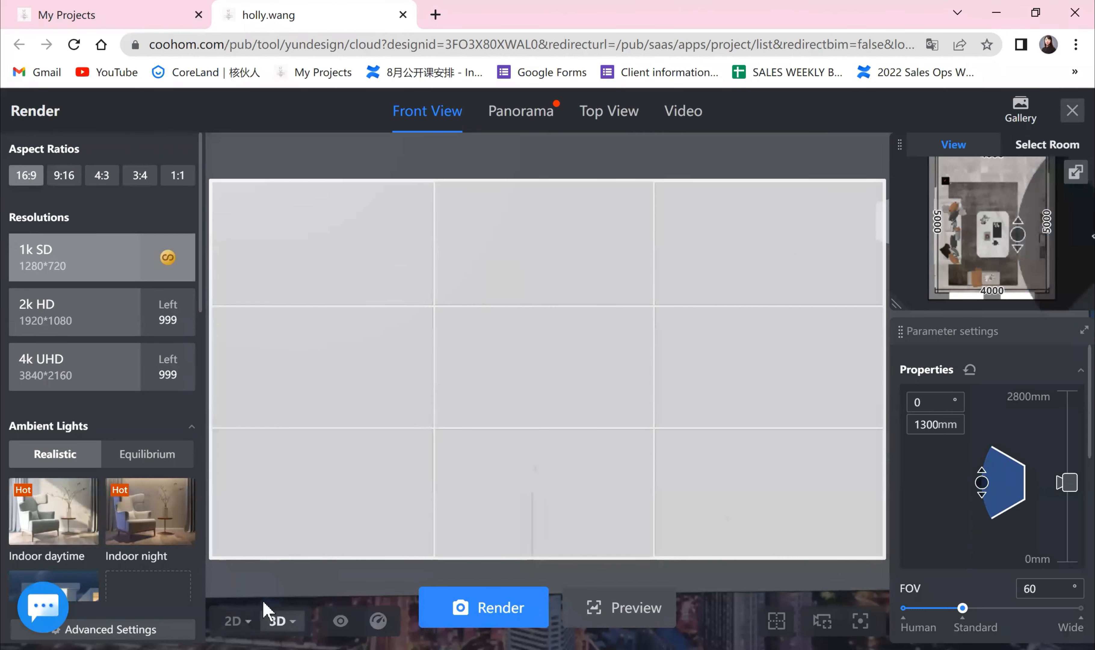
- Switch to the 2D heads-up plan and turn off clipping for the render camera
mouse_move(237, 620)
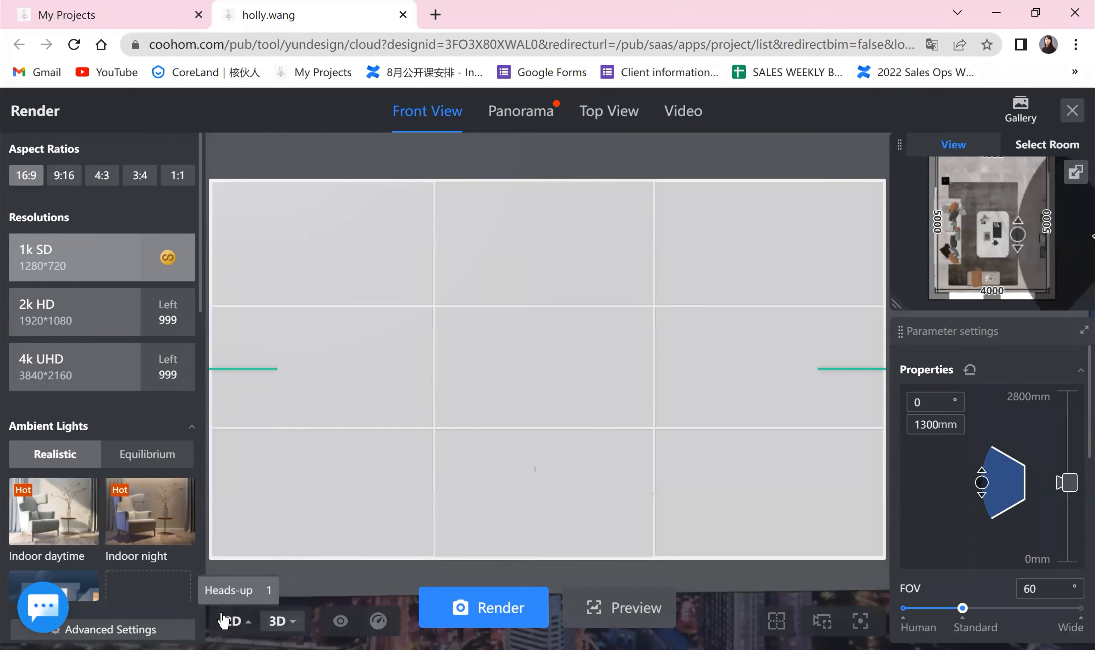
click(223, 620)
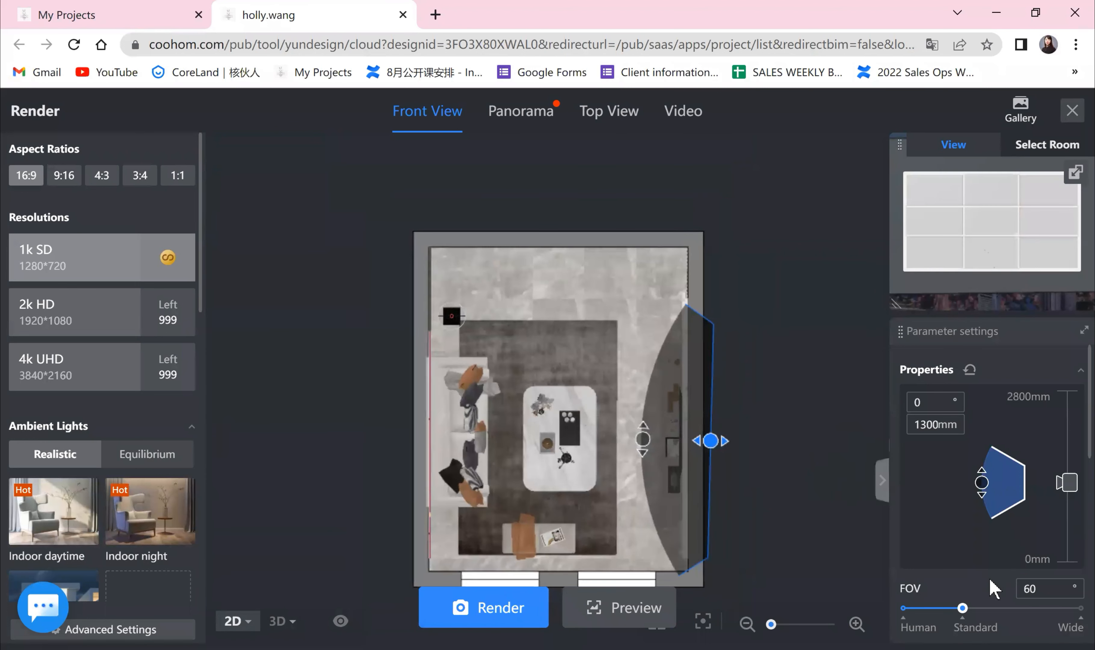
scroll(989, 588, down, 5)
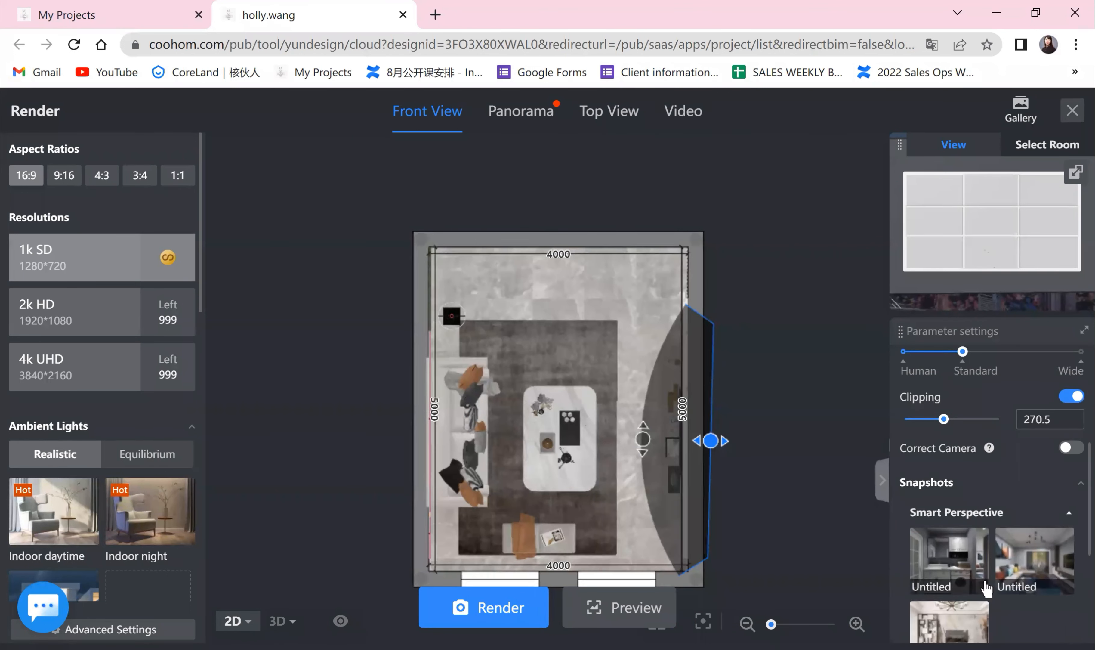
click(1071, 395)
- Place the camera at the wall opposite the windows, aim it at the two windows, and return to the 3D roam view
mouse_move(860, 458)
mouse_down()
mouse_move(630, 383)
mouse_move(527, 387)
mouse_up()
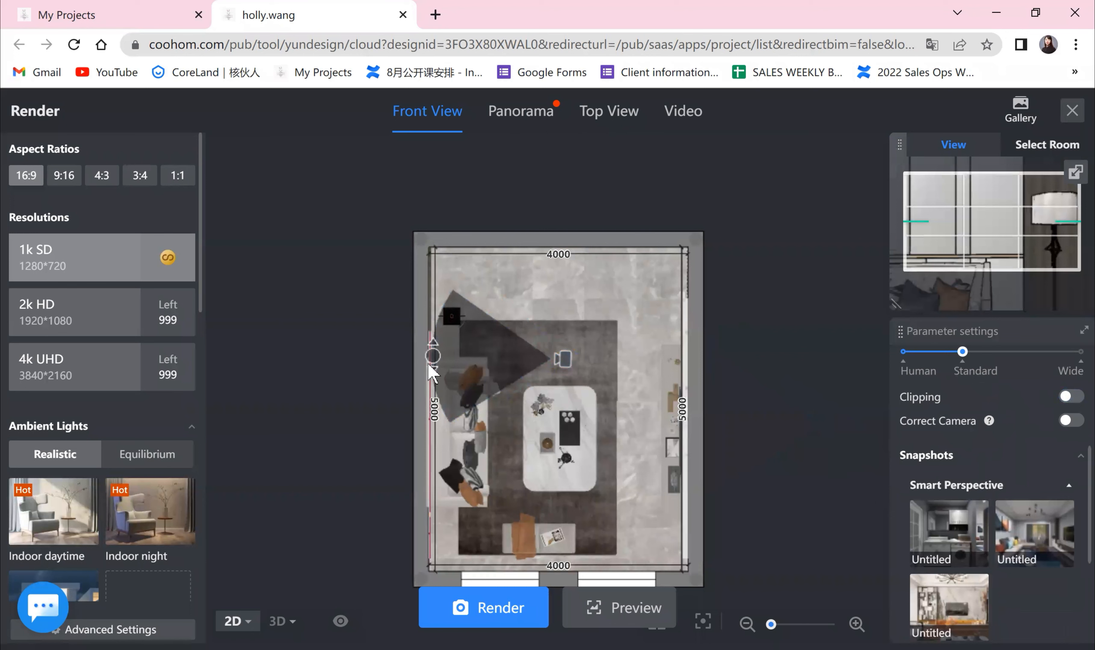
mouse_move(573, 446)
mouse_down()
mouse_move(562, 464)
mouse_move(564, 453)
mouse_up()
drag(555, 362, 572, 257)
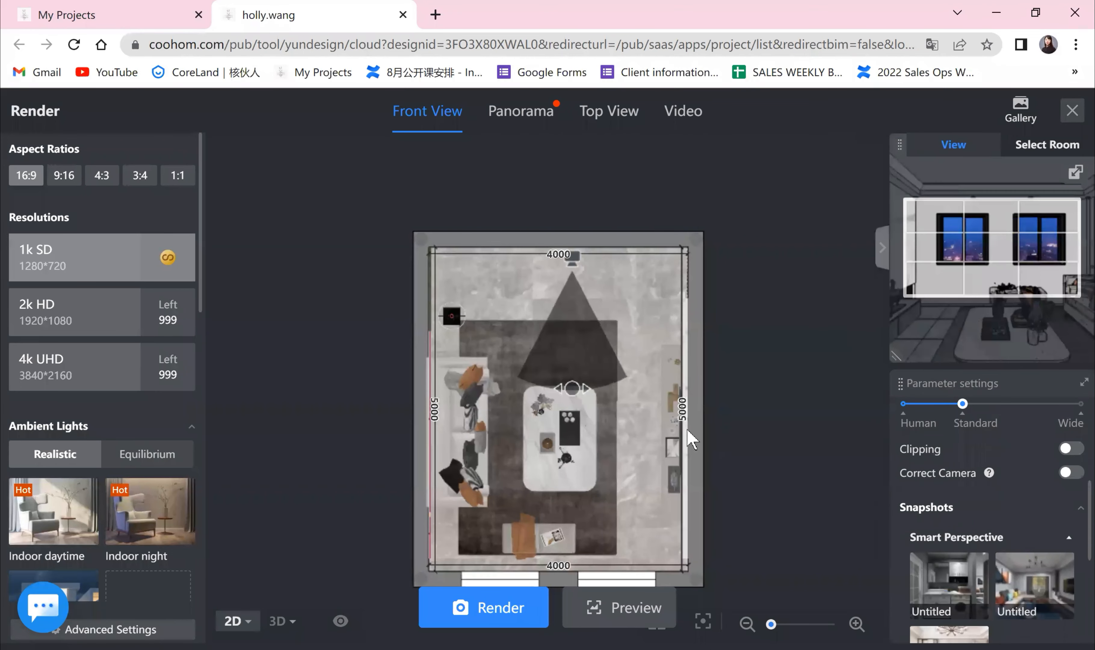
click(281, 621)
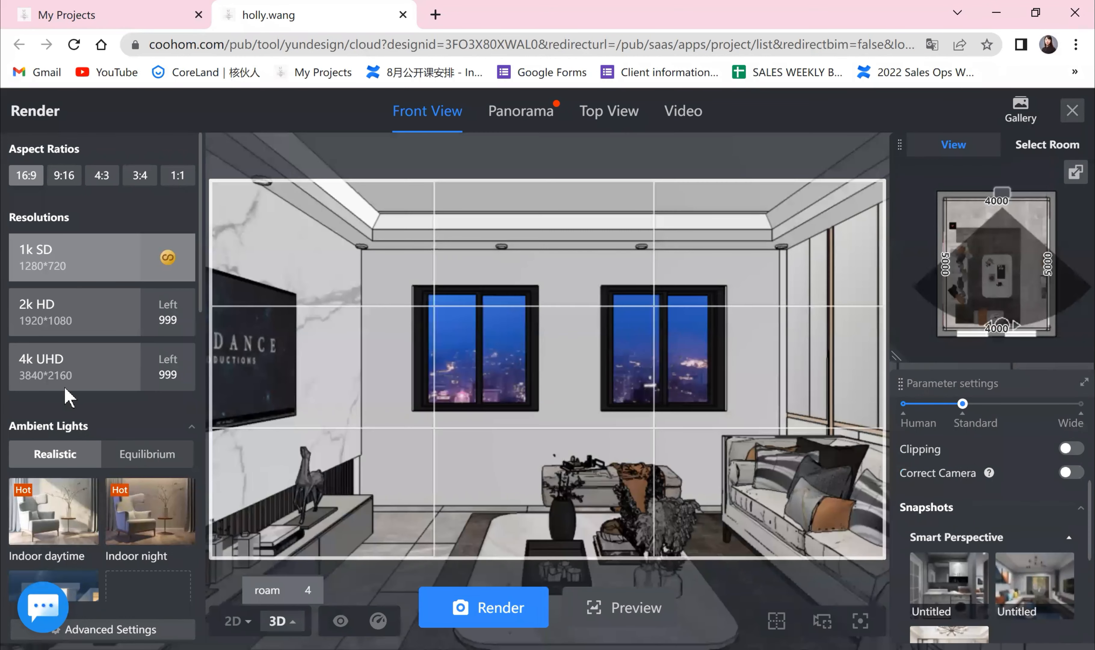
- Apply the Indoor daytime ambient light and set the outdoor environment to Lawn 1
click(92, 522)
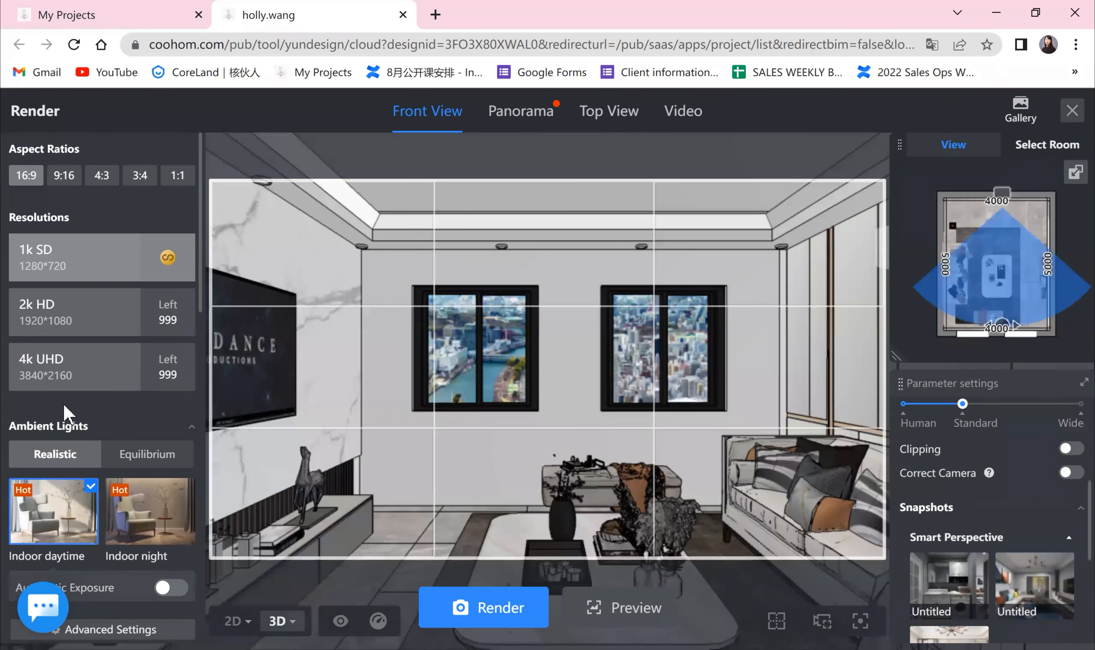
scroll(109, 466, down, 8)
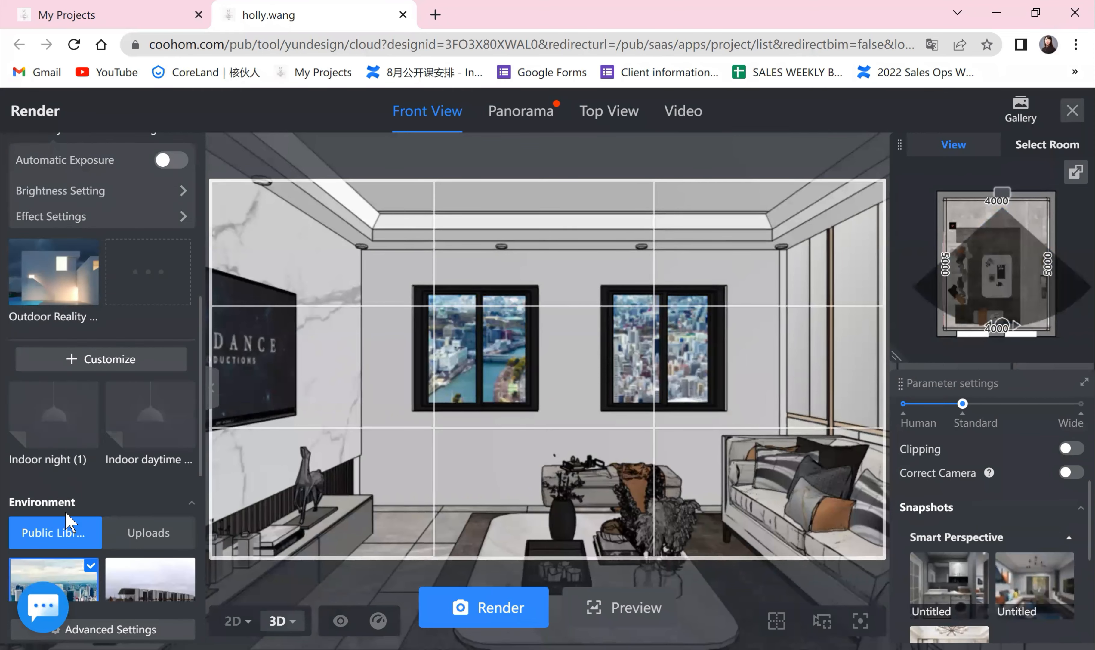
scroll(80, 524, down, 3)
click(133, 440)
- Try the 4:3, 16:9, 9:16 and 3:4 aspect ratios on the living room render frame
scroll(133, 440, up, 8)
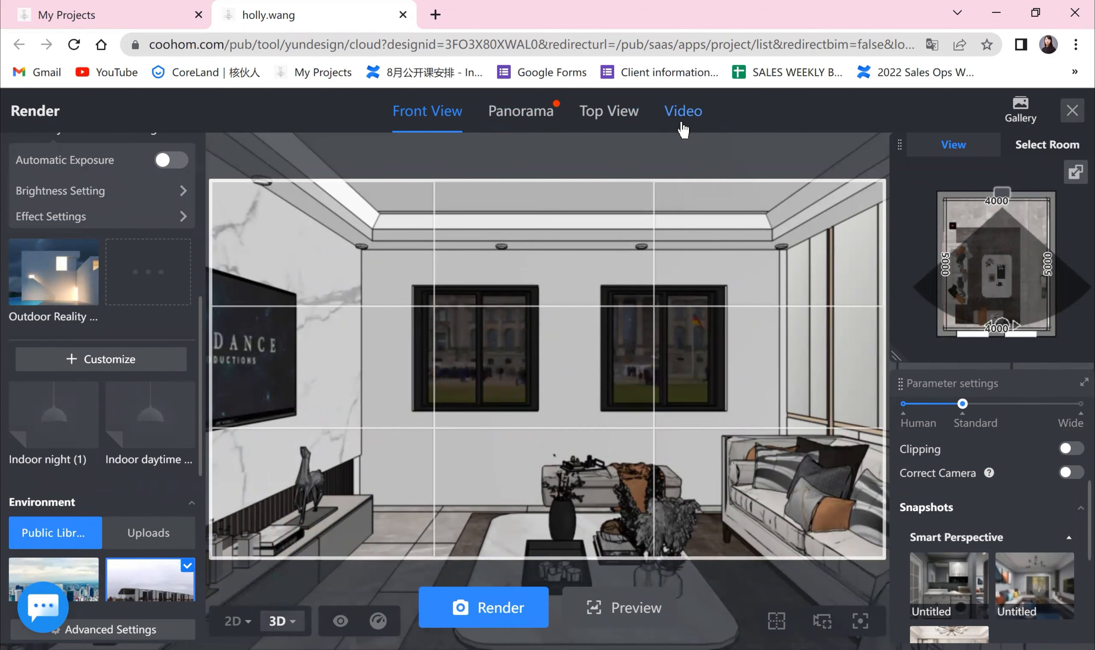
scroll(93, 314, up, 6)
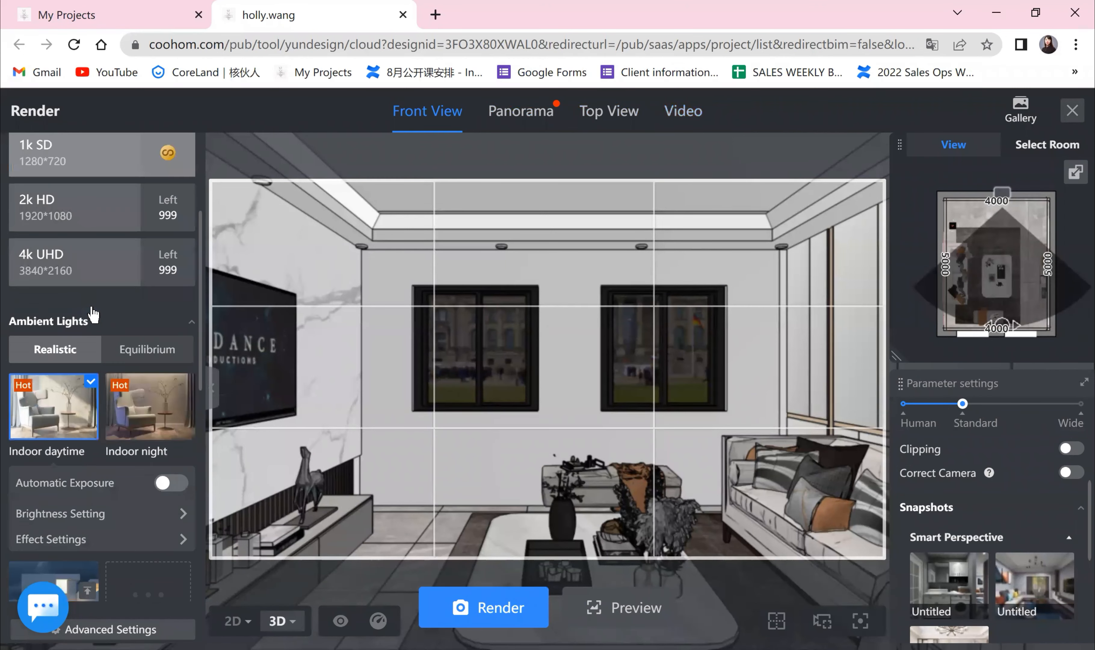
scroll(94, 314, up, 3)
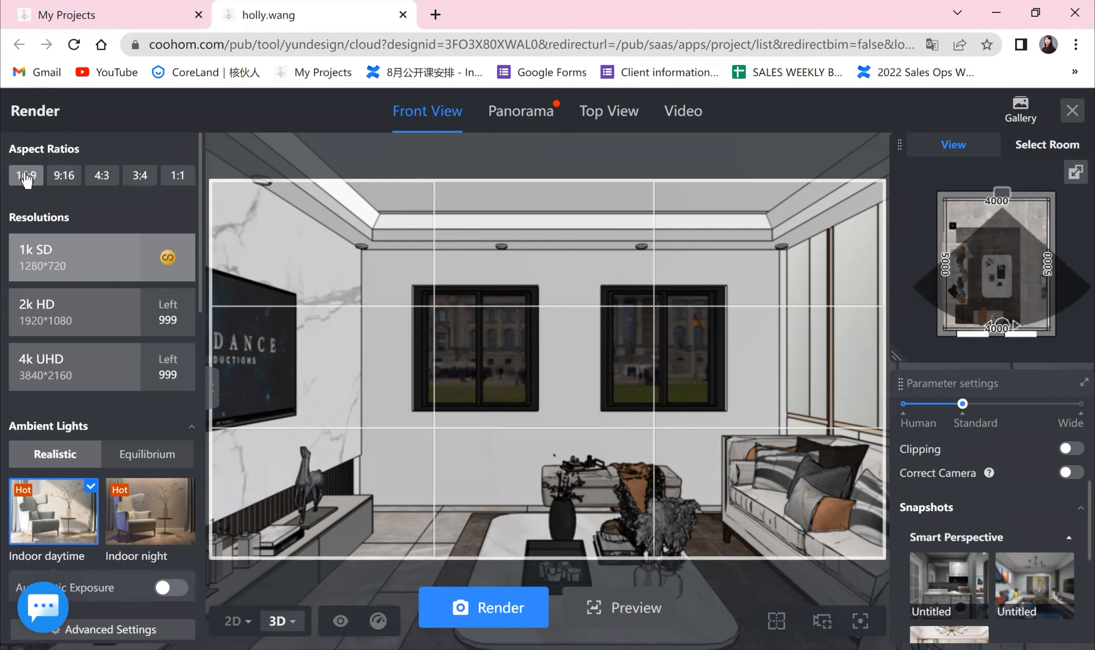
click(102, 178)
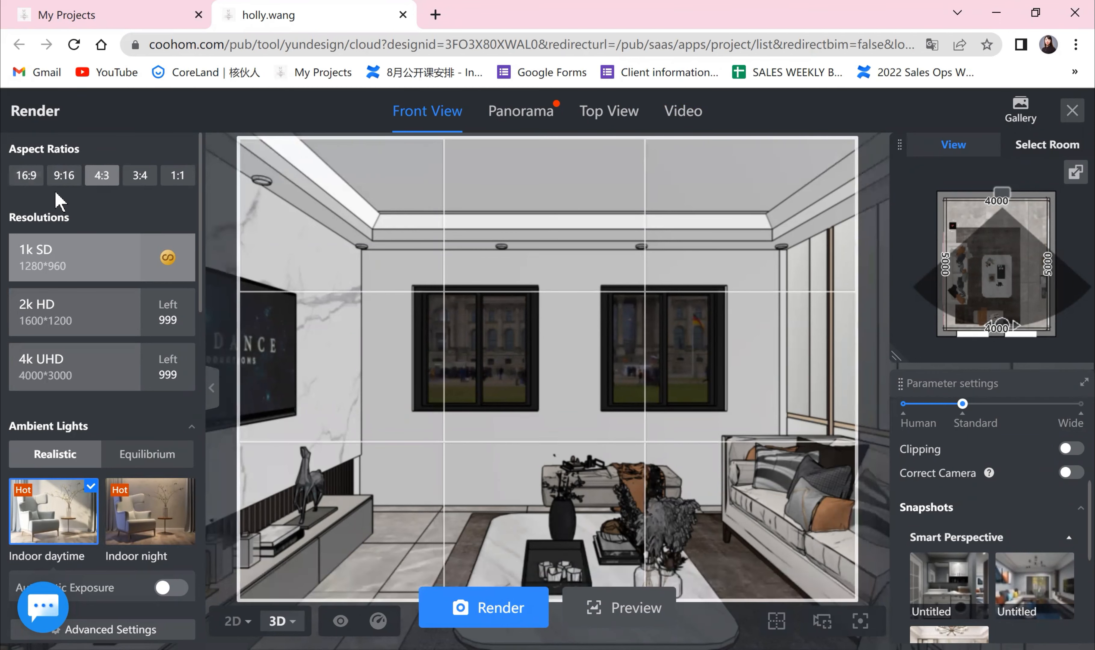
click(26, 175)
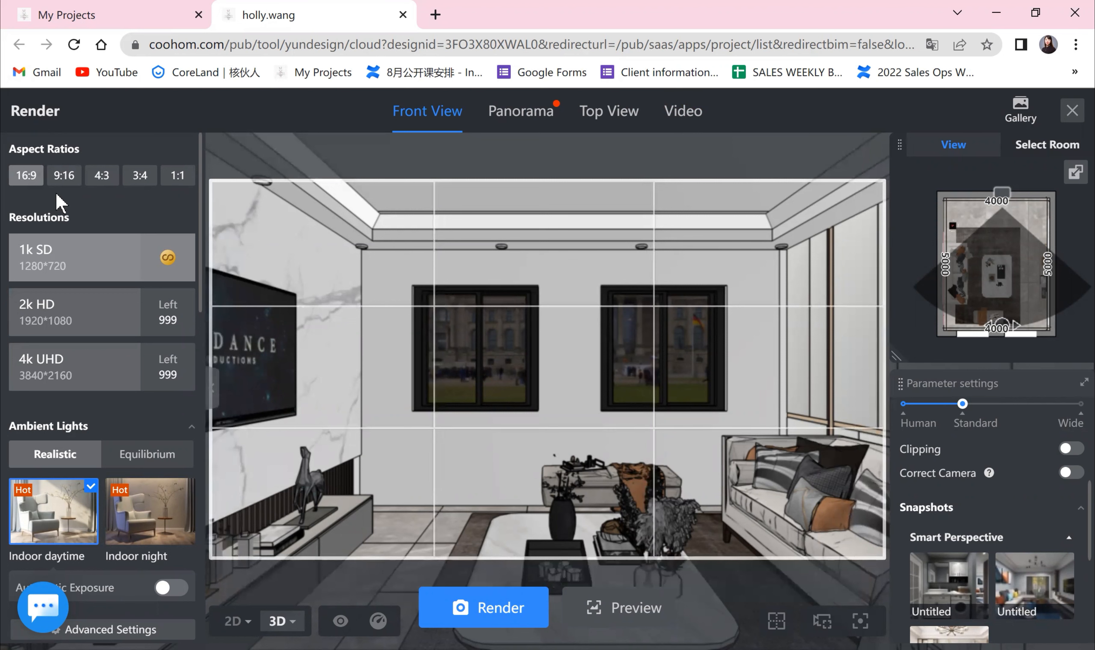
click(60, 183)
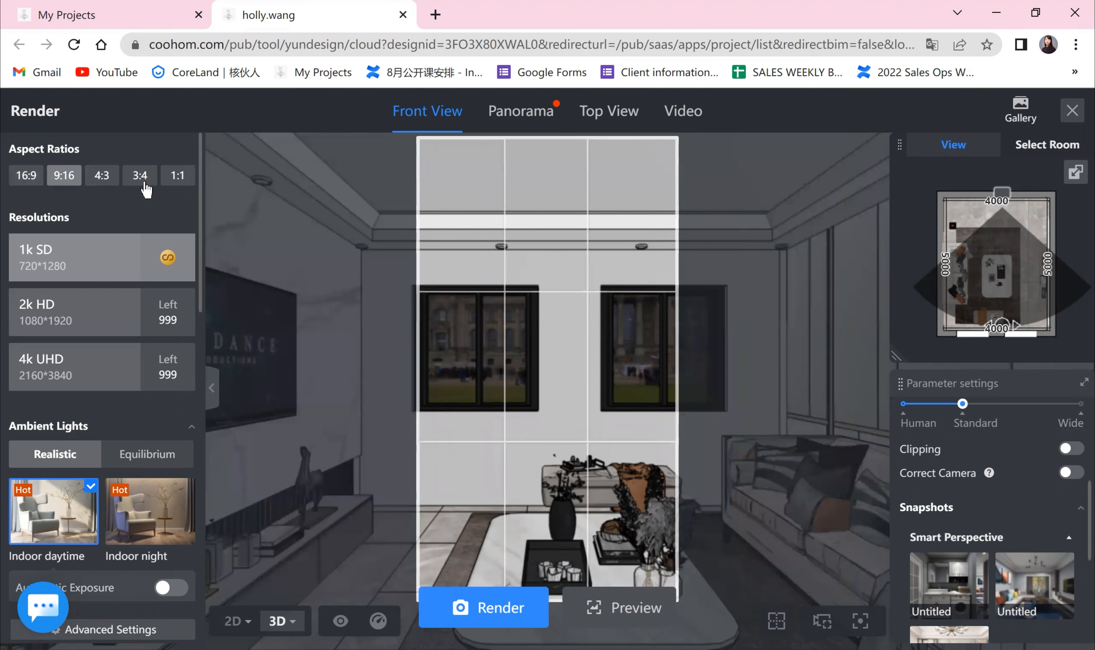
click(140, 179)
- Tilt the camera down towards the coffee table and compare the 9:16, 3:4, 1:1, 4:3 and 16:9 aspect ratios
drag(531, 516, 584, 466)
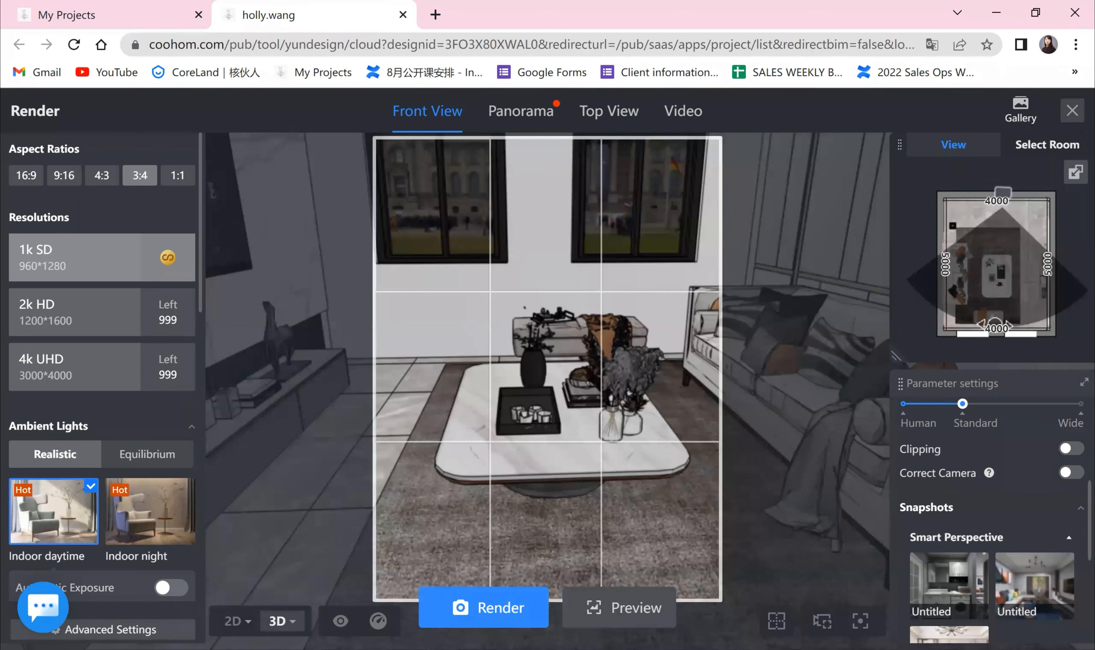
click(67, 178)
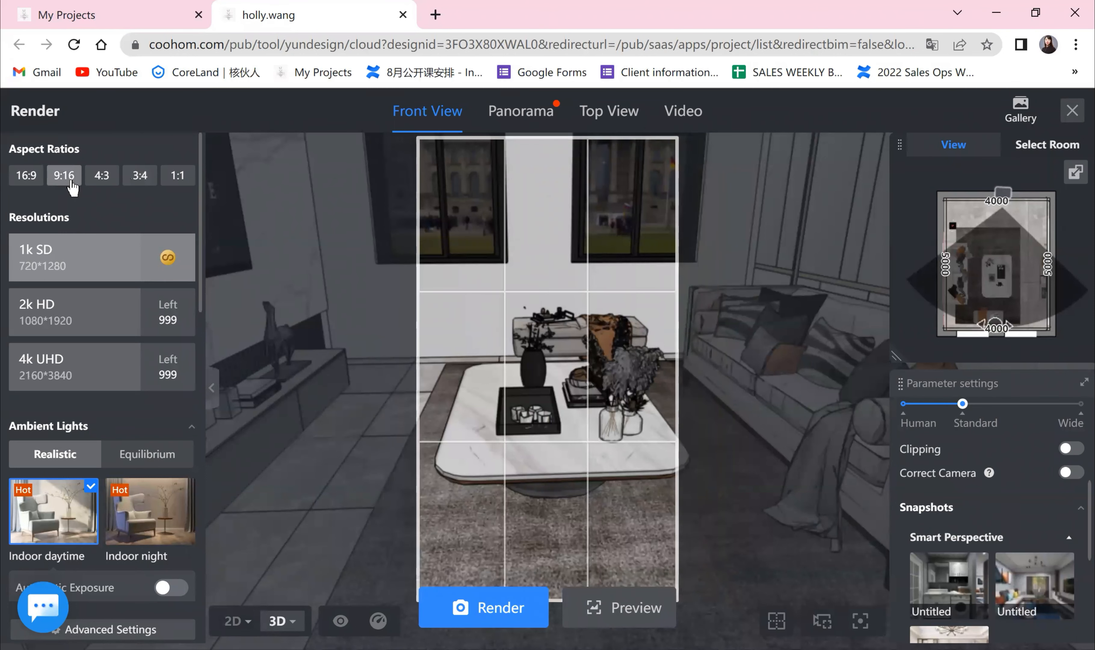
click(139, 177)
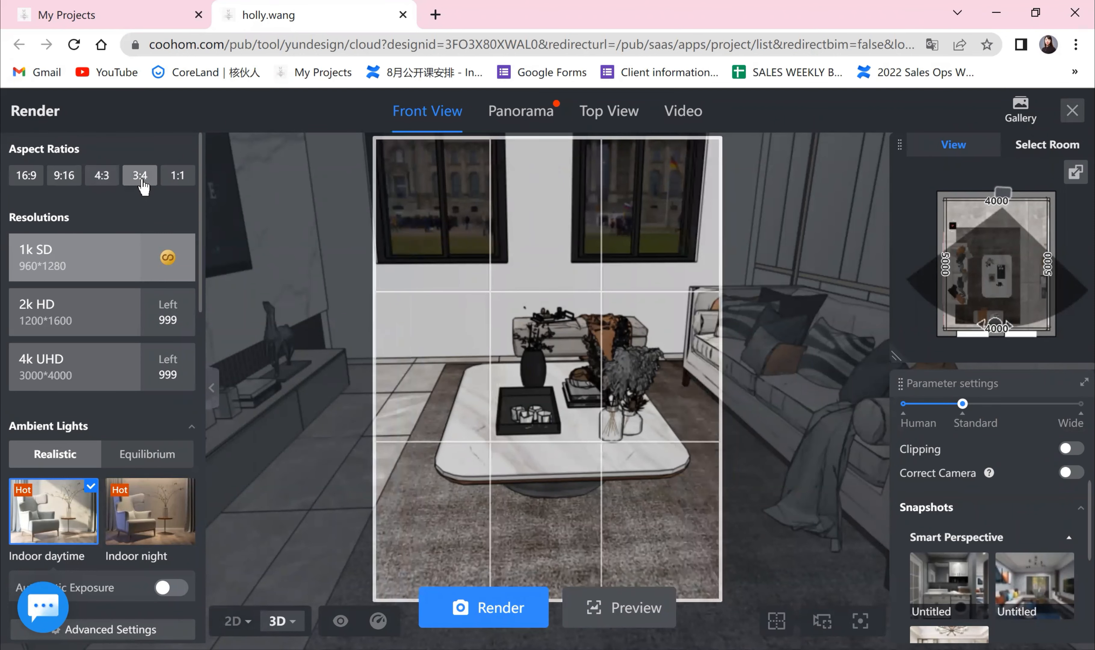
click(178, 176)
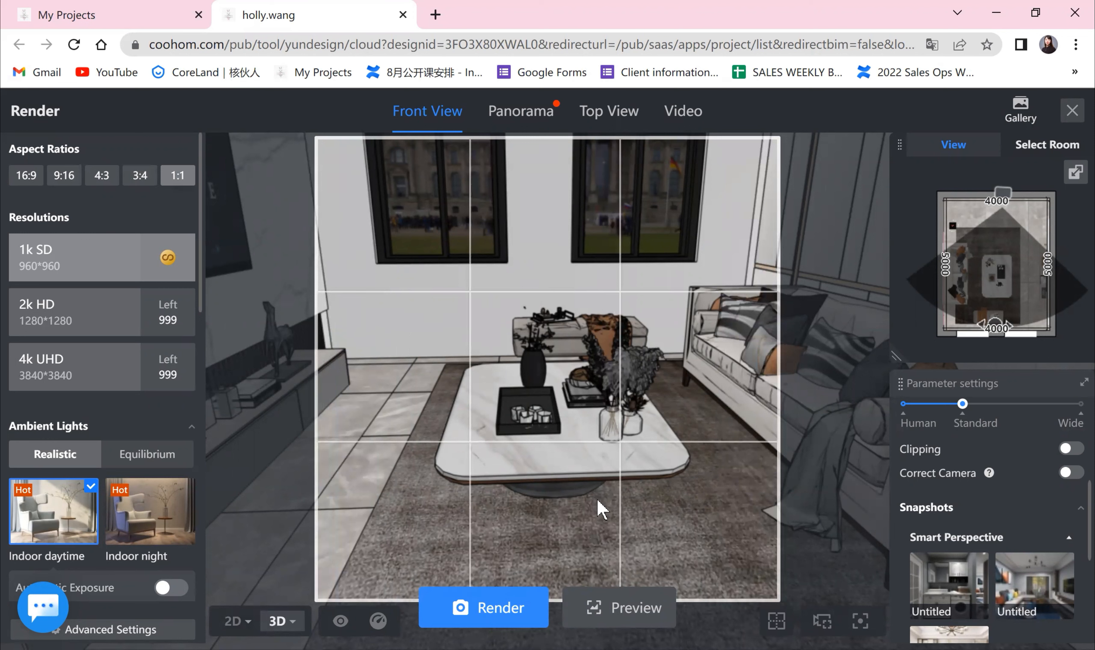
click(27, 175)
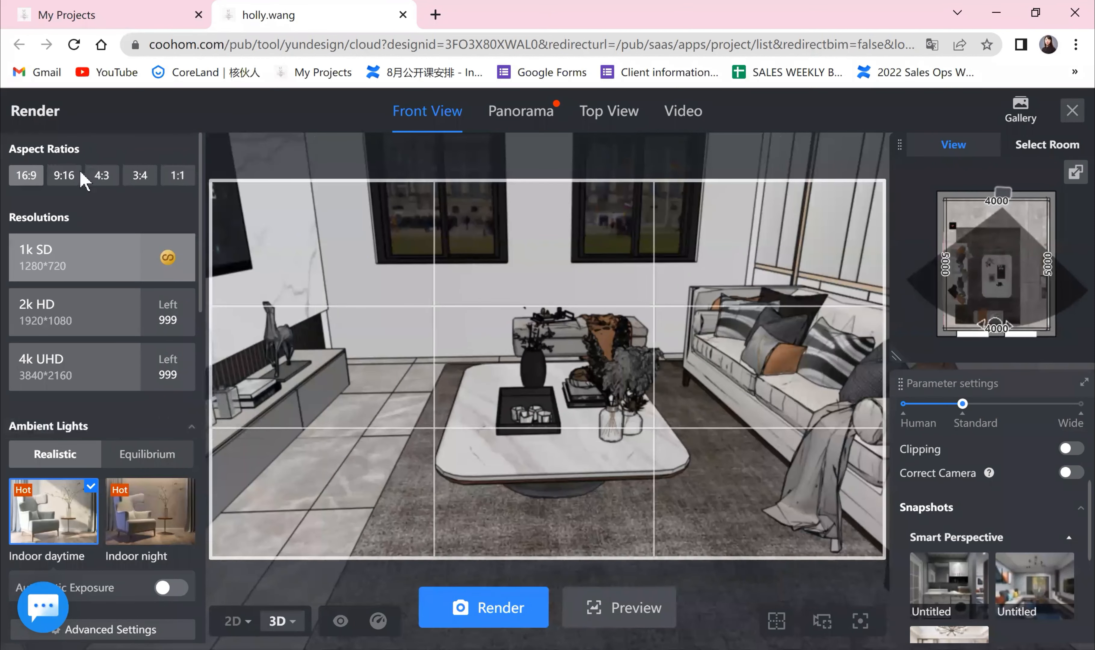
click(106, 182)
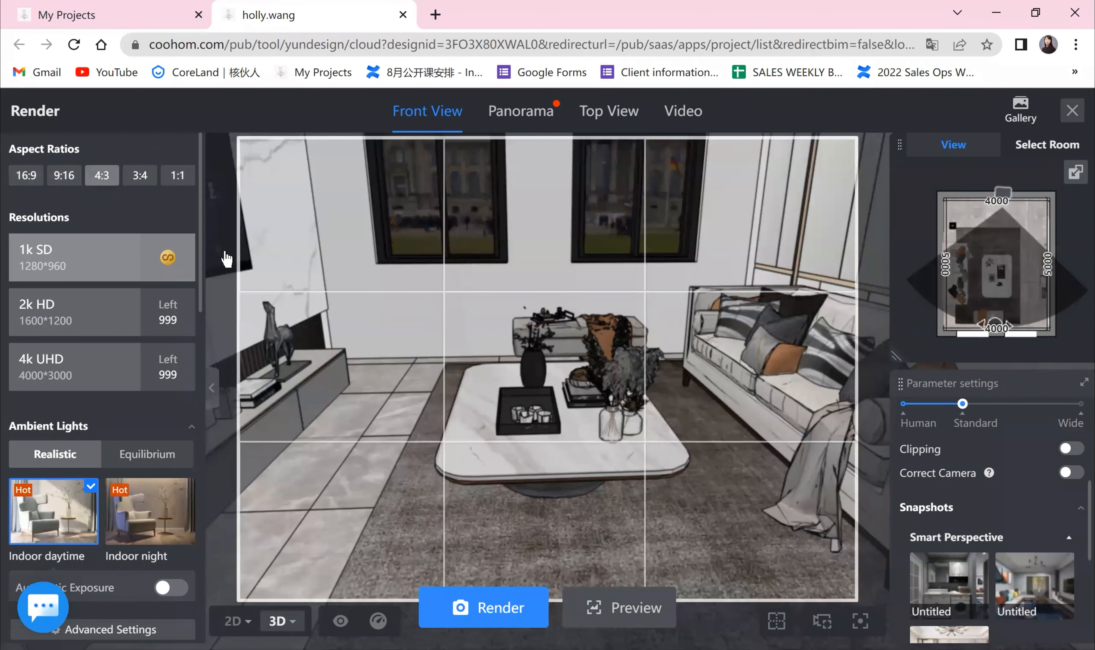
click(21, 176)
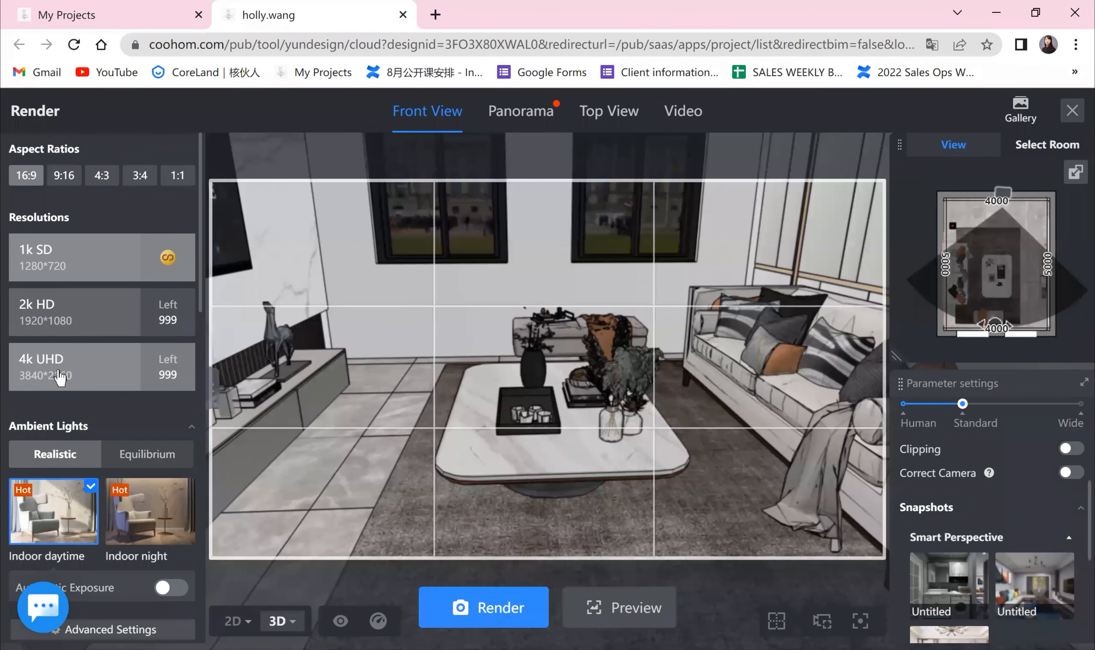
- Check the resolution options for panorama renders and return to the front view settings
click(517, 111)
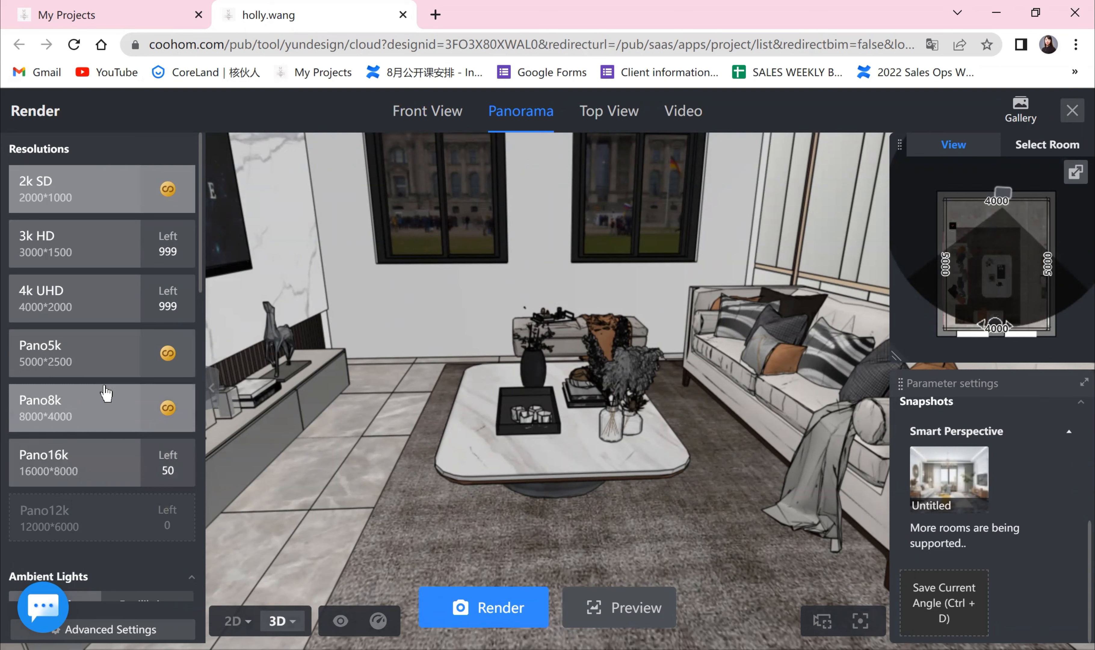
click(422, 113)
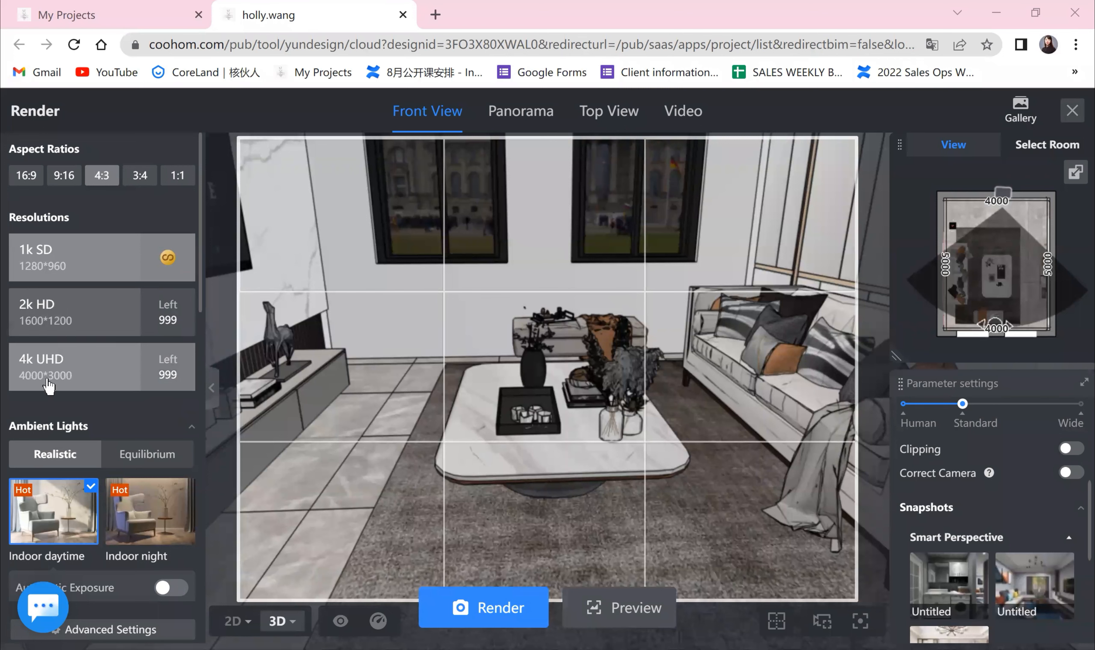
- Review the Realistic and Equilibrium templates for a custom ambient light scheme without creating one
scroll(64, 370, down, 4)
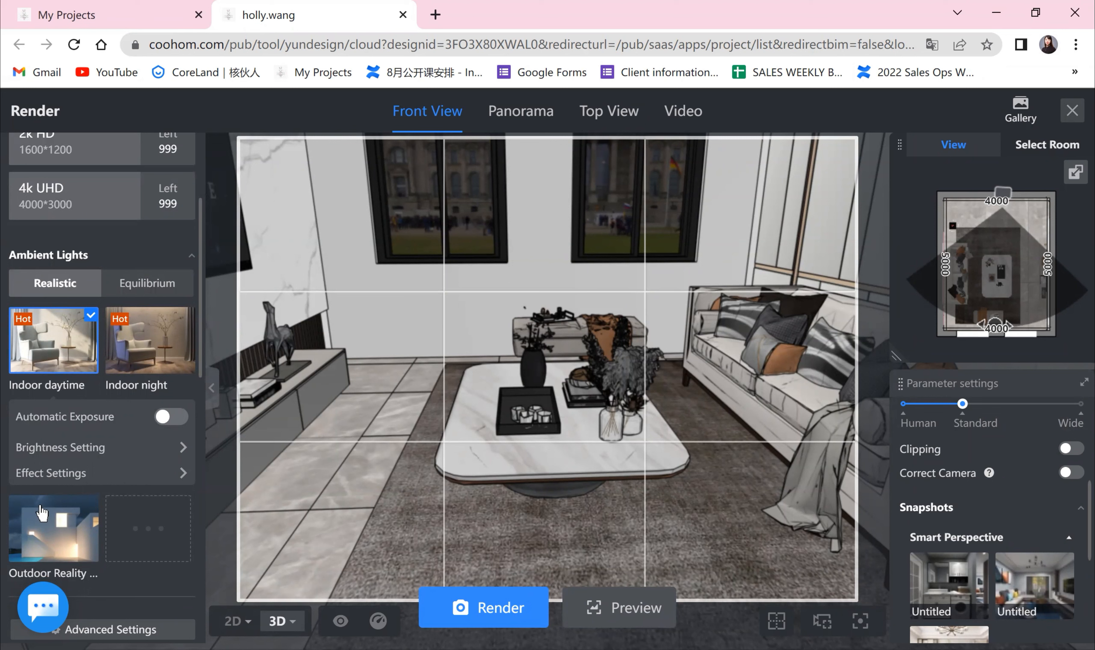
mouse_move(45, 351)
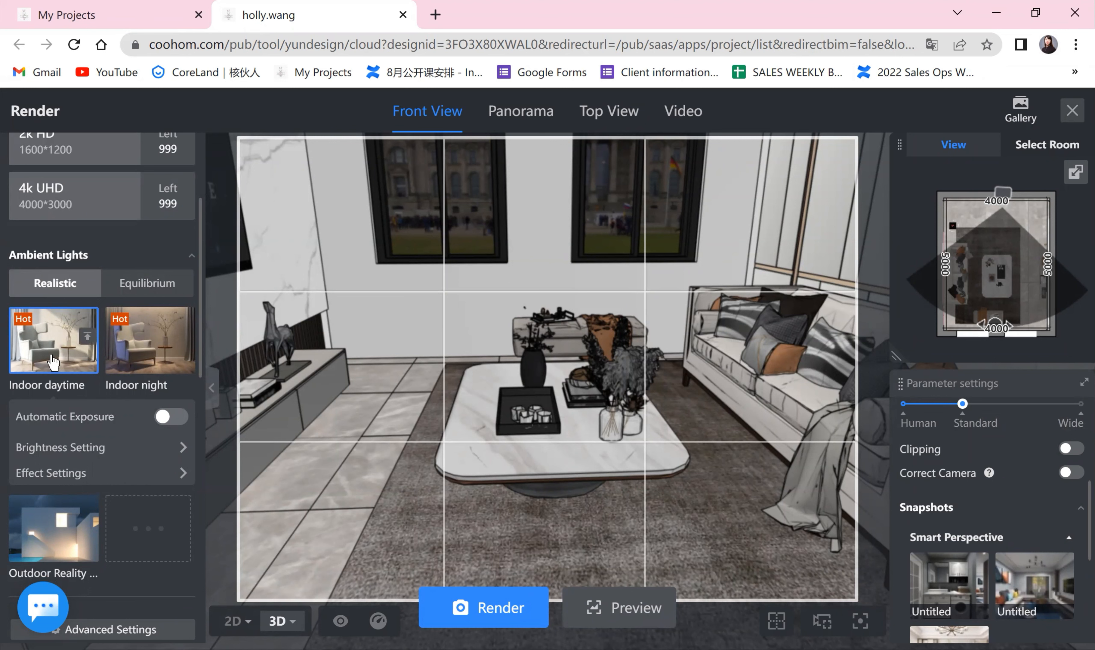
scroll(81, 374, down, 2)
click(105, 533)
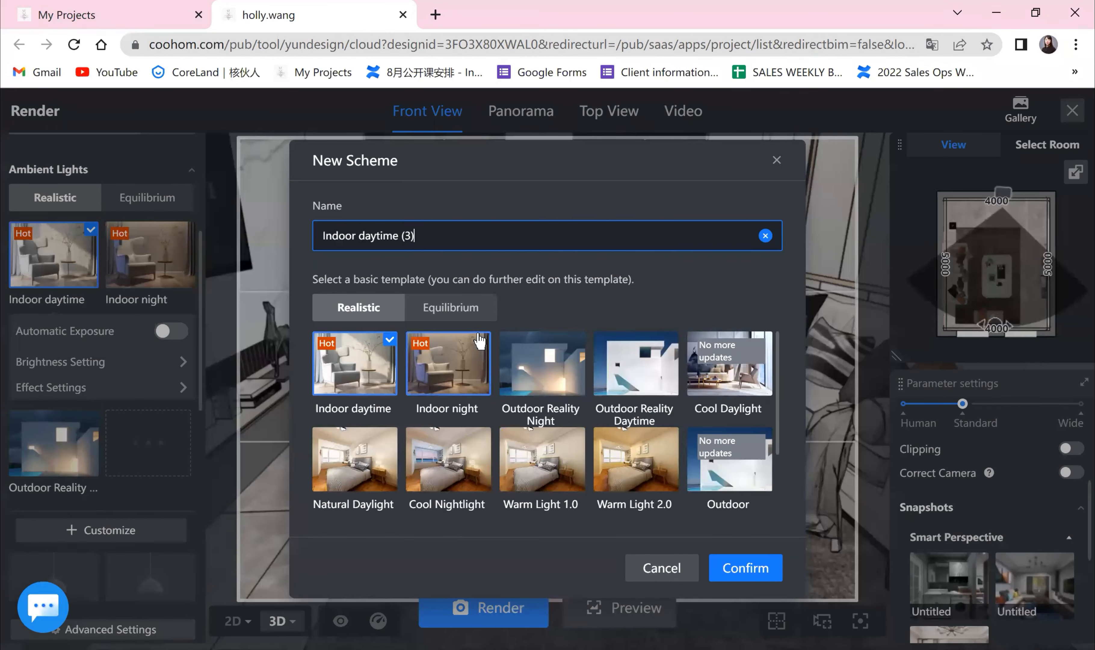
scroll(479, 341, down, 2)
scroll(479, 420, up, 2)
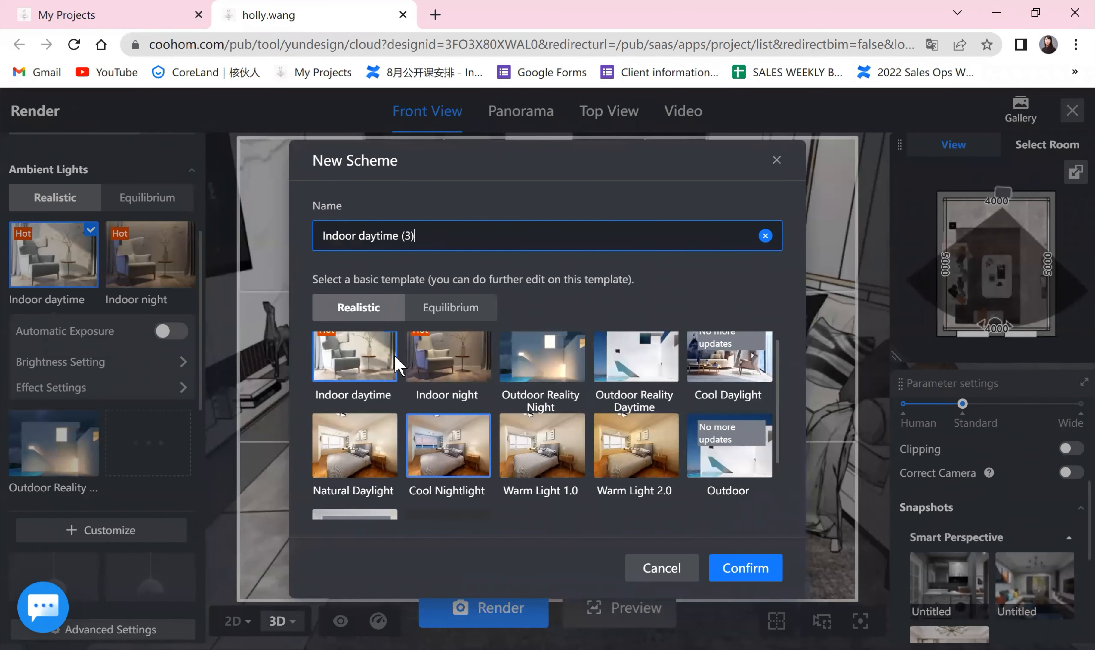
scroll(408, 422, down, 2)
click(448, 311)
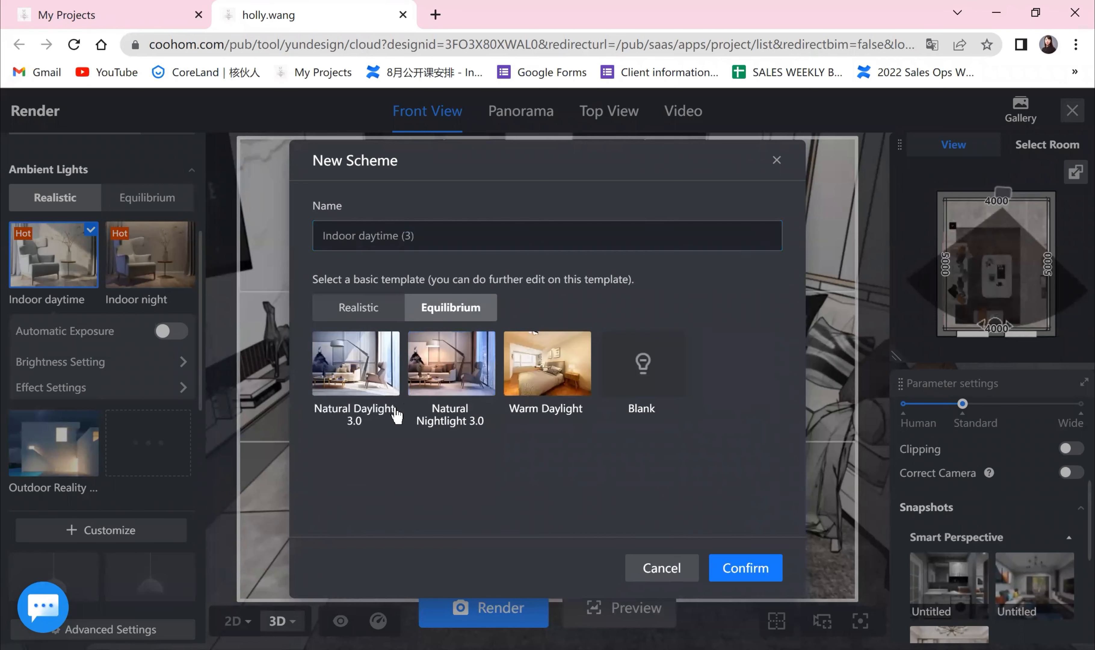
click(355, 309)
scroll(393, 404, down, 2)
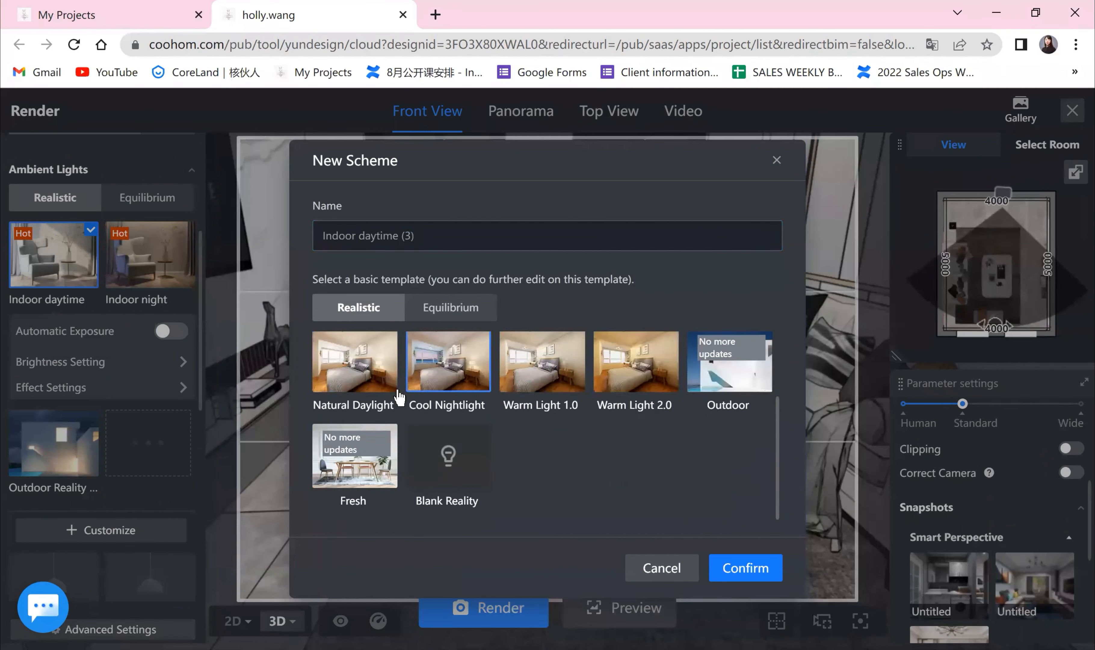
scroll(399, 410, up, 2)
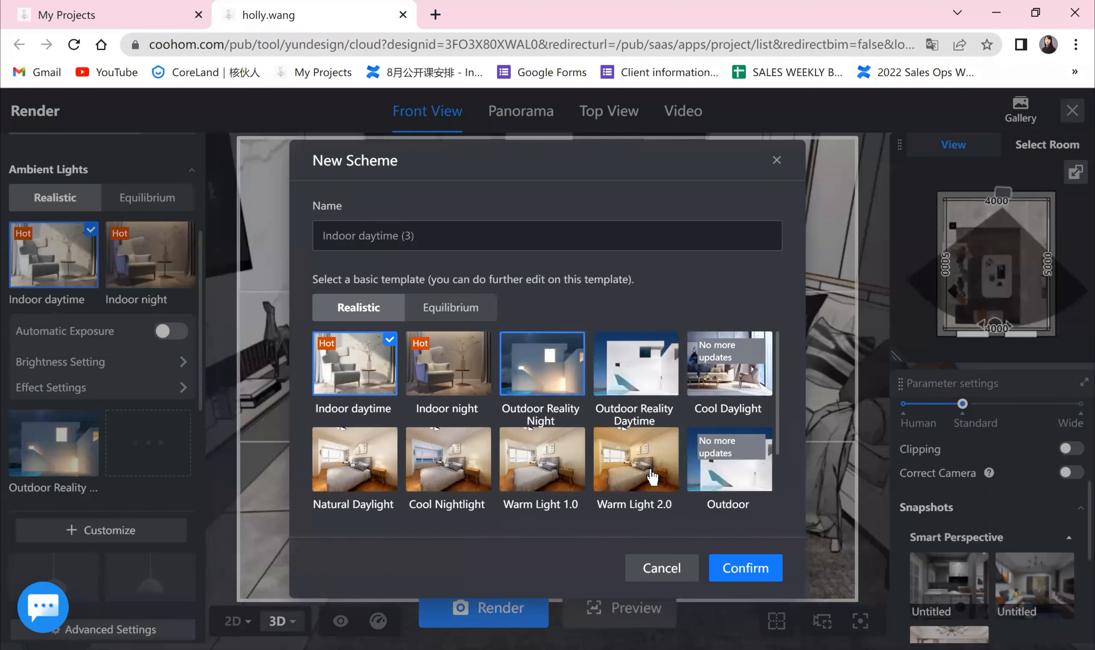
click(662, 567)
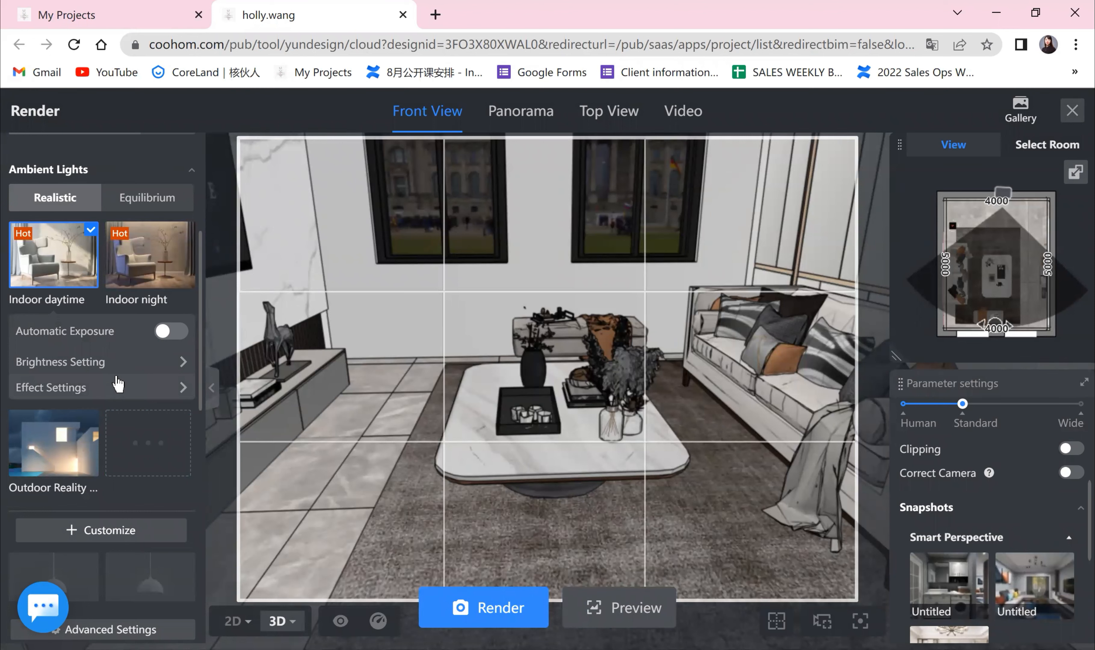
- Raise the camera view to show the windows and set the outdoor environment to Community 4
click(92, 531)
scroll(111, 438, down, 10)
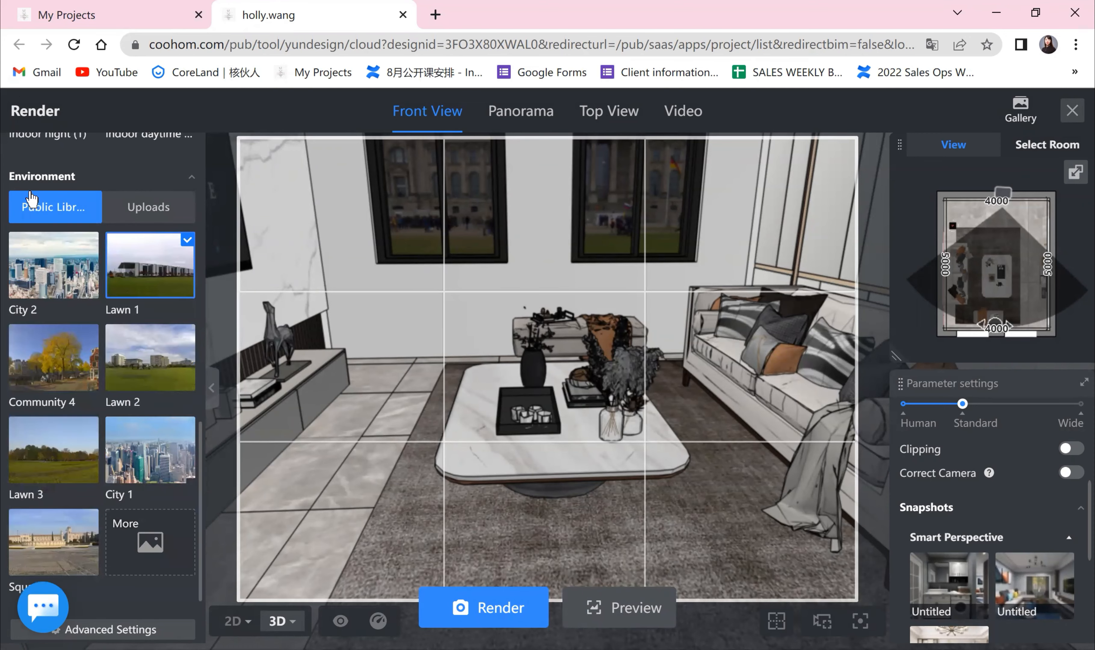
drag(533, 383, 445, 285)
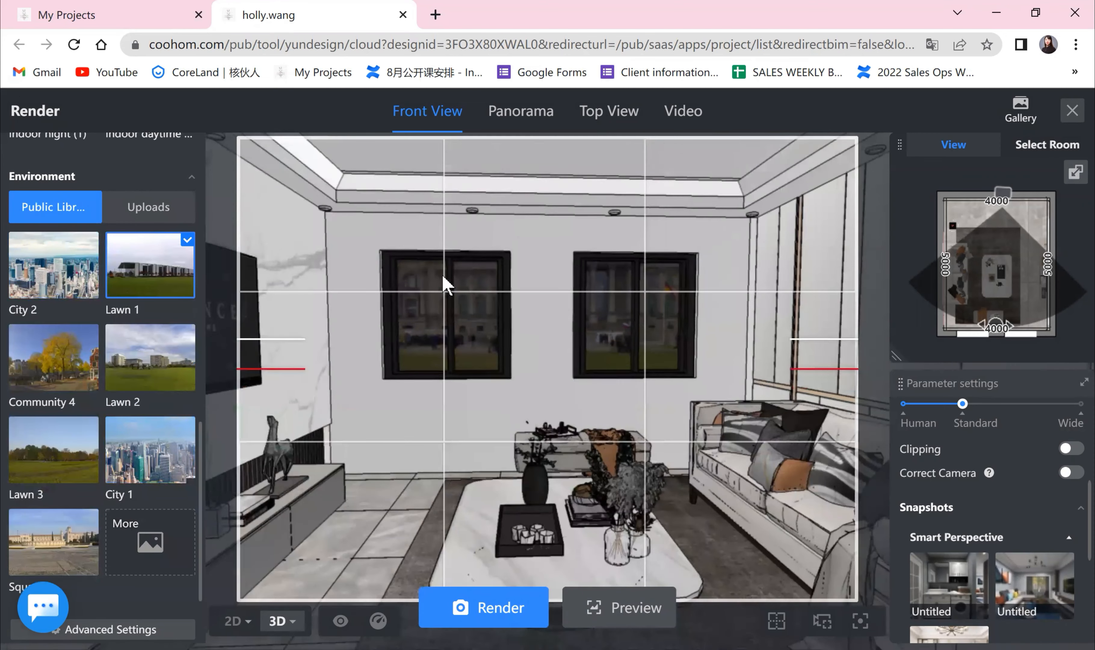
drag(601, 290, 653, 299)
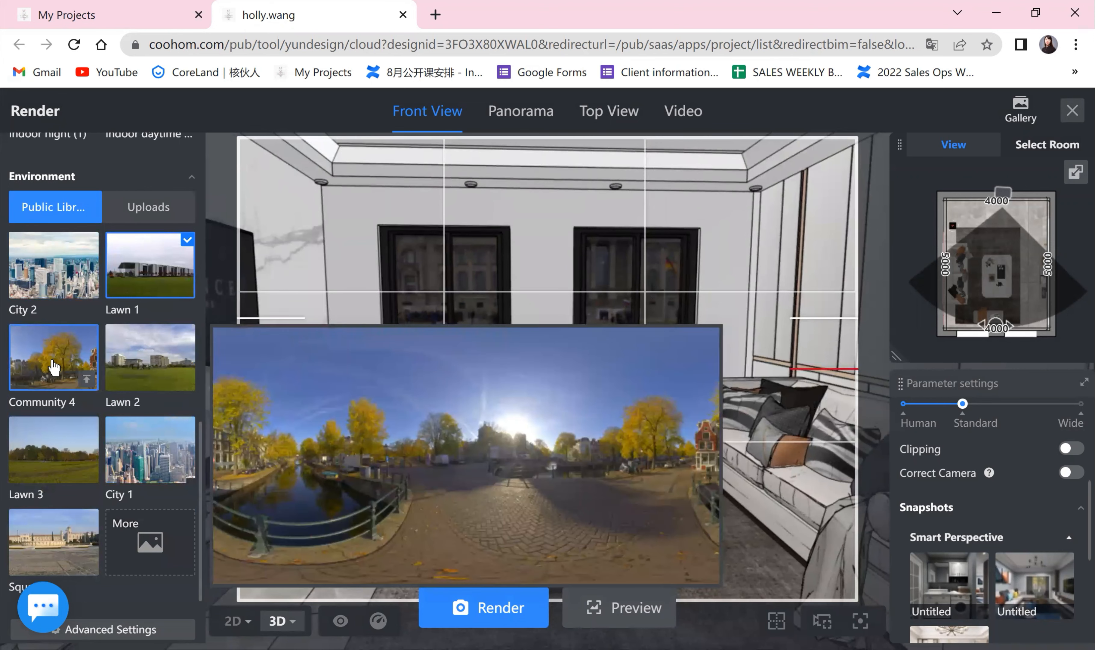
click(73, 378)
click(118, 373)
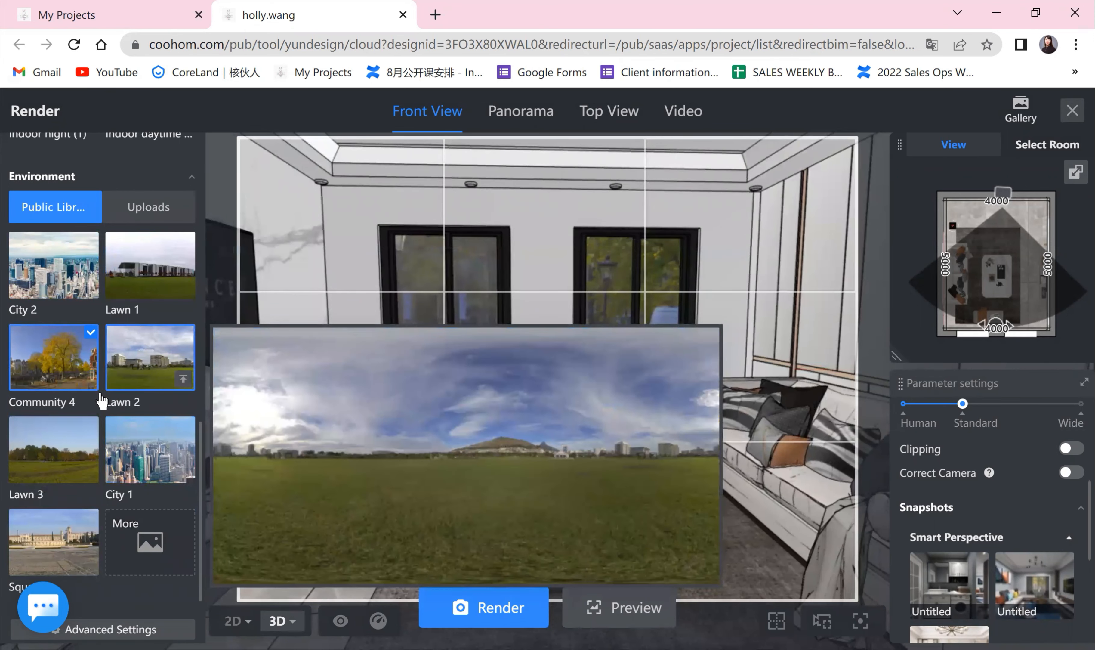
- Set the outdoor environment to Lawn 2 after trying Lawn 3
click(62, 446)
click(141, 382)
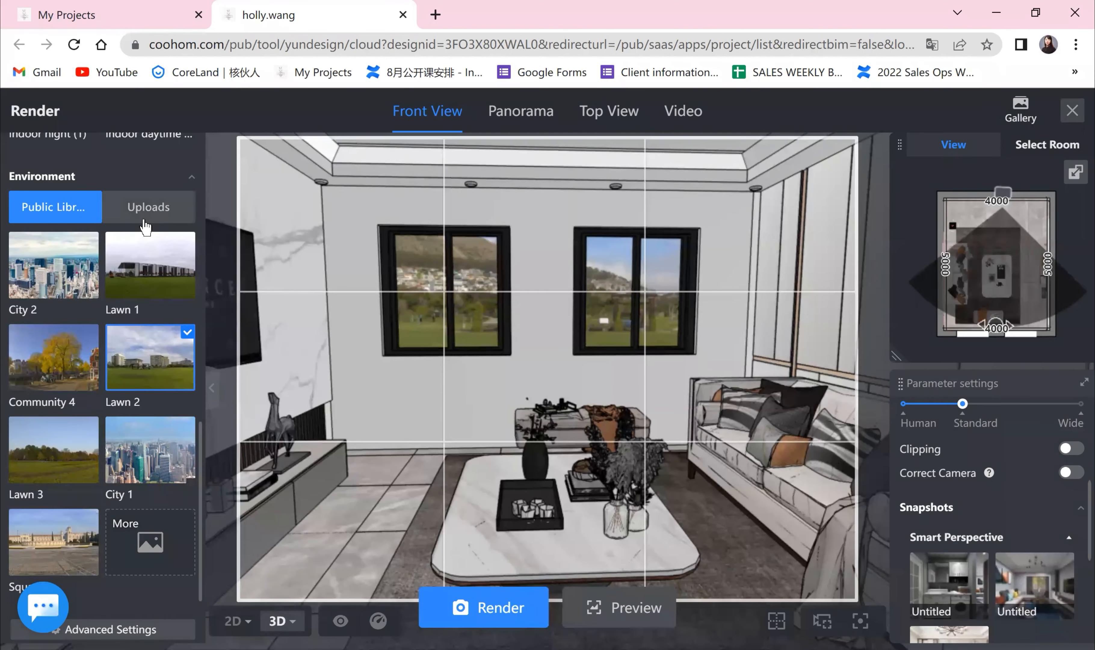
scroll(94, 488, up, 8)
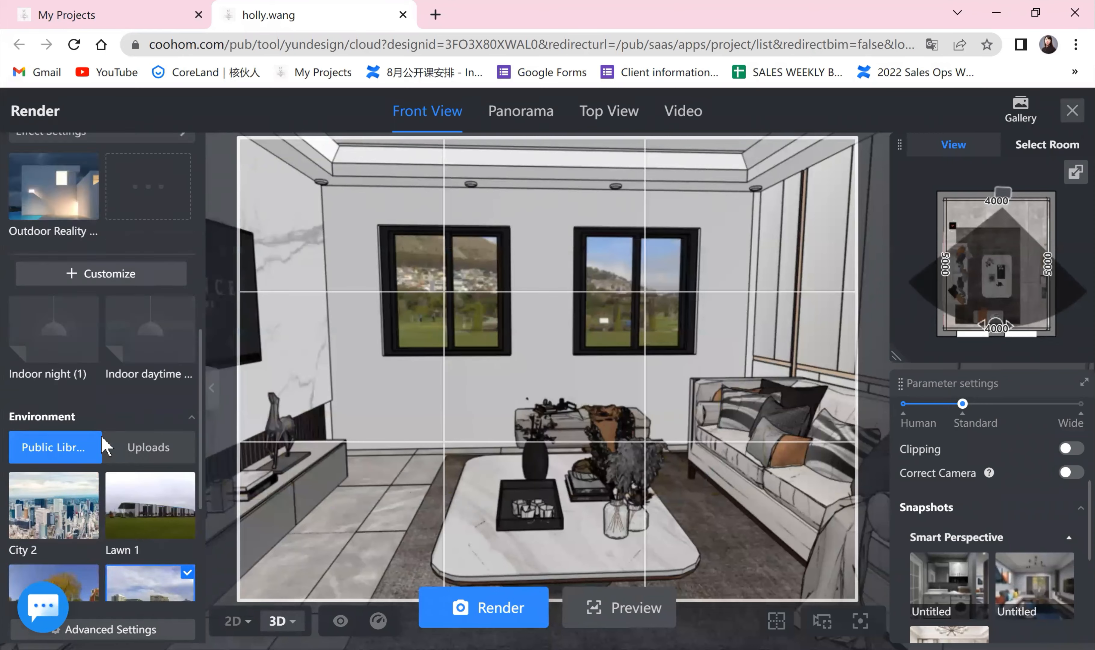
scroll(97, 595, up, 2)
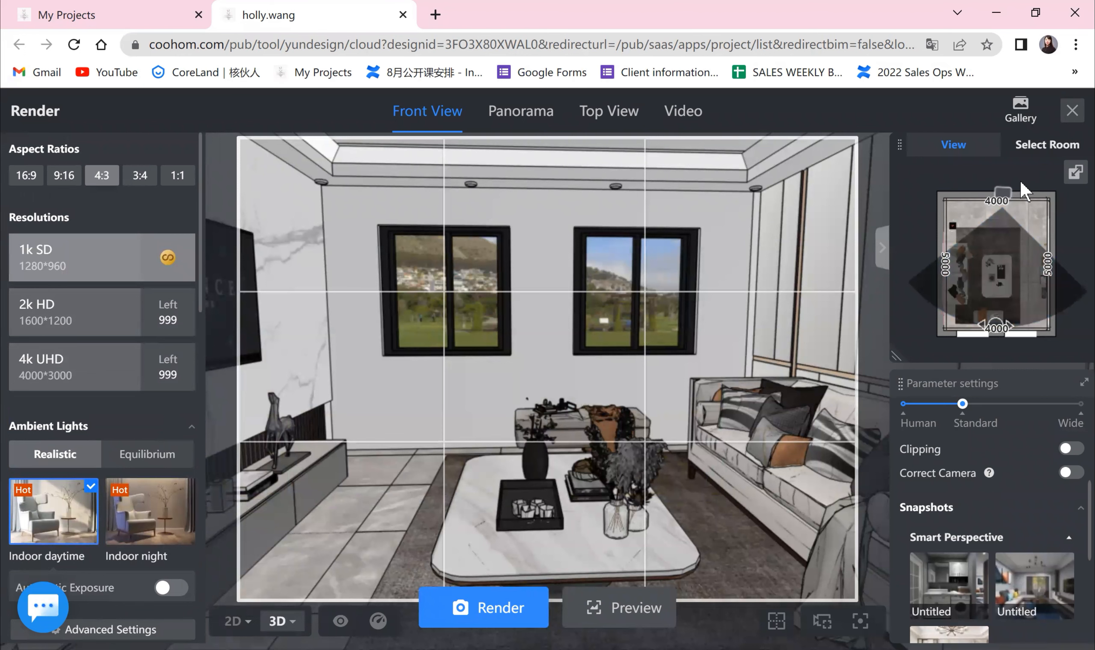
- Expand the camera parameters, try tilting the camera to 11° and 20°, and set its tilt angle to 0°
click(1079, 381)
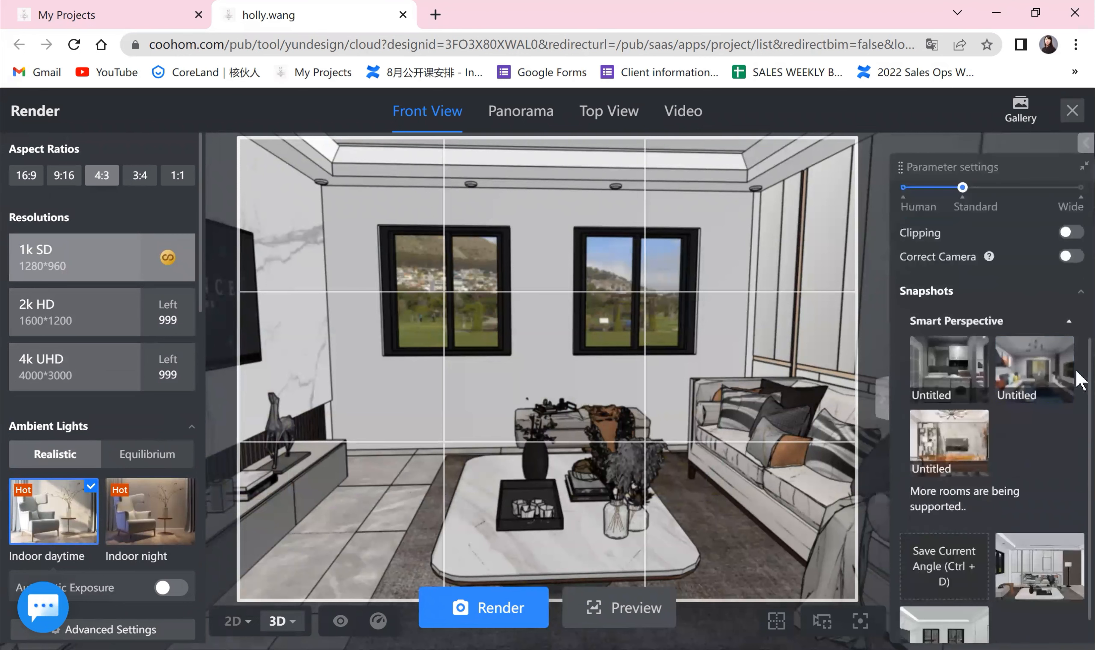
scroll(999, 313, up, 3)
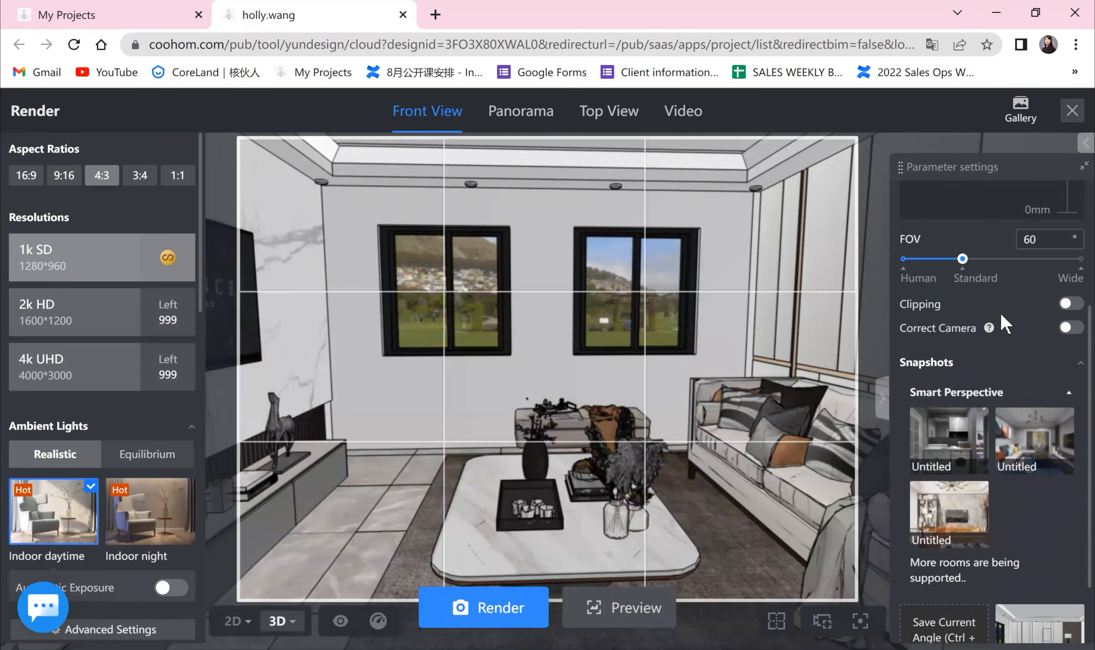
click(931, 238)
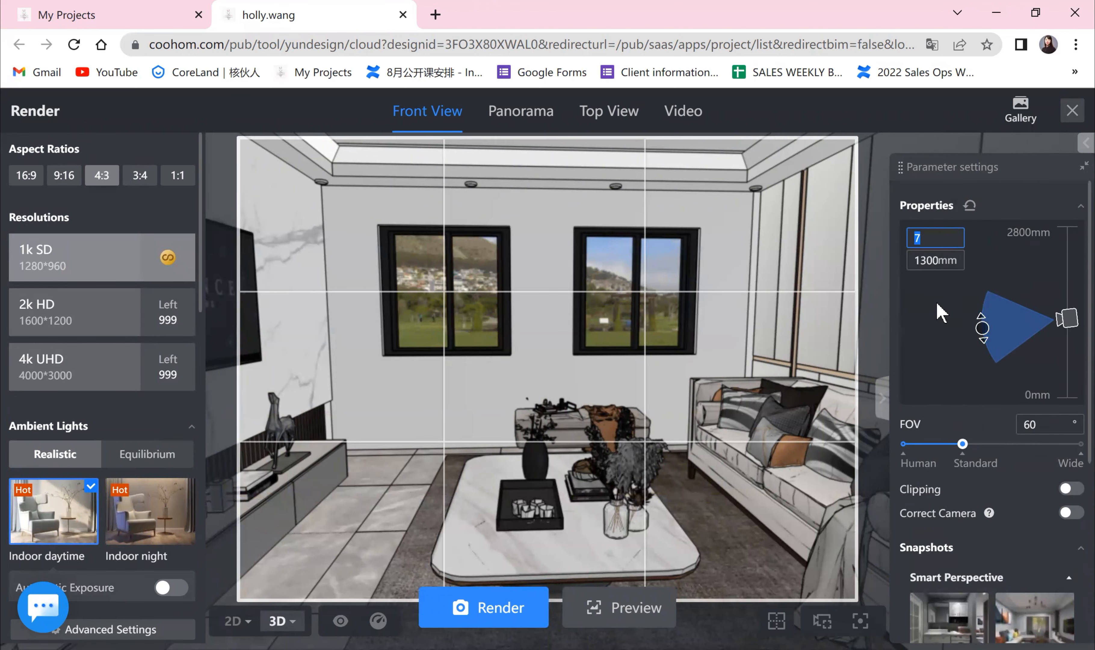
mouse_move(982, 320)
mouse_down()
mouse_move(977, 335)
mouse_move(991, 277)
mouse_move(984, 334)
mouse_up()
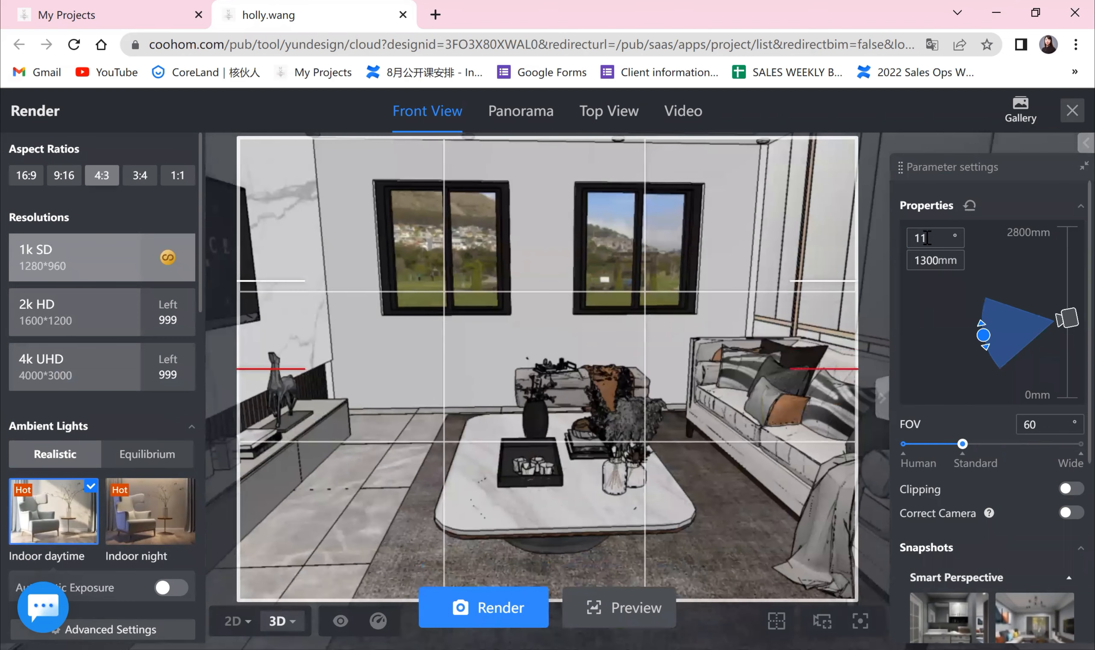
drag(927, 237, 872, 262)
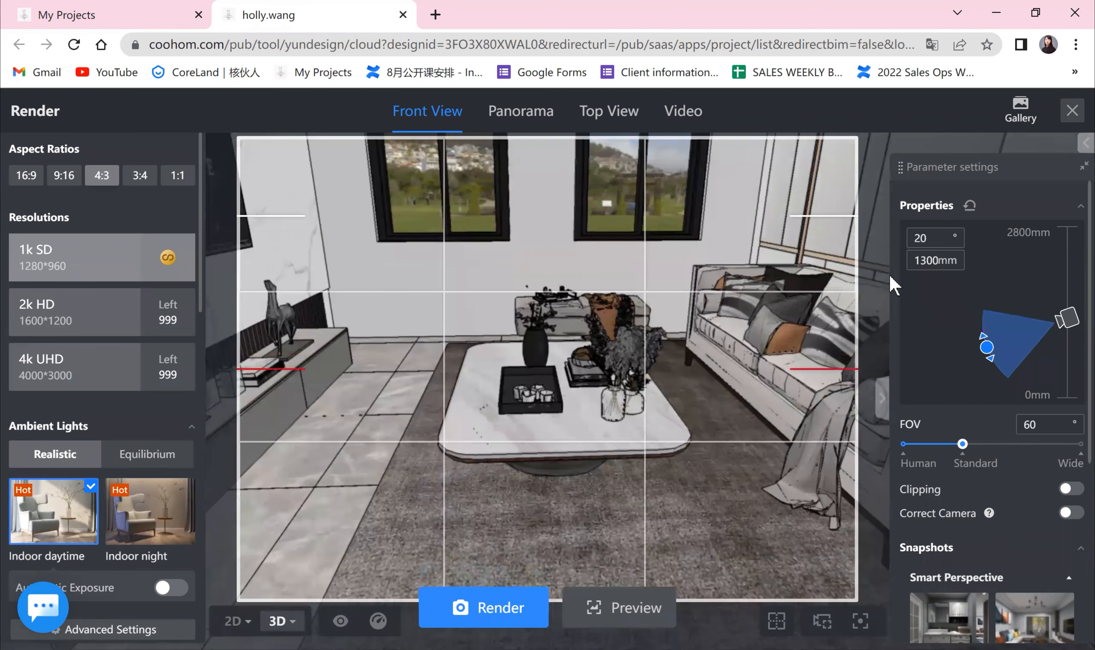
text(0)
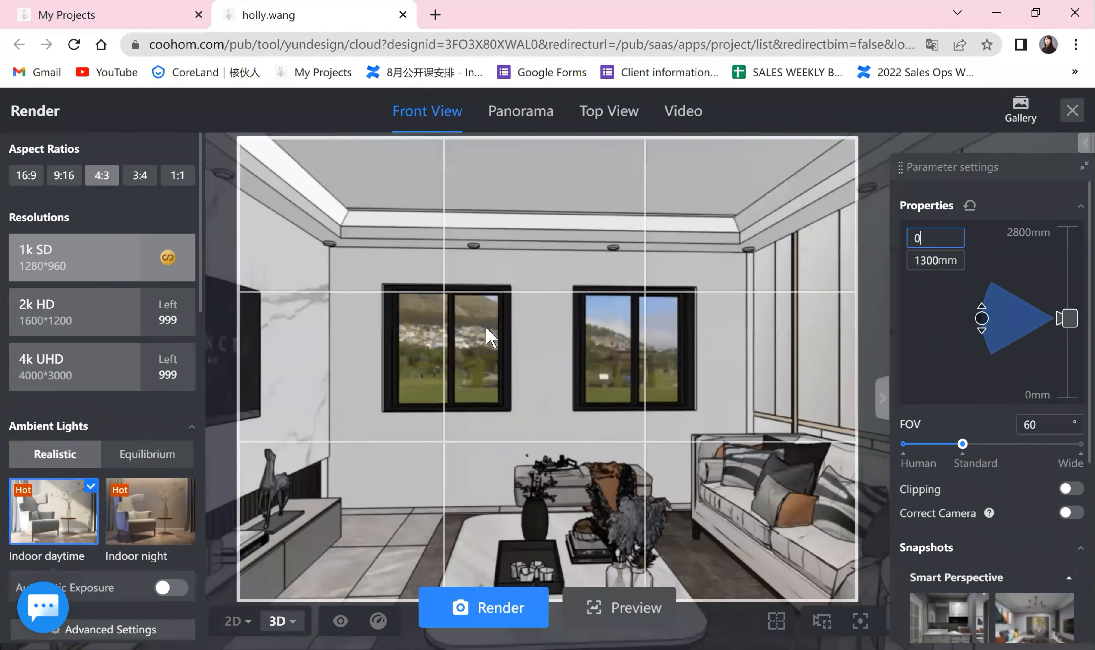
- Try camera heights such as 684 mm and 1160 mm and set the height back to 1300 mm
click(936, 265)
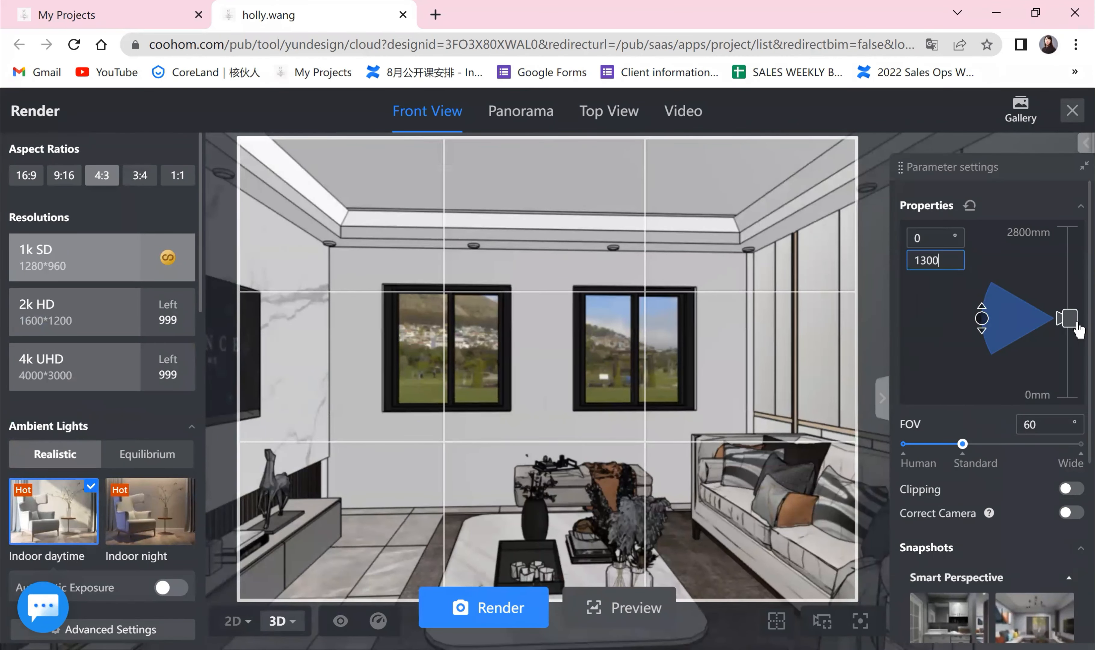
mouse_move(1064, 327)
mouse_down()
mouse_move(1066, 271)
mouse_move(1057, 360)
mouse_up()
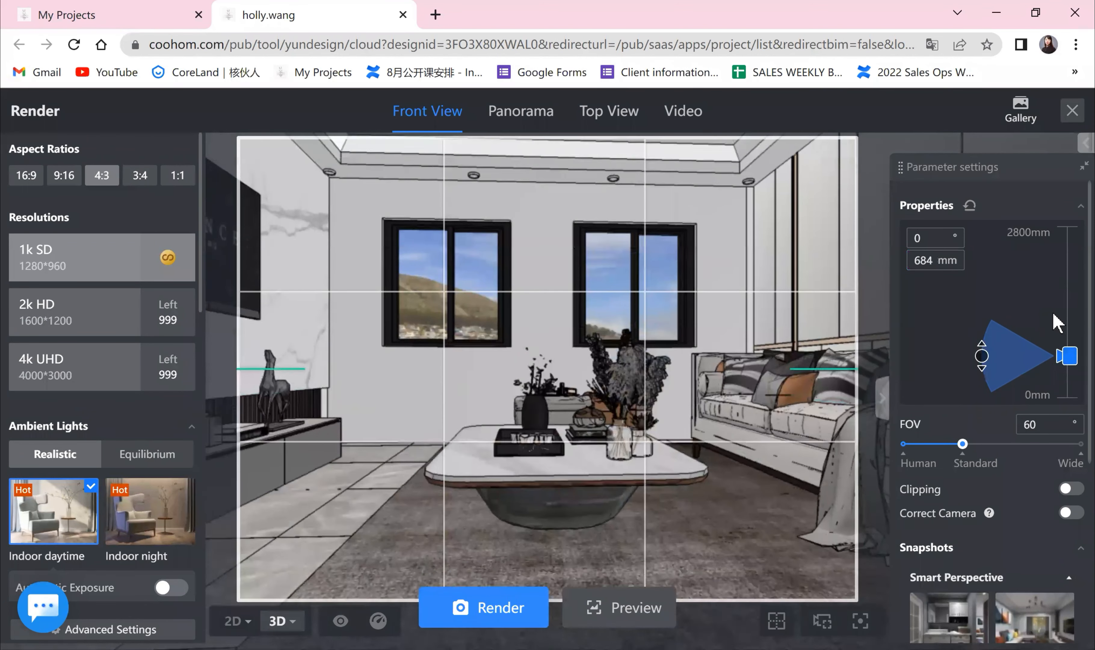
click(938, 262)
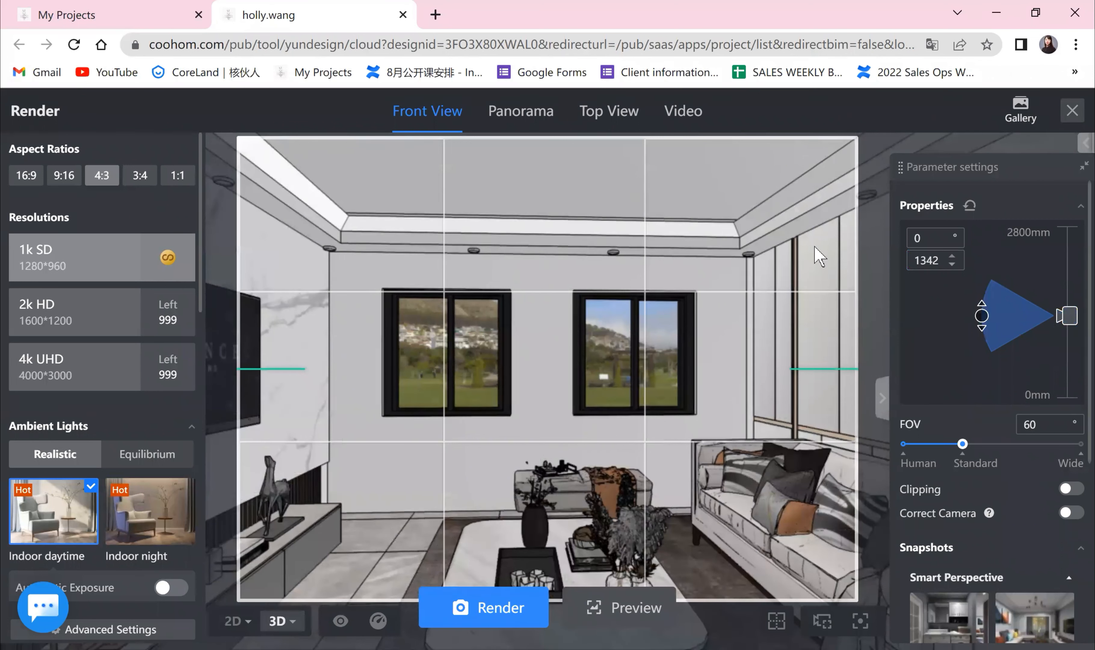
text(1300)
key(Return)
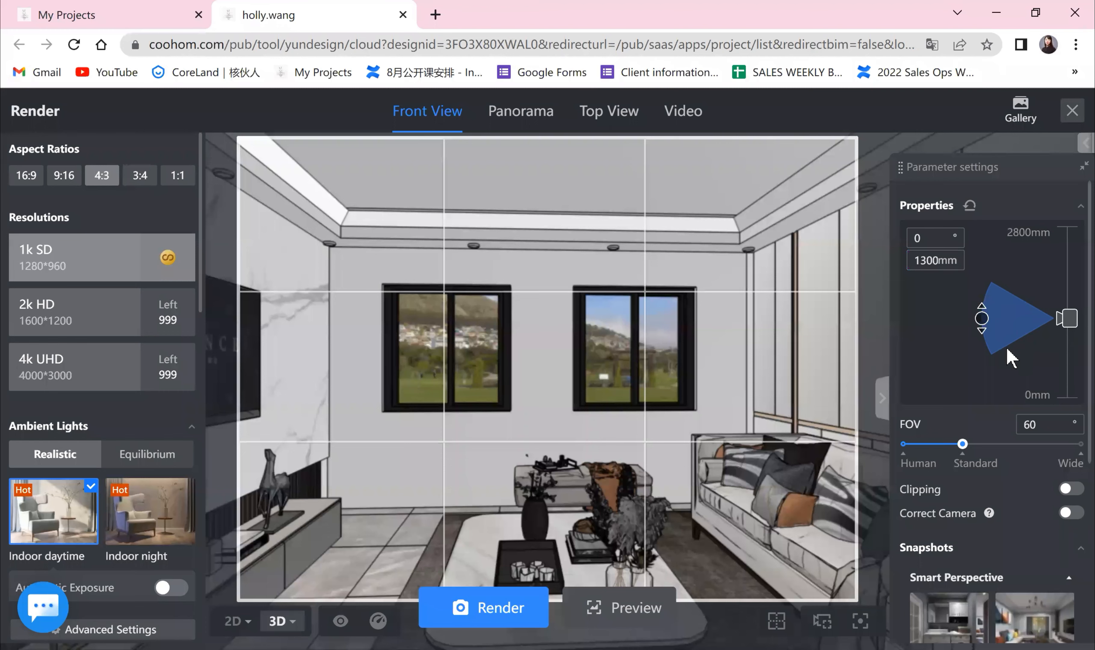
mouse_move(1065, 316)
mouse_down()
mouse_move(1065, 304)
mouse_move(1068, 325)
mouse_up()
click(938, 259)
double_click(937, 260)
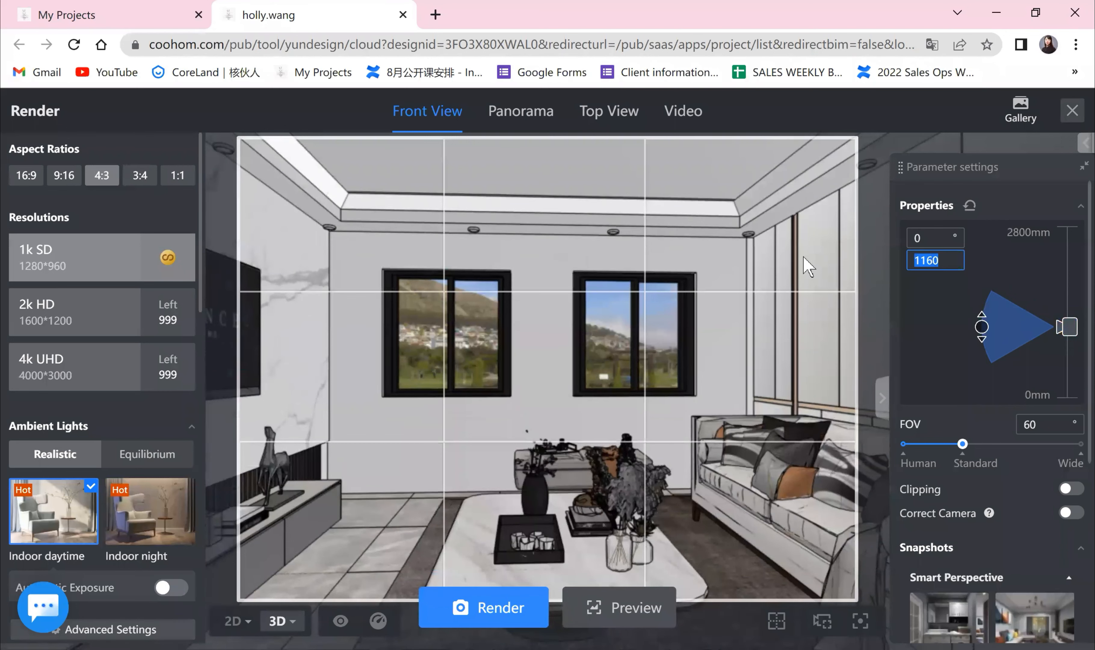
text(1300)
key(Return)
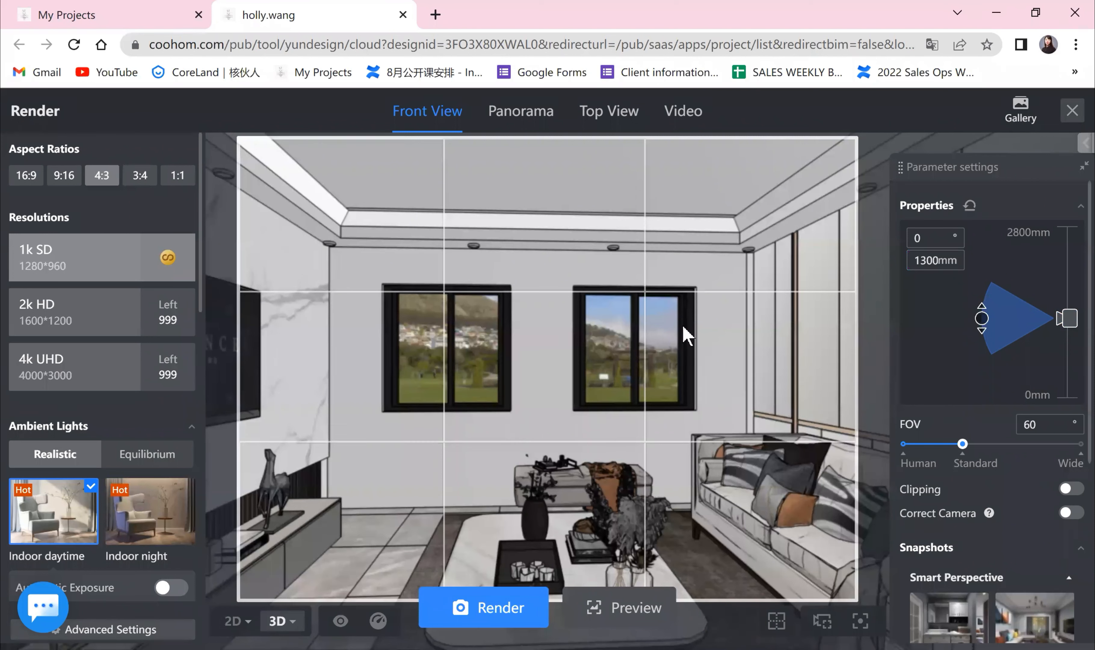
- Set the field of view to 30° and tilt the camera down towards the coffee table
scroll(1022, 377, down, 4)
scroll(1033, 329, up, 2)
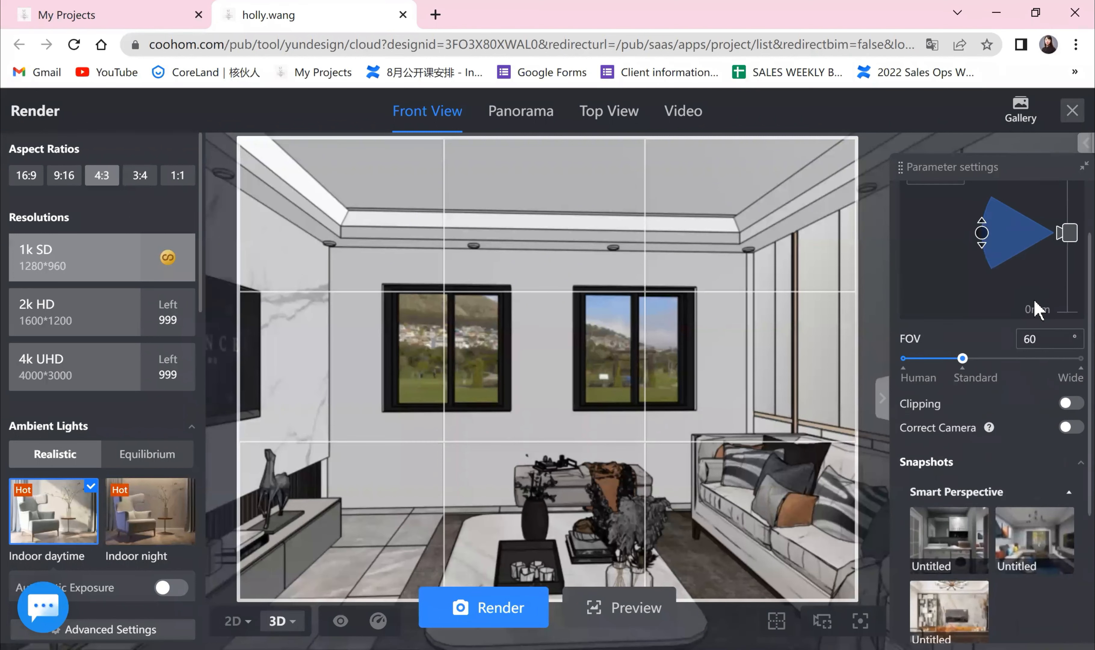
double_click(1040, 339)
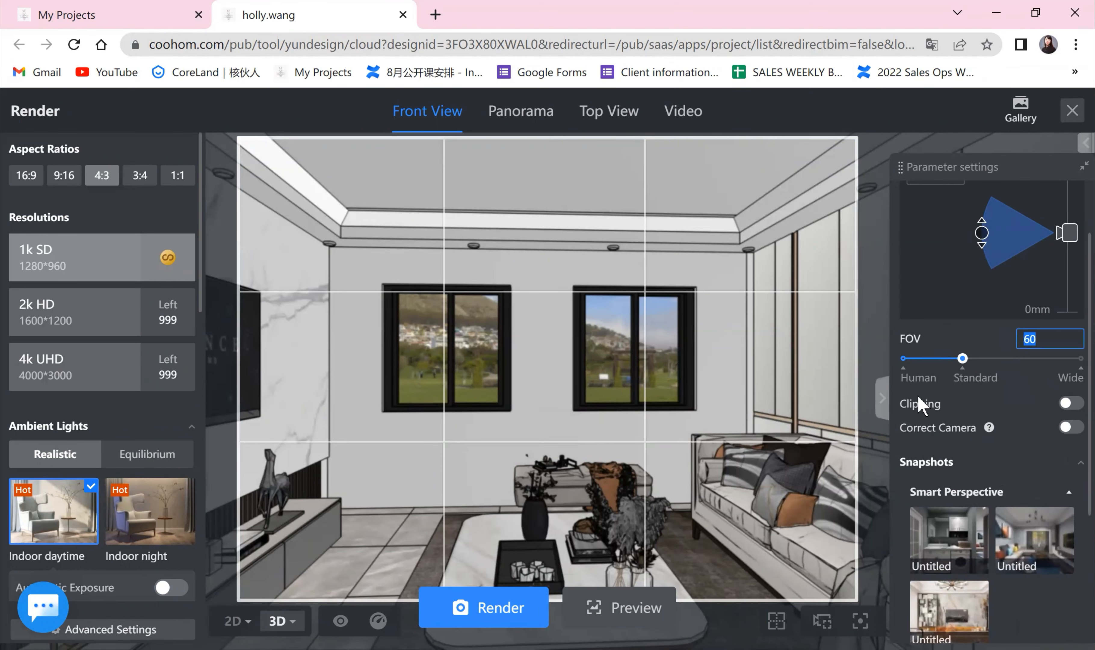
click(905, 365)
drag(700, 499, 694, 430)
scroll(530, 368, down, 2)
drag(530, 368, 505, 405)
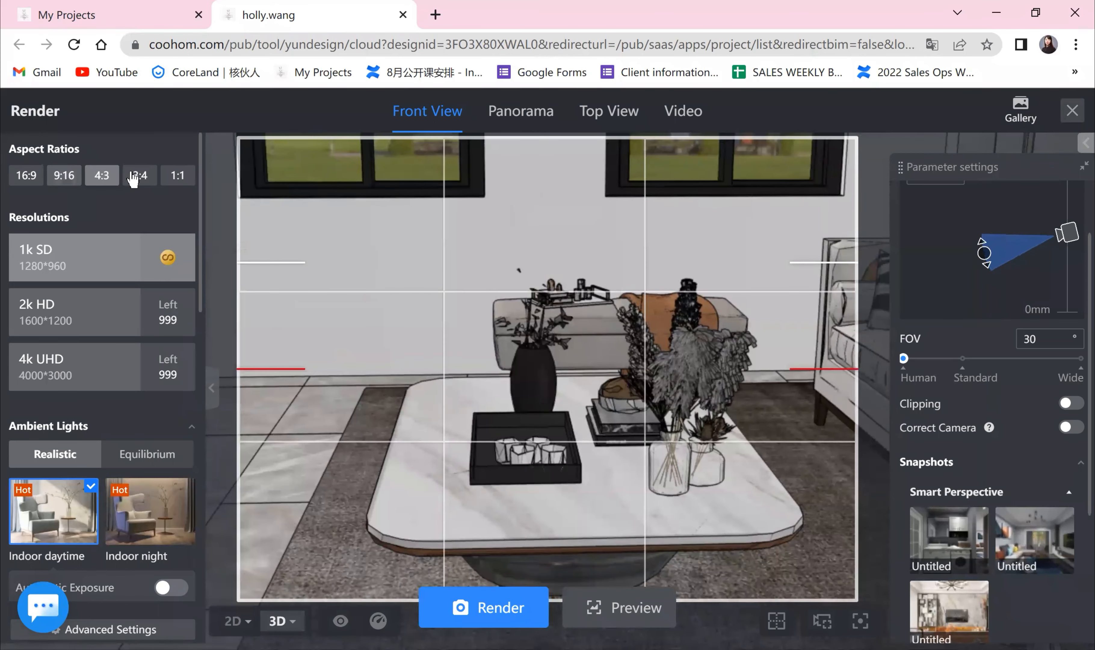
- Try the 3:4 aspect ratio, set it to 16:9 and reframe the whole coffee table
click(141, 175)
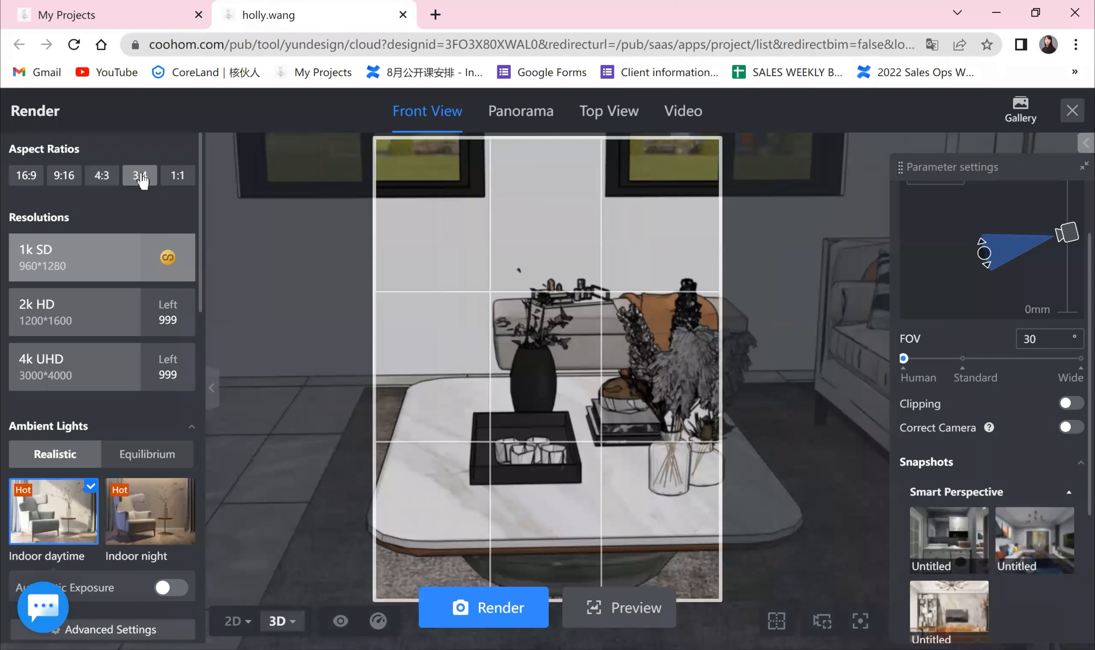
click(35, 180)
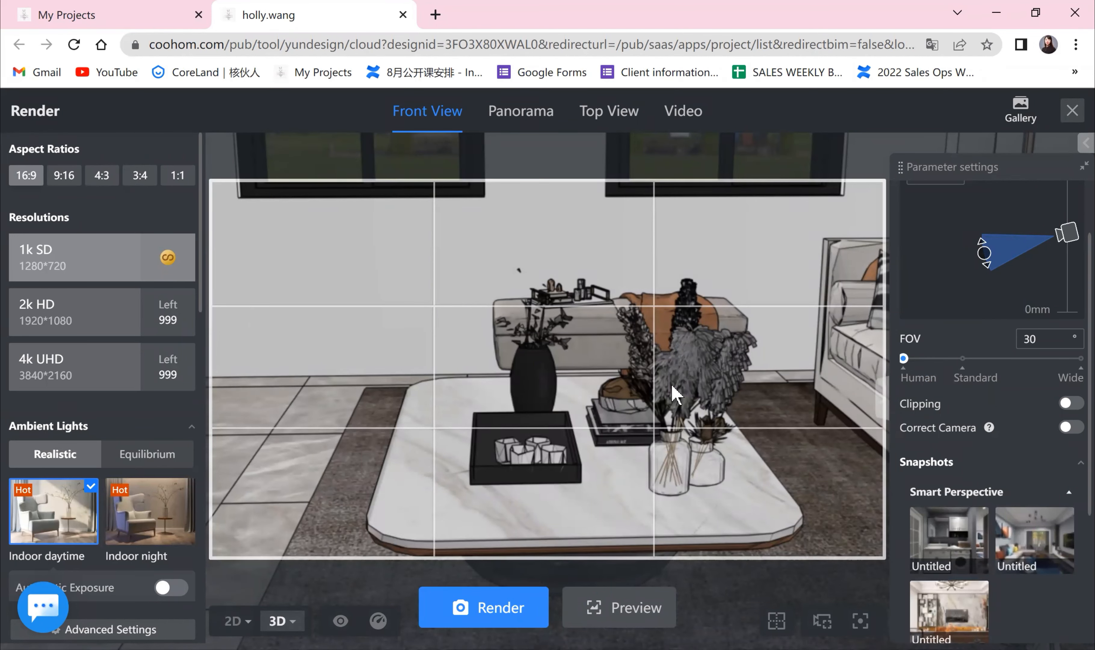
drag(629, 387, 342, 309)
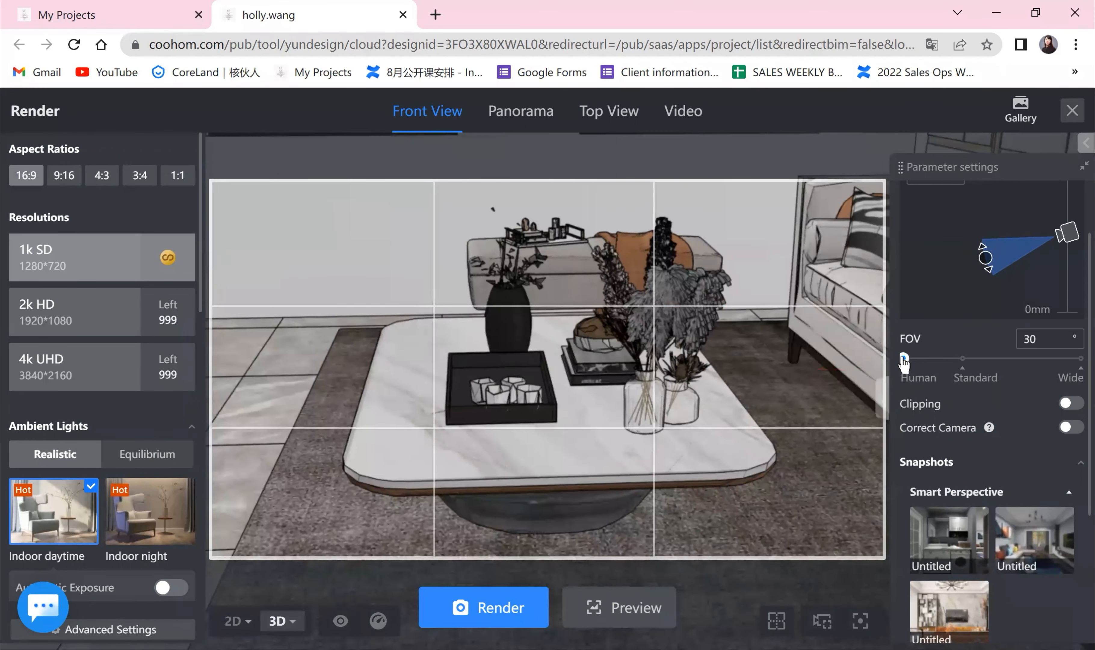
- Widen the field of view to 60° and turn the camera up to frame the TV wall, windows and sofa
drag(903, 359, 948, 358)
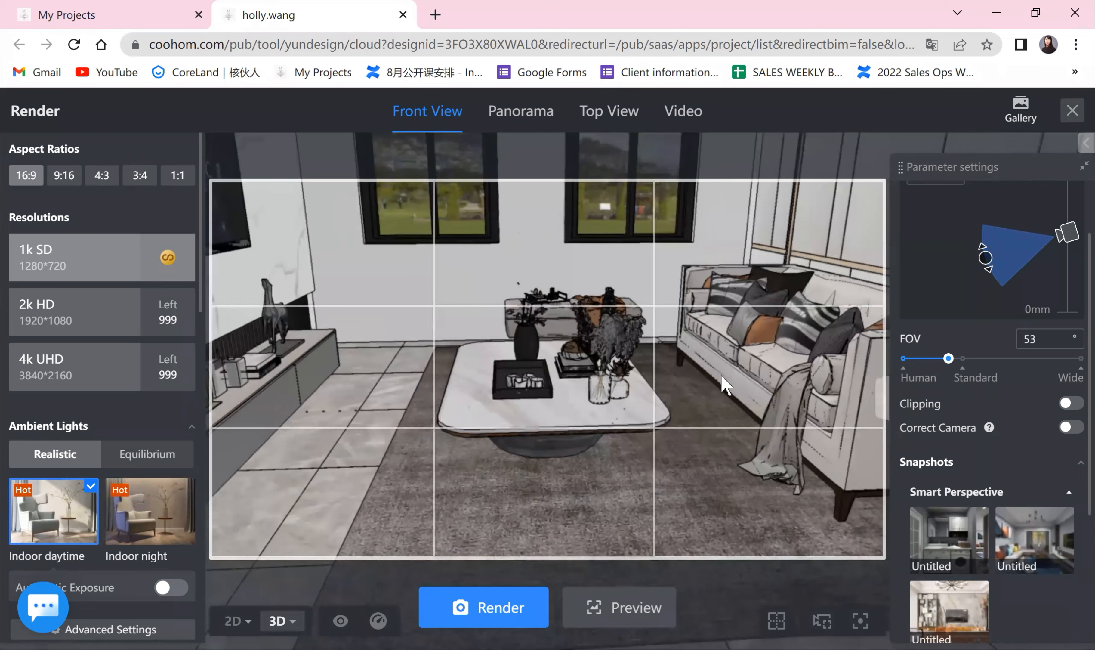
drag(612, 426, 611, 400)
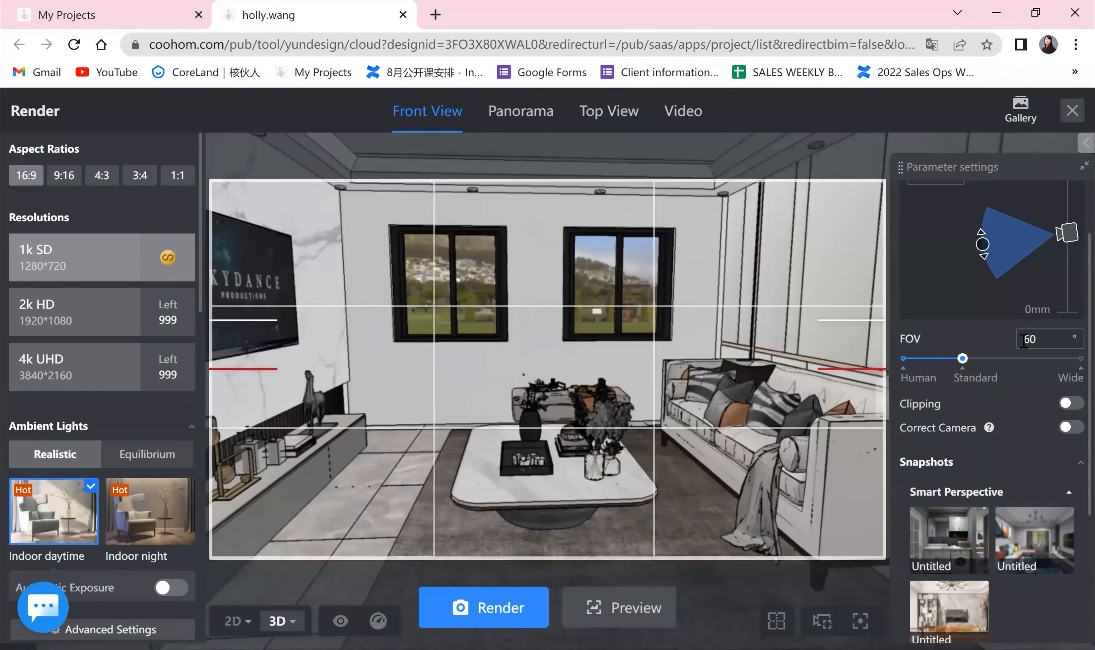
drag(675, 354, 559, 381)
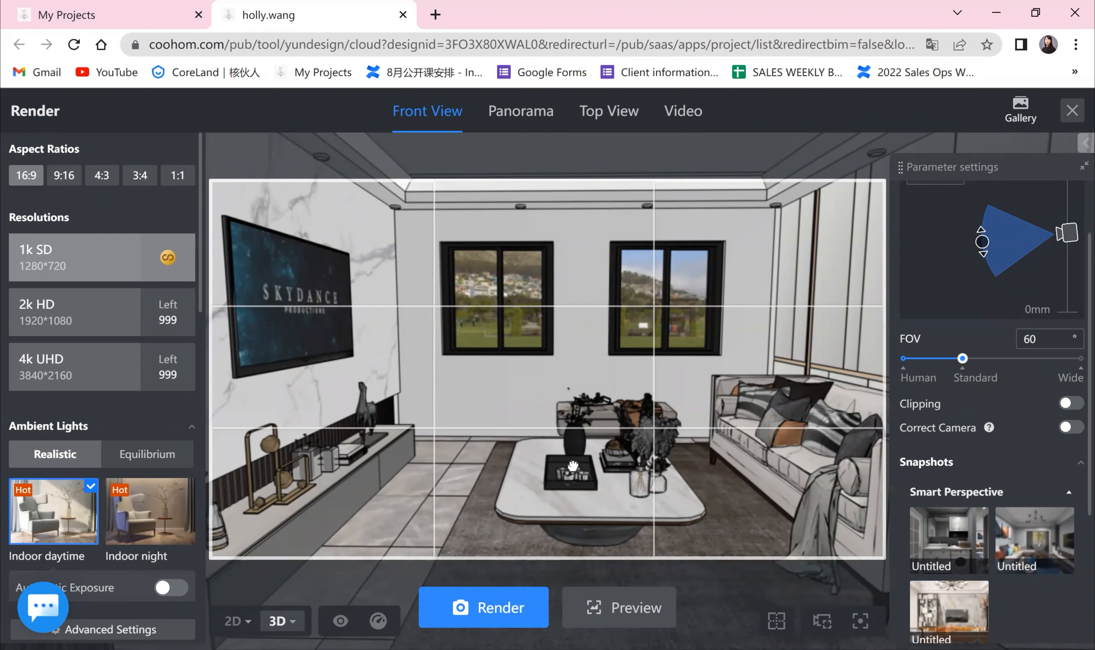
drag(572, 465, 590, 484)
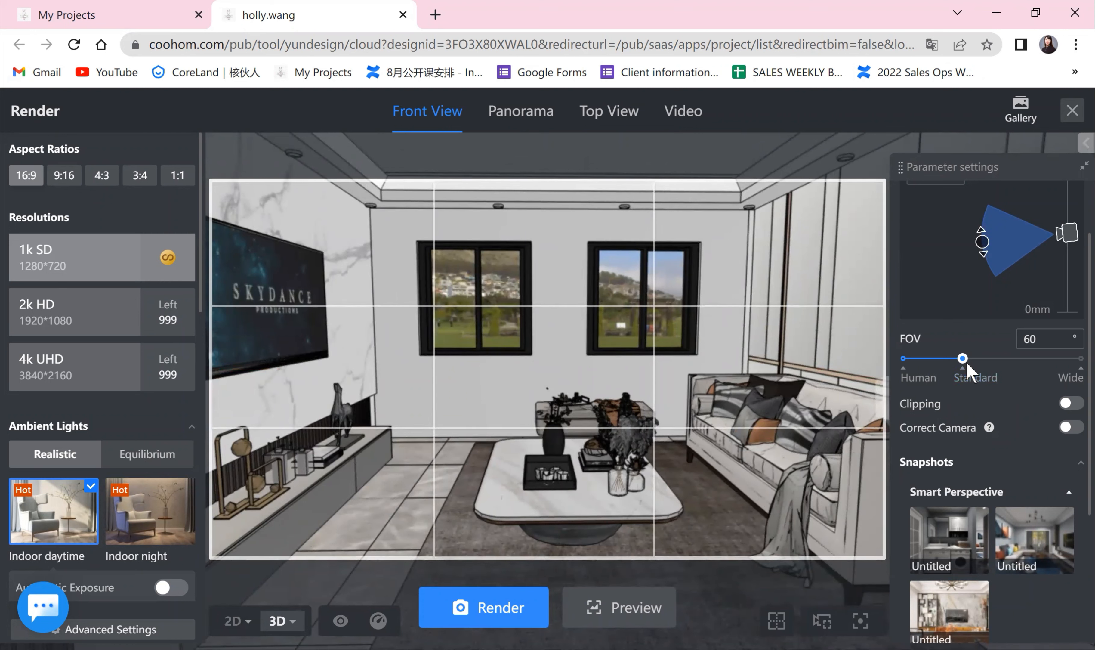
- Compare fields of view of 119° and about 80°, level the camera tilt, and return the field of view to 60°
drag(962, 360, 1066, 392)
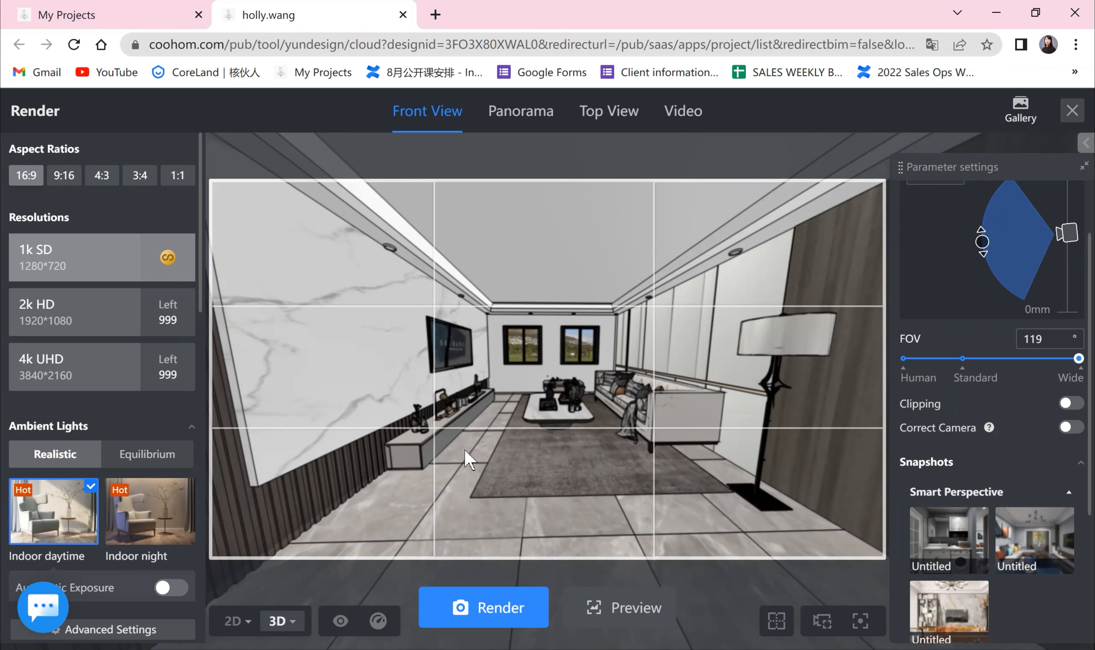
drag(1078, 359, 1002, 387)
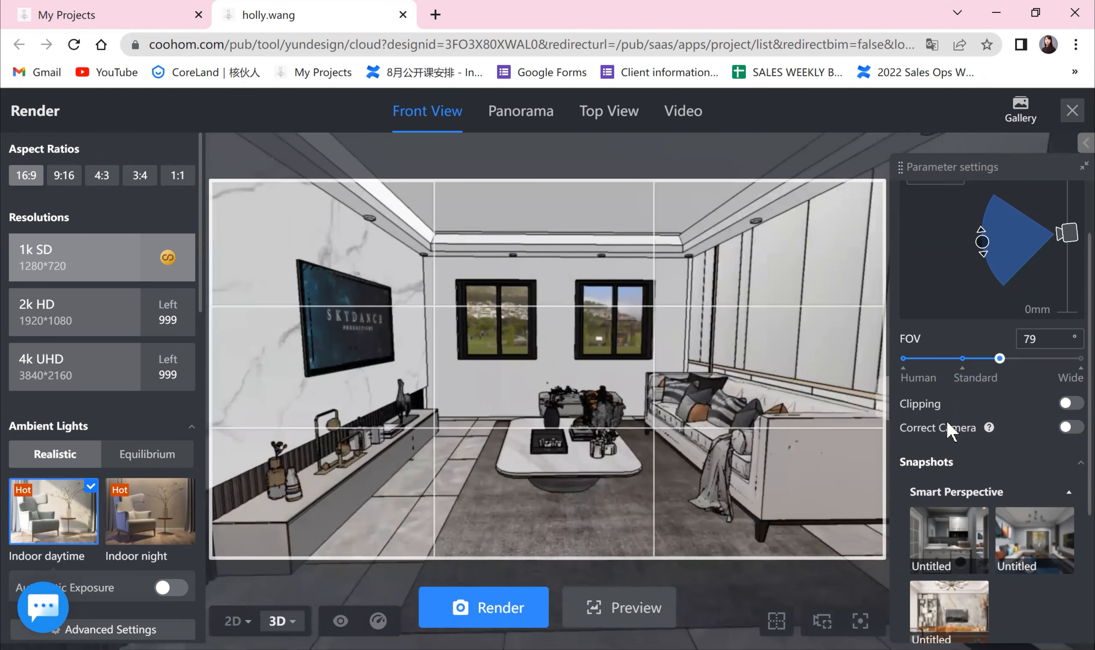
drag(662, 417, 661, 430)
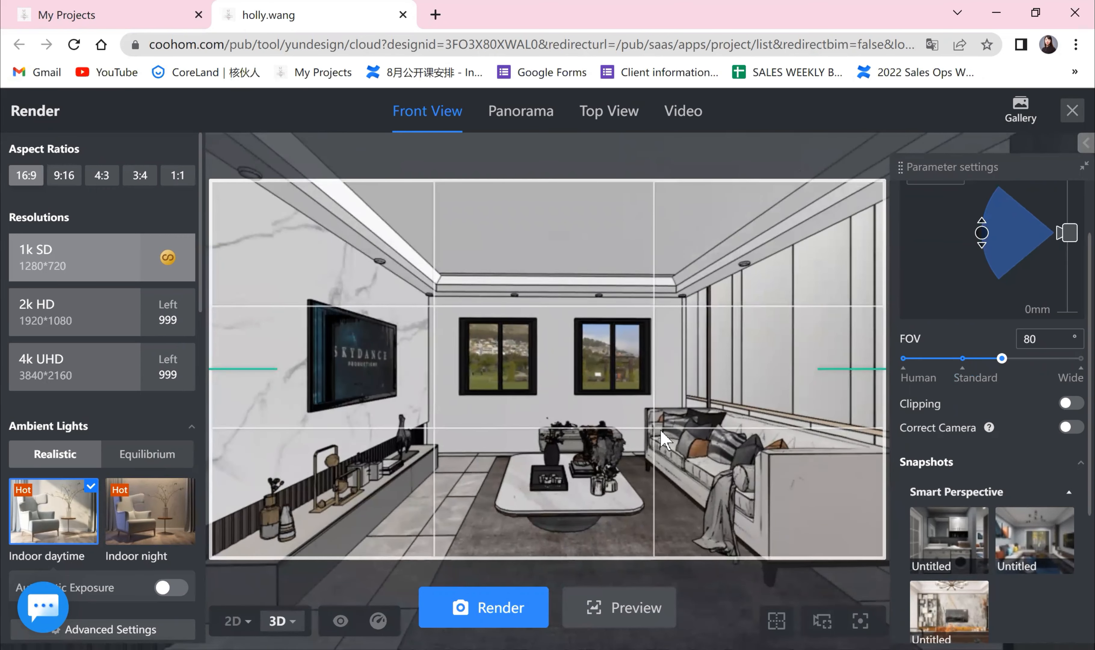
drag(1001, 358, 962, 360)
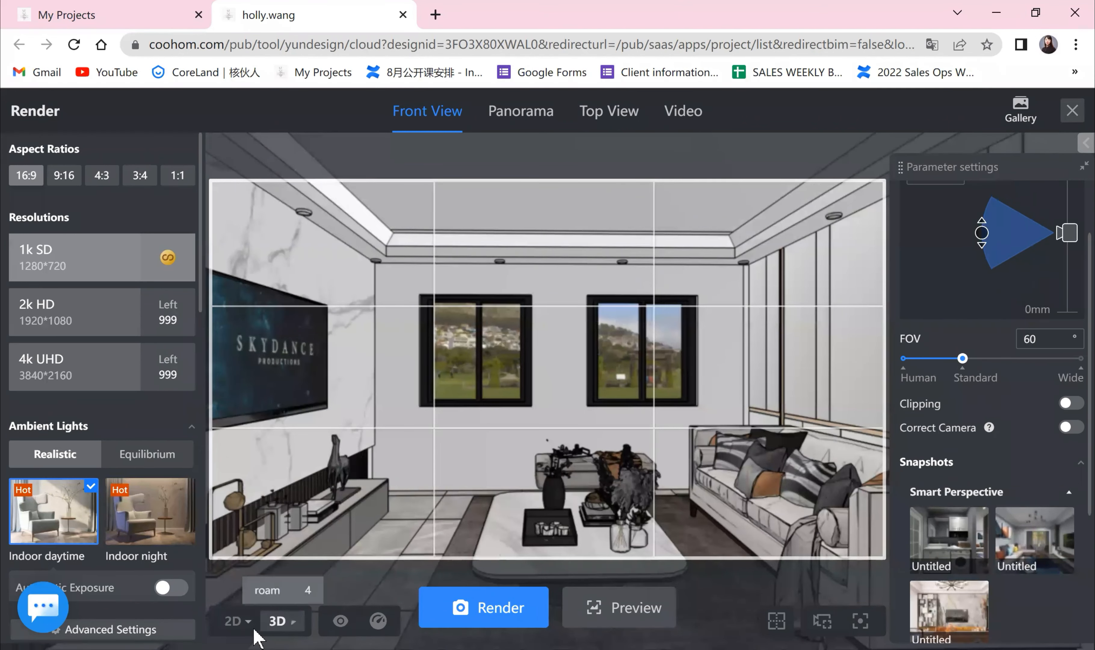
- Turn camera clipping on and switch it off again
mouse_move(233, 622)
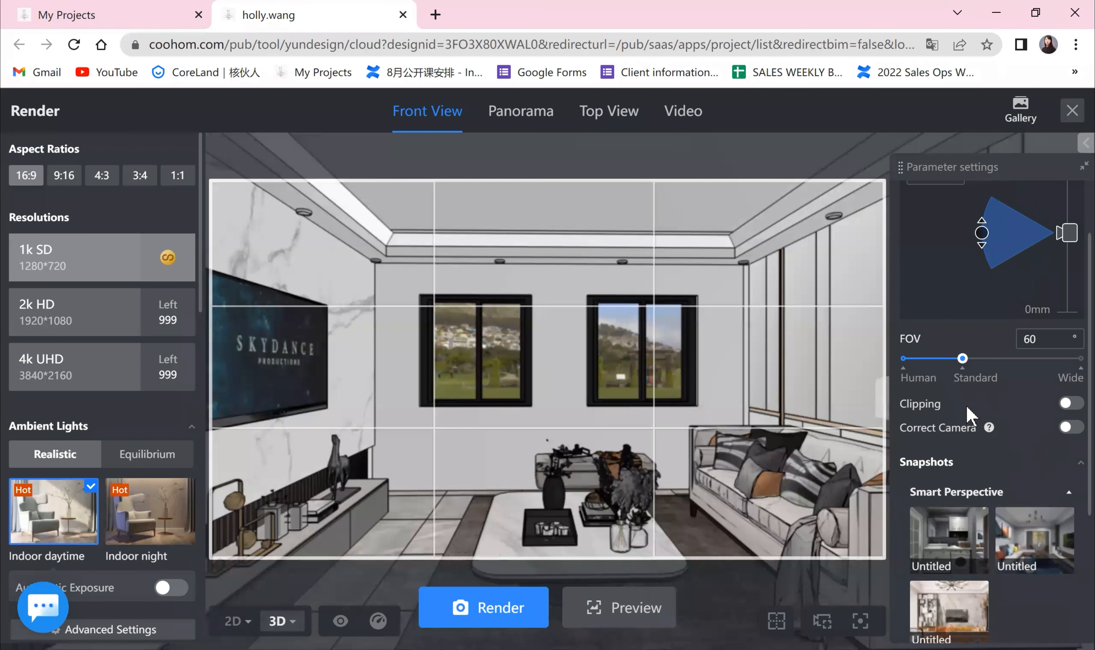
click(1069, 403)
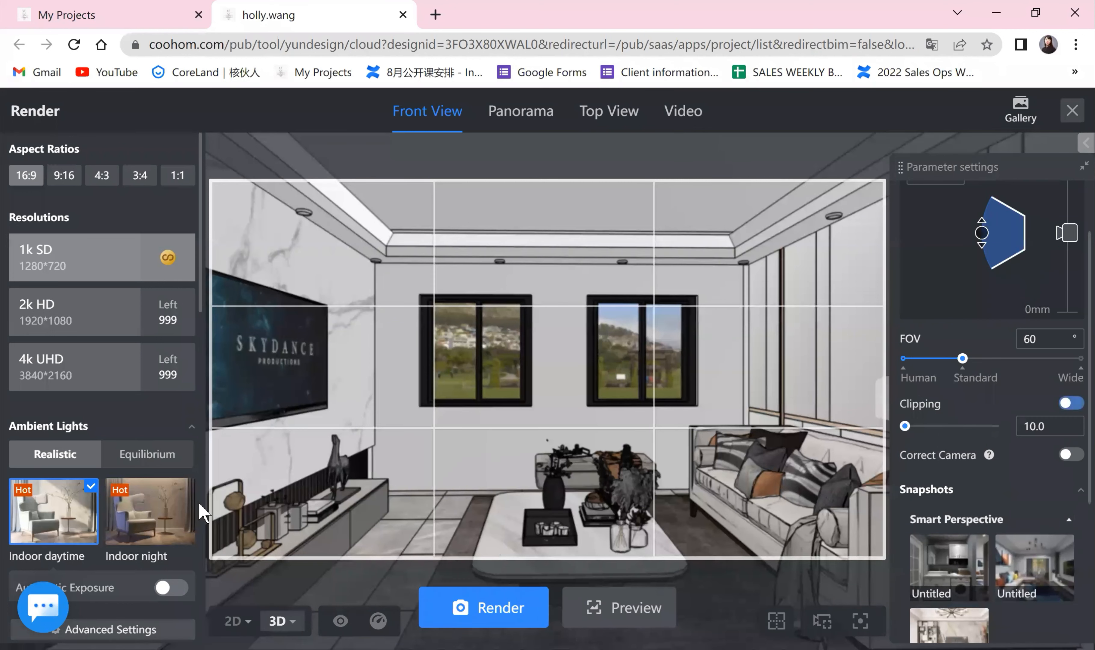
click(1060, 407)
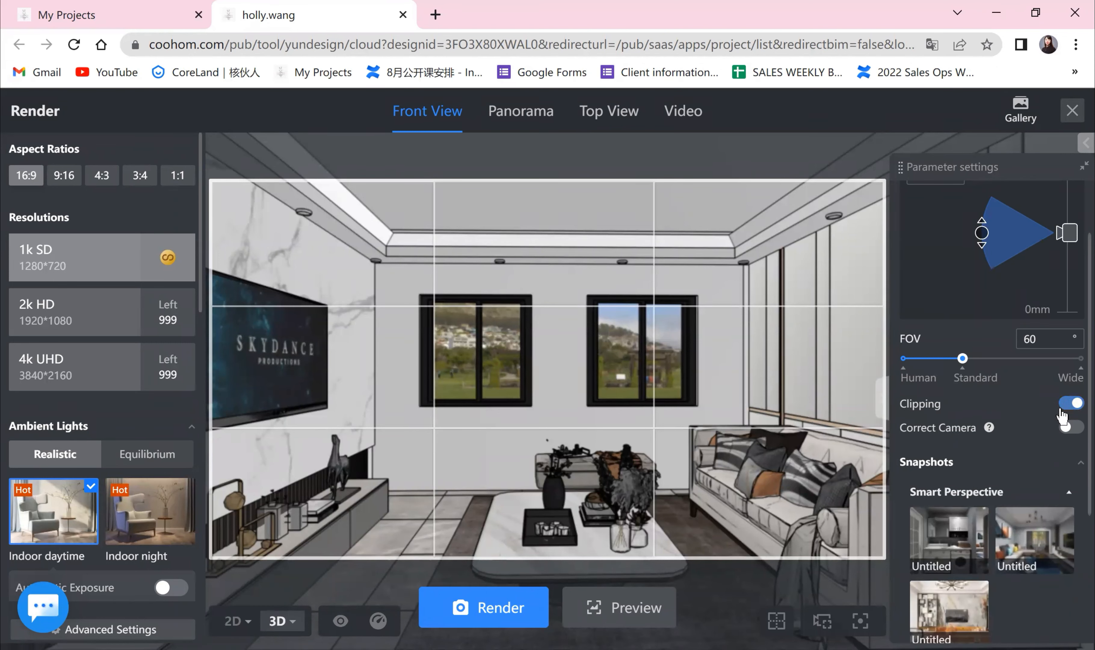
- Switch to the 2D floor plan with the camera preview shown and move the camera to just inside the wall opposite the windows
click(234, 622)
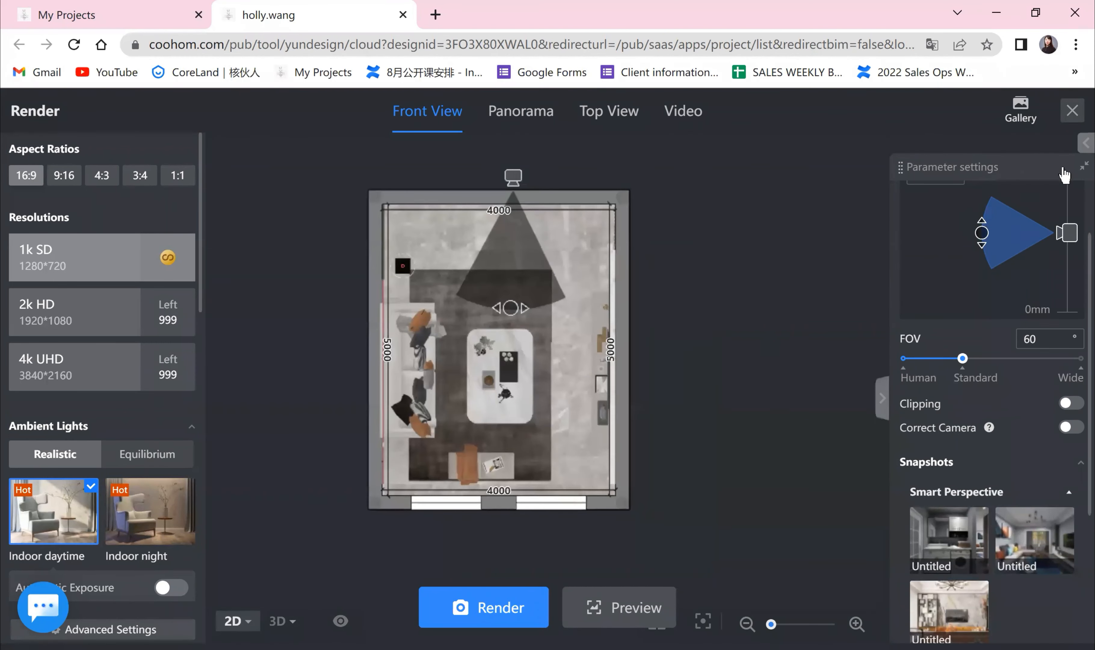
click(1081, 145)
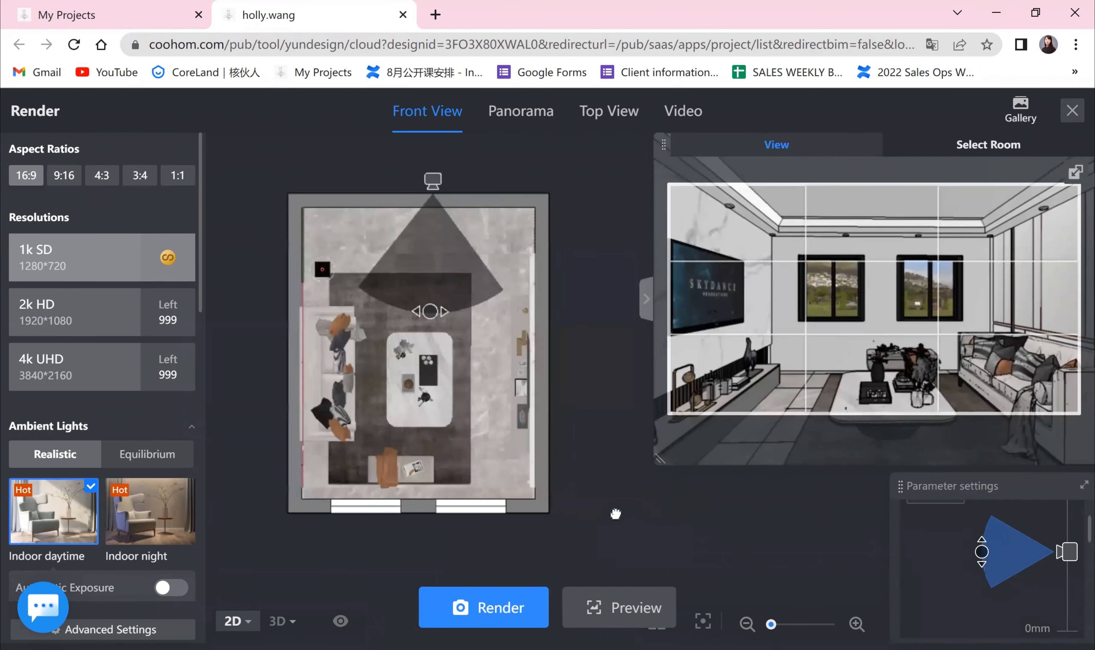
drag(432, 187, 417, 211)
scroll(1039, 468, down, 1)
scroll(1032, 572, down, 5)
scroll(1029, 569, up, 4)
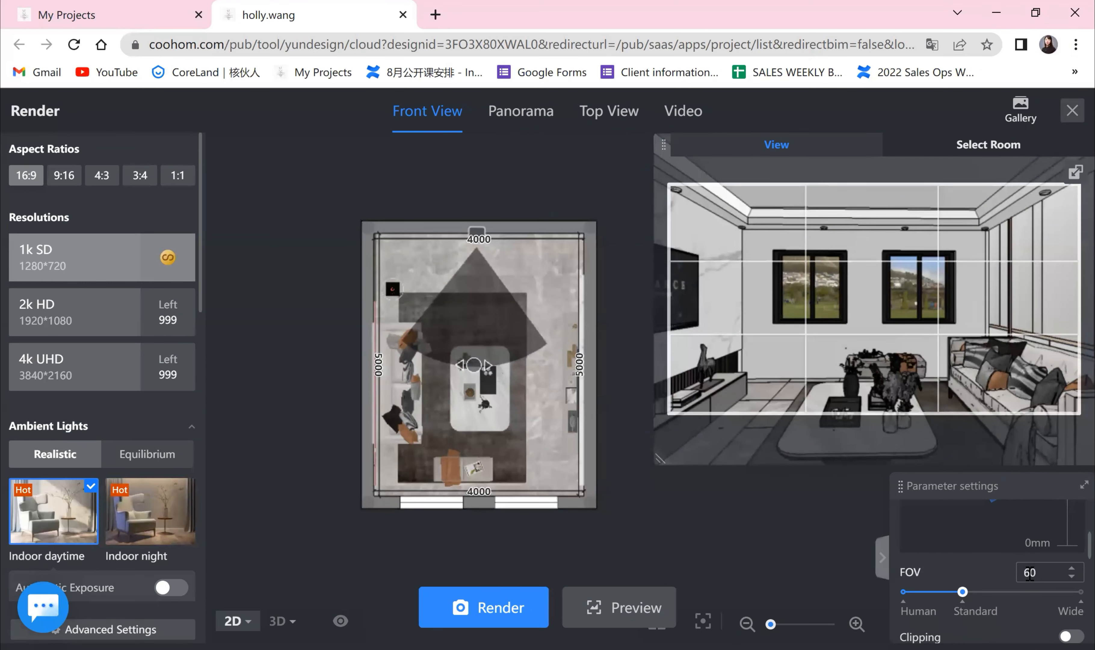
- Turn on camera clipping and move the camera outside the wall opposite the windows, keeping it aimed at the windows
scroll(1057, 576, down, 2)
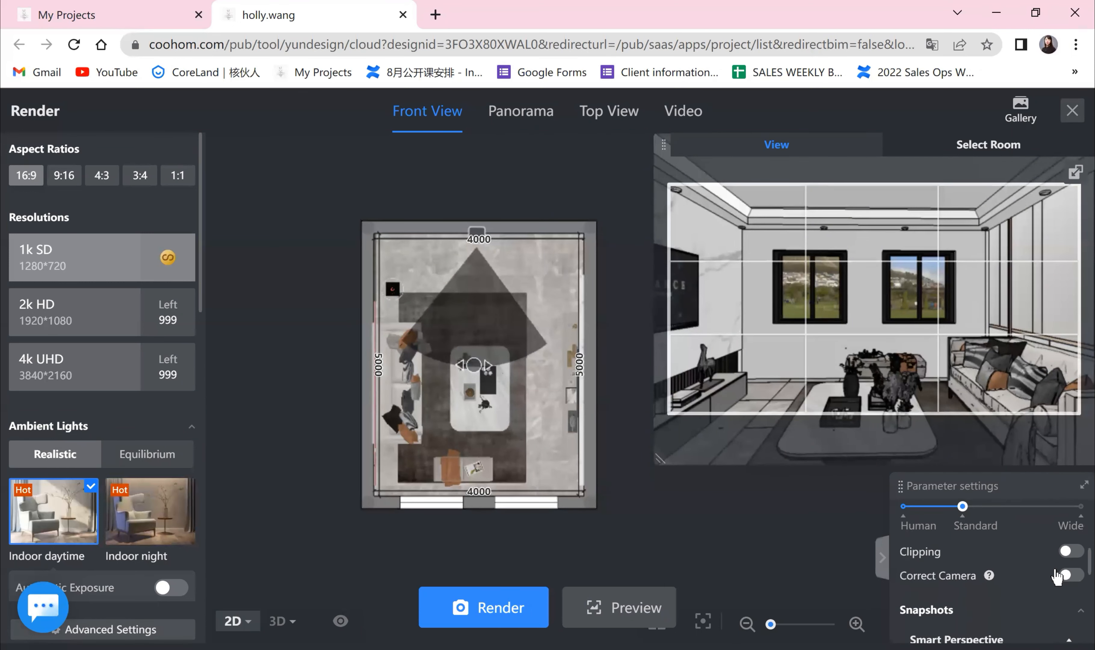
click(1069, 550)
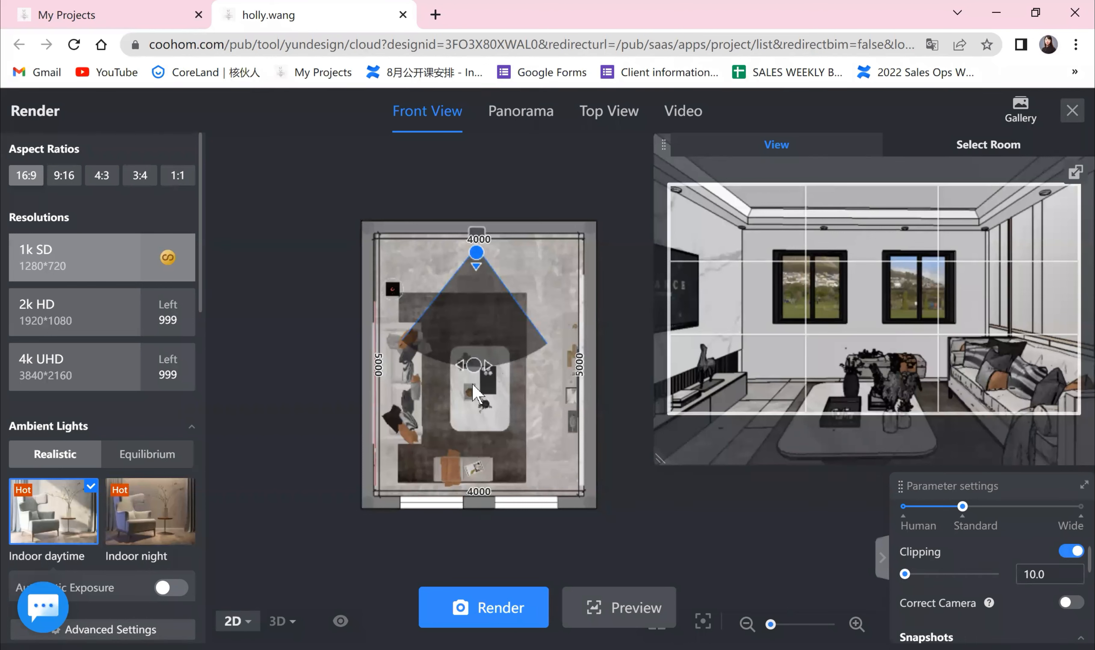
drag(477, 231, 474, 255)
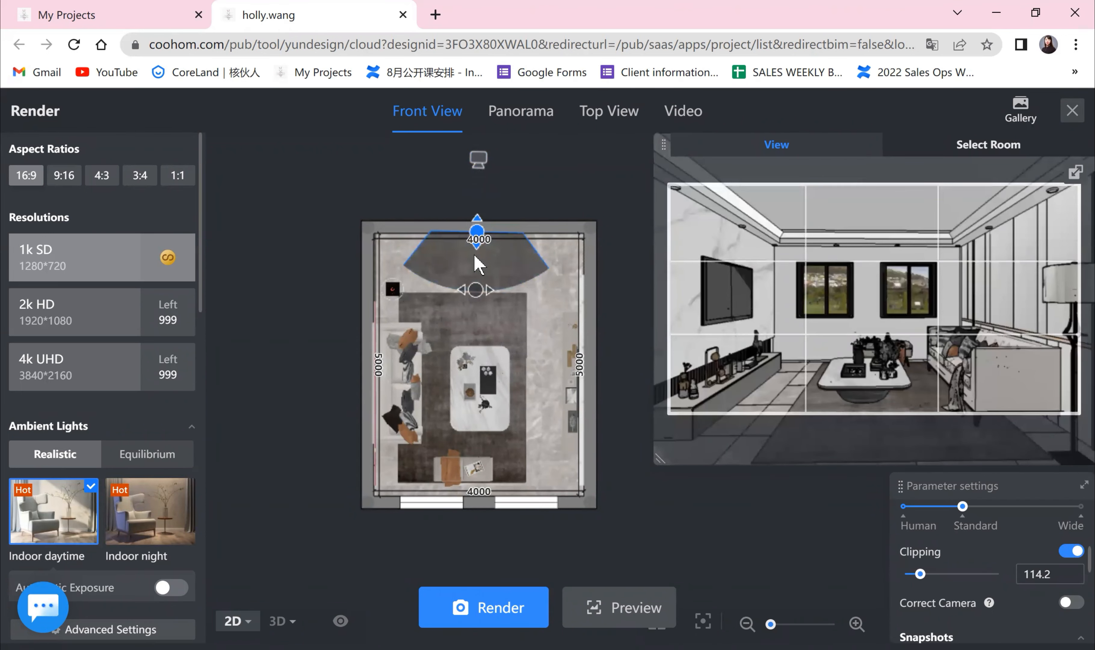
drag(470, 171, 483, 173)
drag(489, 247, 488, 191)
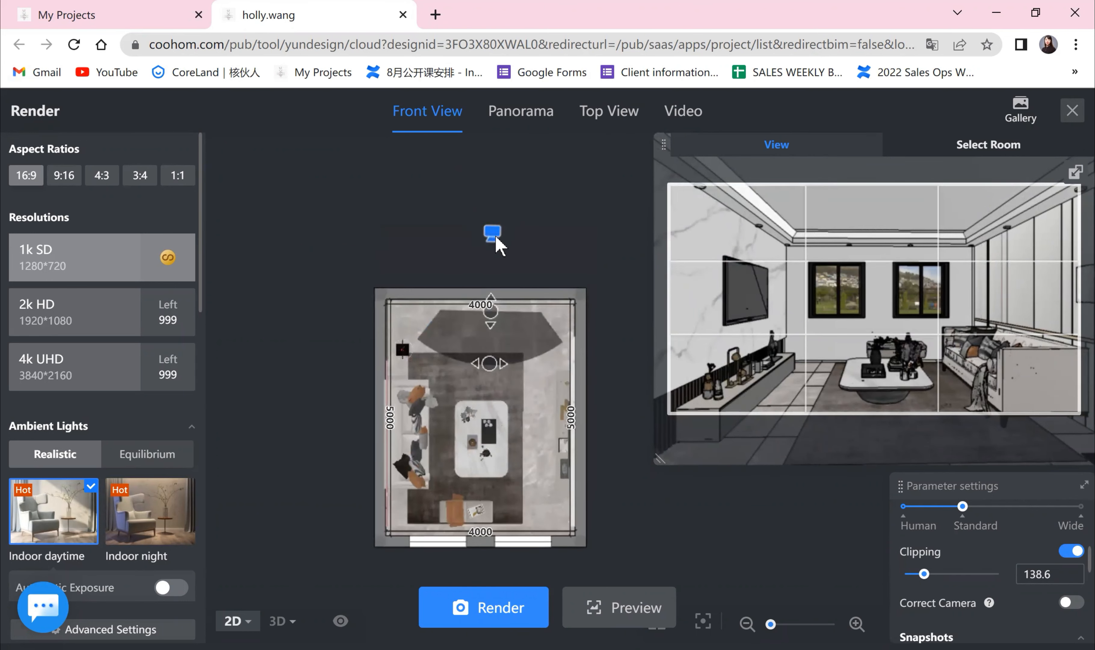
drag(496, 242, 476, 201)
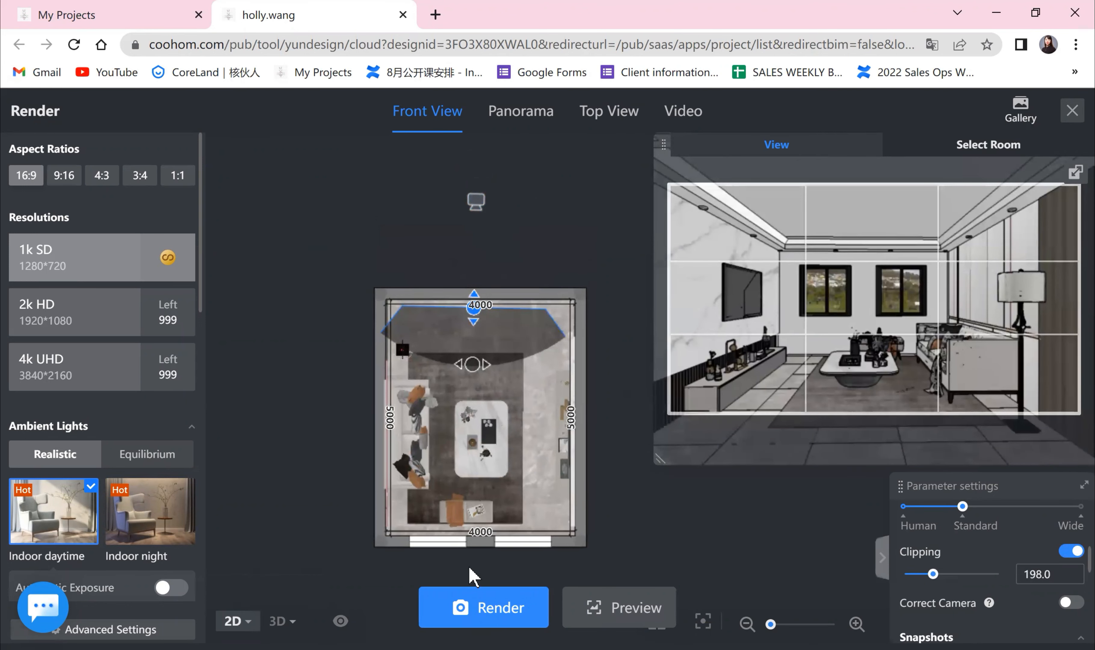
- Switch to the 3D camera view and adjust the angle slightly to frame the TV wall, windows and sofa
click(293, 623)
click(280, 590)
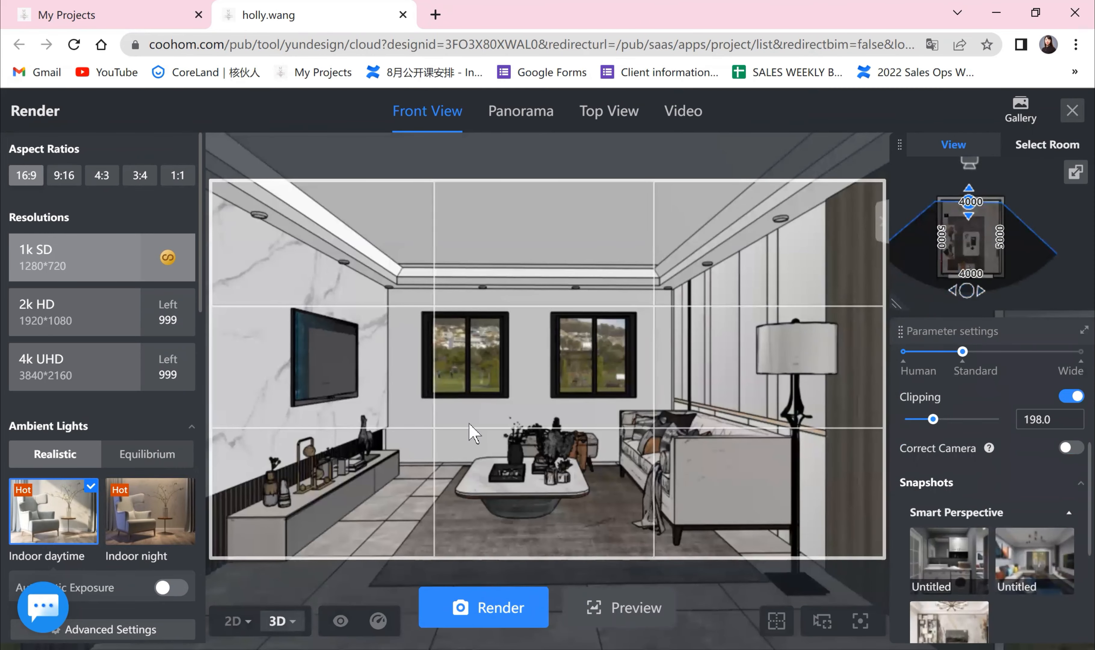
drag(622, 435, 636, 444)
drag(703, 451, 697, 447)
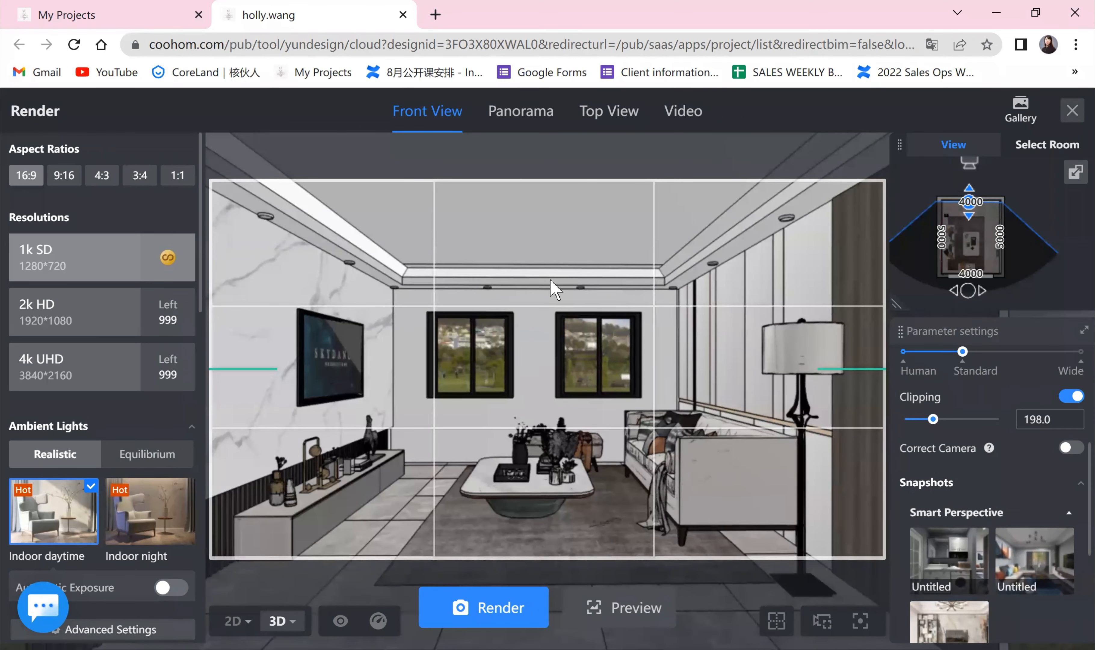
- Alternate between the saved sofa-wall and window-wall snapshots, finishing on the window-wall angle
scroll(1032, 550, down, 3)
scroll(1031, 549, down, 2)
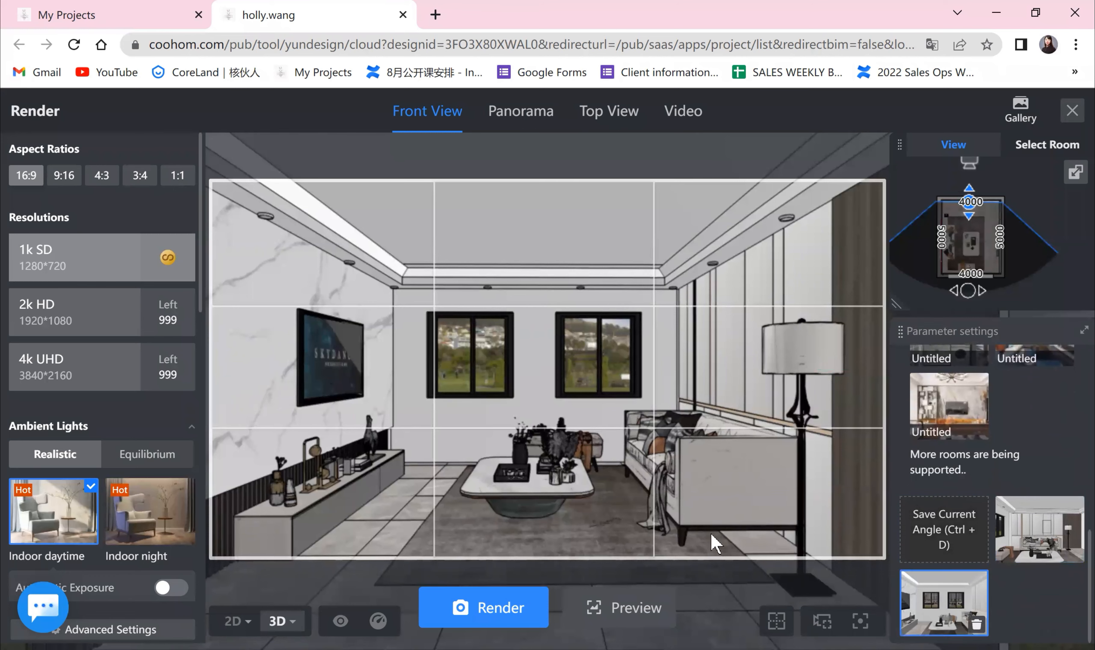
scroll(598, 480, up, 5)
click(1013, 549)
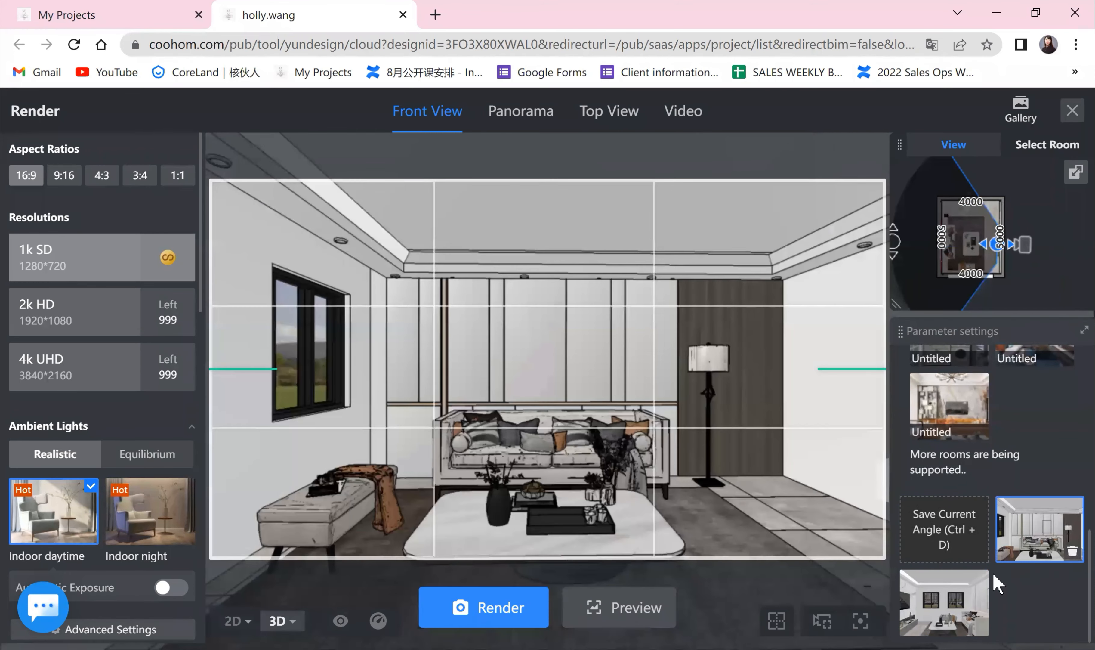
click(971, 604)
click(1042, 534)
click(968, 601)
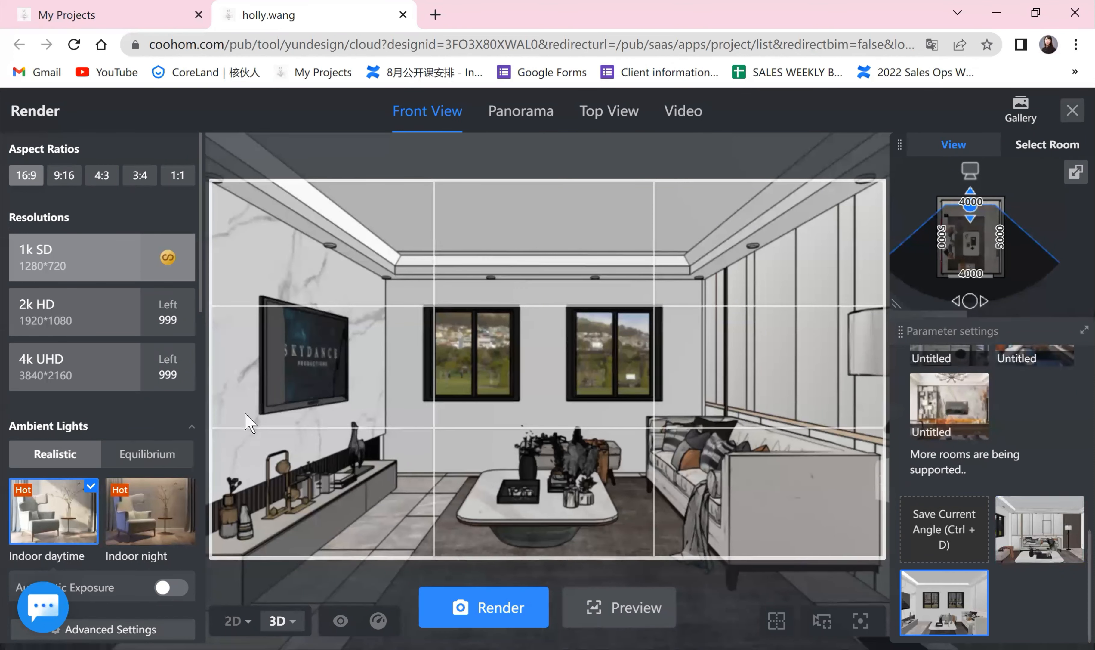
- Switch to Panorama mode, show the 2D floor plan and enlarge the camera preview
click(526, 110)
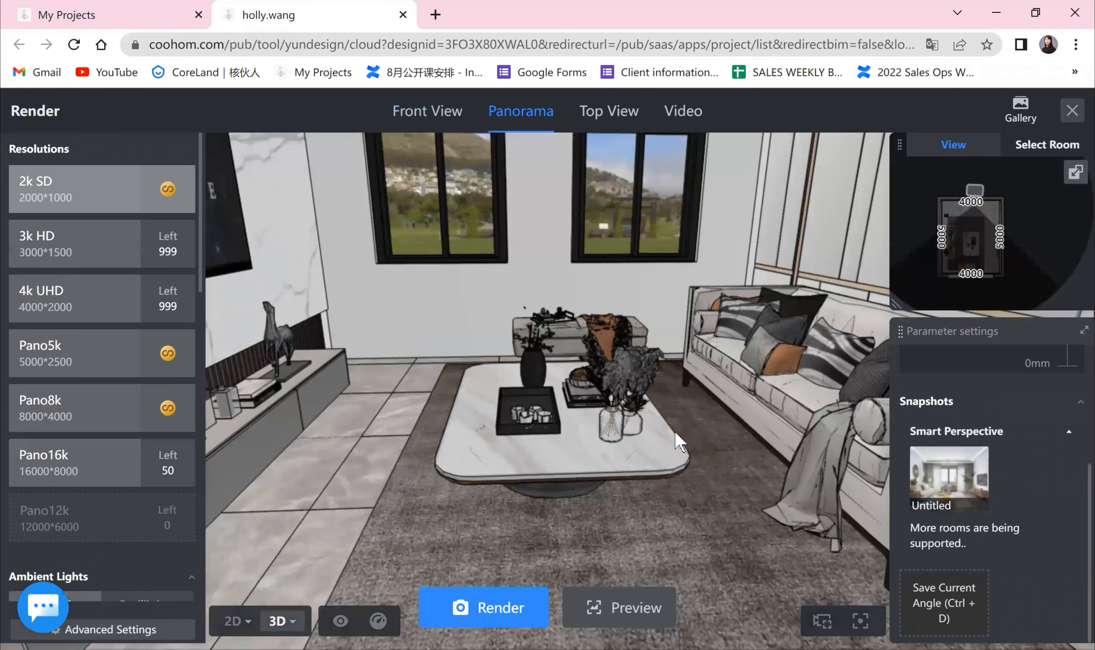
click(251, 622)
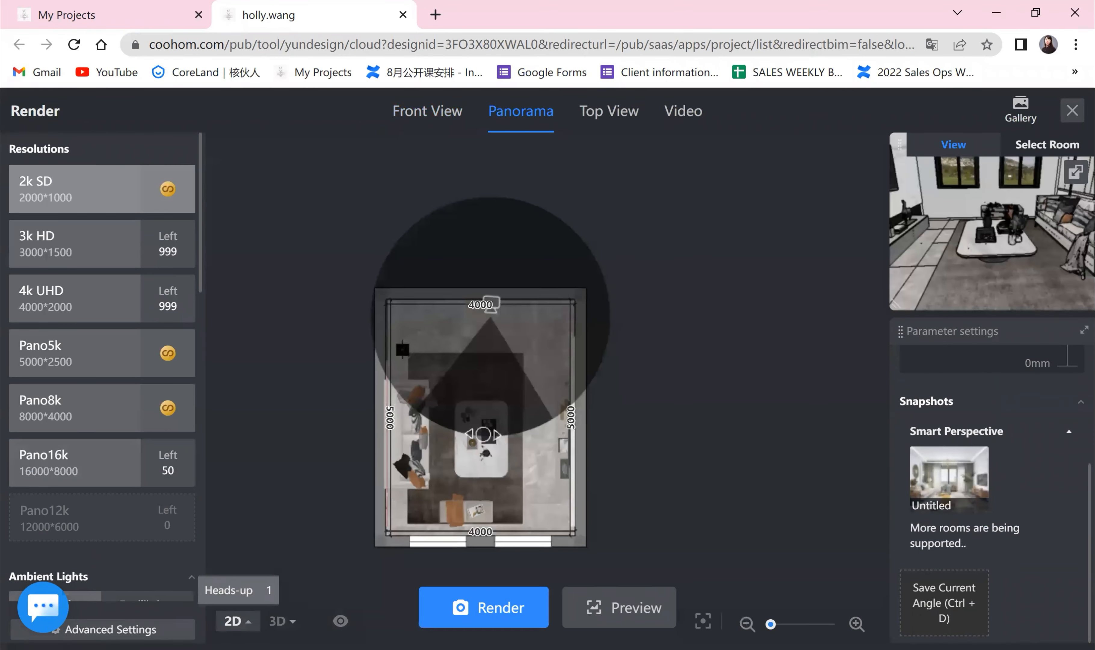
scroll(733, 305, down, 2)
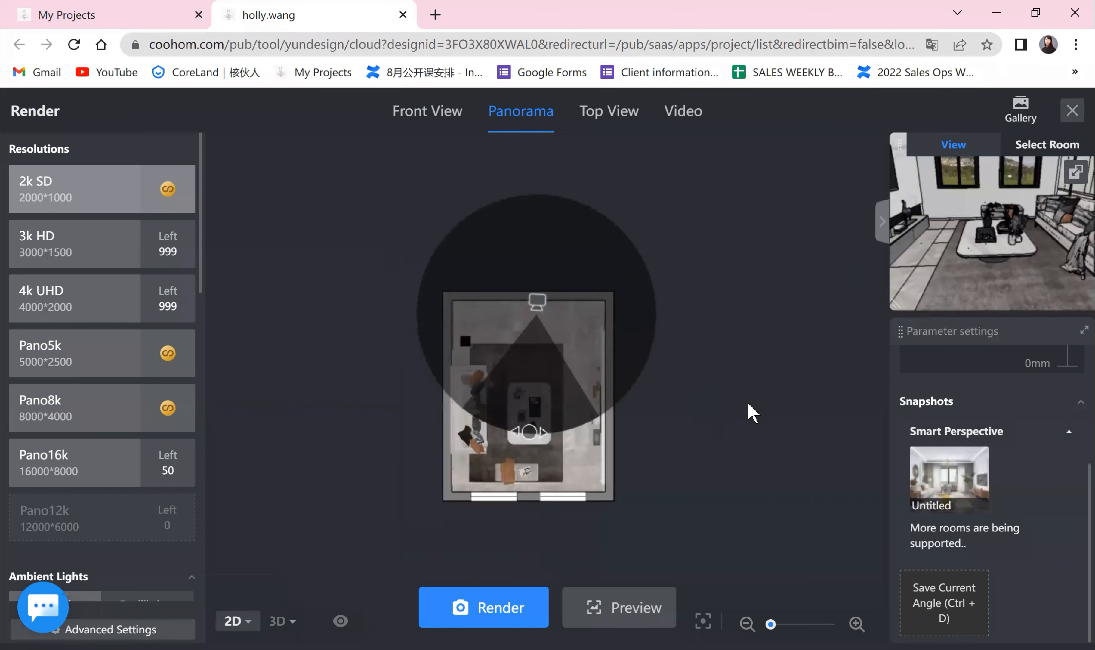
drag(748, 404, 679, 349)
drag(884, 311, 678, 439)
drag(597, 471, 608, 500)
scroll(589, 484, up, 2)
scroll(589, 411, up, 2)
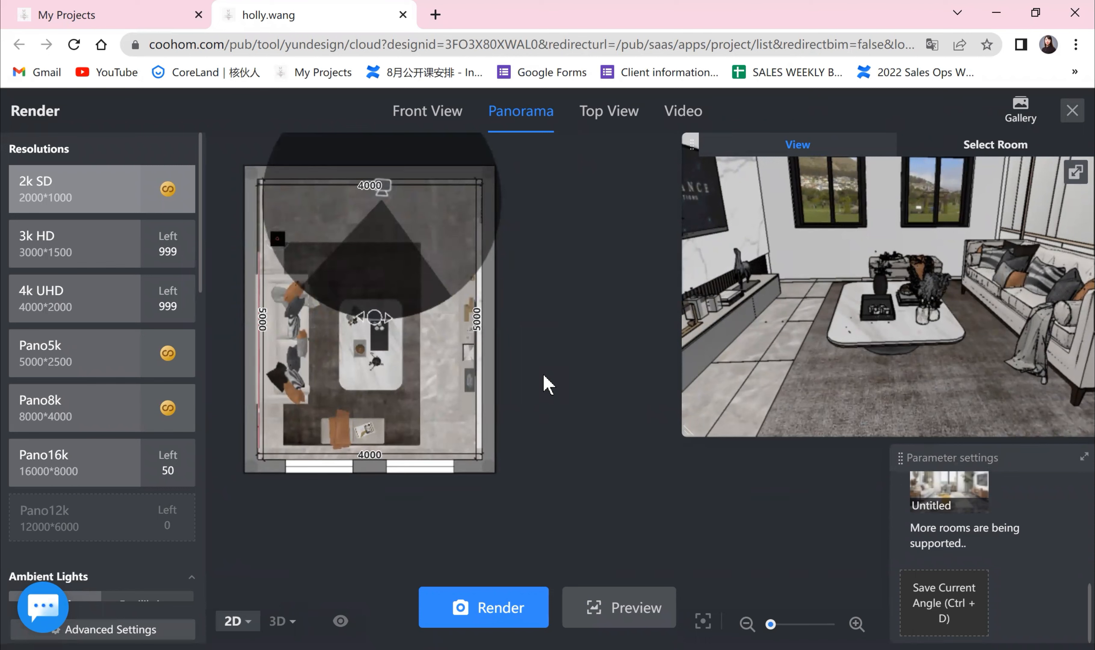
- Try panorama camera positions at the room's centre, near the corner by the TV wall and above the coffee table
drag(368, 272, 605, 390)
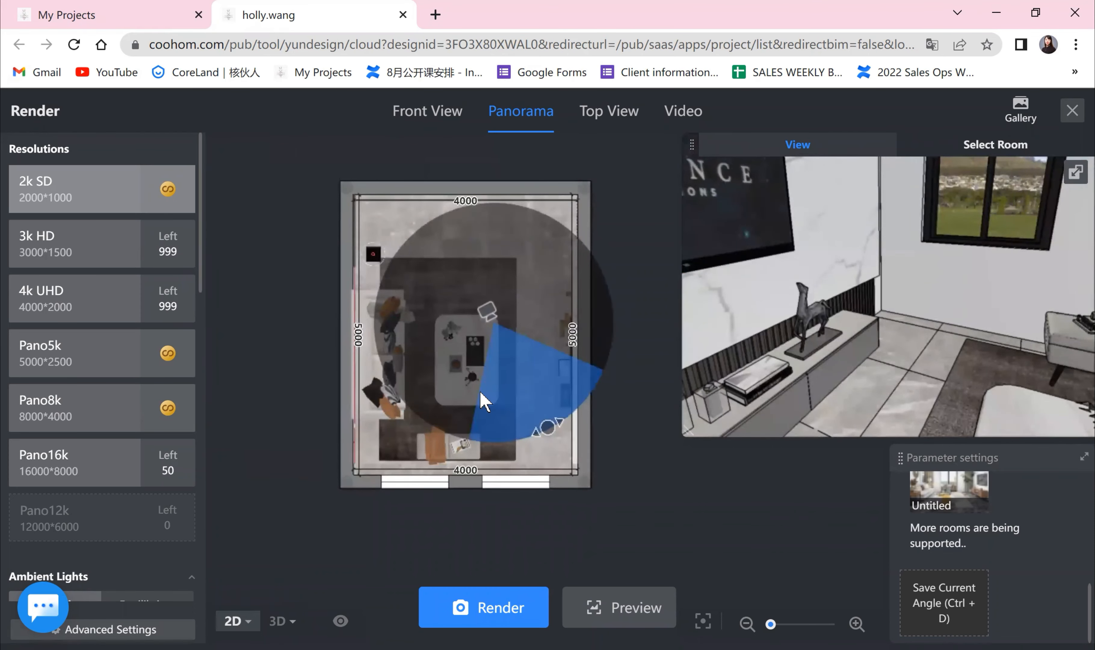
scroll(478, 391, up, 2)
drag(489, 306, 574, 202)
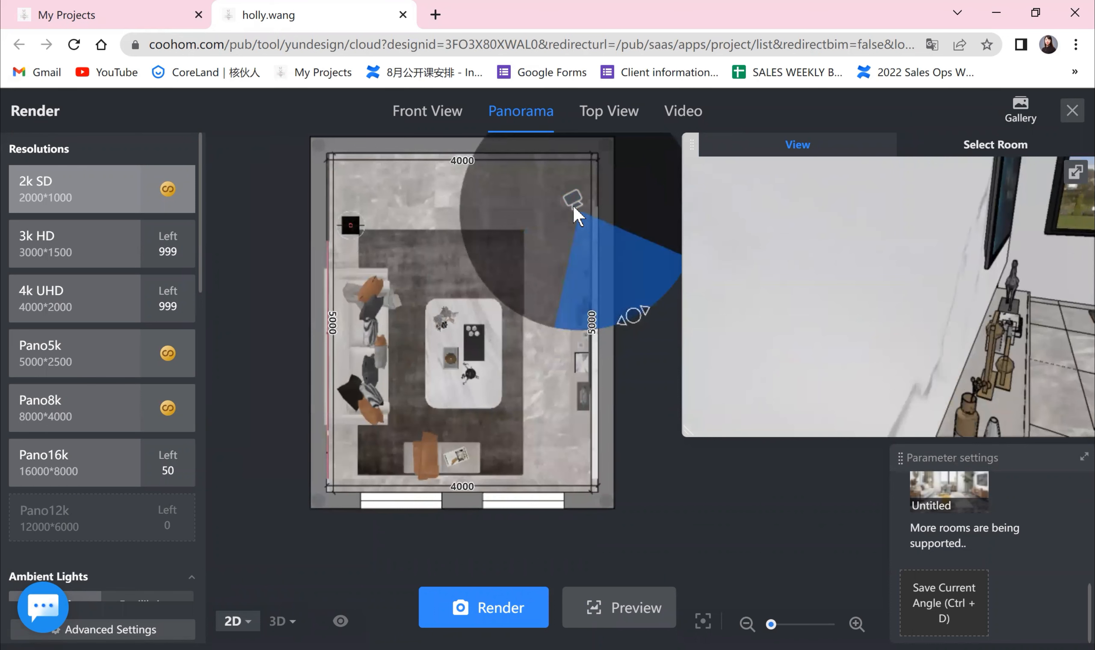
drag(577, 212, 537, 238)
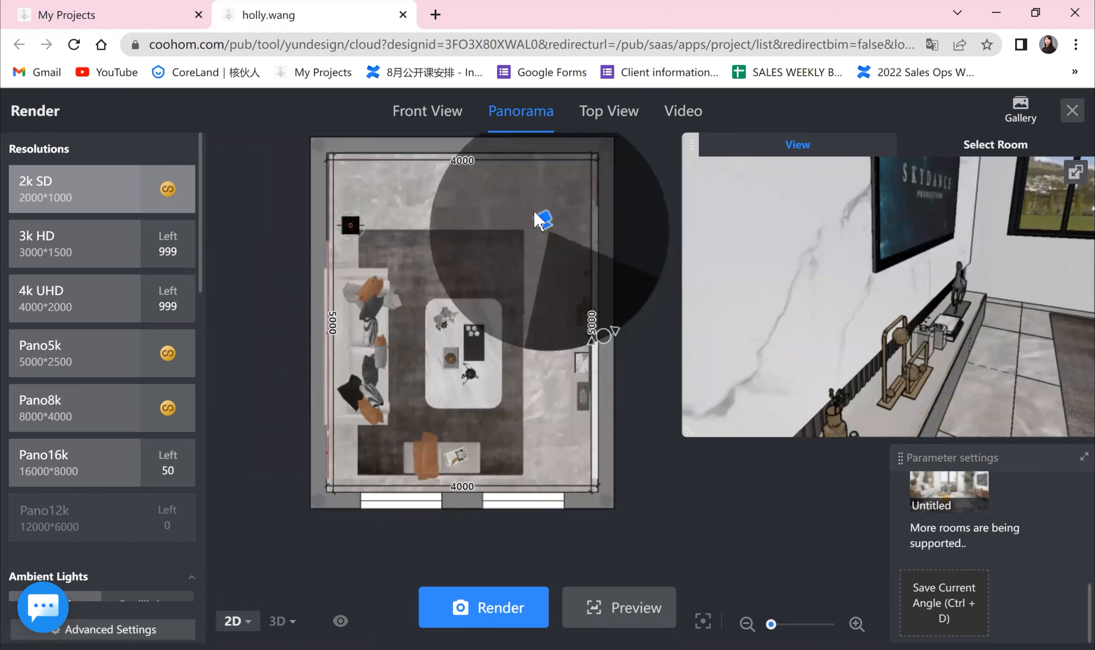
drag(540, 223, 462, 351)
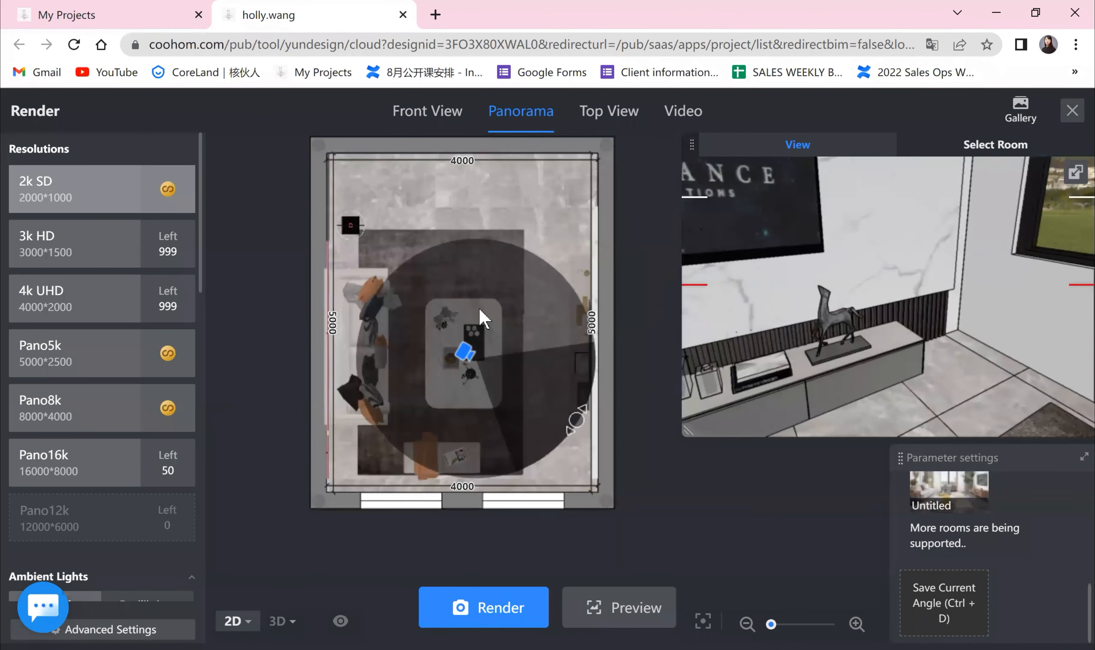
drag(480, 310, 432, 293)
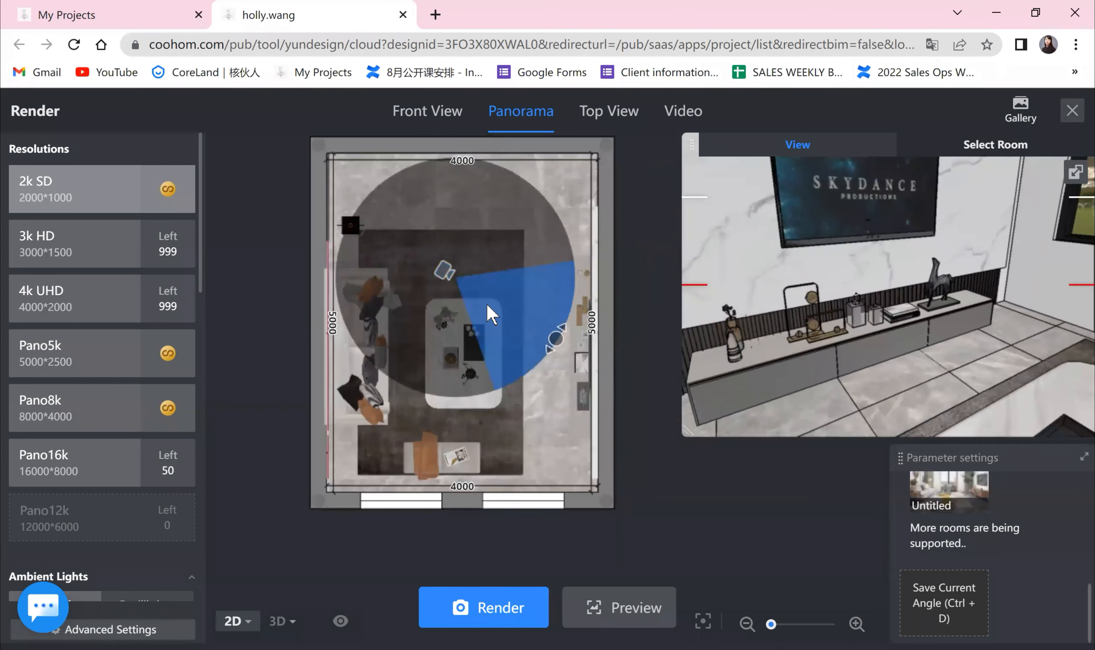
- Move the panorama camera outside the room, bring it back beside the coffee table and turn it toward the wall opposite the windows
drag(446, 272, 534, 425)
drag(736, 441, 785, 405)
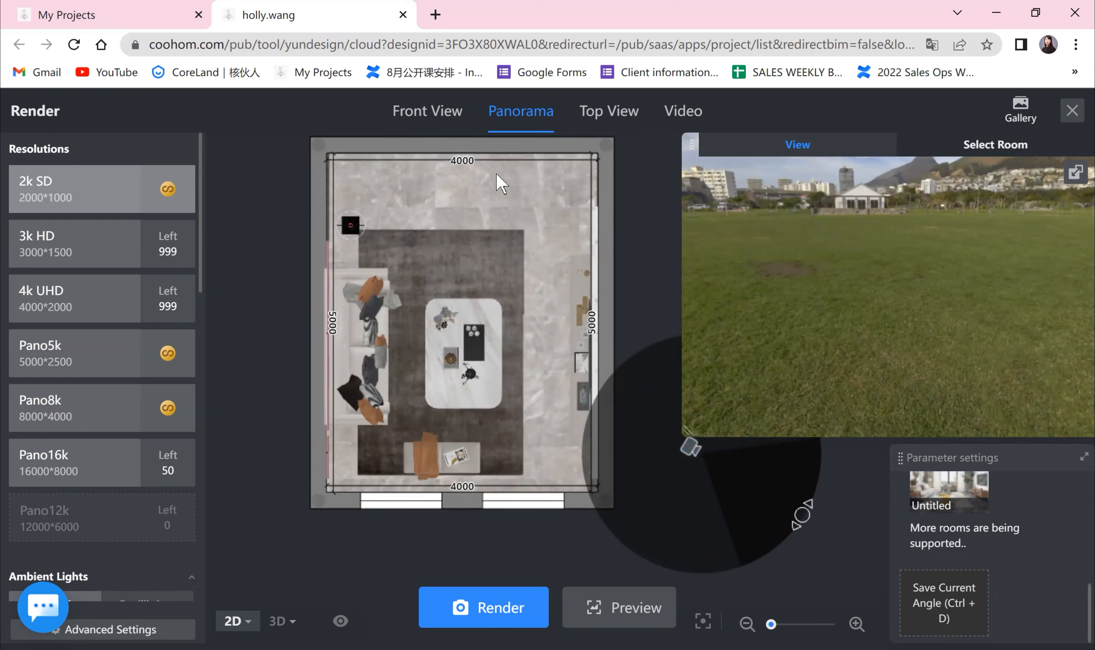
mouse_move(689, 447)
mouse_down()
mouse_move(455, 254)
mouse_move(479, 254)
mouse_move(521, 225)
mouse_move(496, 252)
mouse_move(435, 275)
mouse_move(440, 293)
mouse_up()
drag(580, 362, 515, 267)
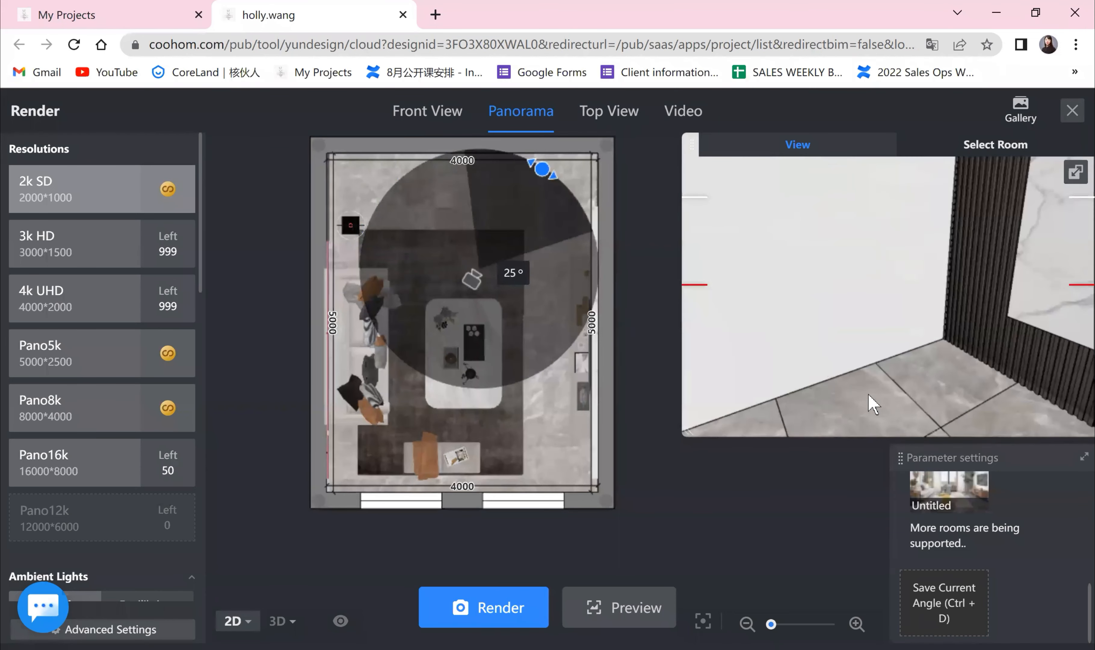
- Set the panorama camera's tilt to 0°, shift it slightly toward the sofa and change its viewing direction
scroll(1026, 550, up, 5)
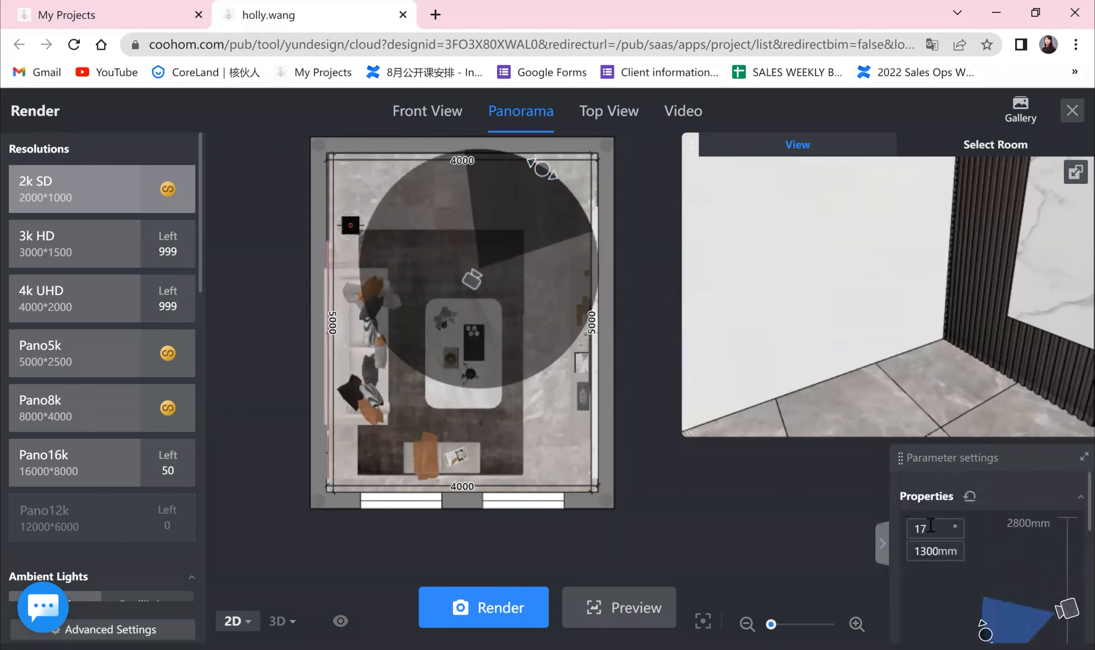
double_click(930, 526)
click(821, 538)
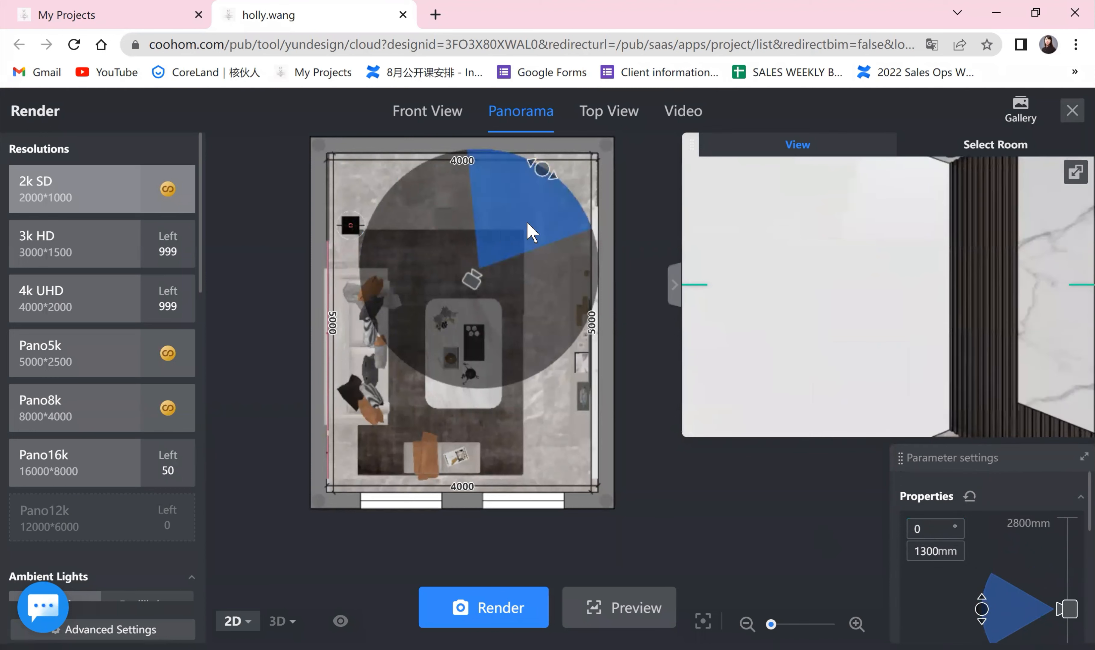
drag(462, 289, 440, 286)
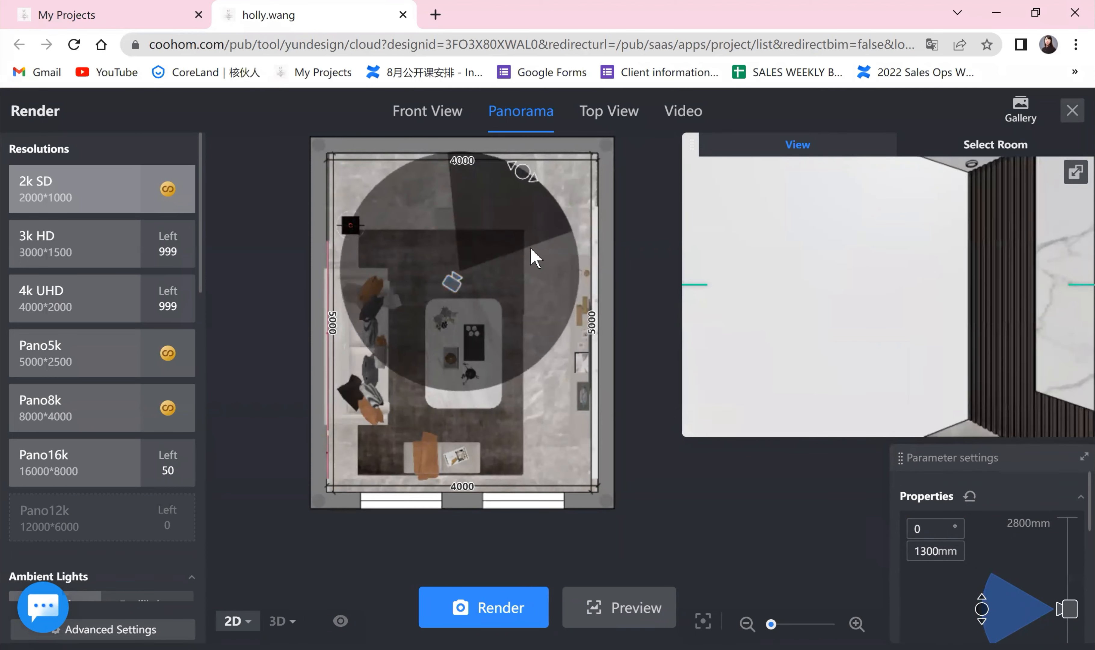
drag(520, 171, 558, 334)
drag(507, 361, 396, 335)
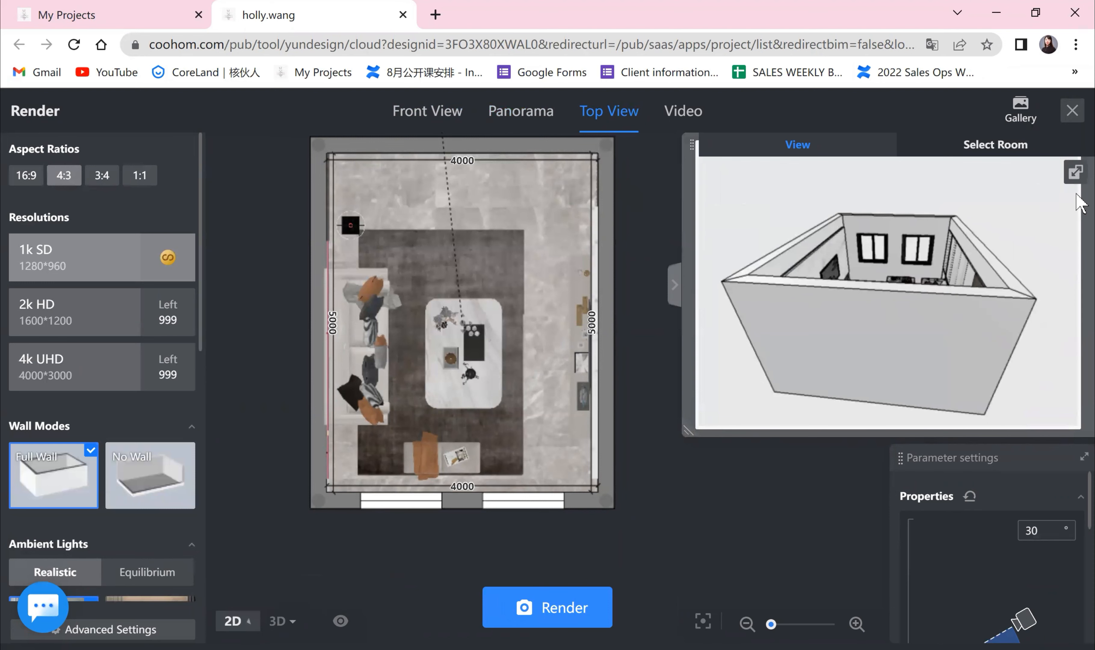
- Shrink the preview, show the top view in 3D and raise the camera to 90° directly above the room
drag(687, 429, 893, 347)
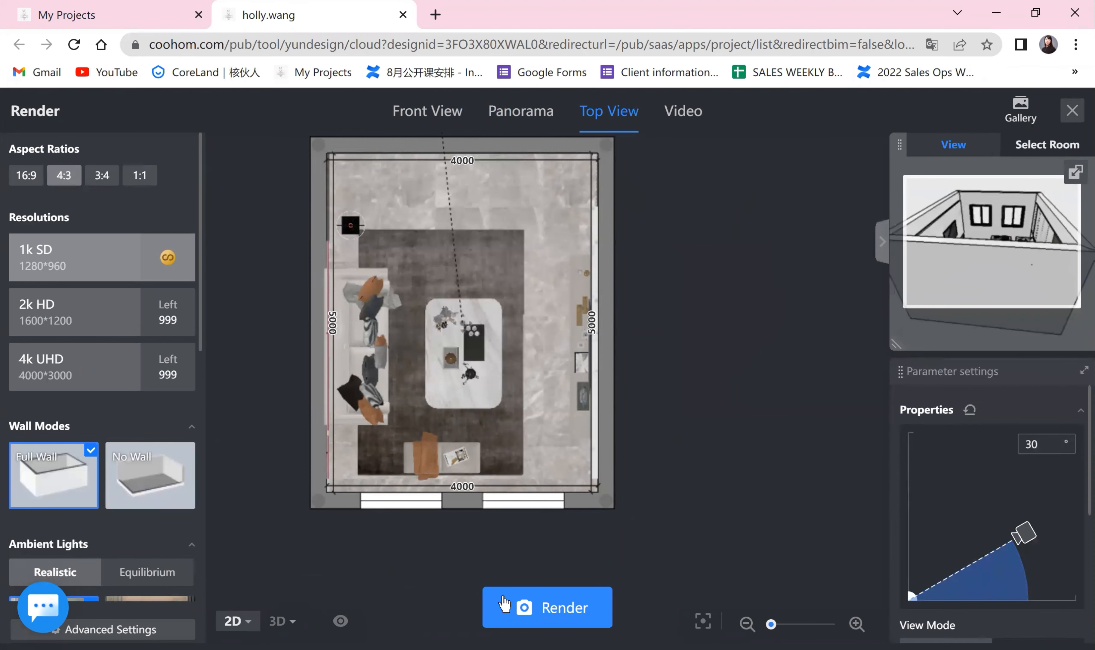
click(284, 620)
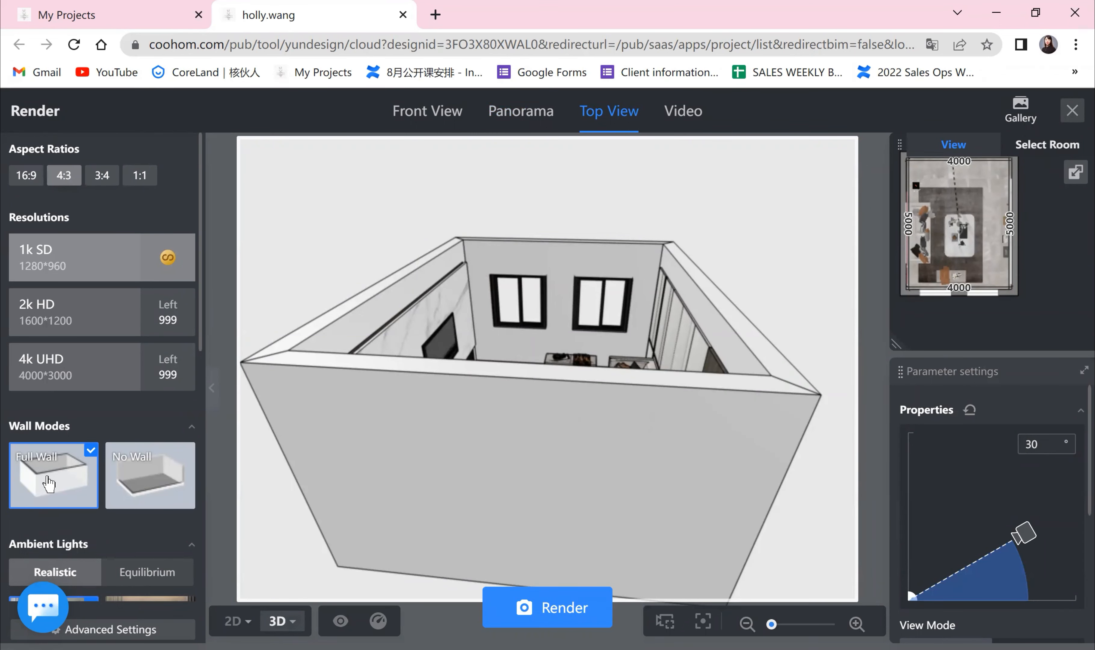
drag(541, 341, 554, 437)
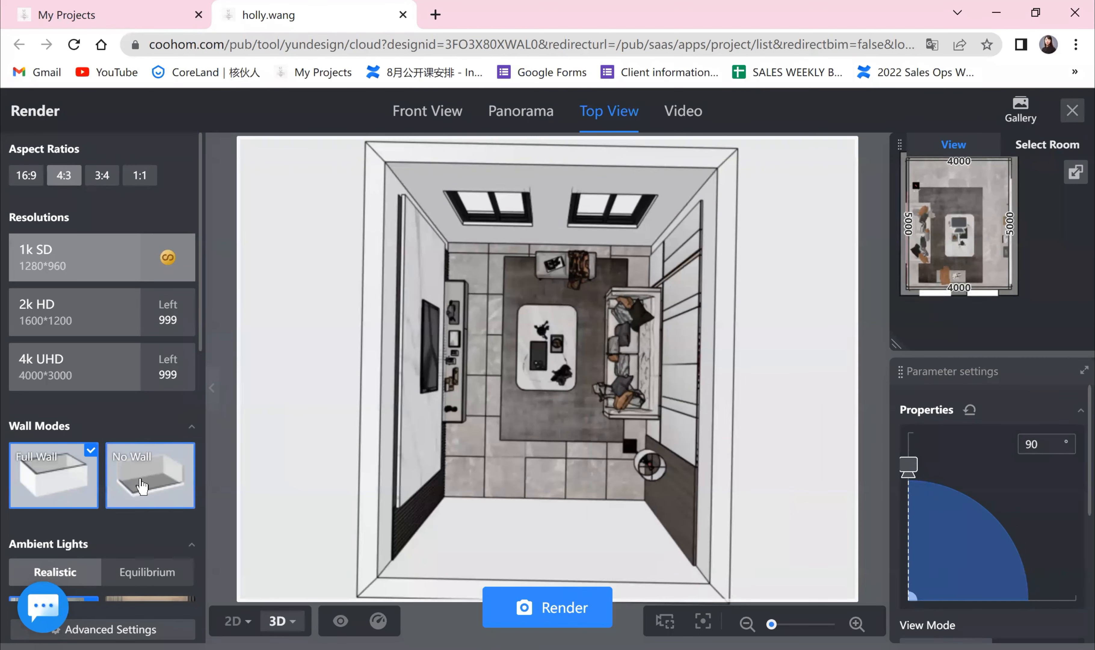
- Set the wall mode to No Wall and orbit the top view camera down to 0° to look into the room
click(157, 472)
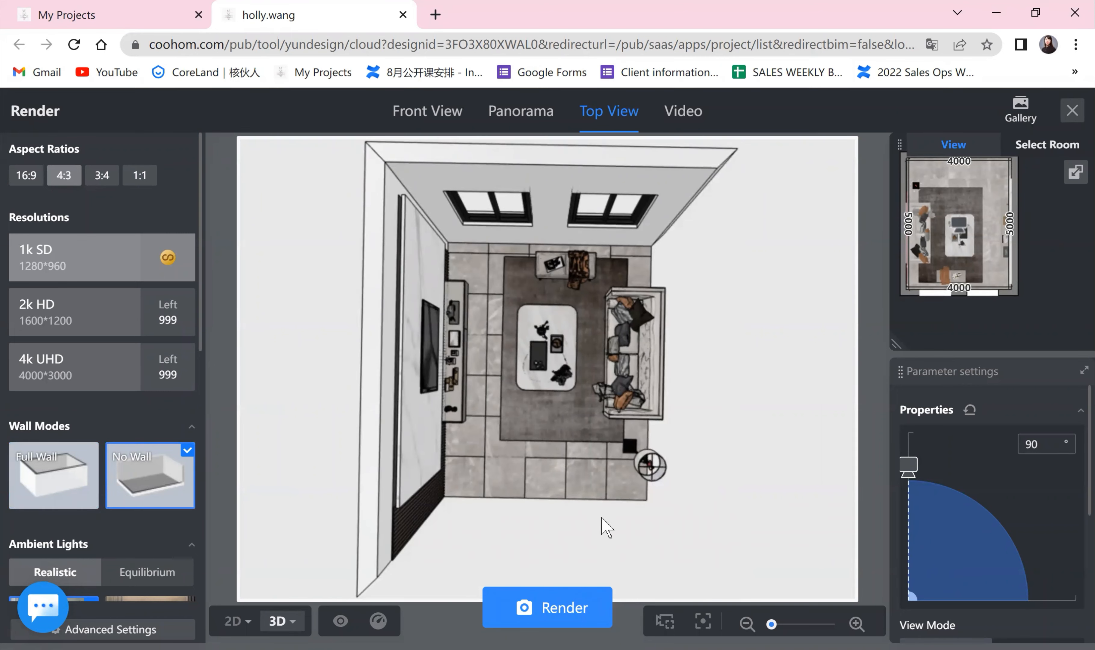
drag(602, 518, 349, 465)
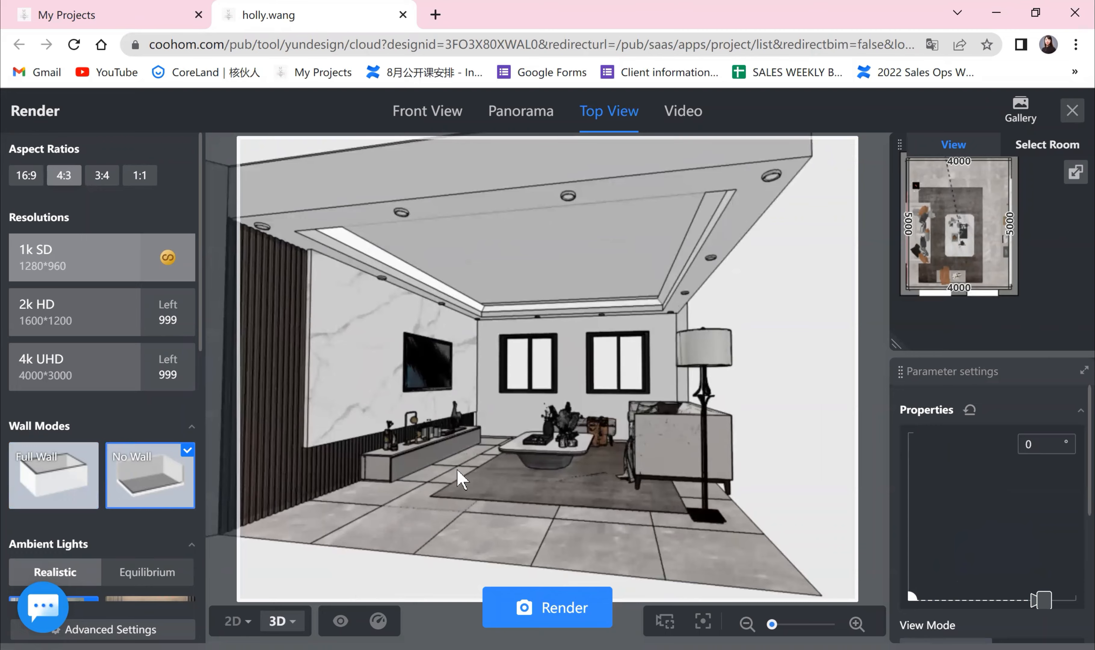
drag(457, 477, 511, 472)
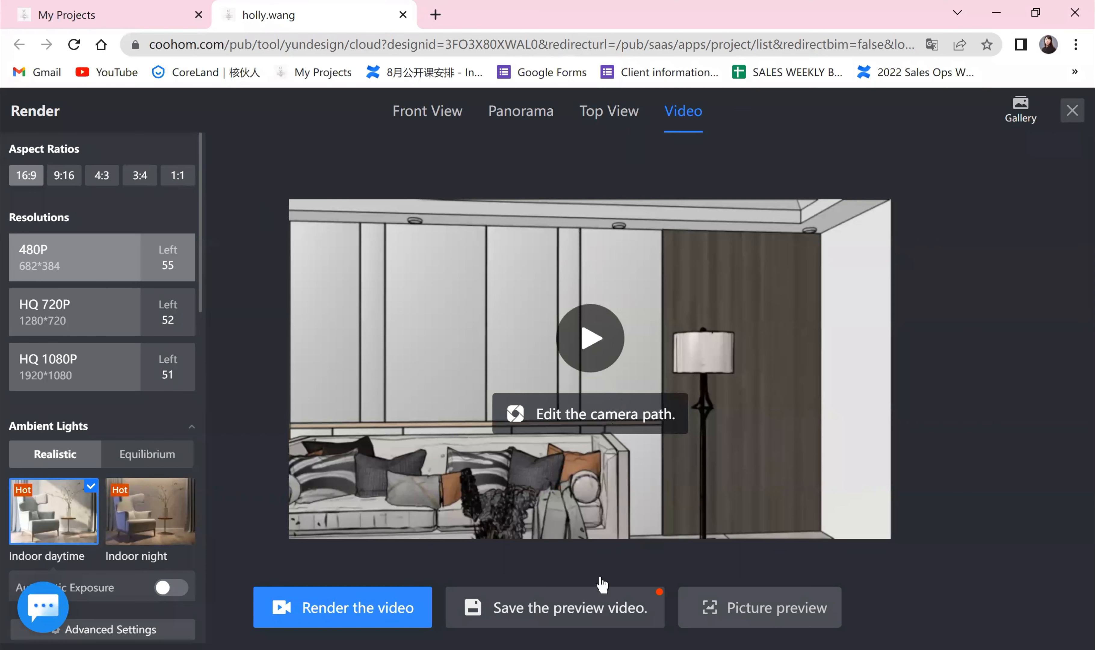
- Open the video camera path for editing and delete the existing straight, curve and vertical motion lenses
click(590, 413)
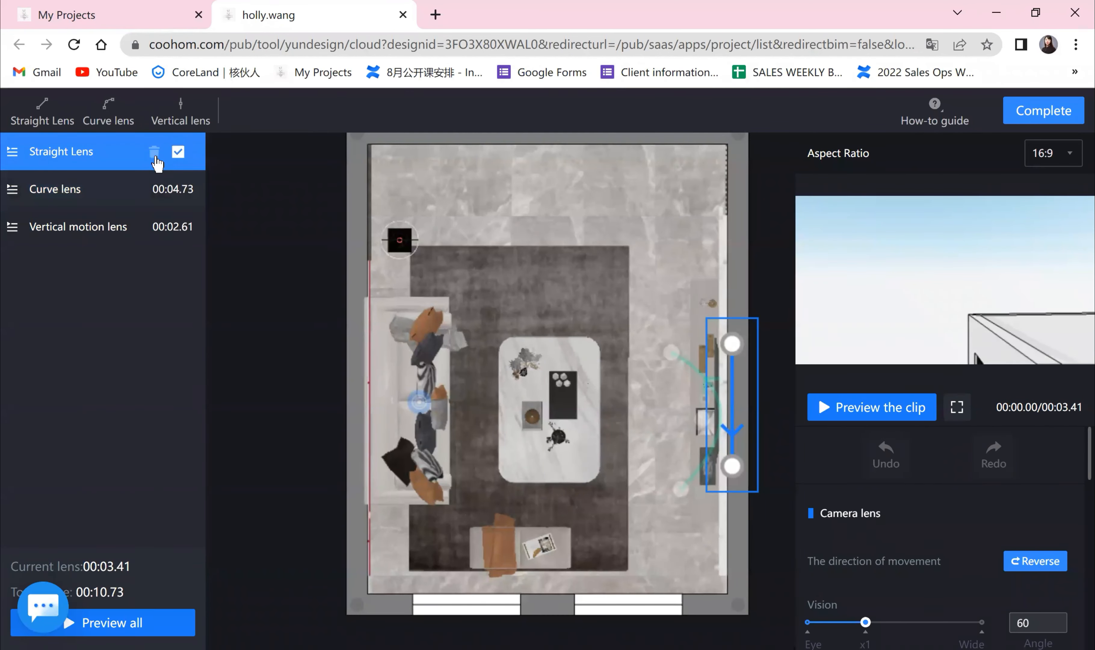
click(154, 153)
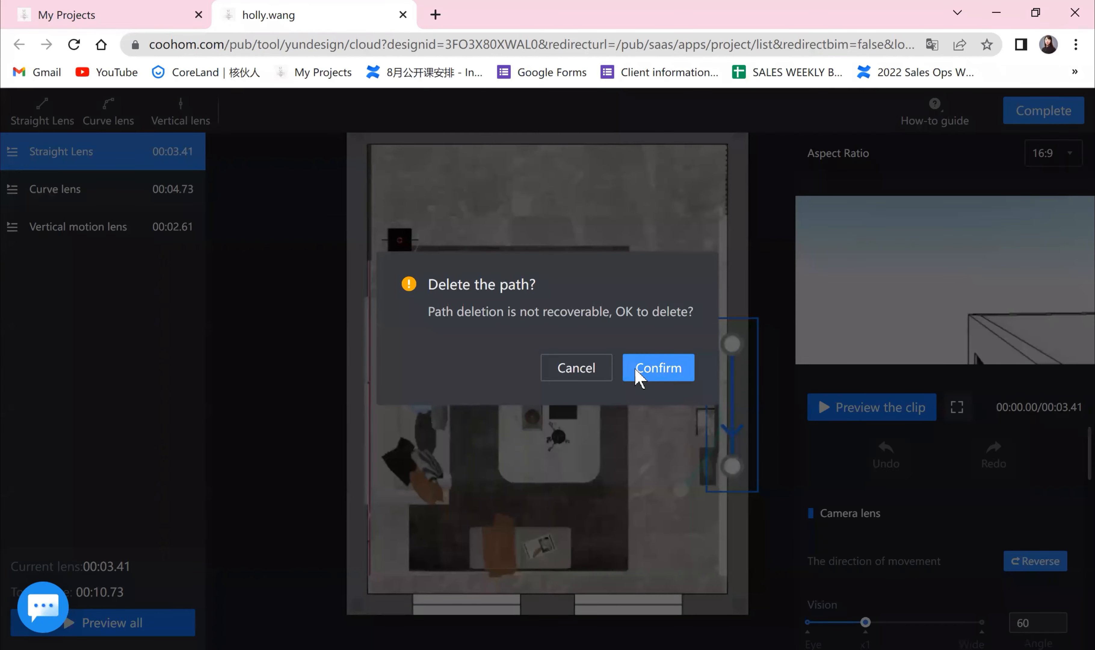
key(Return)
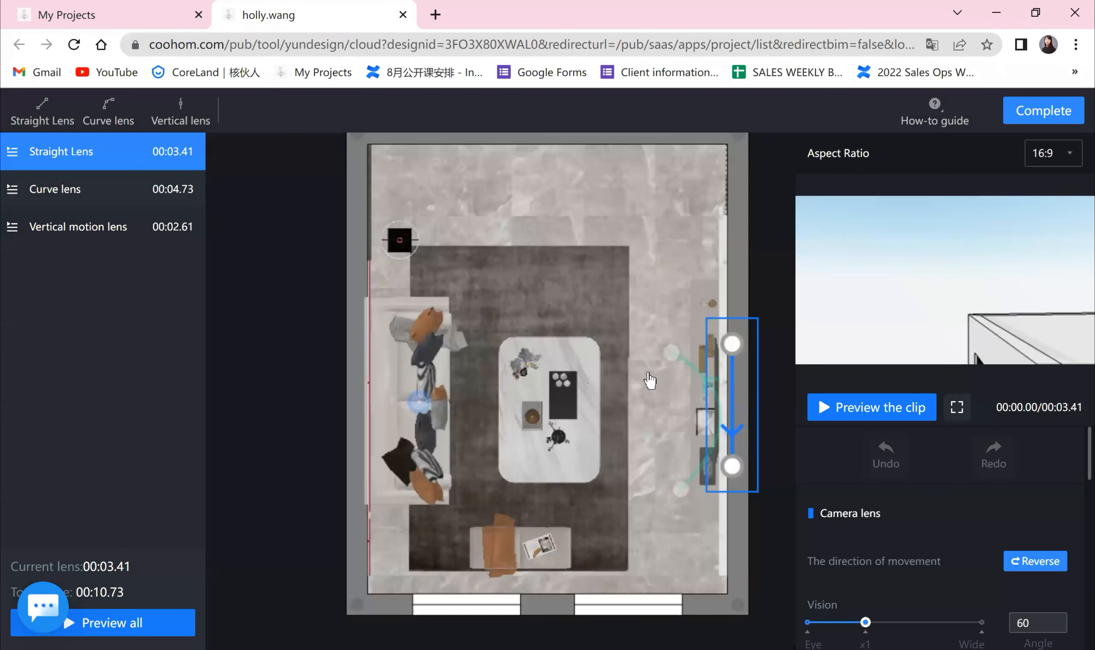
click(155, 154)
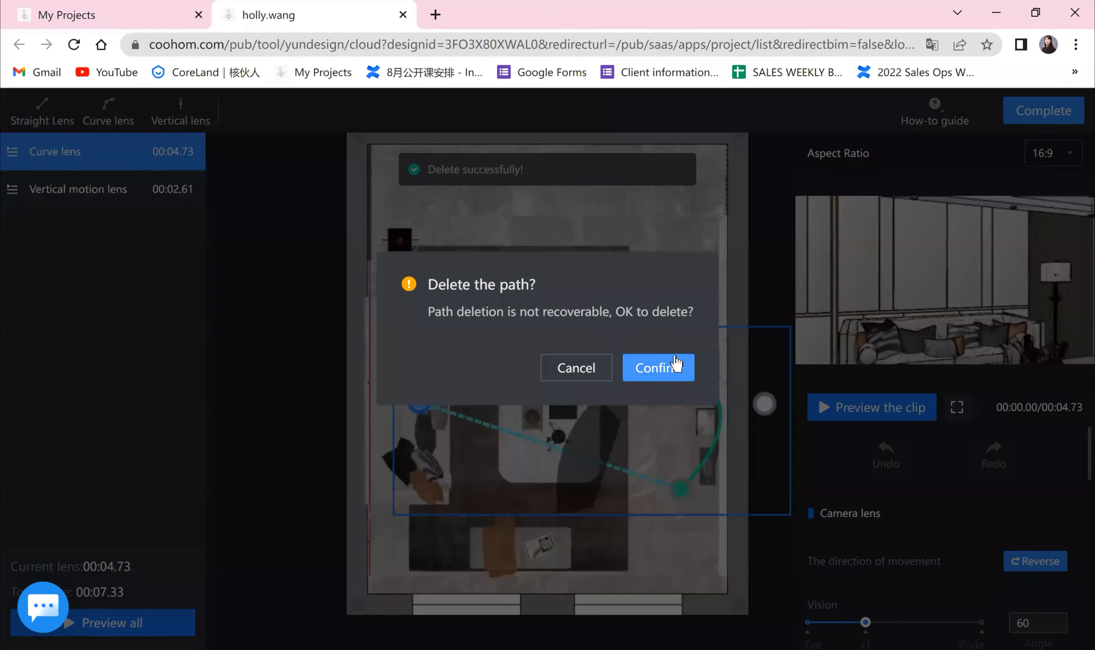
click(665, 366)
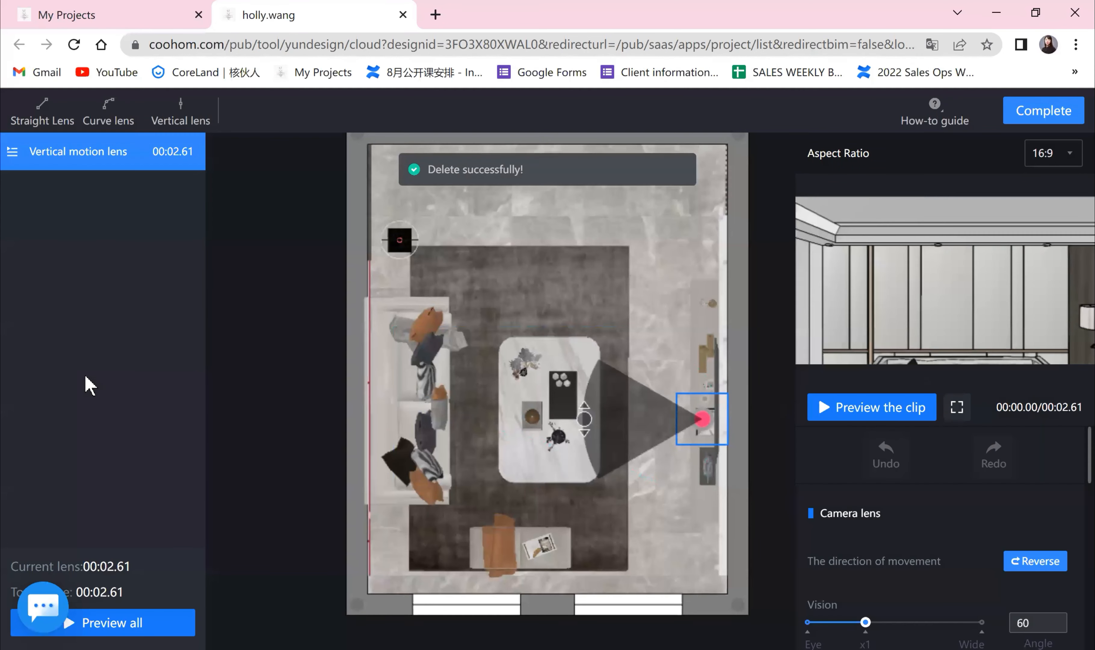
key(Delete)
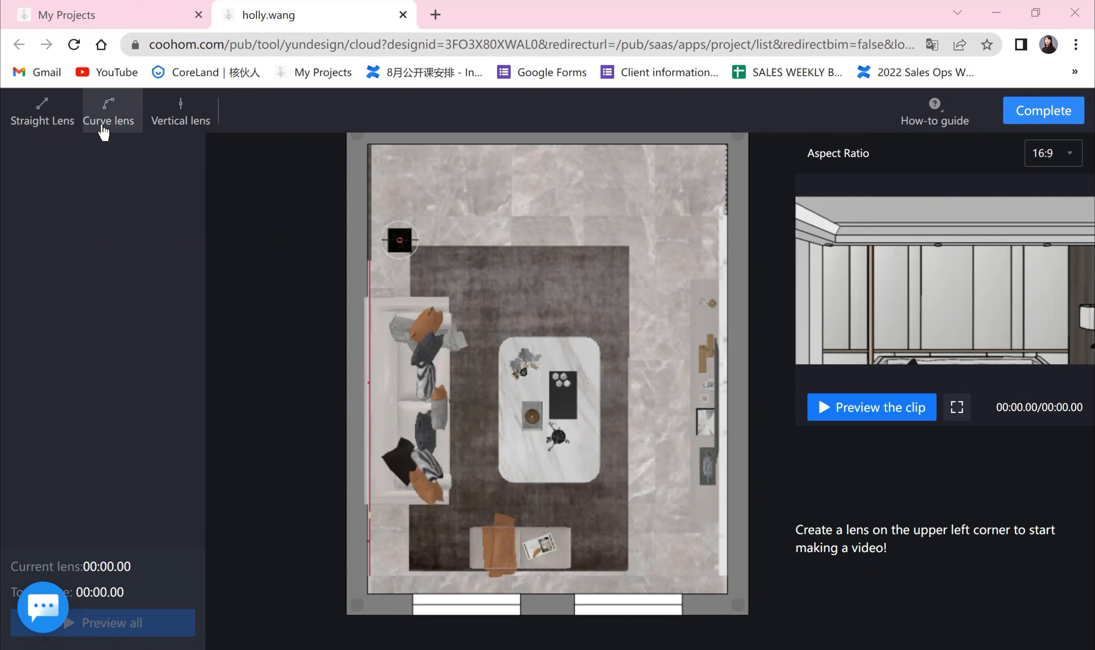
- Draw a straight lens path along the cabinet opposite the sofa, running toward the window side
click(165, 123)
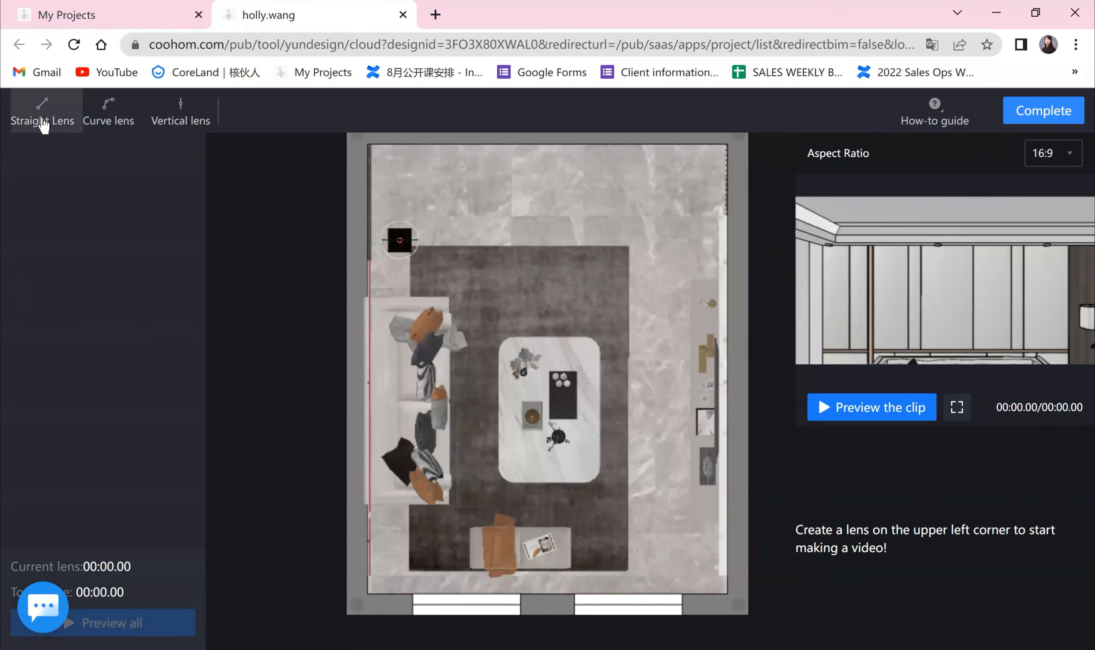
scroll(759, 463, down, 2)
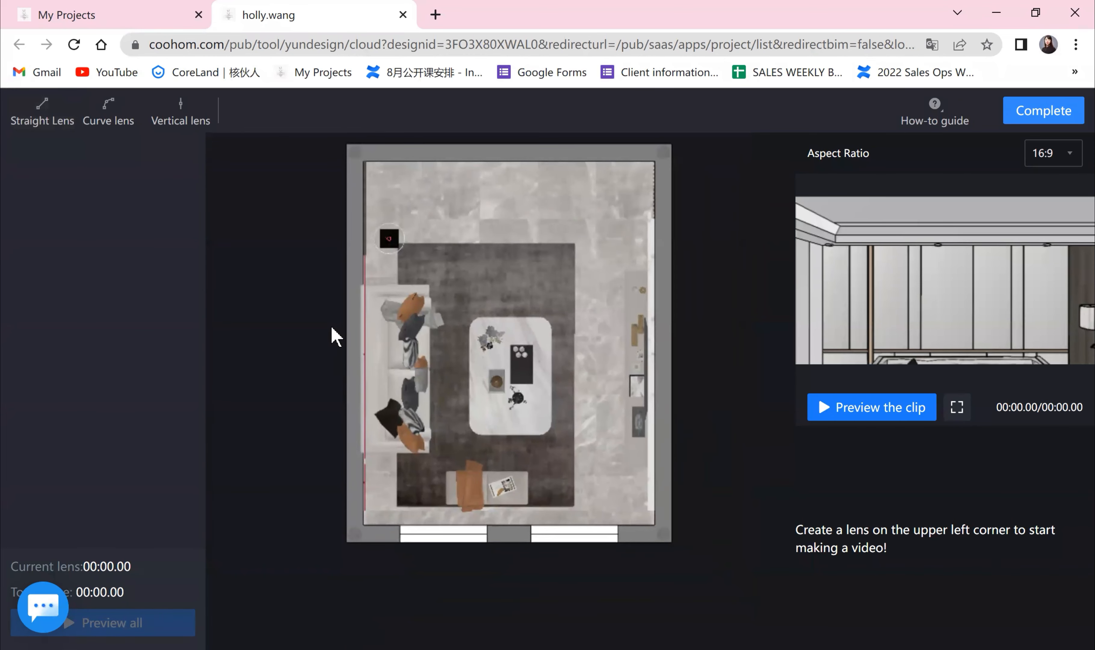
click(71, 115)
drag(632, 260, 632, 409)
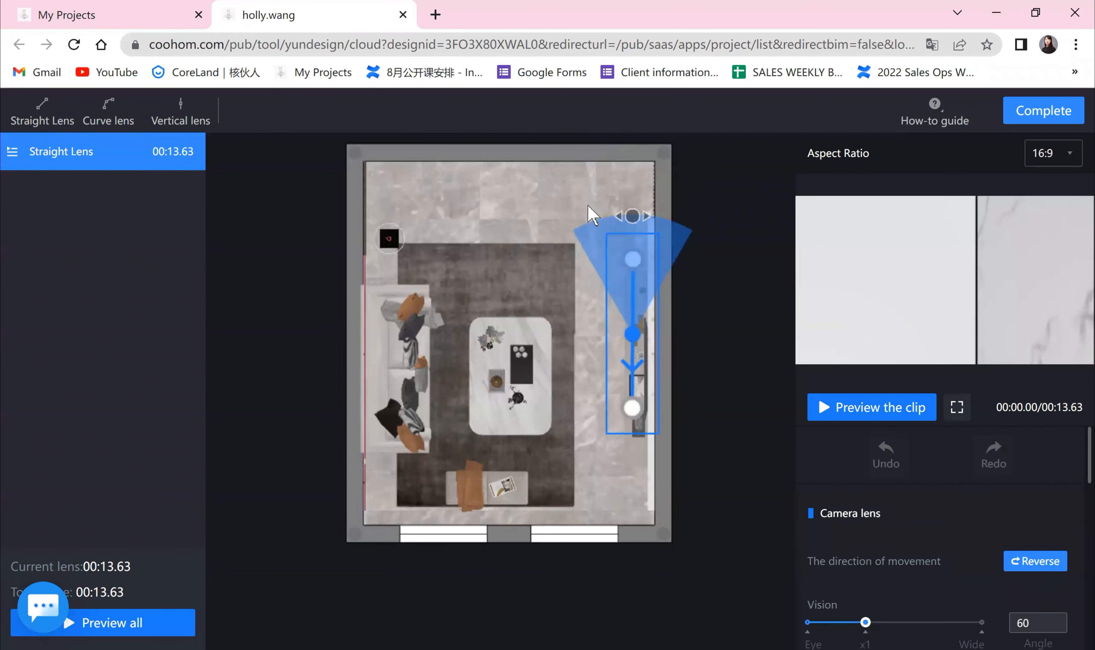
- Turn the straight lens camera toward the sofa and shift both path ends outward into the wall behind the cabinet
drag(524, 231, 453, 375)
mouse_move(633, 335)
mouse_down()
mouse_move(634, 259)
mouse_move(634, 436)
mouse_move(635, 262)
mouse_move(636, 369)
mouse_move(652, 411)
mouse_up()
drag(633, 259, 650, 281)
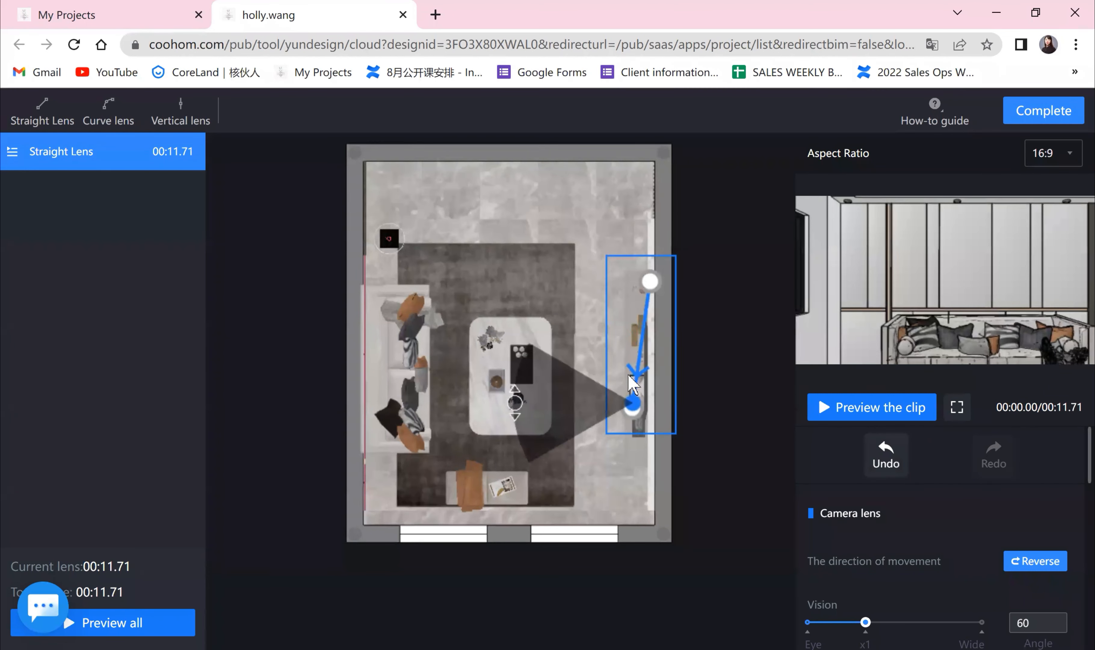
mouse_move(635, 413)
mouse_down()
mouse_move(676, 432)
mouse_move(655, 434)
mouse_move(652, 421)
mouse_up()
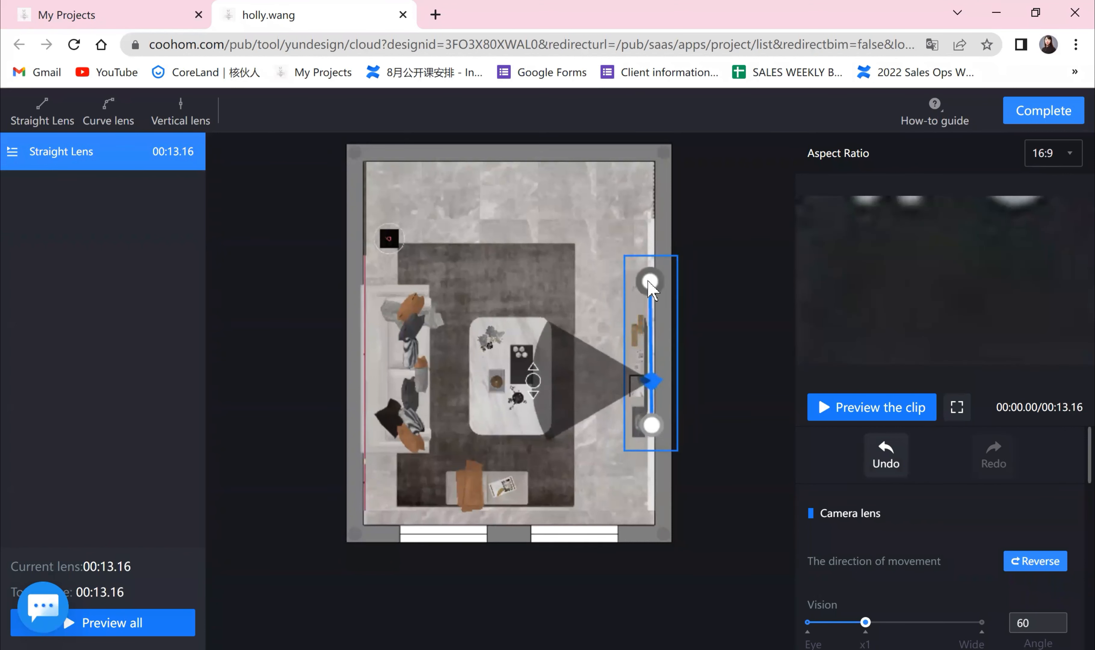
drag(650, 286, 669, 306)
mouse_move(653, 418)
mouse_down()
mouse_move(671, 439)
mouse_move(670, 426)
mouse_up()
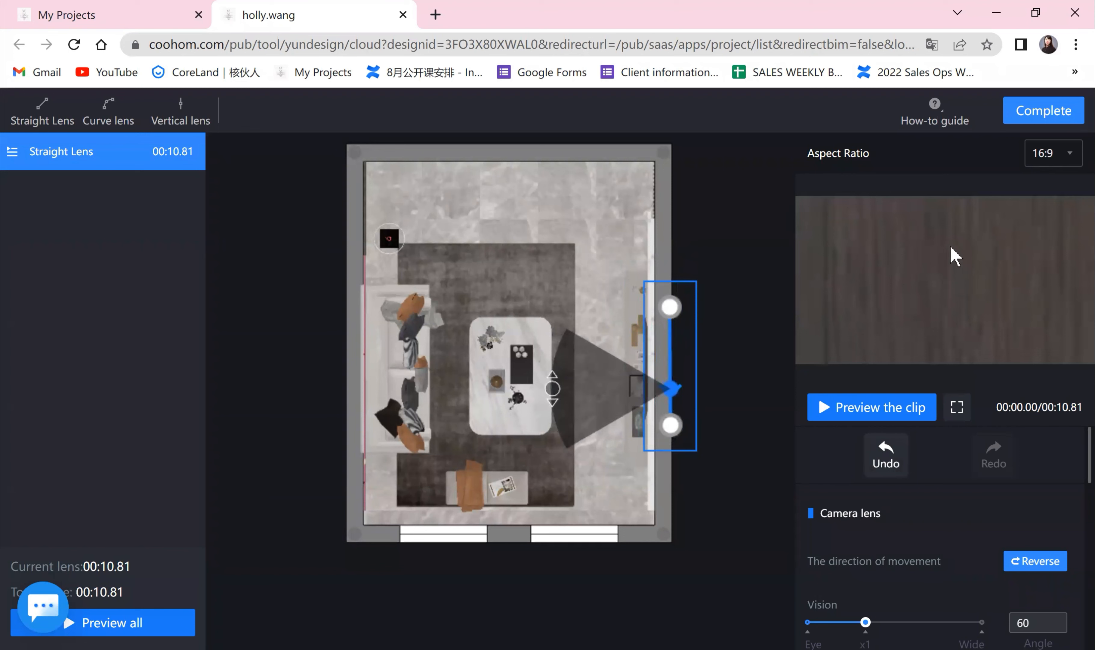
- Enable clipping for the straight lens and set the clipping distance to 121 cm
scroll(999, 477, down, 7)
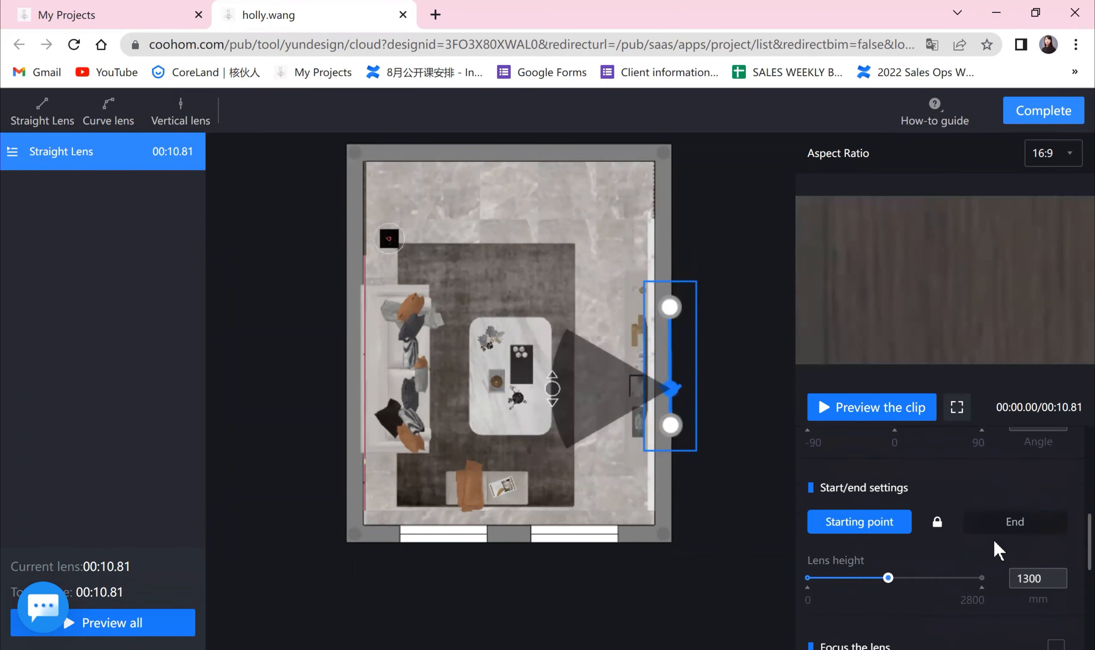
scroll(1030, 558, down, 2)
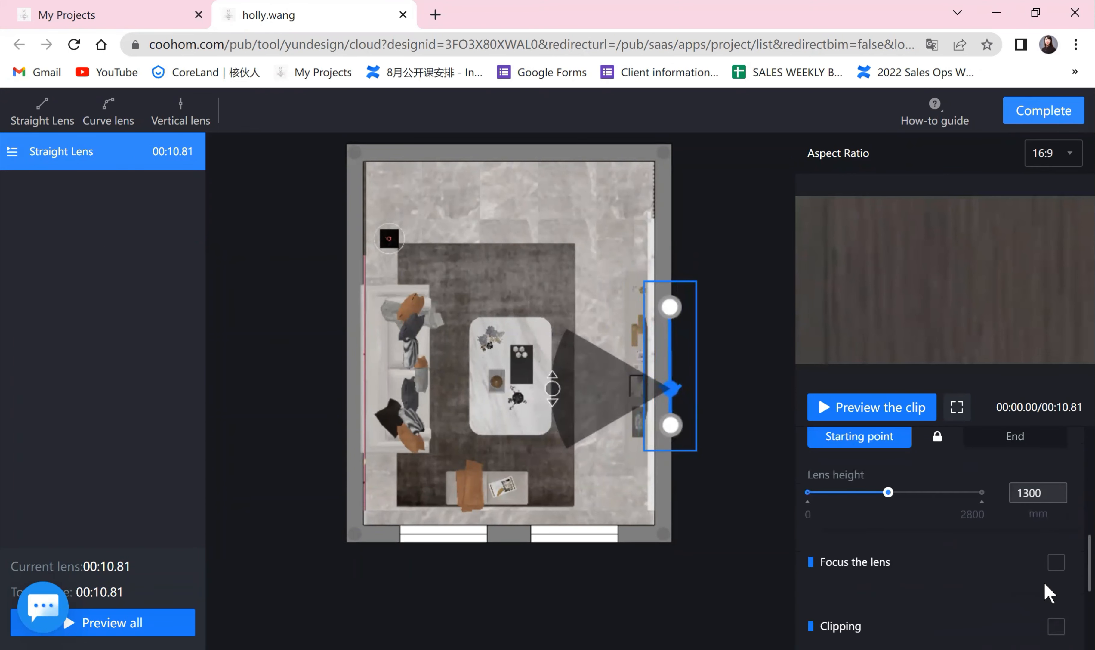
click(1055, 625)
scroll(980, 589, down, 2)
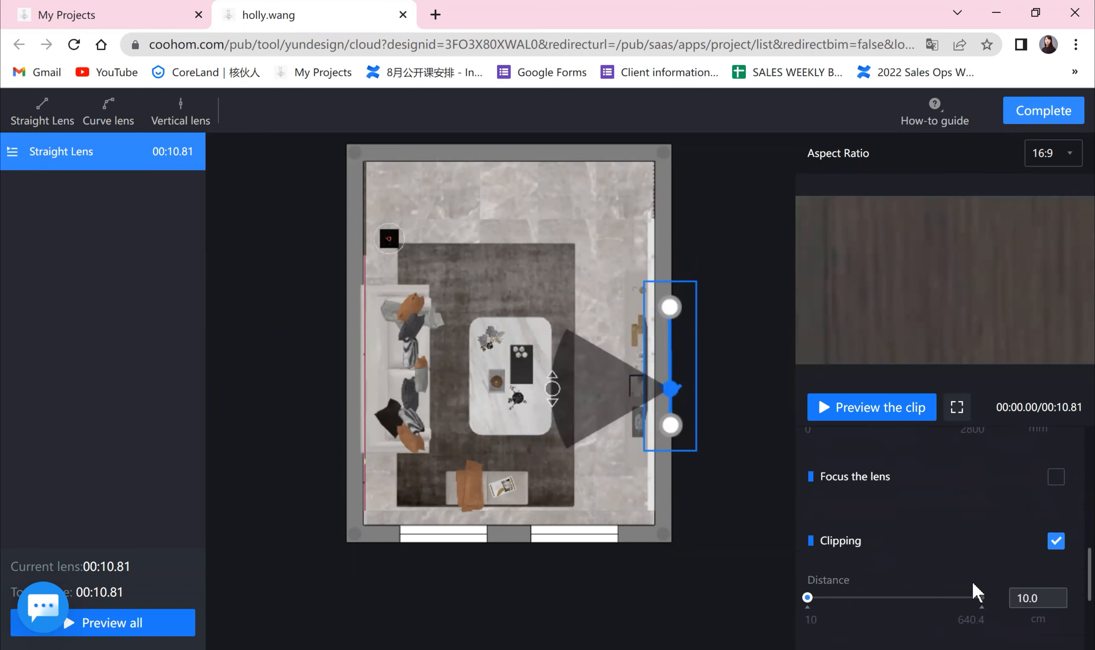
drag(808, 597, 839, 600)
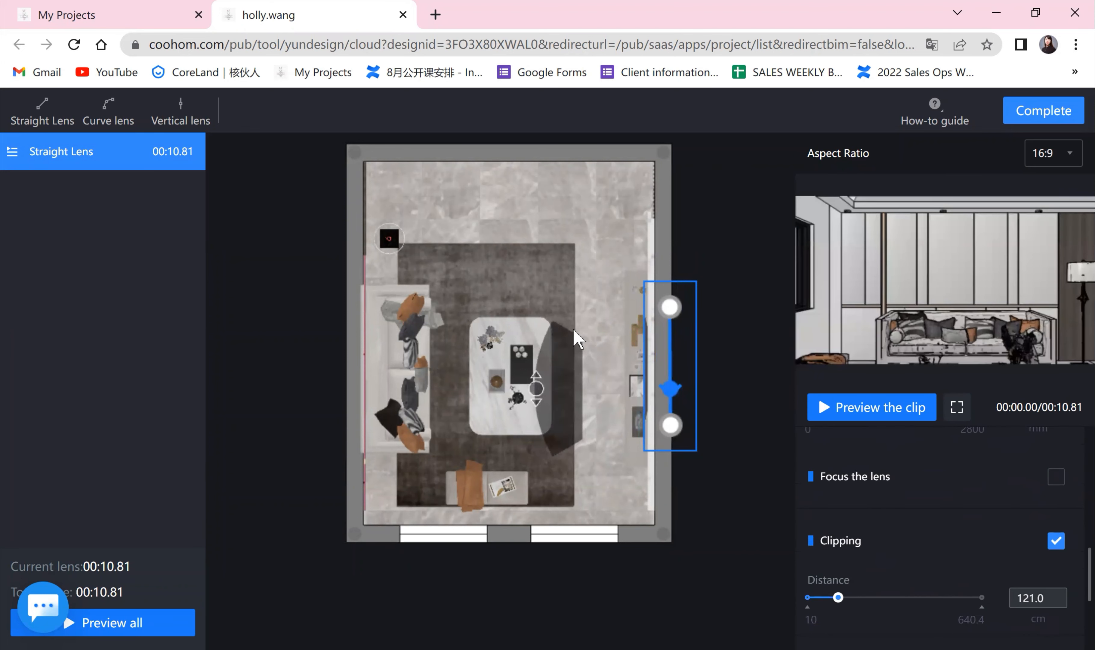
- Shorten the straight path slightly at its end point and check the camera view from both ends
mouse_move(673, 424)
mouse_down()
mouse_move(661, 335)
mouse_move(670, 421)
mouse_up()
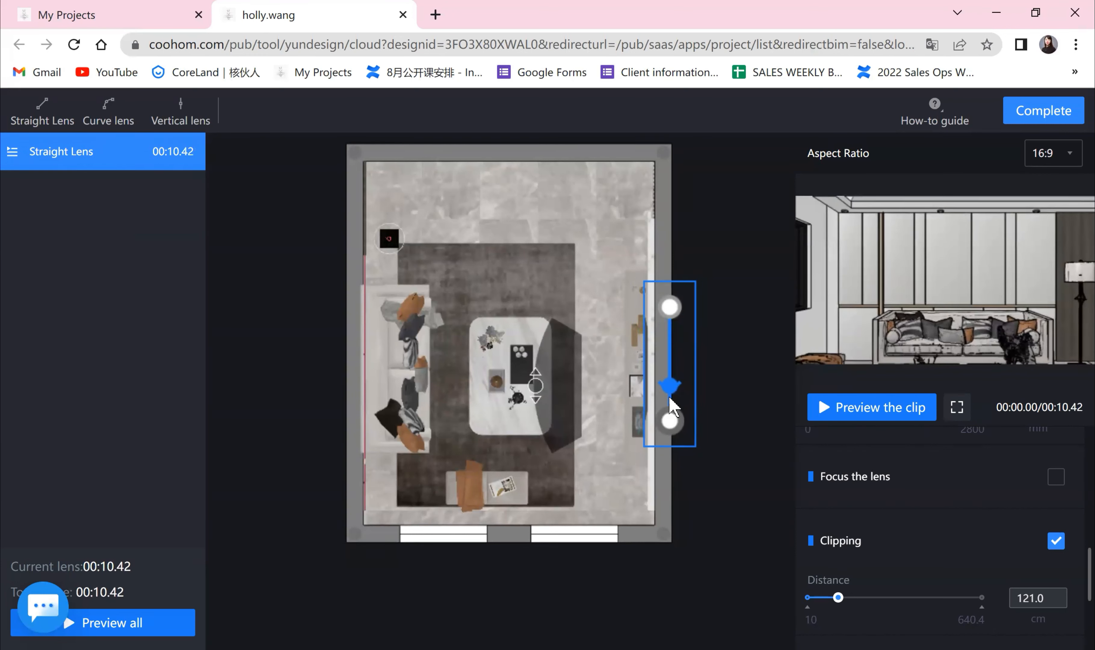
click(669, 307)
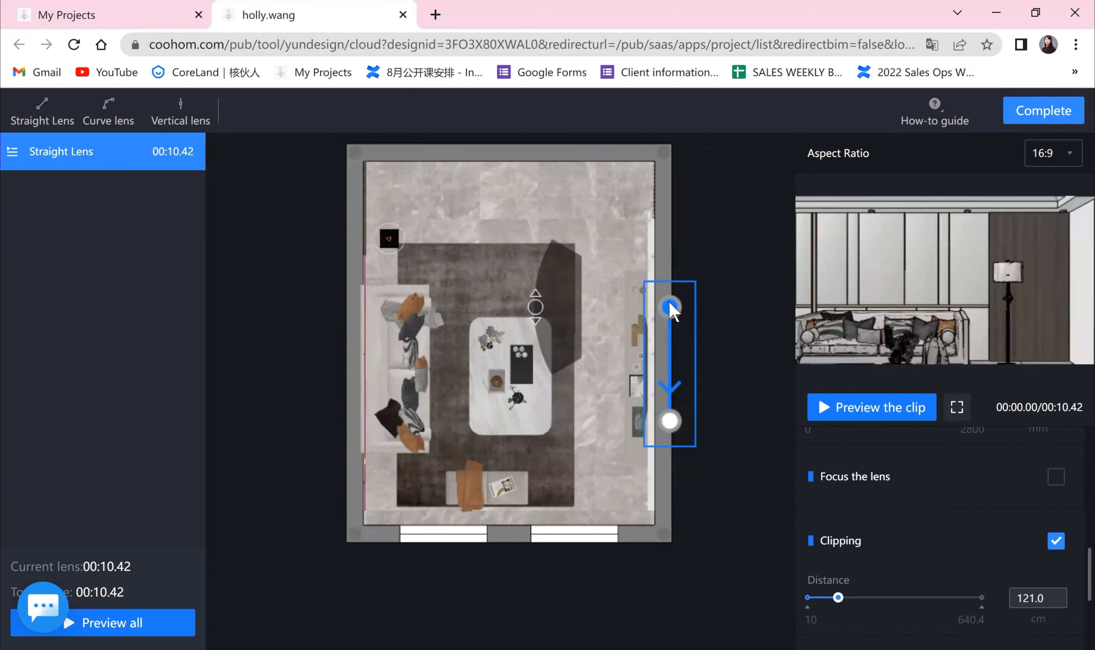
click(671, 419)
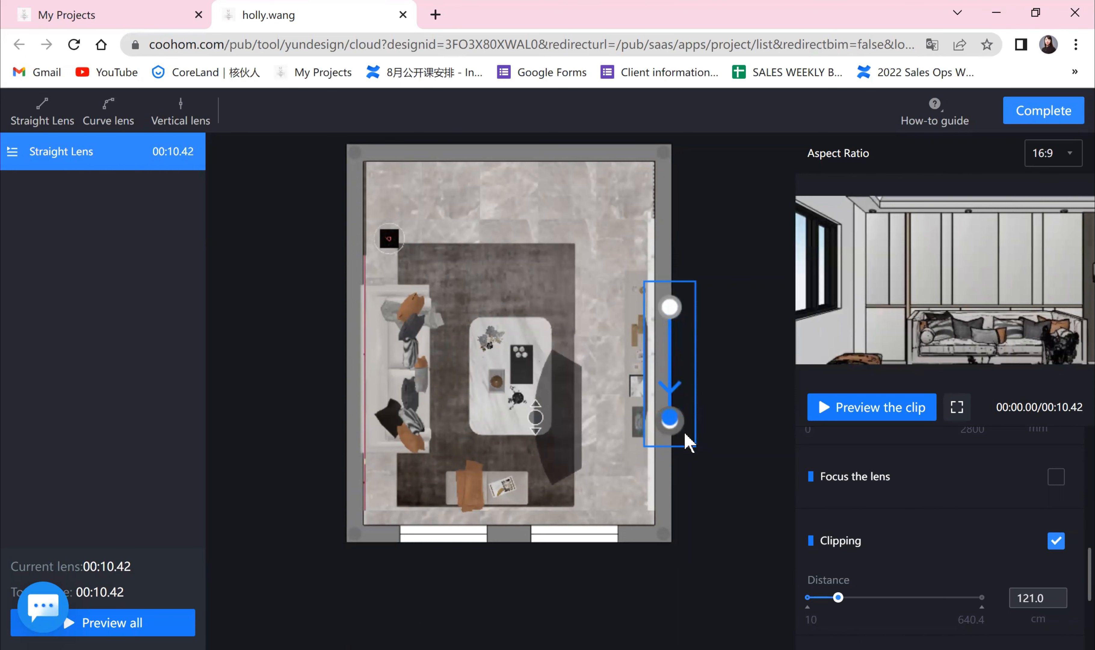
click(672, 309)
click(672, 421)
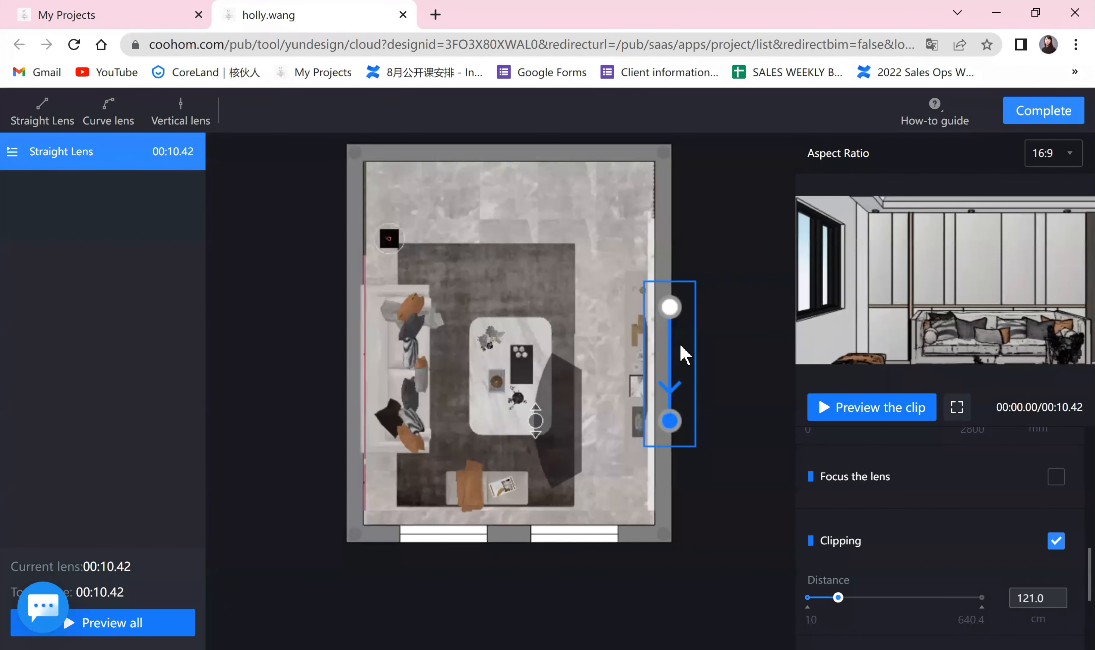
- Return the camera to the start of the straight path and set the lens speed to x2
click(670, 308)
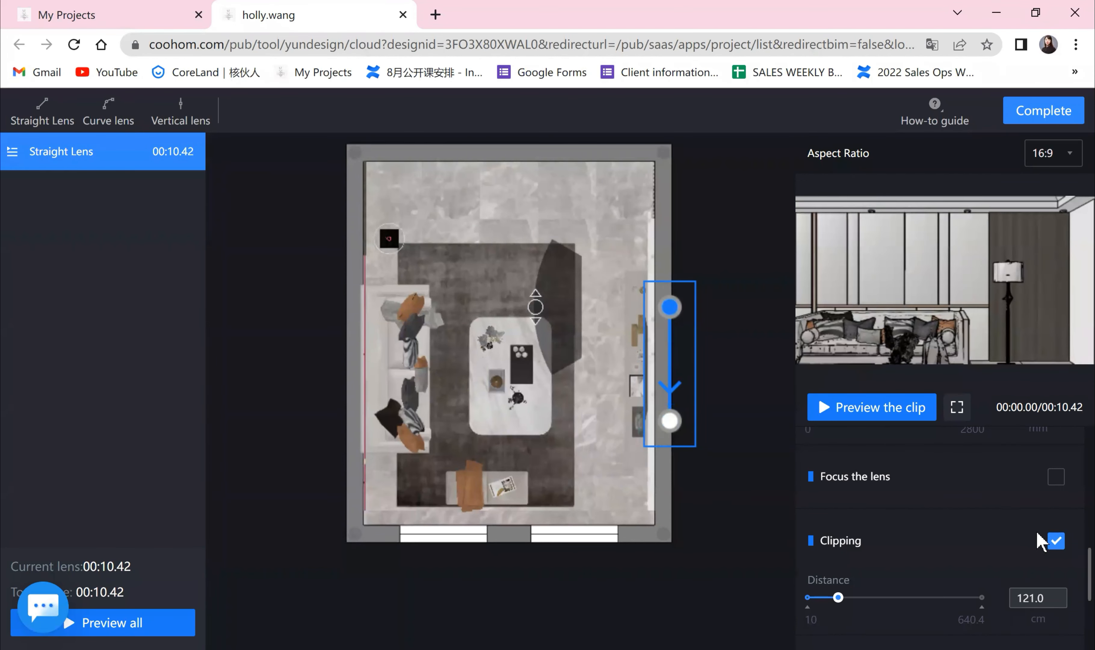
scroll(968, 574, down, 5)
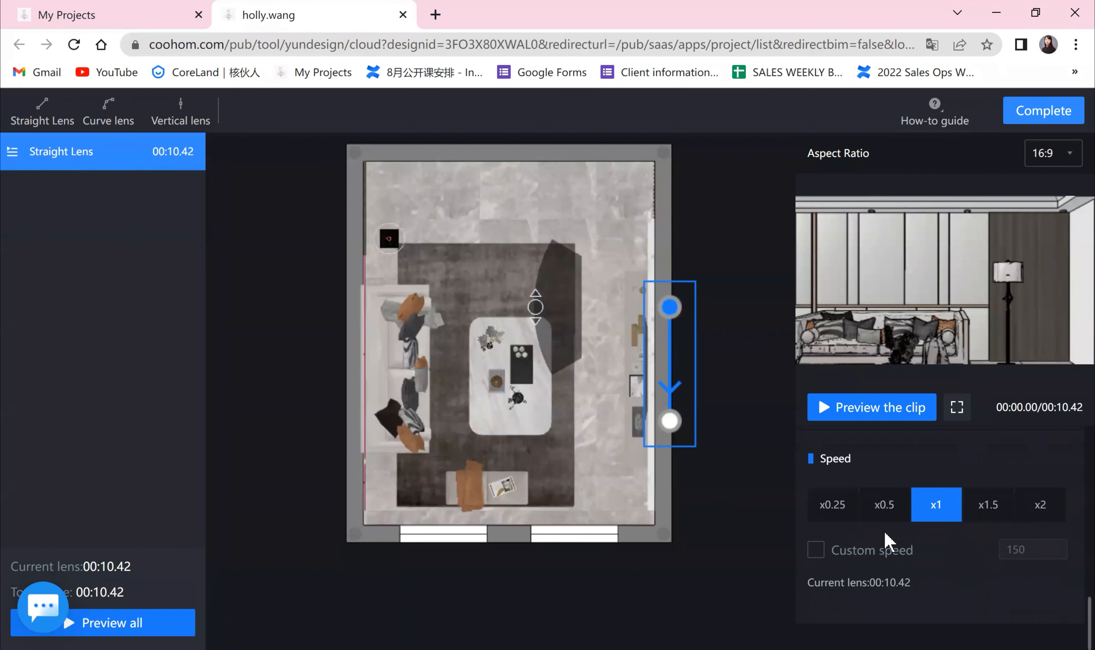
click(1053, 515)
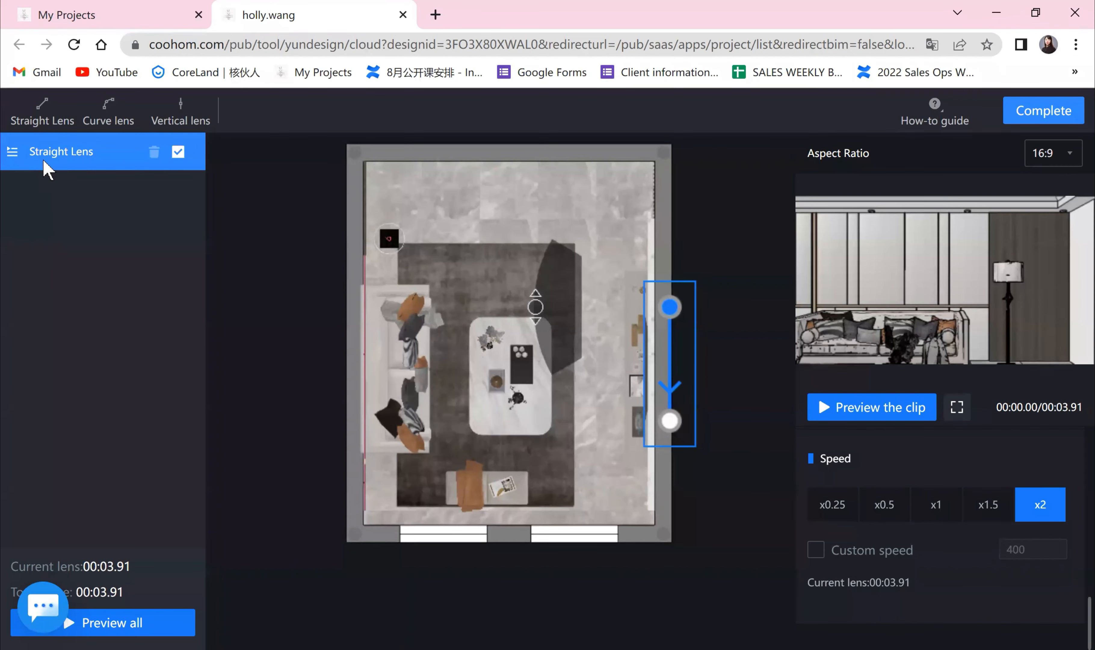
- Draw a curve lens bulging outside the cabinet wall, running away from the windows, and move it alongside the straight path
click(107, 111)
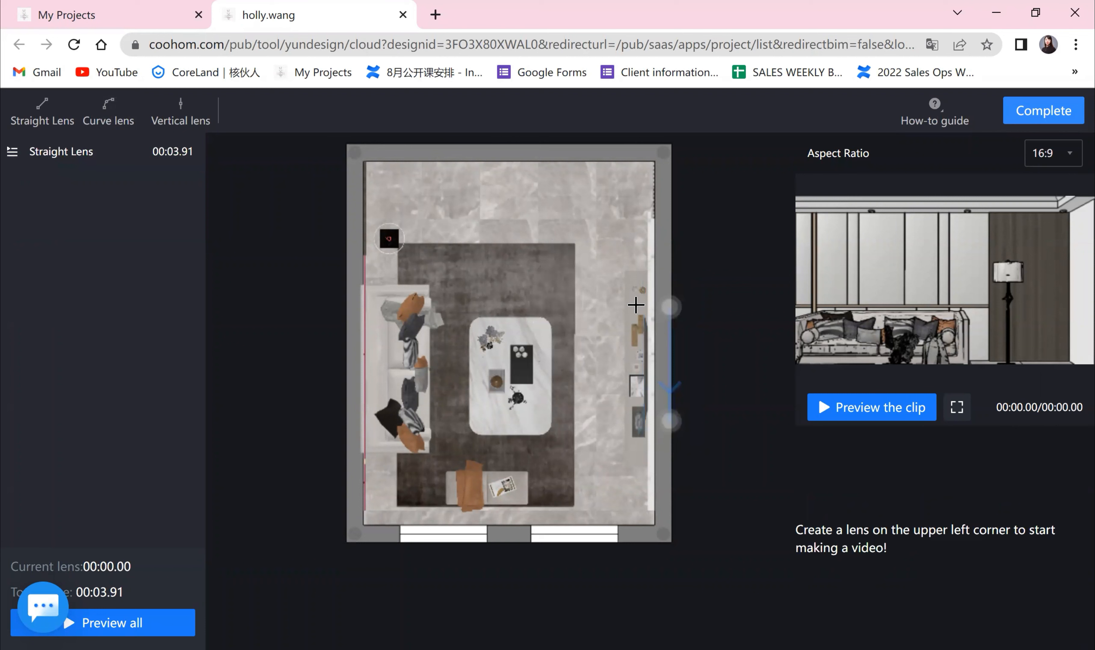
click(651, 309)
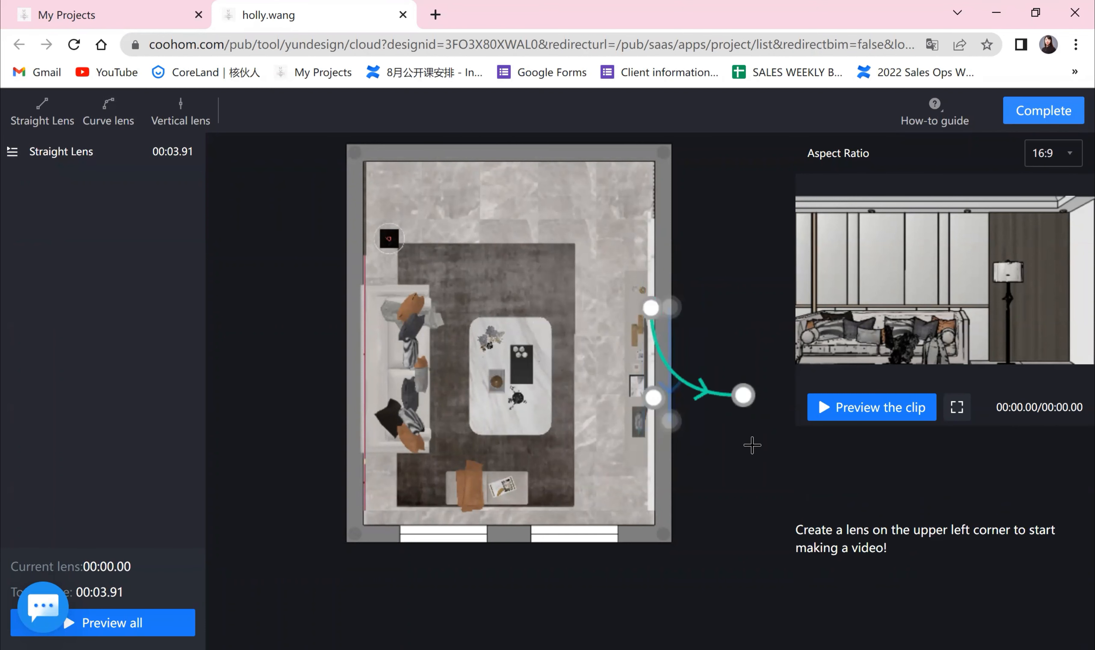
click(643, 208)
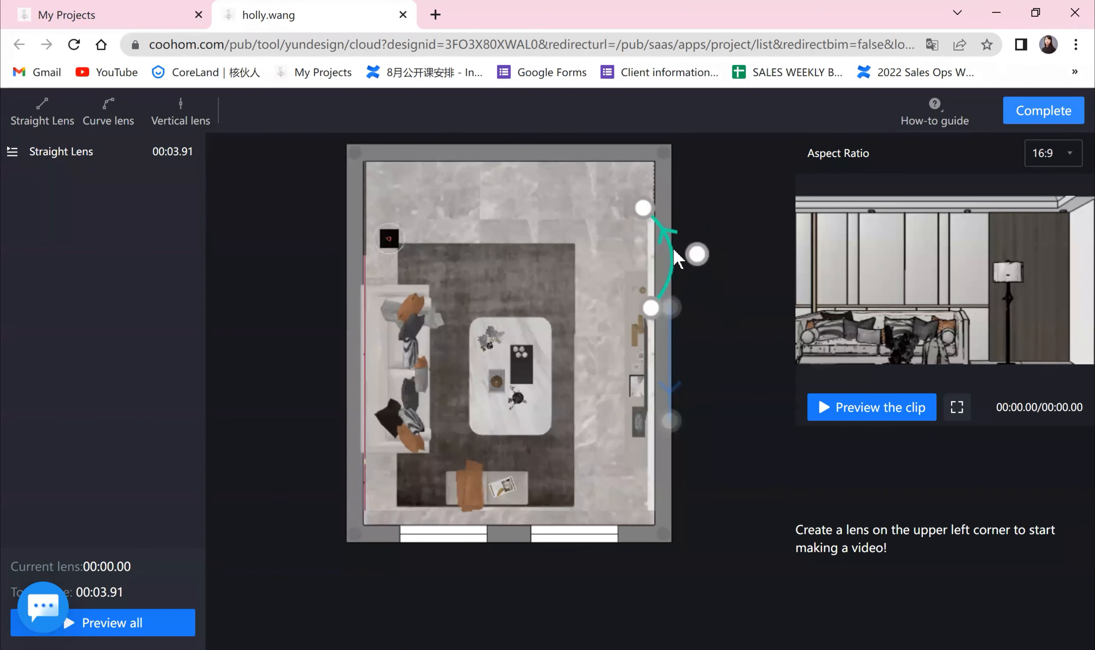
click(654, 311)
click(640, 206)
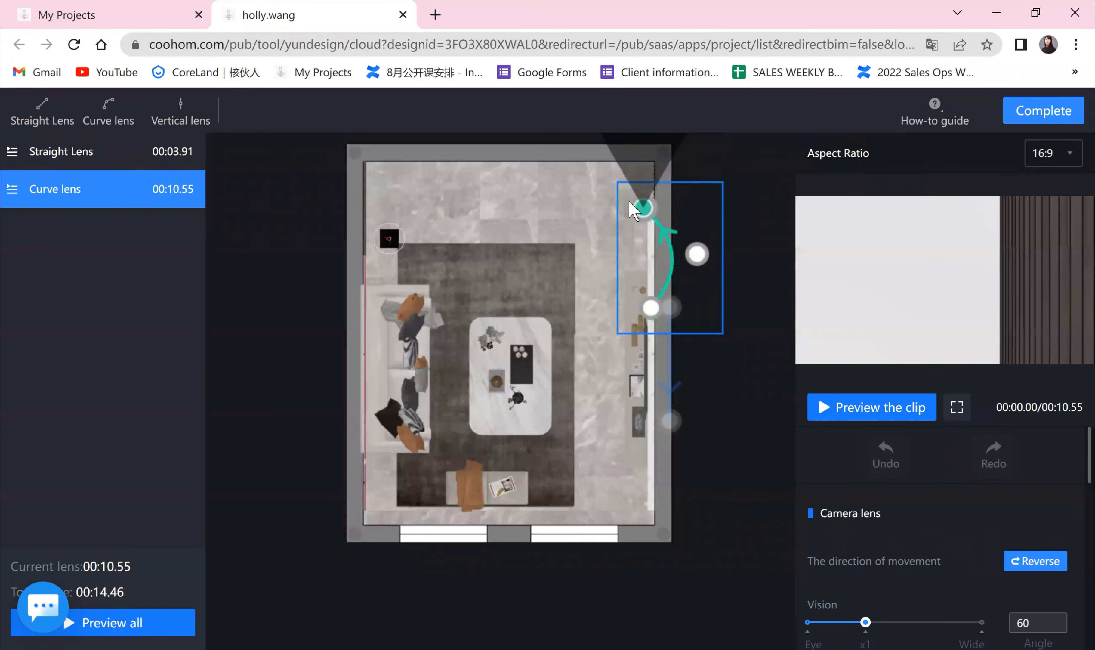
drag(673, 258, 706, 351)
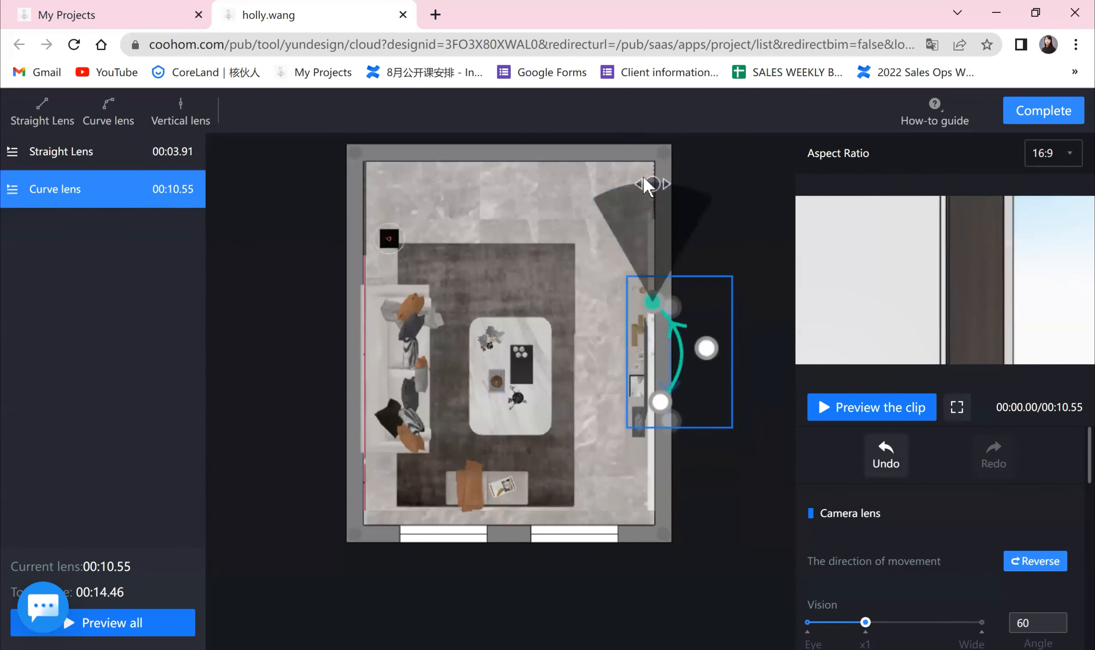
- Turn the curve lens camera toward the sofa and widen the arc so its ends meet those of the straight path
drag(622, 190, 586, 323)
mouse_move(737, 350)
mouse_down()
mouse_move(817, 351)
mouse_move(449, 358)
mouse_move(725, 384)
mouse_move(736, 355)
mouse_up()
drag(660, 402, 654, 438)
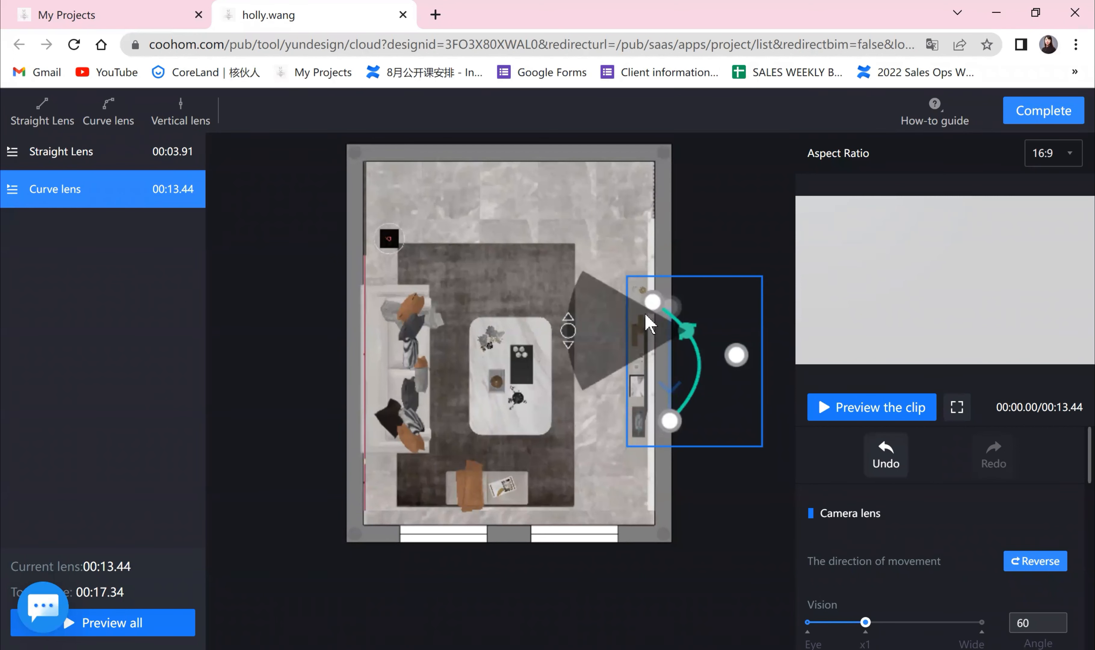
drag(652, 302, 669, 308)
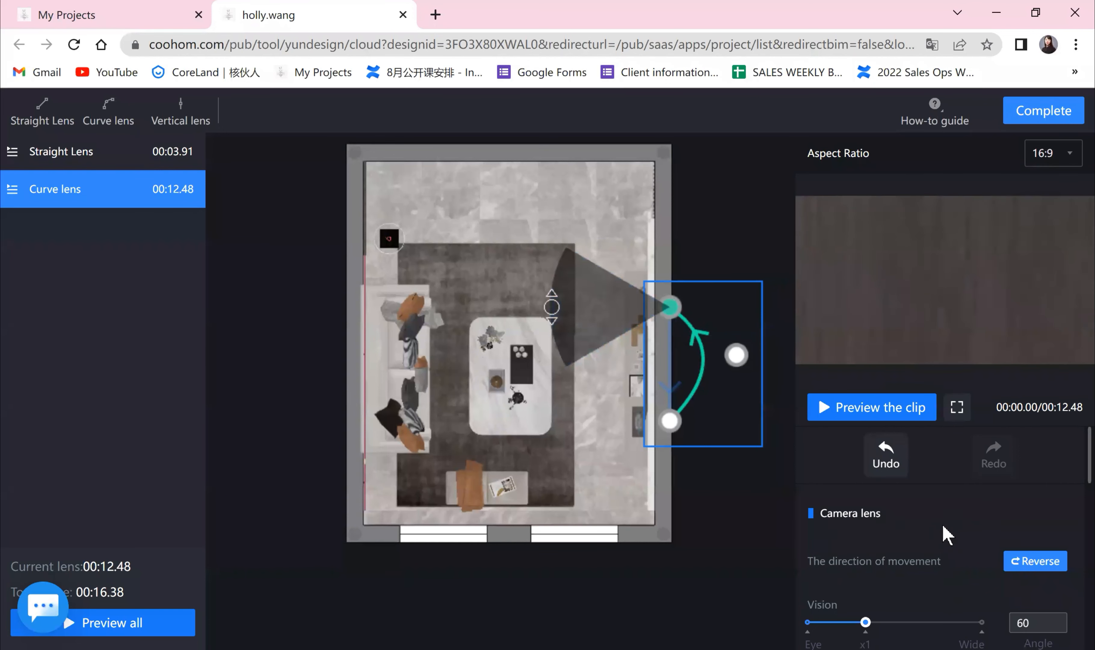
- Enable clipping for the curve lens and set the clipping distance to 59 cm
scroll(944, 536, down, 3)
scroll(946, 548, down, 3)
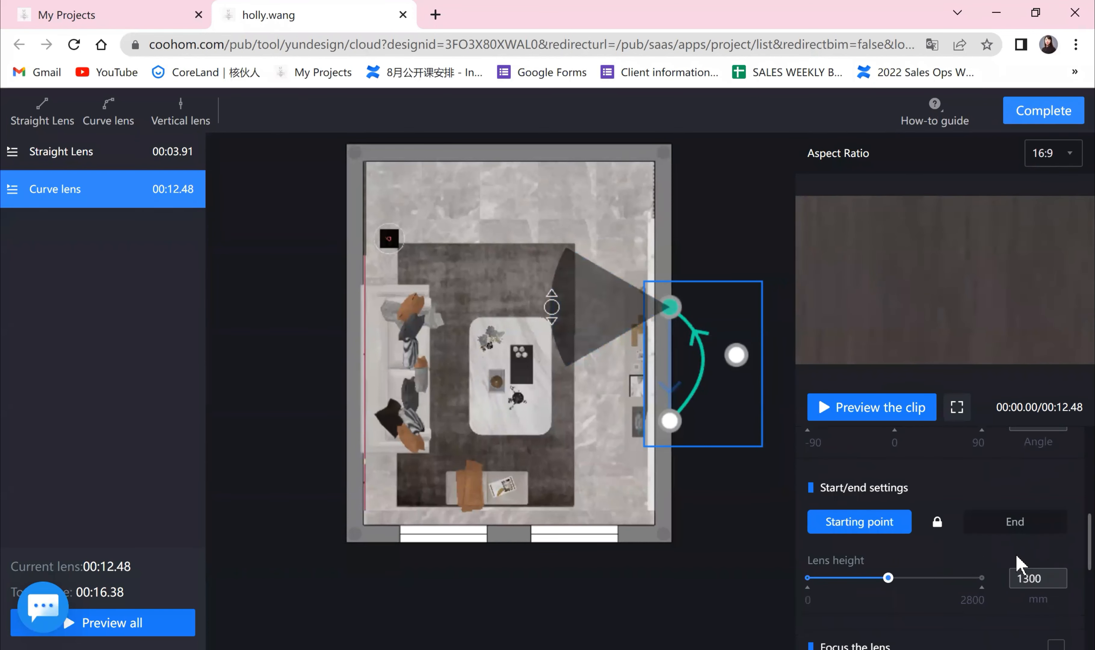
scroll(1007, 578, down, 2)
click(1054, 626)
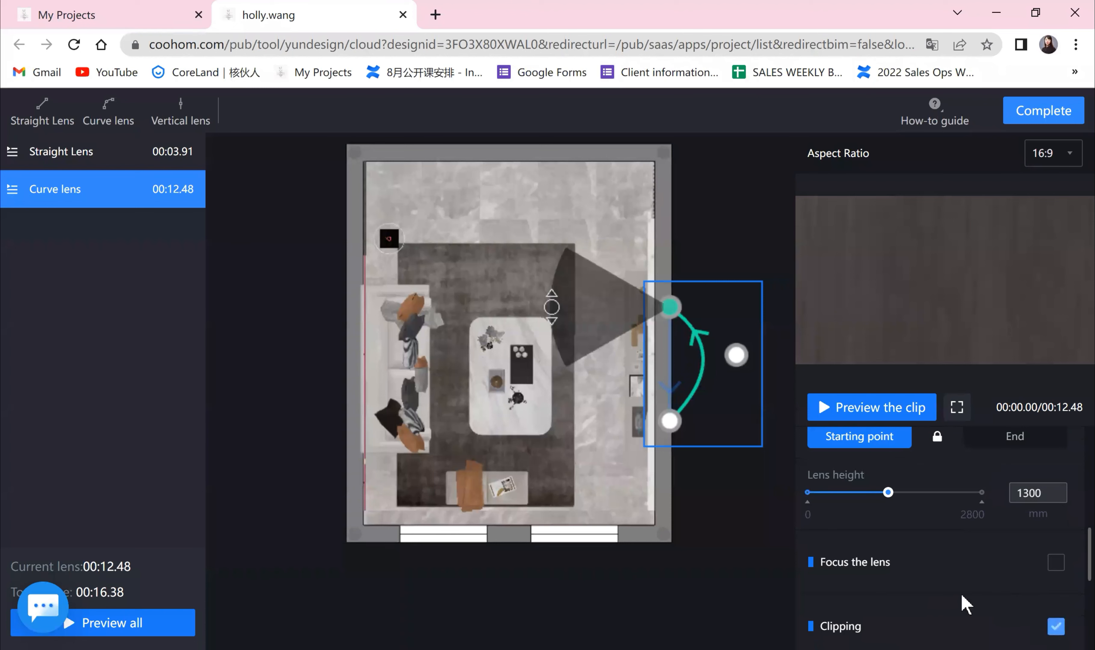
scroll(933, 609, down, 2)
drag(809, 597, 821, 598)
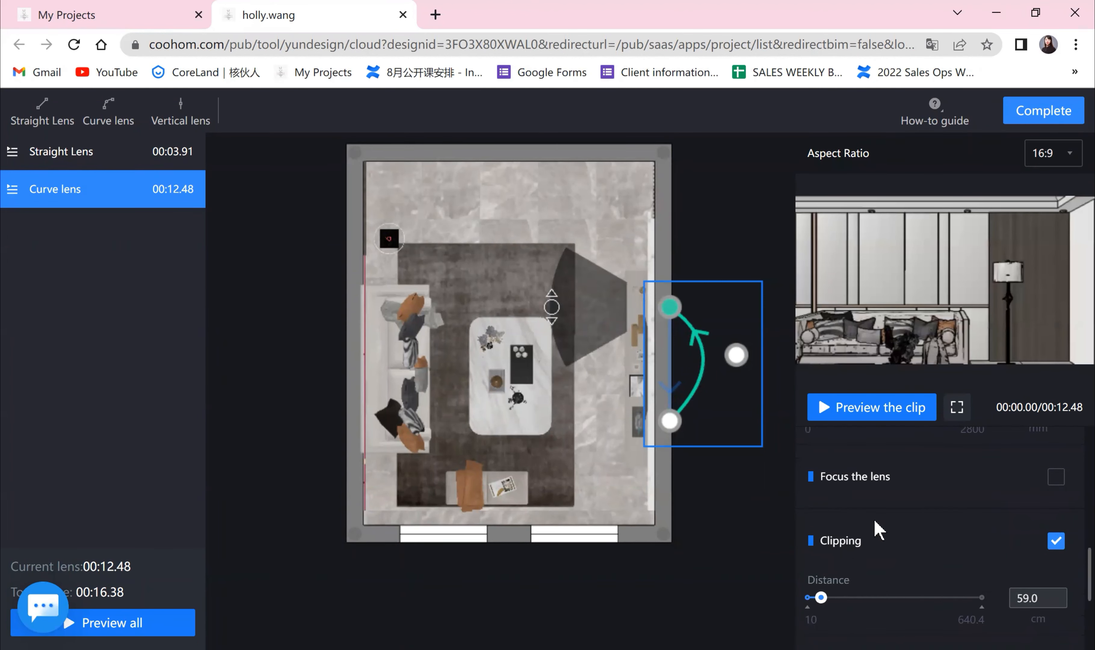
- Check the view along the curve, set its clipping distance to 97 cm and return the camera to the path's end
click(686, 320)
mouse_move(705, 354)
mouse_down()
mouse_move(716, 415)
mouse_move(700, 454)
mouse_up()
drag(821, 597, 836, 604)
click(664, 300)
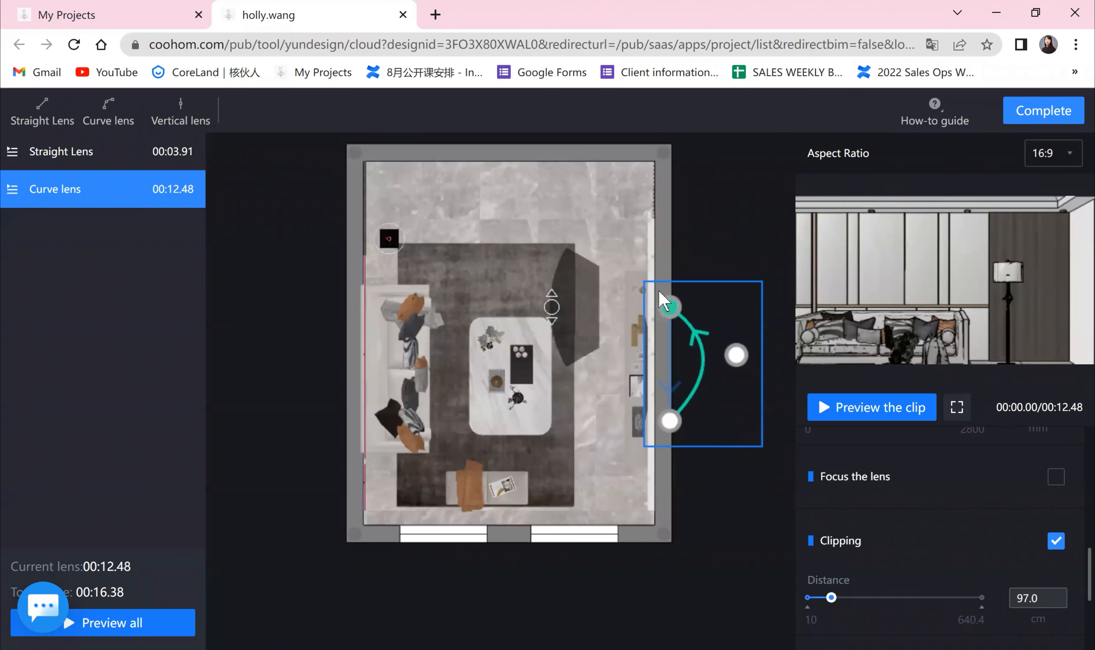
mouse_move(676, 315)
mouse_down()
mouse_move(702, 331)
mouse_move(692, 435)
mouse_move(695, 340)
mouse_move(671, 307)
mouse_move(721, 373)
mouse_move(702, 443)
mouse_move(684, 447)
mouse_move(693, 320)
mouse_move(669, 307)
mouse_up()
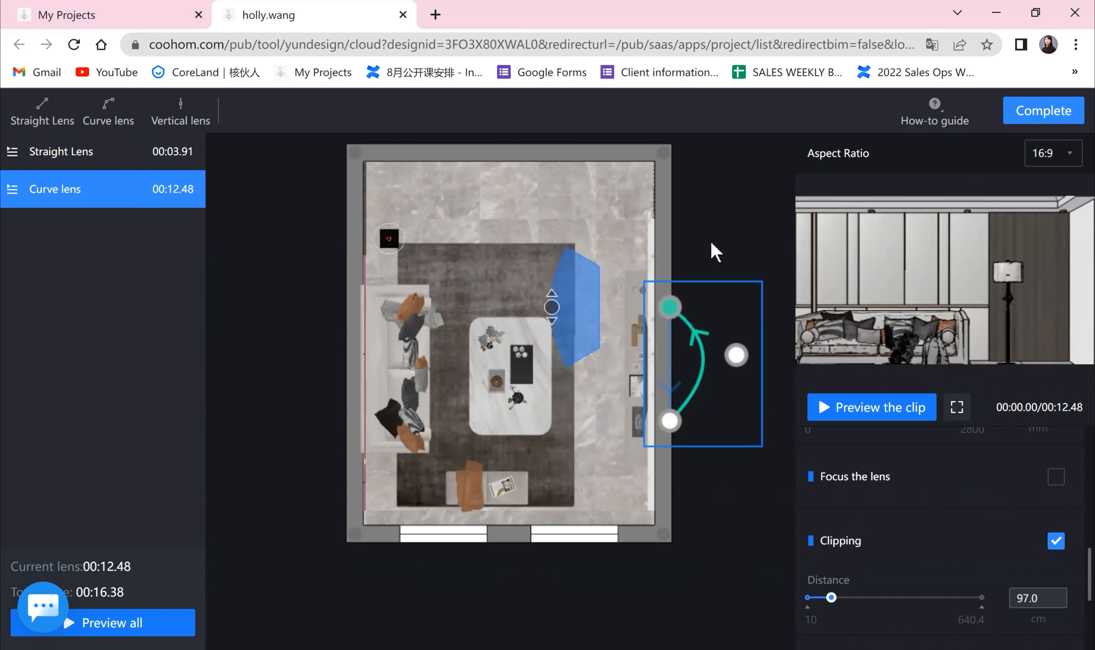
- Enable Focus the lens for the curve lens and check how the view follows the focus point along the arc
mouse_move(674, 310)
mouse_down()
mouse_move(709, 359)
mouse_move(716, 433)
mouse_move(692, 452)
mouse_move(723, 415)
mouse_move(672, 309)
mouse_up()
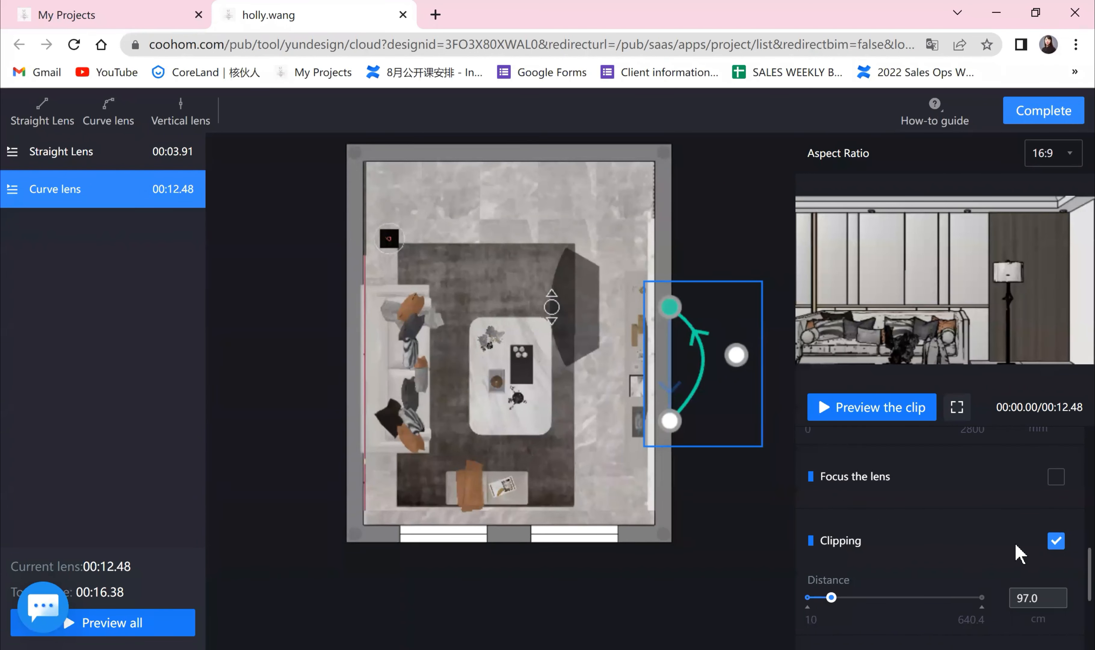
scroll(1017, 553, down, 2)
scroll(956, 544, up, 2)
click(1055, 476)
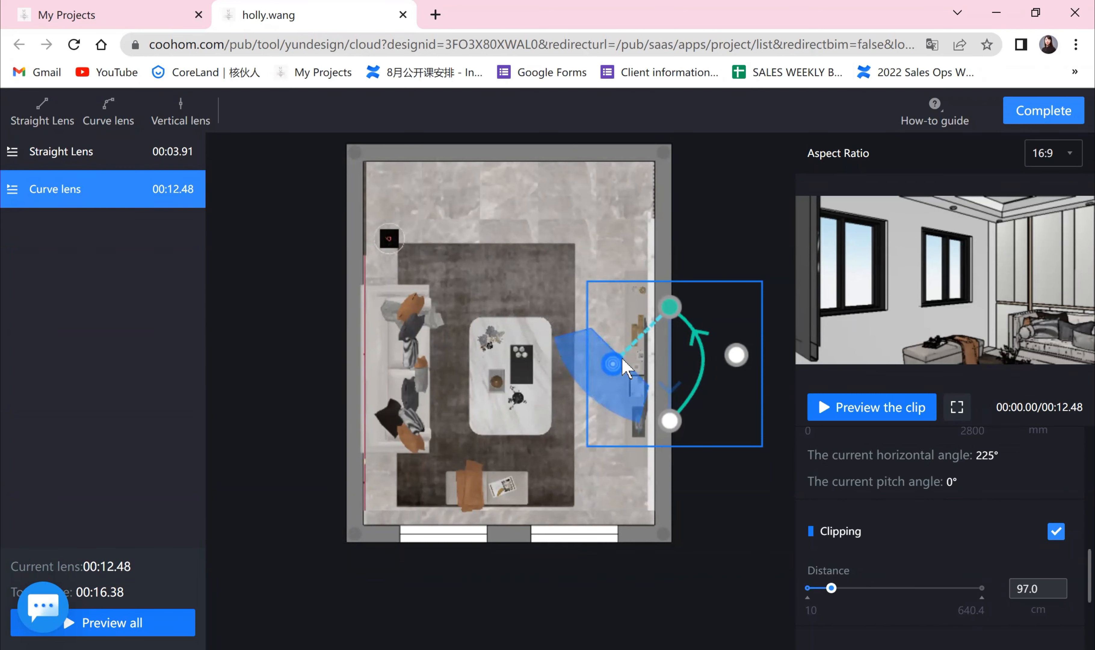
drag(671, 307, 706, 380)
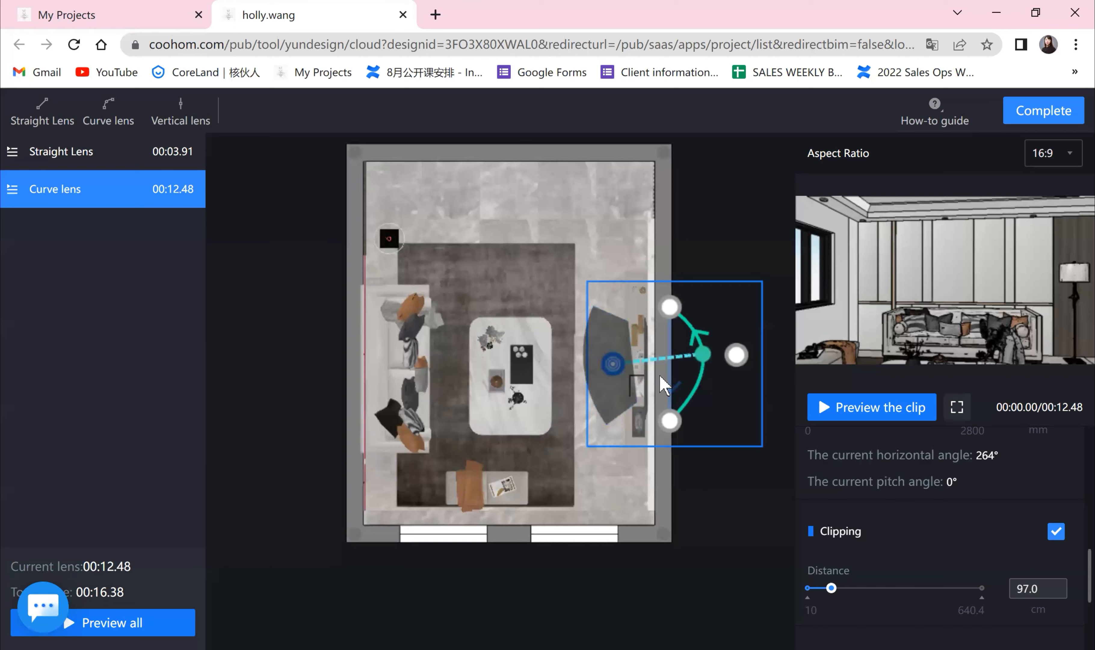
drag(703, 362, 697, 383)
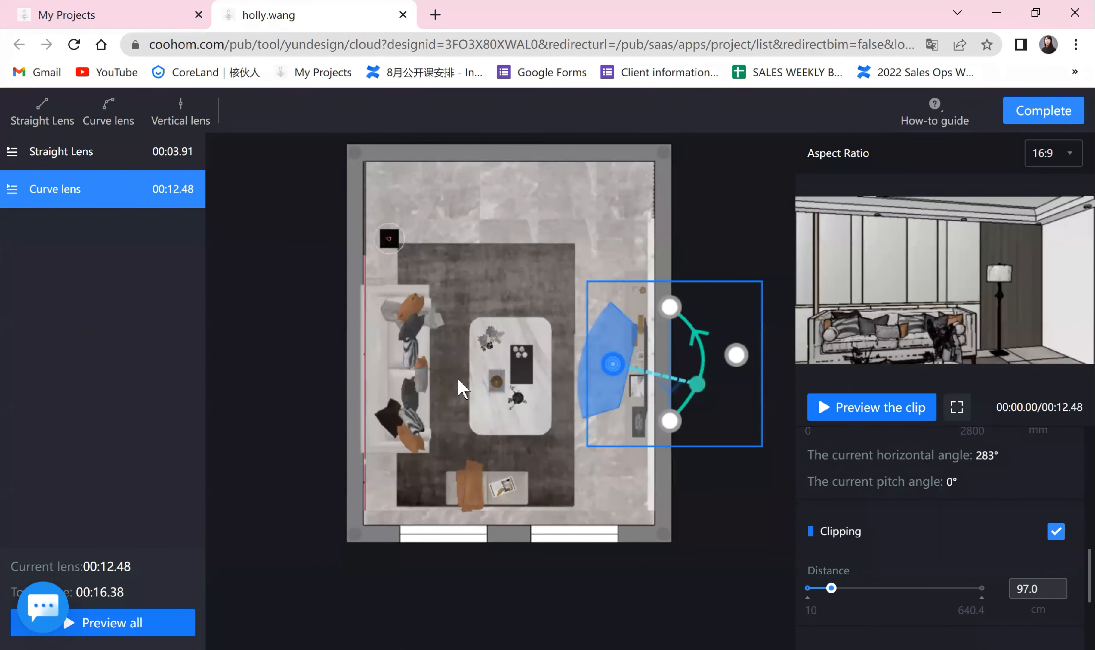
- Return the camera to the arc's end, move the focus point onto the sofa and check the view from both ends
drag(701, 391, 701, 376)
click(667, 313)
drag(613, 363, 404, 368)
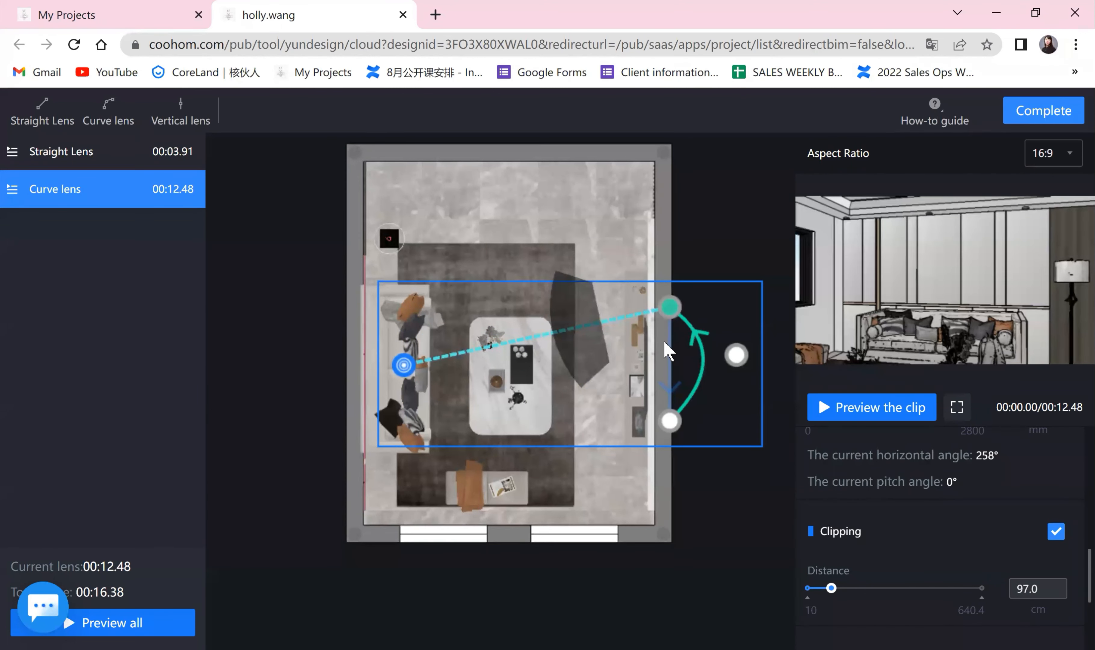
mouse_move(671, 310)
mouse_down()
mouse_move(707, 337)
mouse_move(718, 414)
mouse_move(655, 453)
mouse_move(677, 359)
mouse_move(644, 323)
mouse_move(695, 383)
mouse_move(638, 430)
mouse_move(686, 402)
mouse_move(667, 318)
mouse_move(691, 398)
mouse_move(669, 420)
mouse_up()
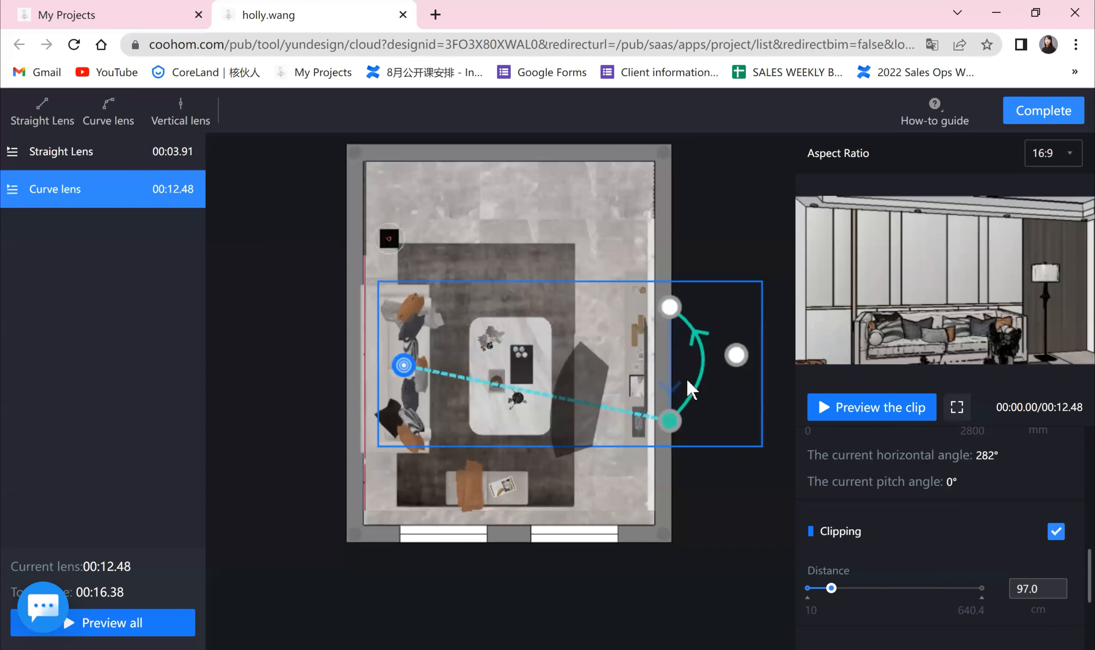
drag(687, 382, 655, 300)
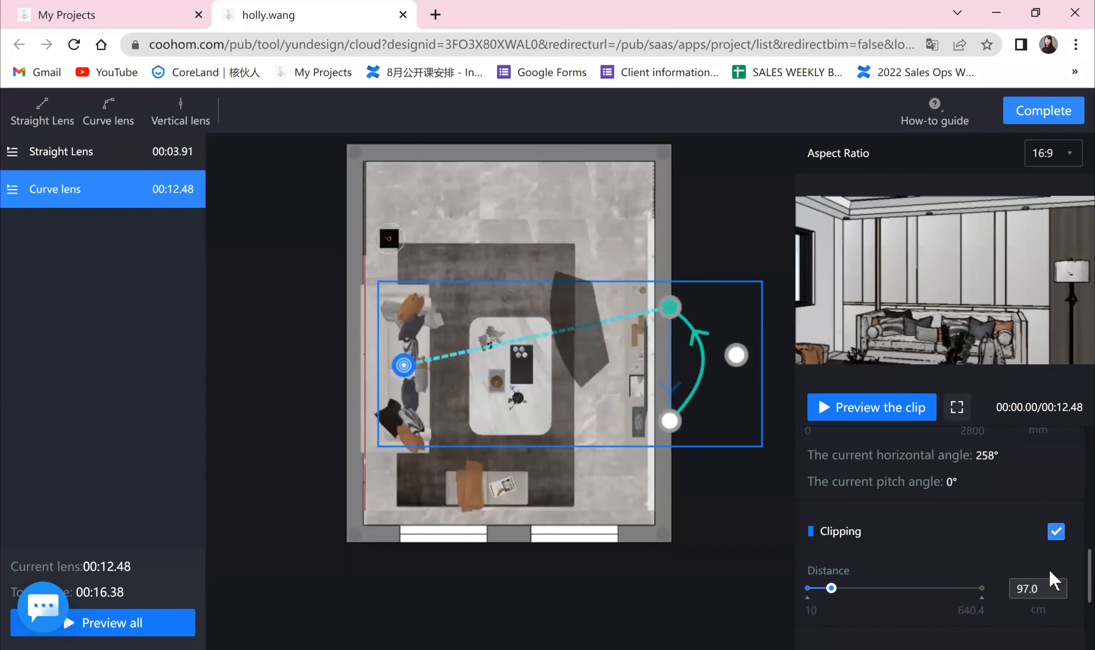
- Look through the curve lens settings and turn off its Focus the lens option
scroll(1055, 578, down, 2)
scroll(971, 567, up, 4)
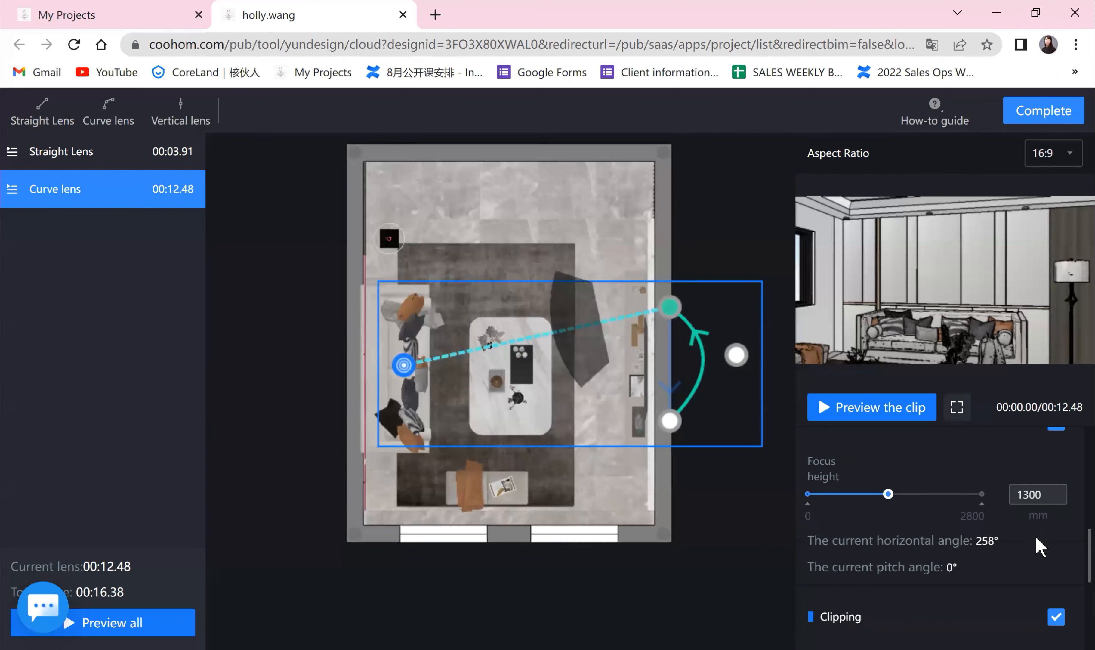
scroll(1027, 559, up, 4)
scroll(1019, 528, up, 4)
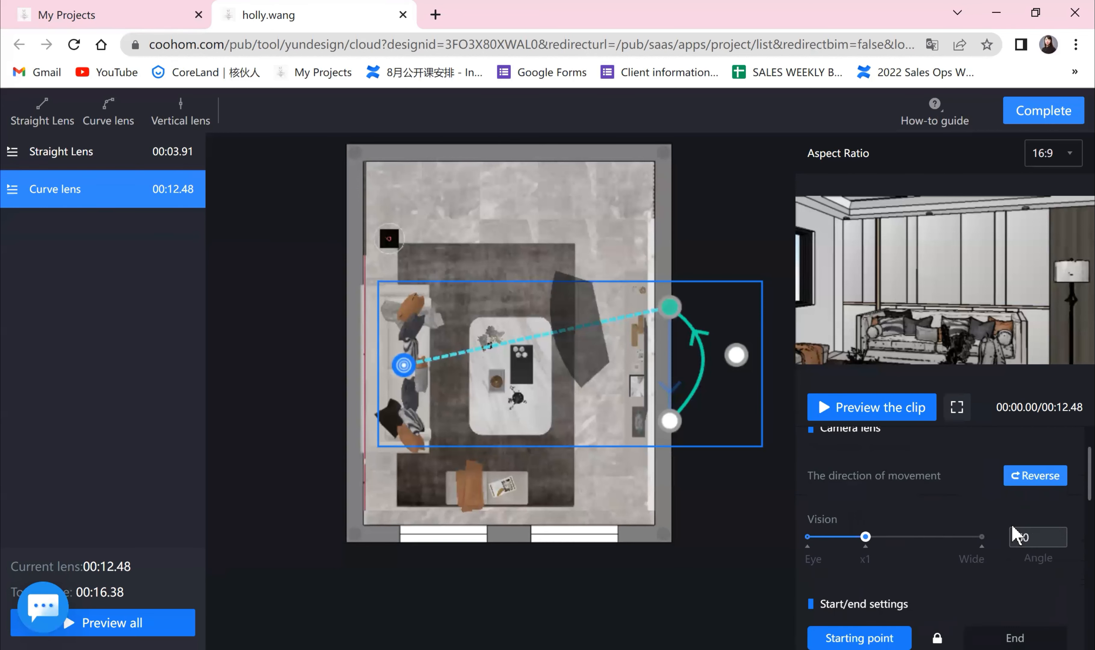
scroll(1021, 558, down, 8)
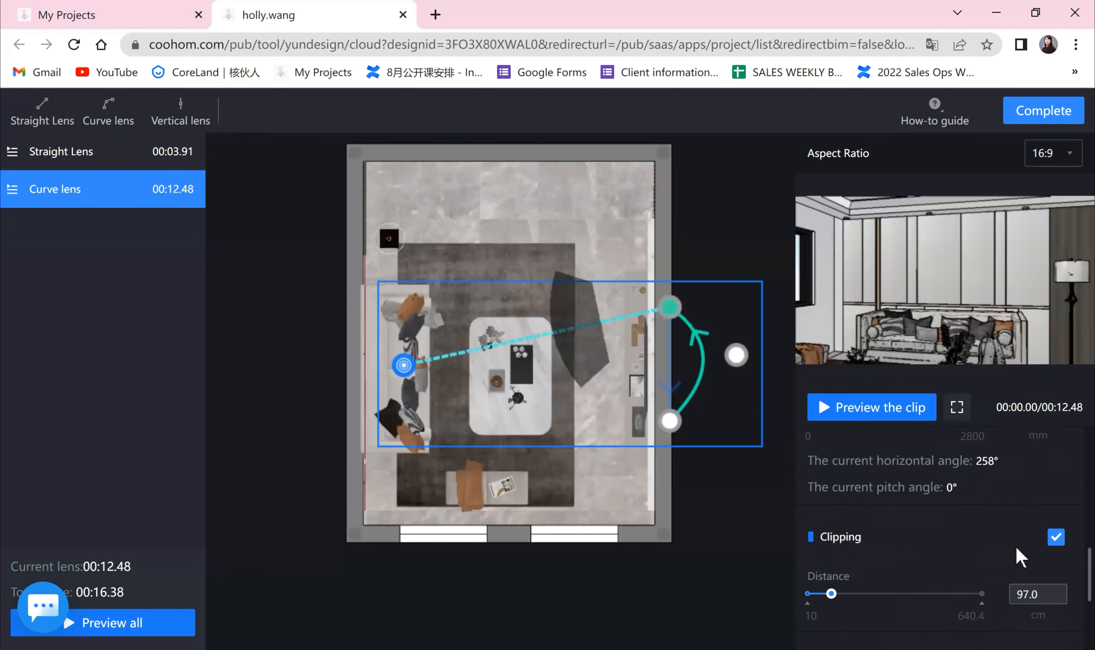
scroll(1059, 524, up, 2)
scroll(1062, 524, down, 2)
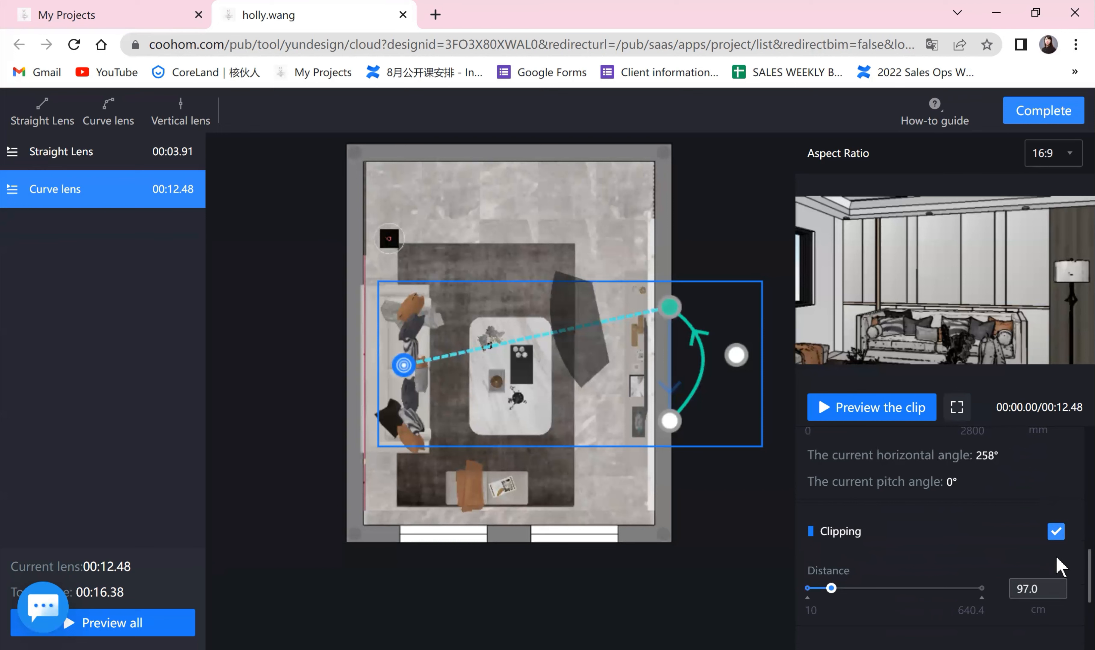
scroll(1057, 567, down, 2)
scroll(1048, 565, up, 6)
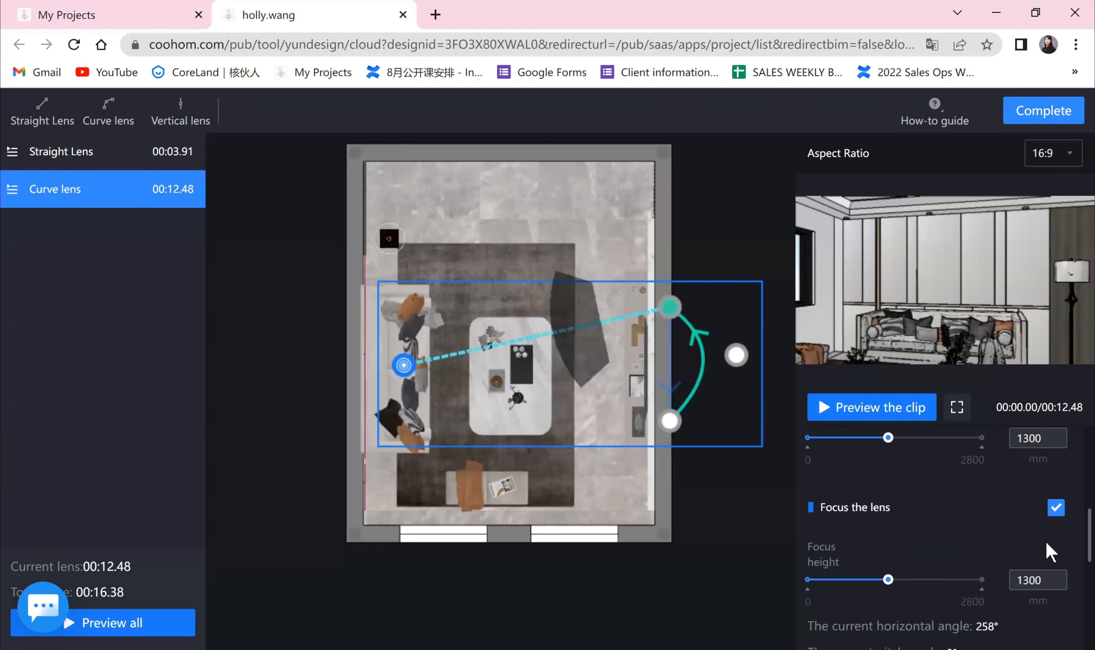
click(1056, 507)
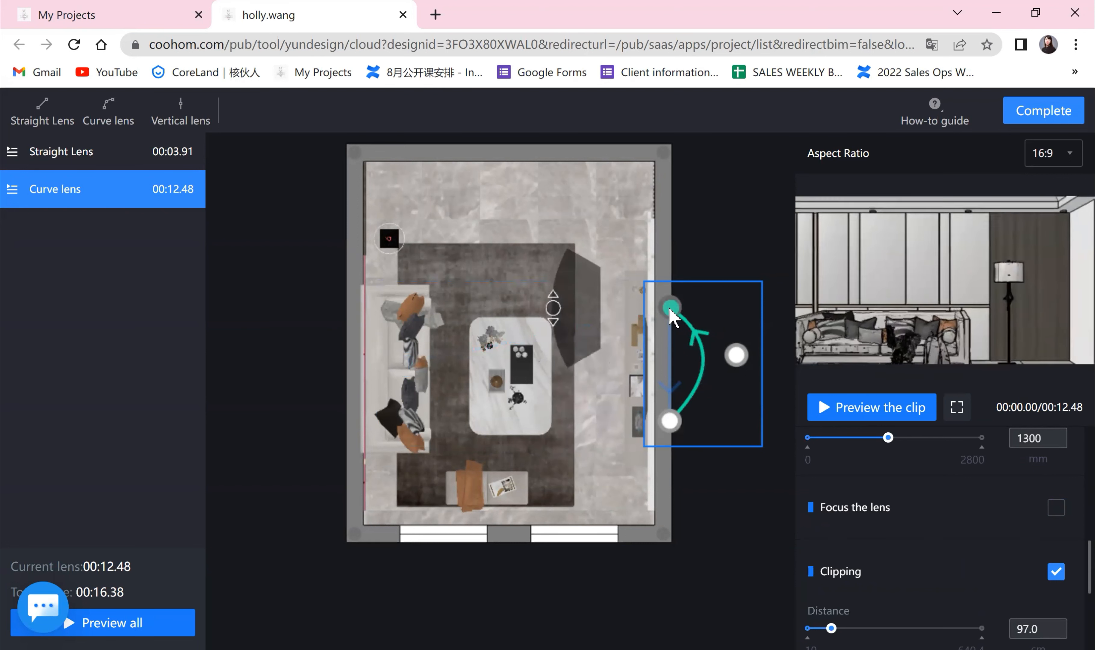
- Enable Focus the lens with the focus point on the middle of the sofa, and set the curve lens speed to x2
click(1055, 507)
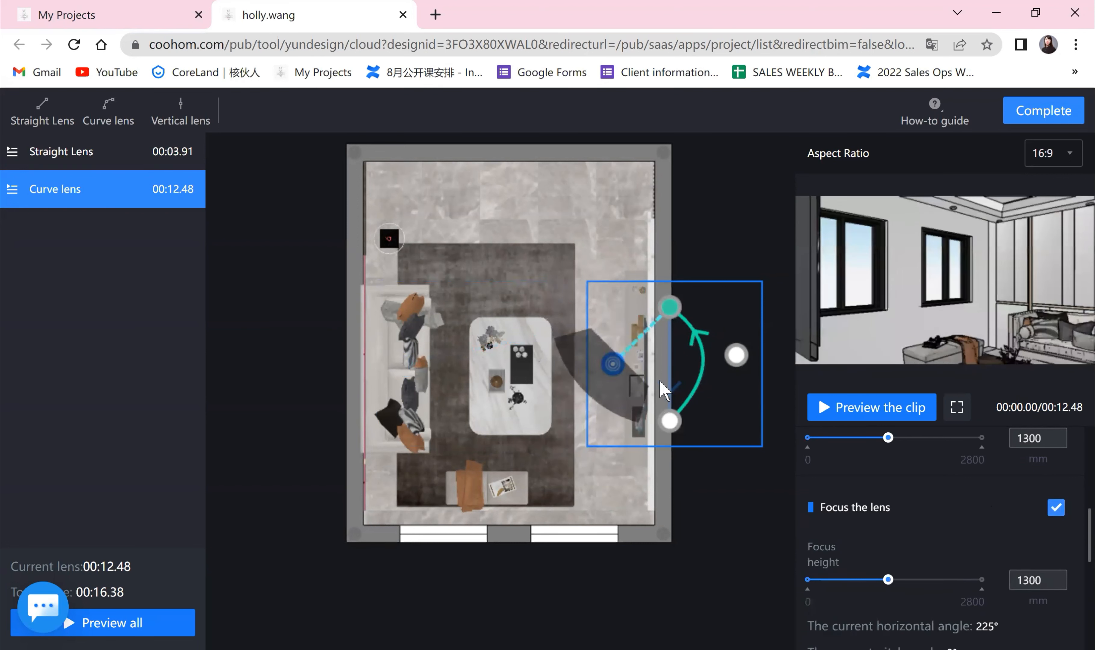
drag(613, 363, 397, 362)
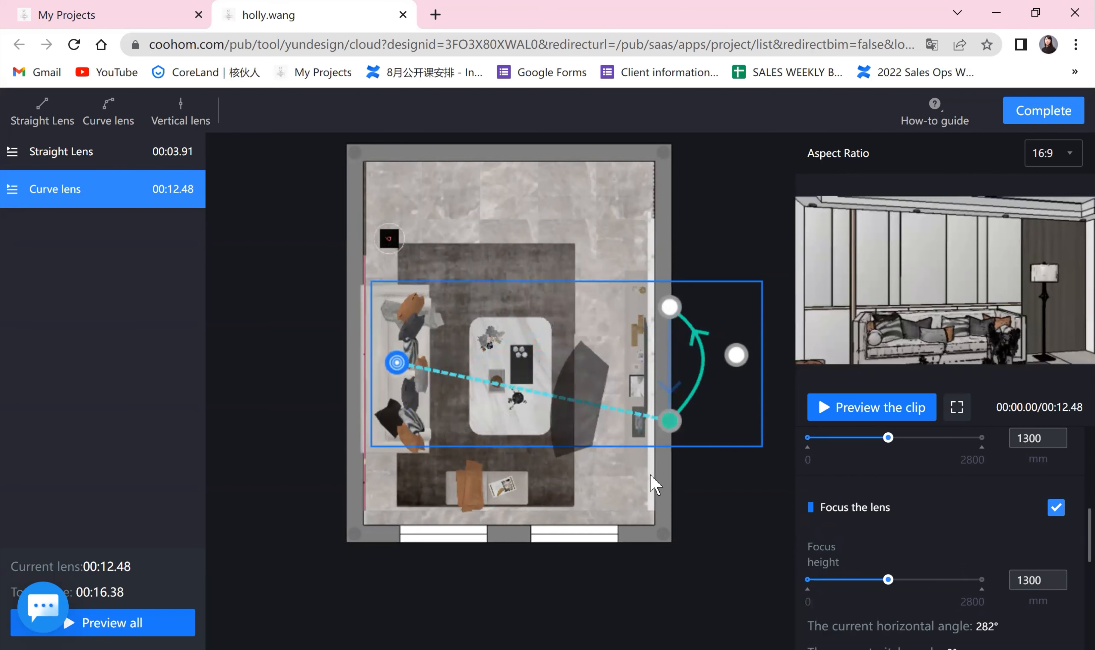
scroll(990, 573, down, 5)
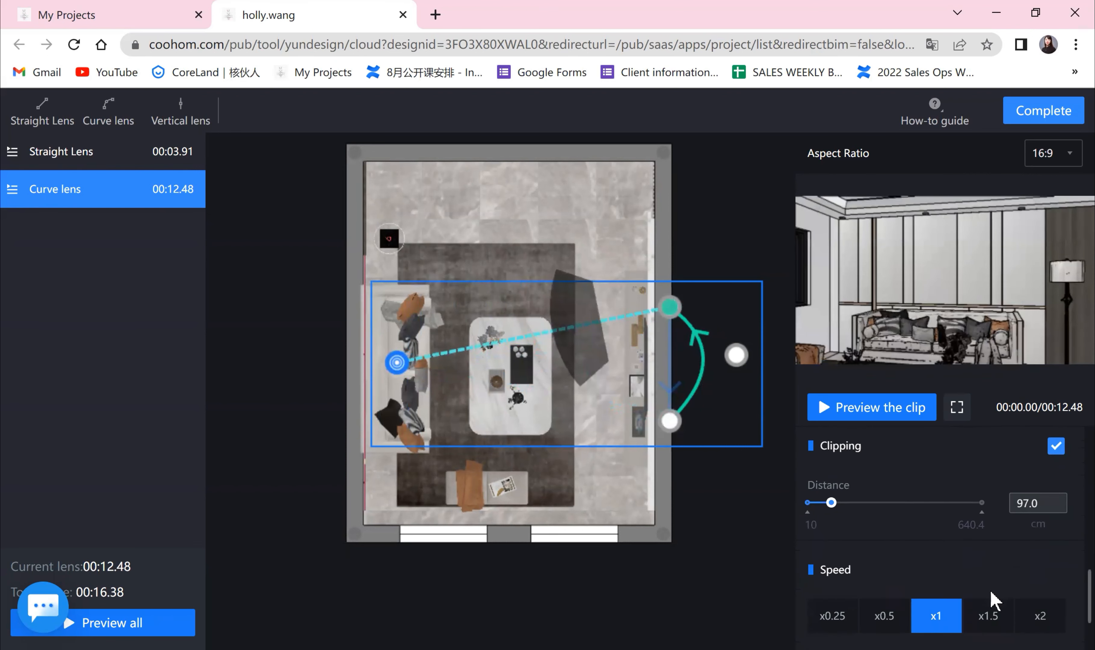
click(1041, 615)
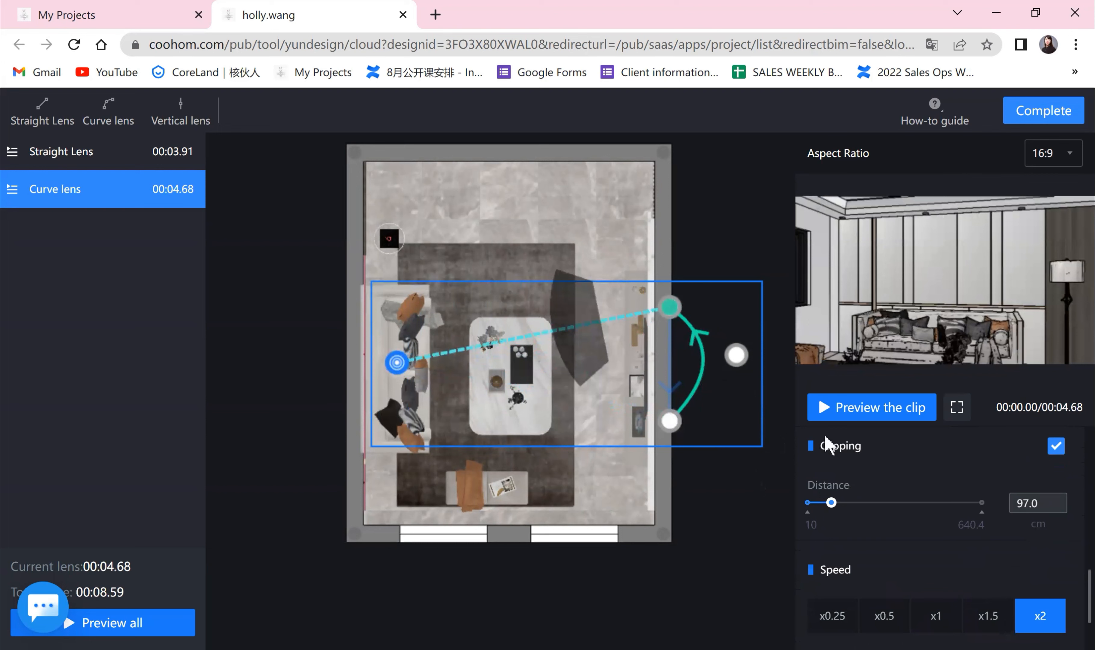
- Place a vertical lens by the cabinet wall, turn it toward the sofa and move it into the wall beside the other paths
click(179, 113)
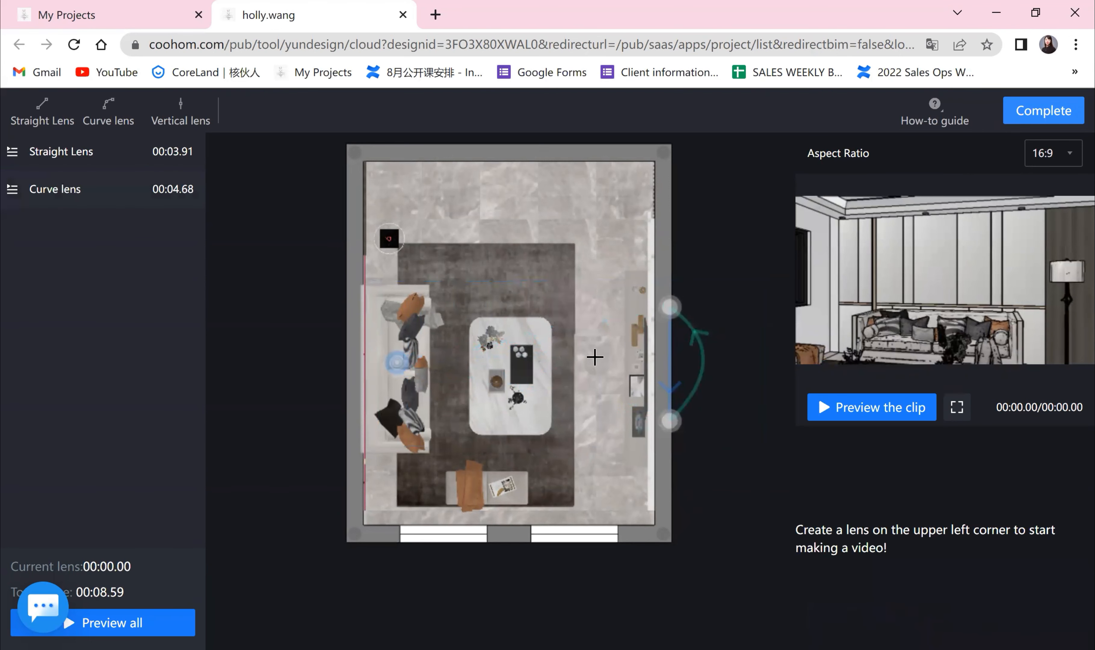
click(656, 360)
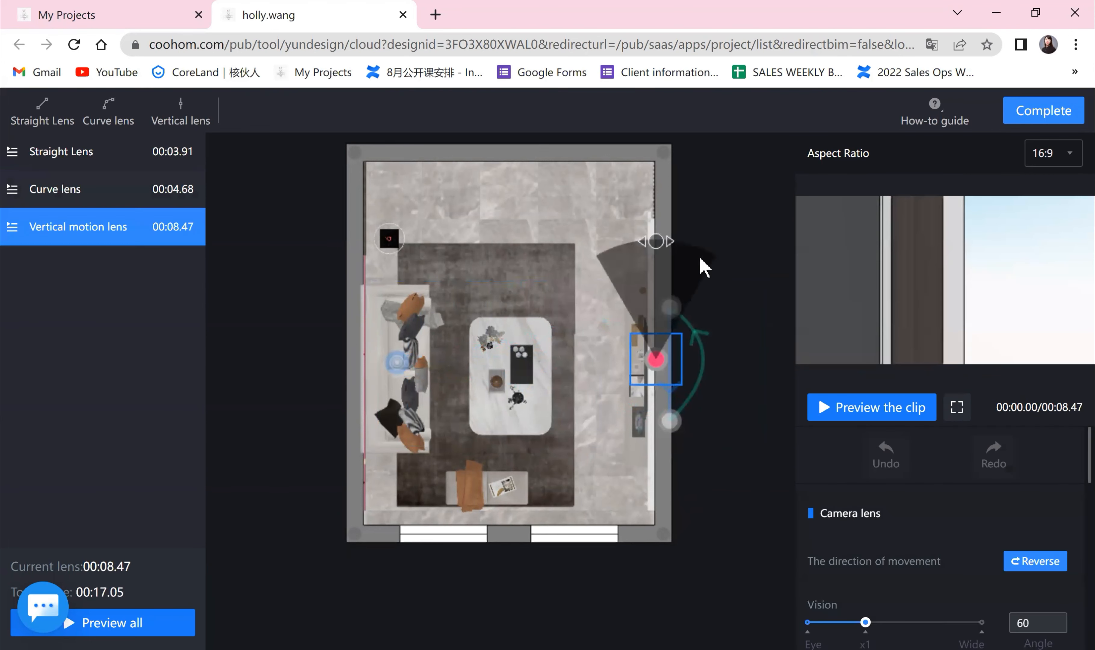
drag(598, 271, 511, 422)
mouse_move(619, 381)
mouse_down()
mouse_move(653, 391)
mouse_move(661, 372)
mouse_up()
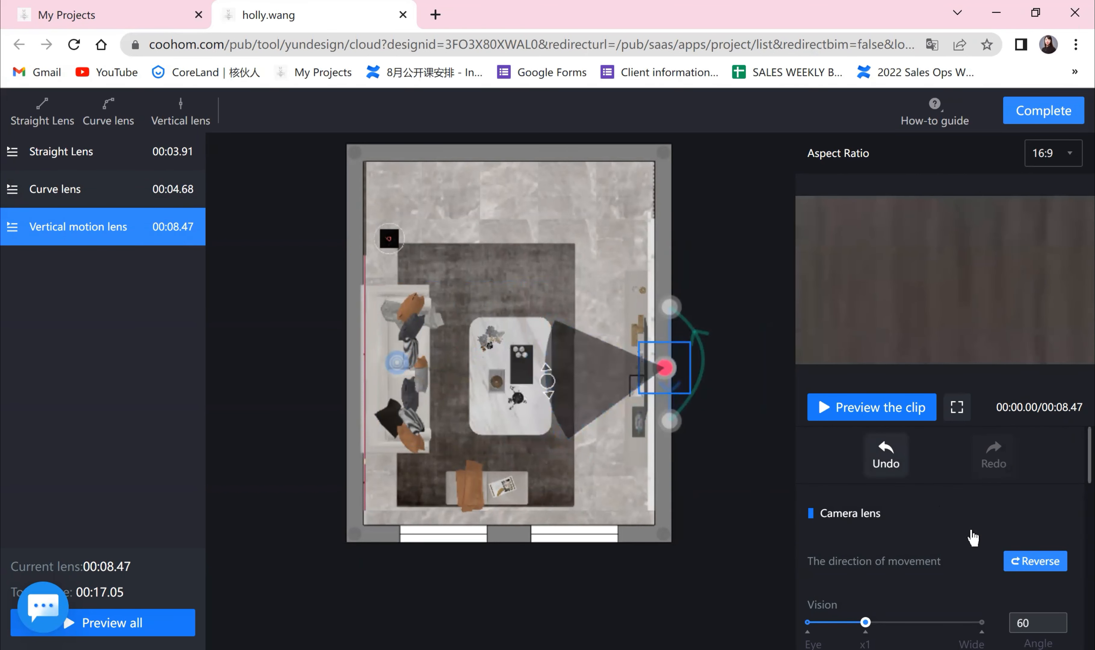
- Enable clipping for the vertical lens at a distance of 124 cm and shift the lens slightly along the wall, away from the windows
scroll(972, 539, down, 4)
scroll(906, 578, down, 3)
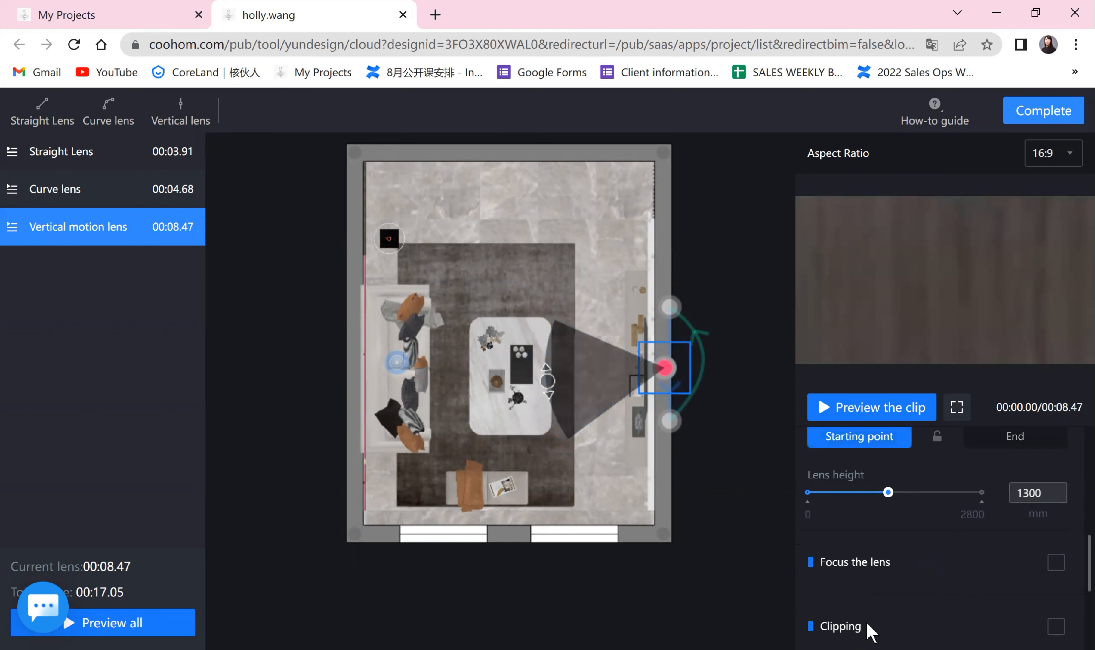
scroll(915, 629, down, 3)
scroll(1022, 531, up, 2)
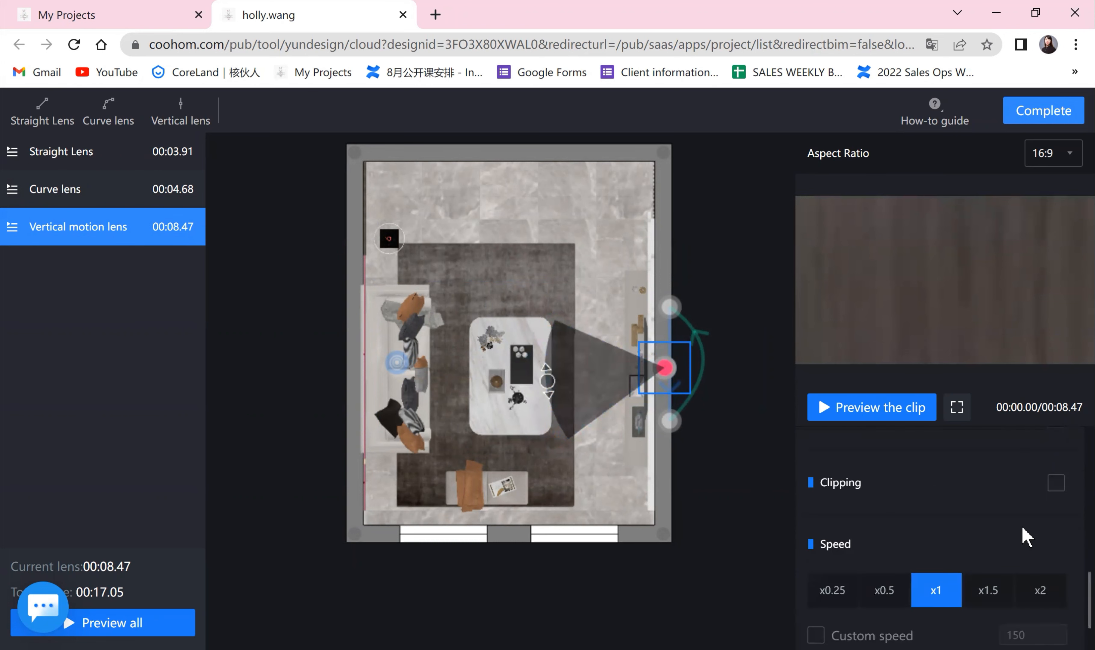
click(1055, 482)
drag(808, 540, 839, 540)
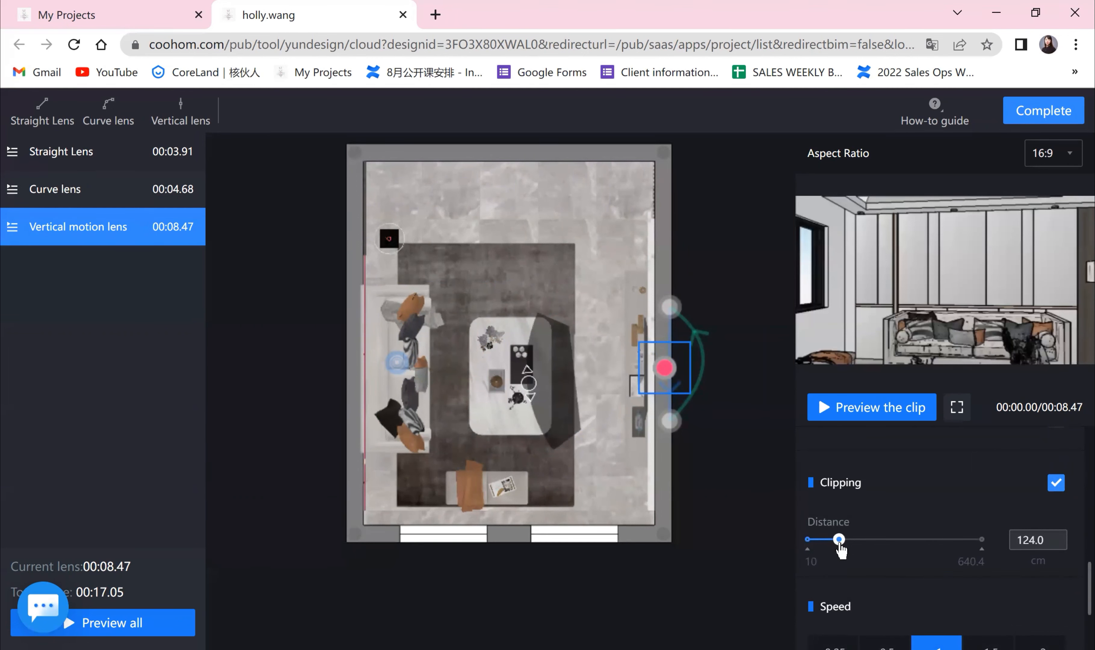
drag(664, 369, 666, 344)
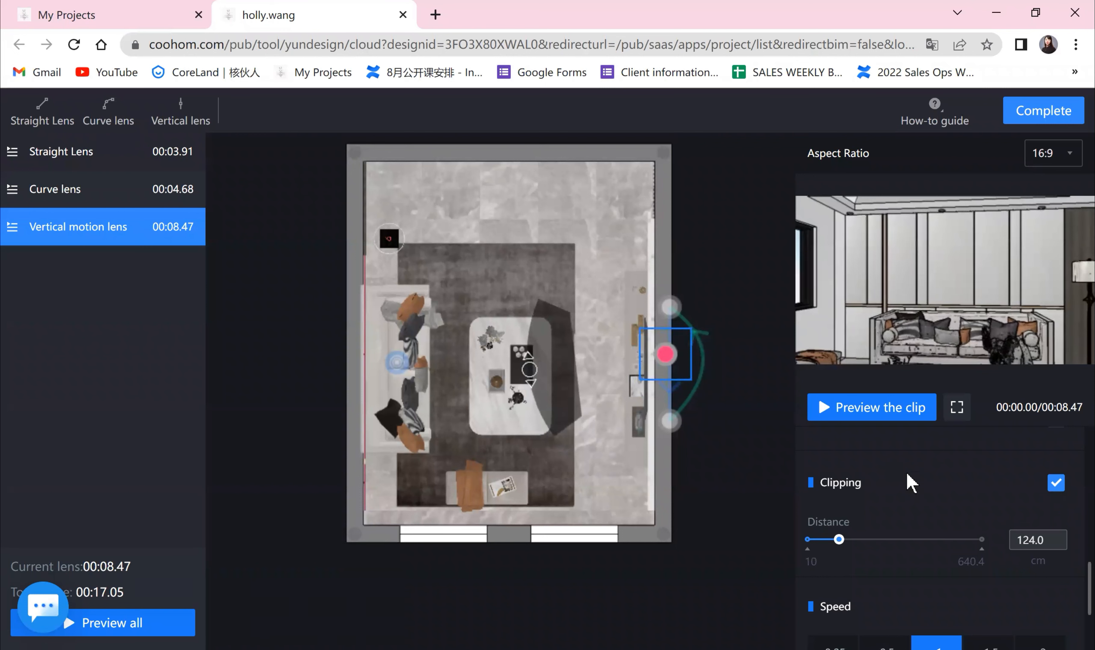
- Set the vertical lens's starting point height to 2045 mm and rotate its view to 266°
scroll(931, 545, up, 3)
drag(887, 519, 823, 520)
drag(873, 548, 938, 561)
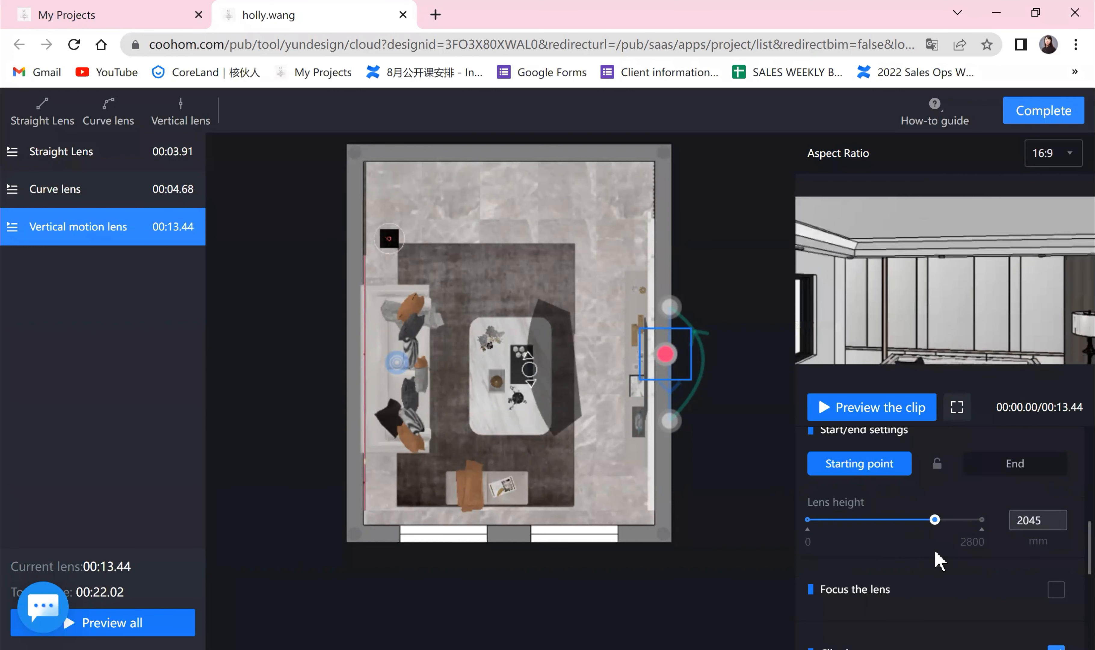
drag(531, 362, 535, 355)
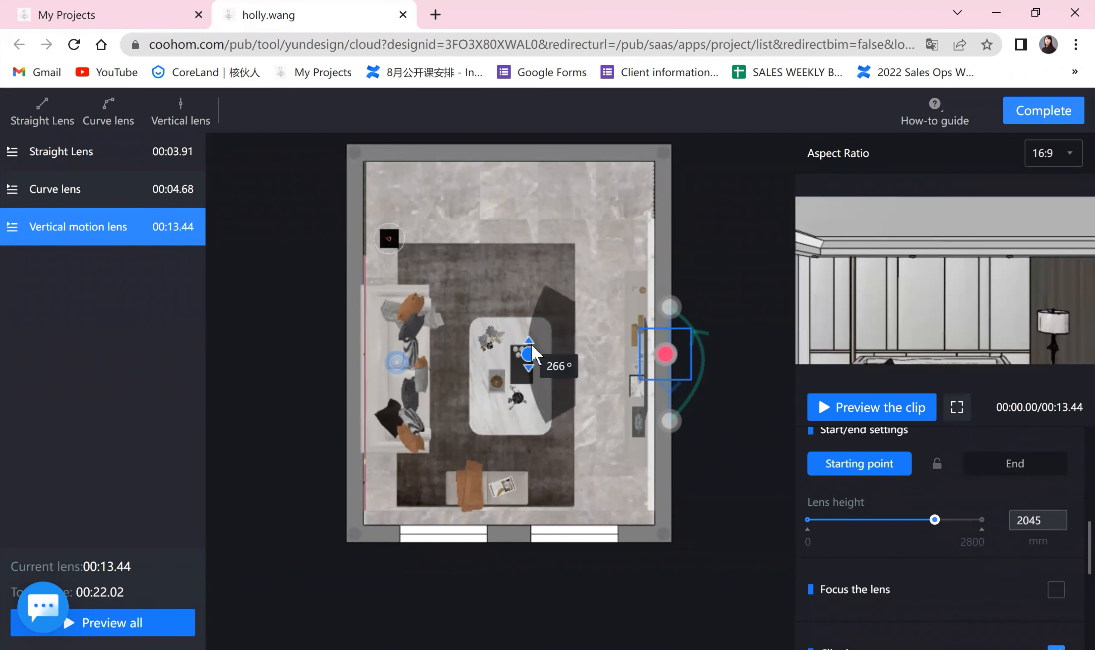
- Set the vertical lens's end height to 851 mm and its speed to x2
click(1014, 471)
drag(809, 520, 858, 531)
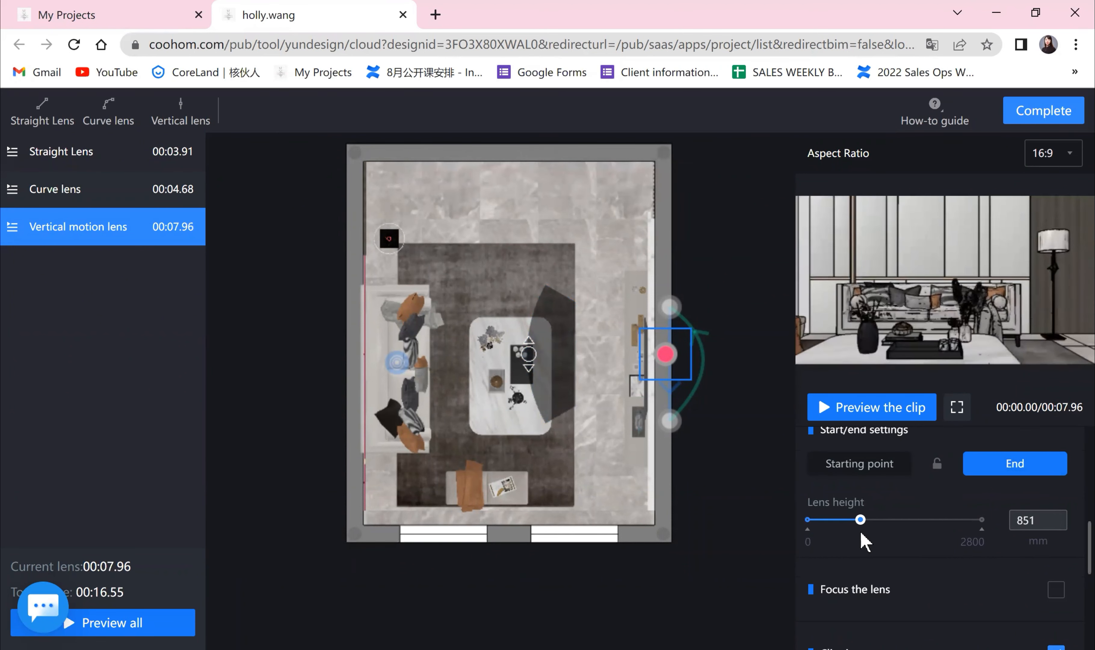
scroll(978, 591, down, 3)
scroll(999, 603, down, 2)
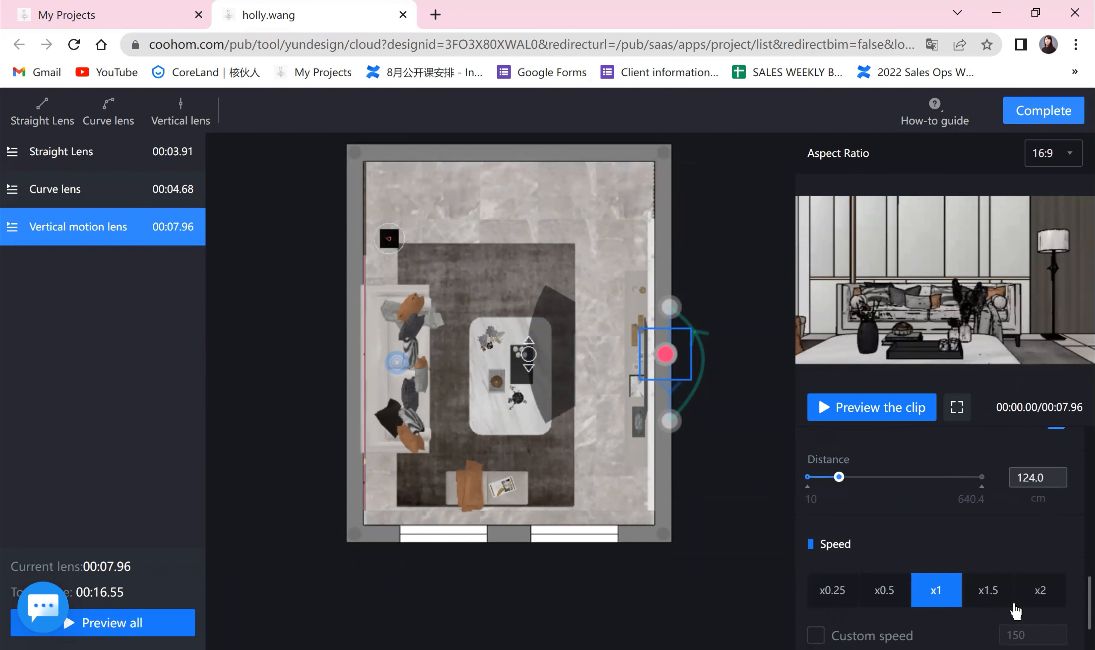
click(1044, 595)
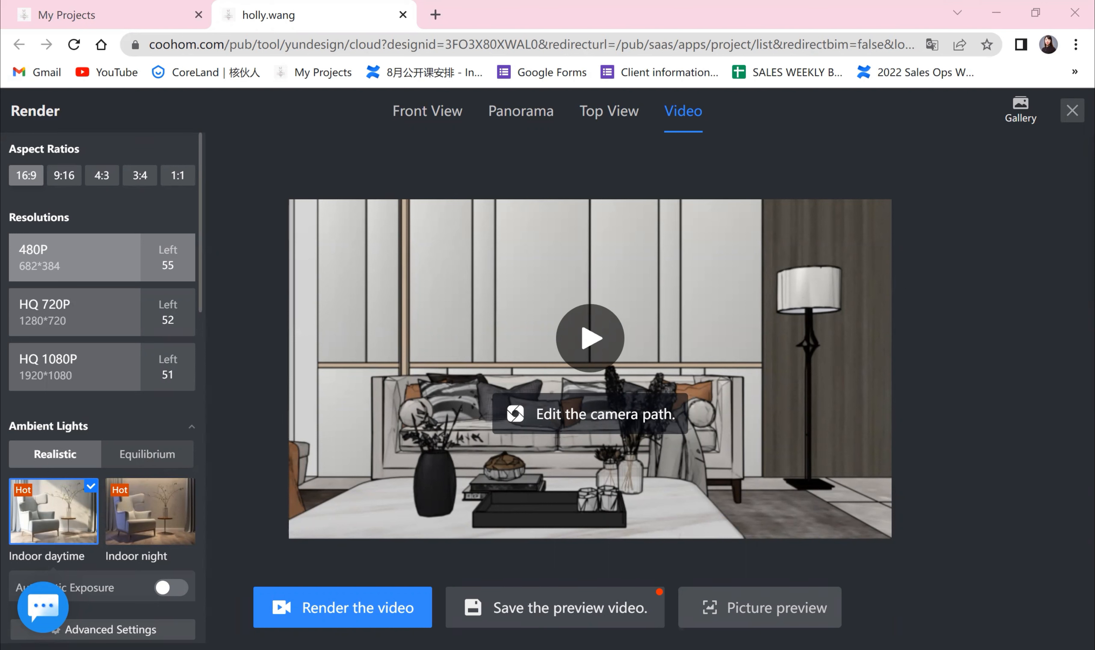
- Exit to the room design, reopen the render environment and switch to Front View mode
click(1072, 117)
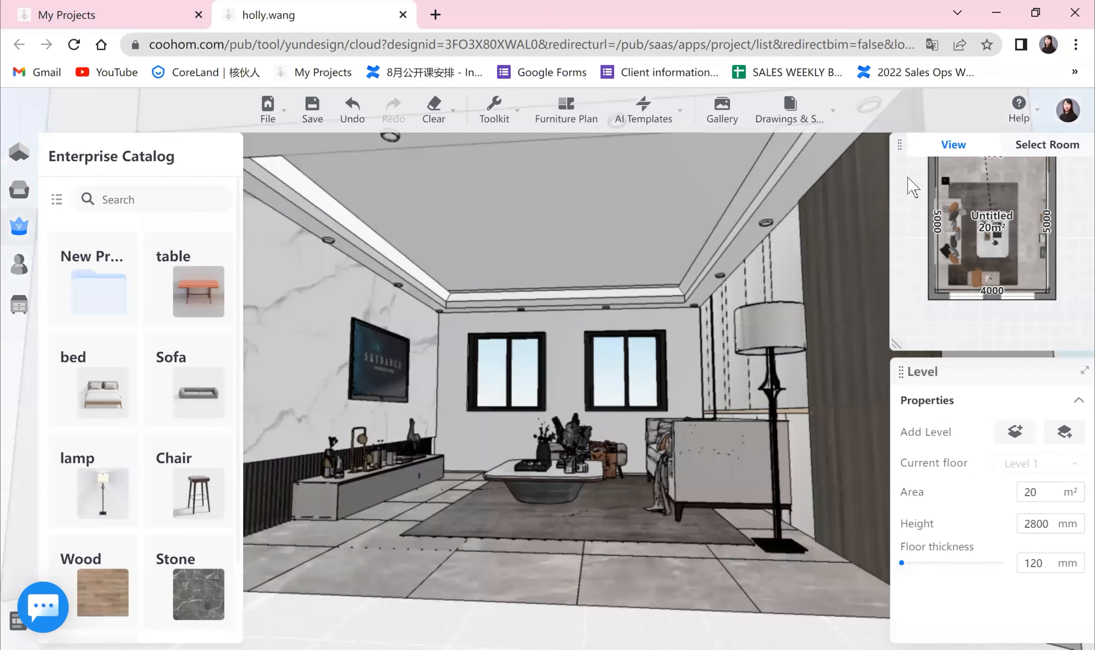
click(701, 115)
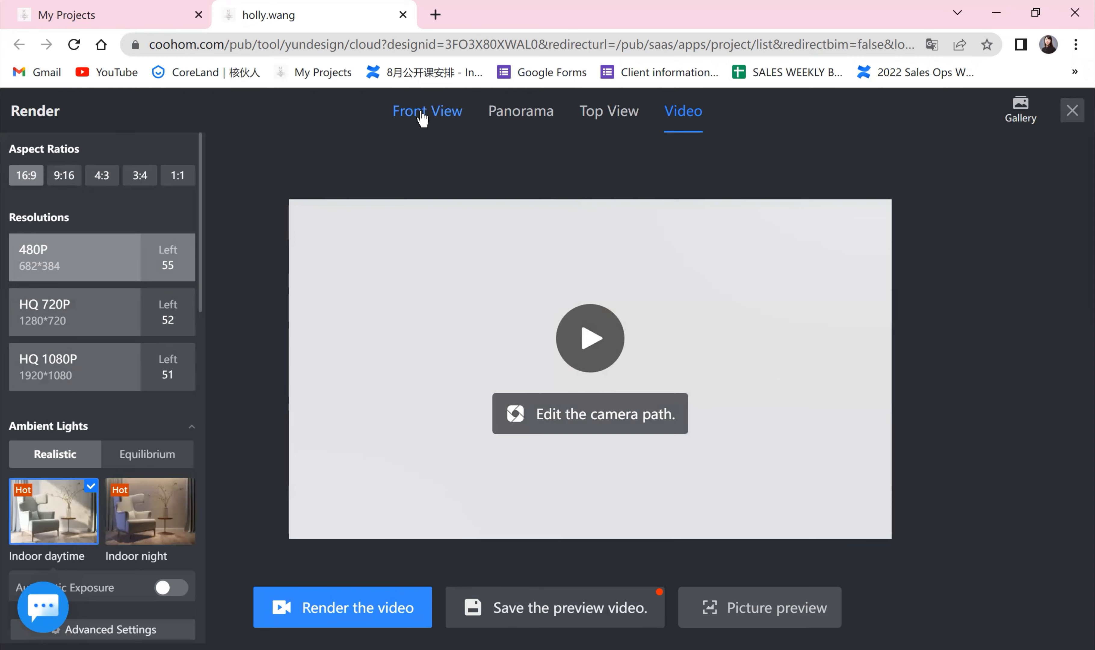
click(421, 114)
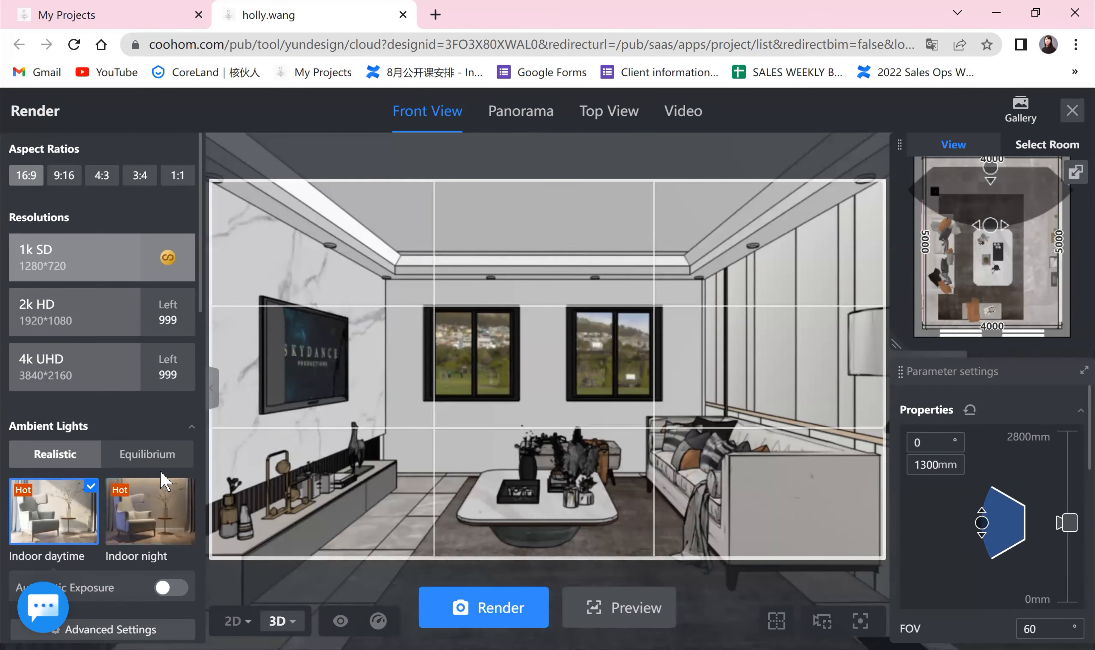
- Open the gallery and inspect the resolution upgrade options for render 1, leaving without rendering
mouse_move(1017, 104)
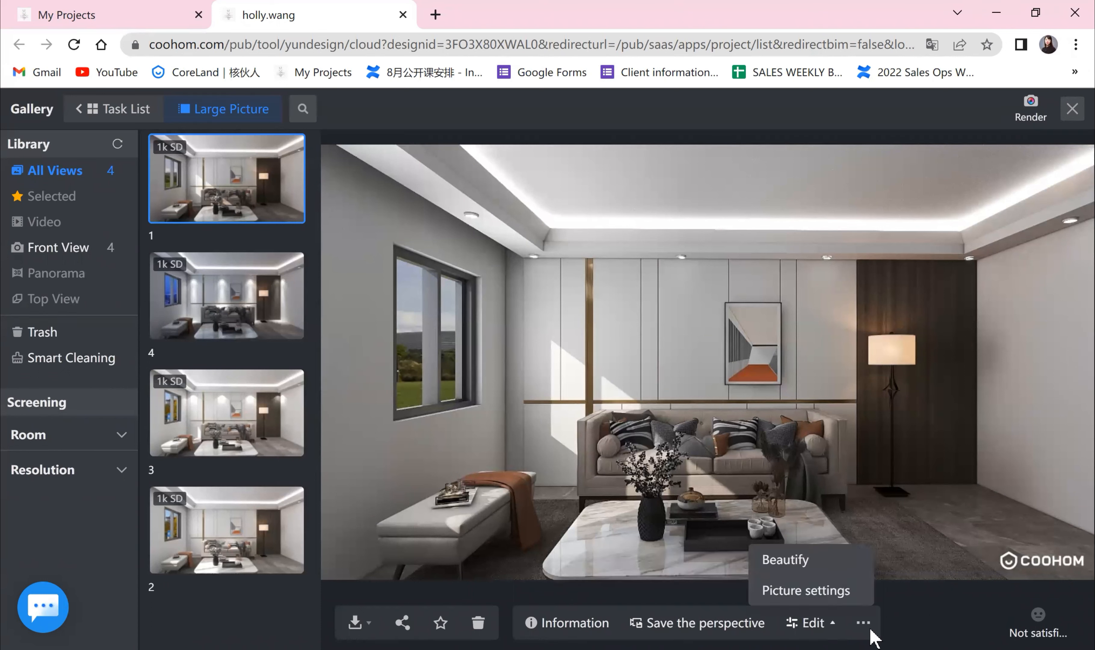
mouse_move(862, 622)
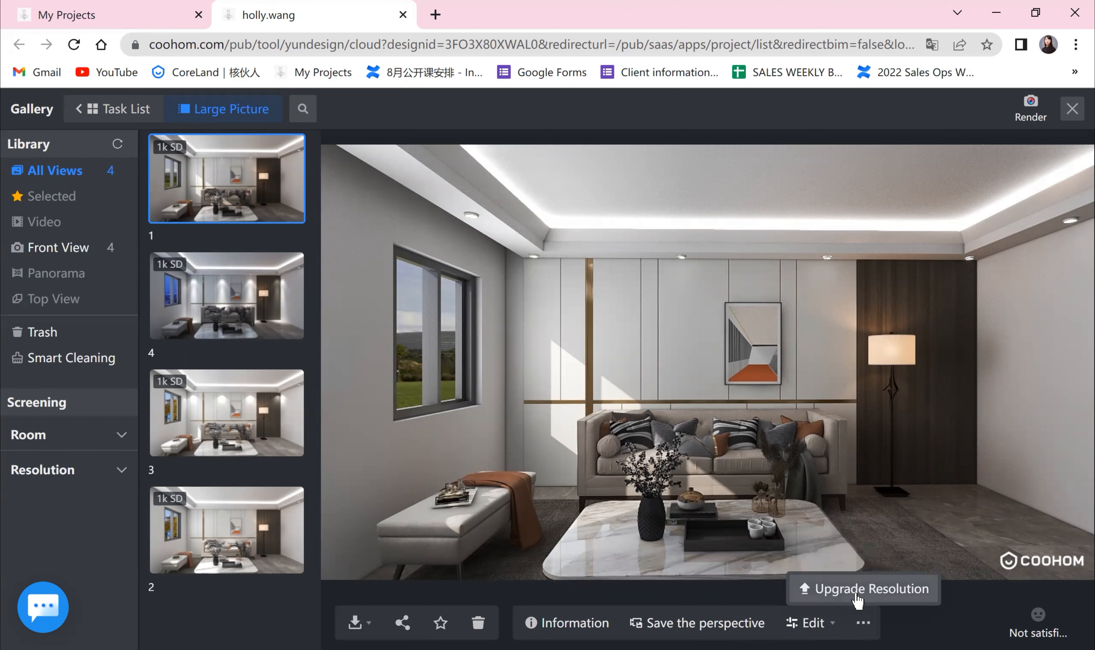
click(835, 585)
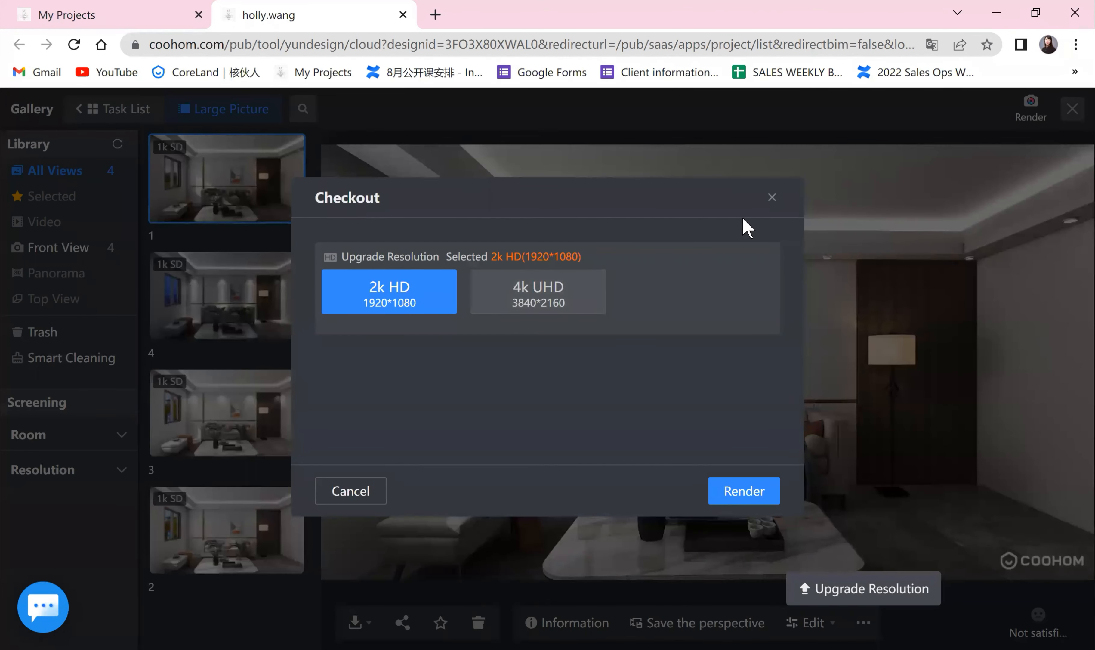
click(775, 205)
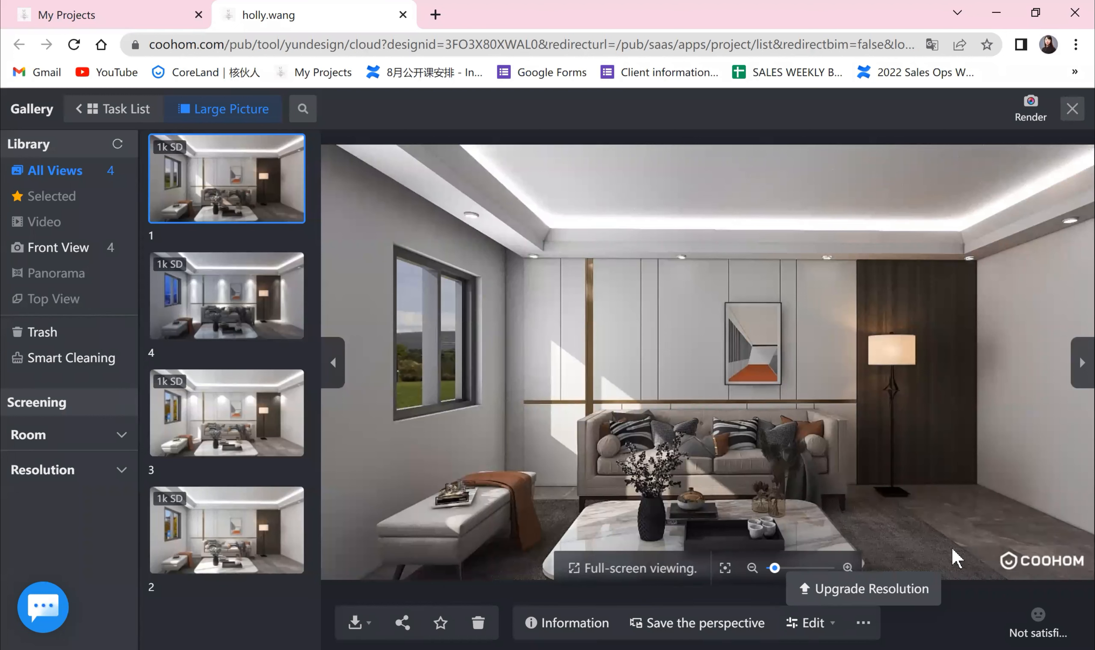
- Open render 1 for image enhancement, try brightness 10 and settle on brightness 5
mouse_move(820, 631)
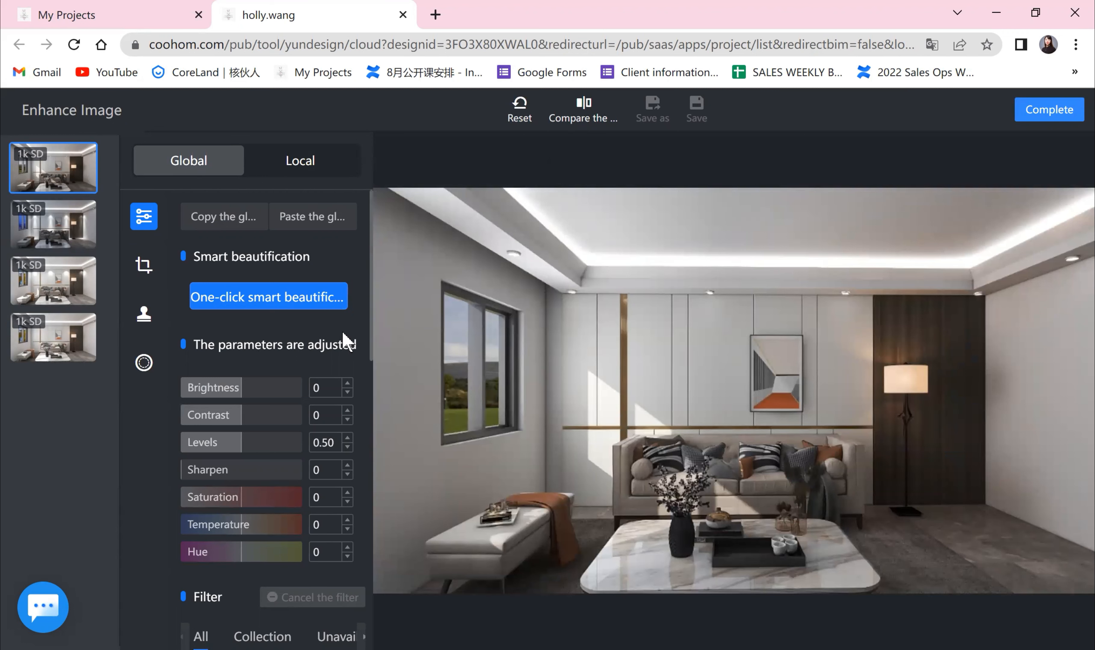
double_click(322, 387)
key(Return)
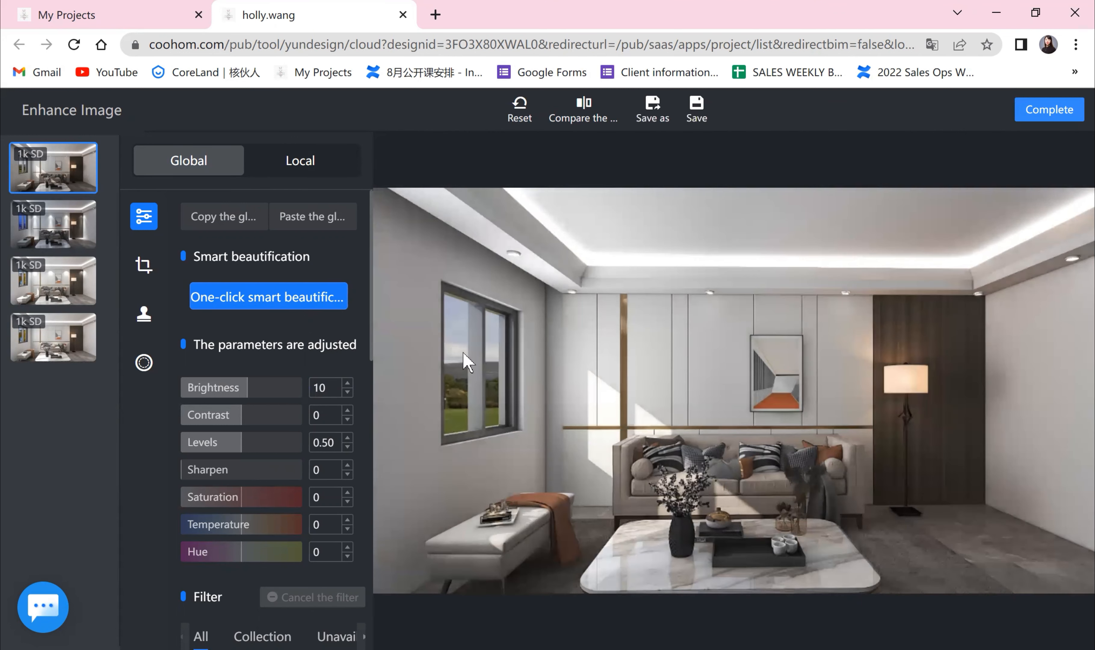
drag(328, 388, 274, 389)
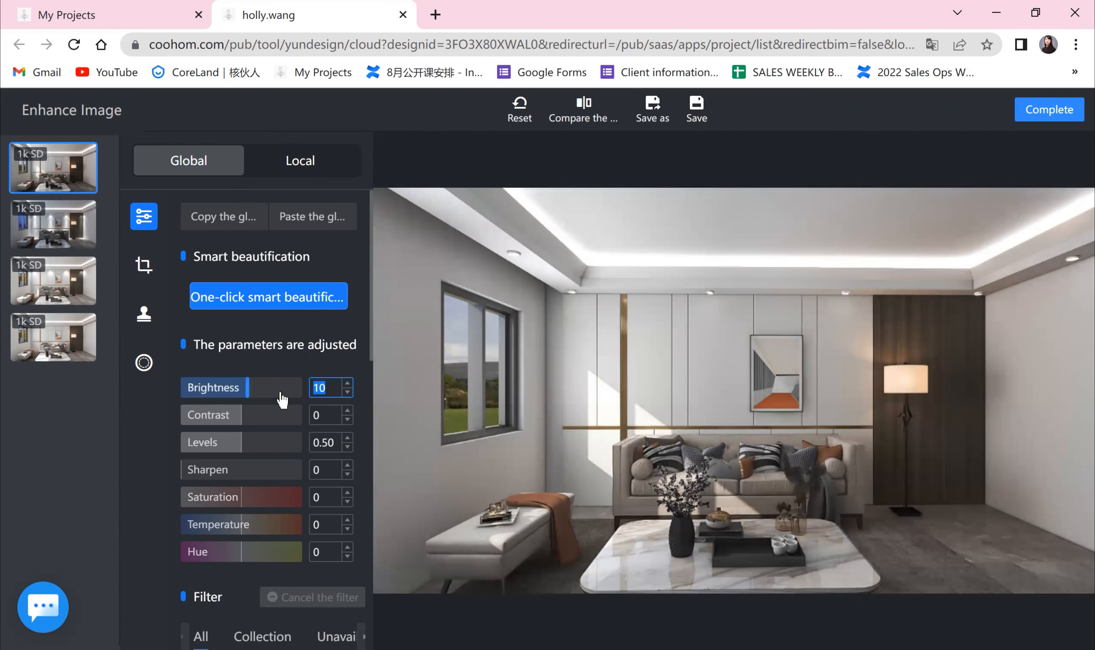
click(435, 403)
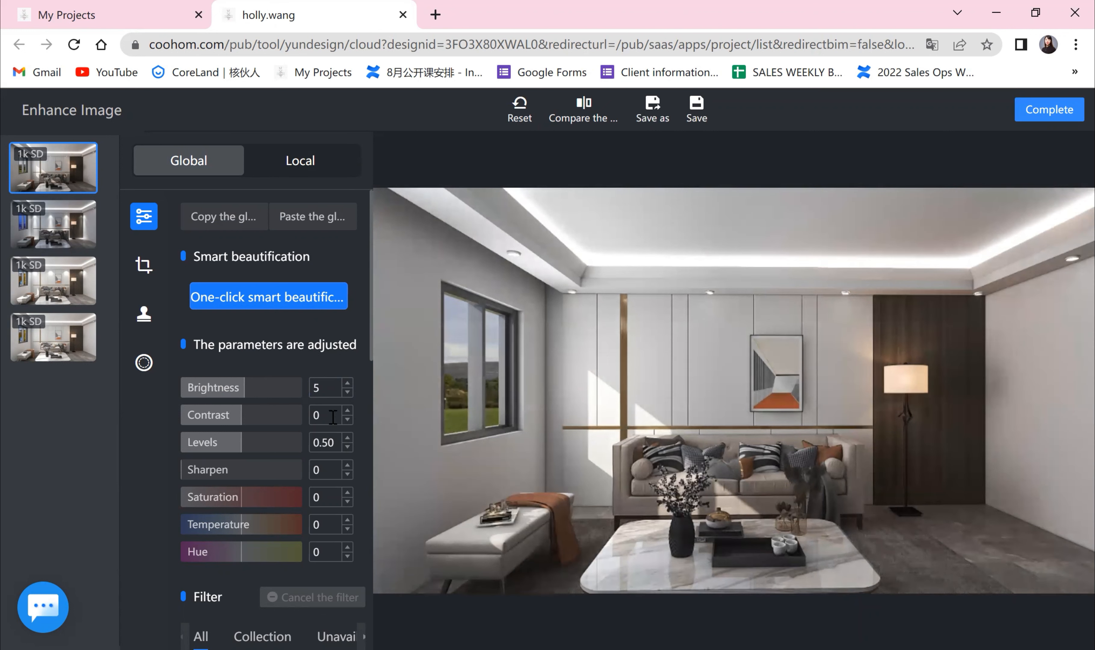
- Set the image's contrast to 10 and its sharpening to 10
click(297, 425)
text(10)
key(Return)
click(321, 471)
text(10)
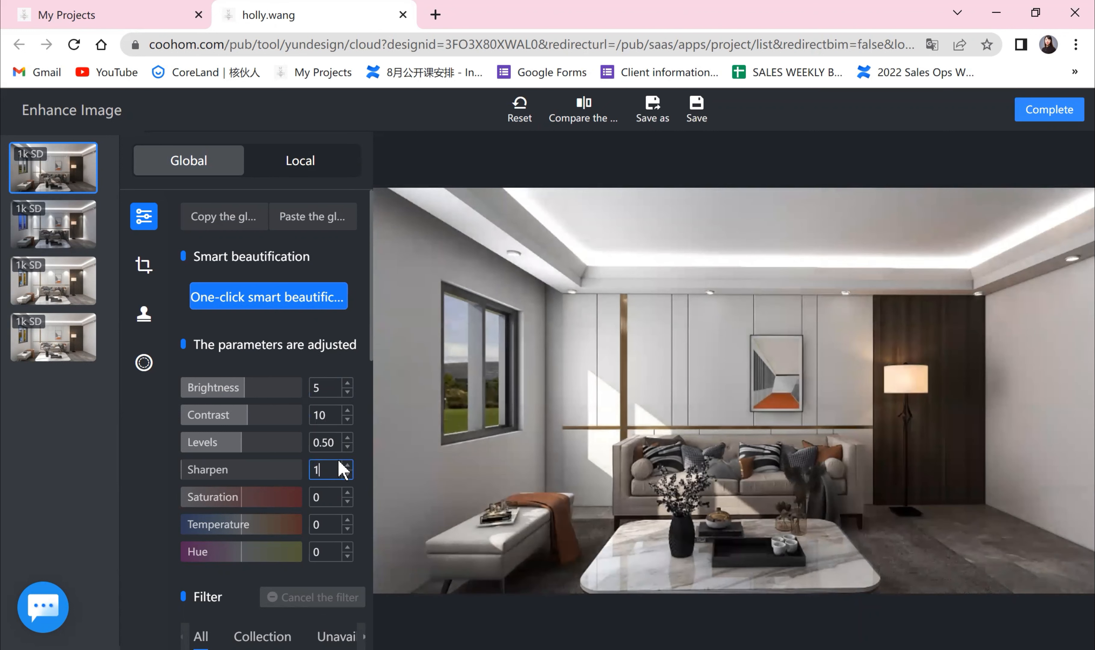
key(Return)
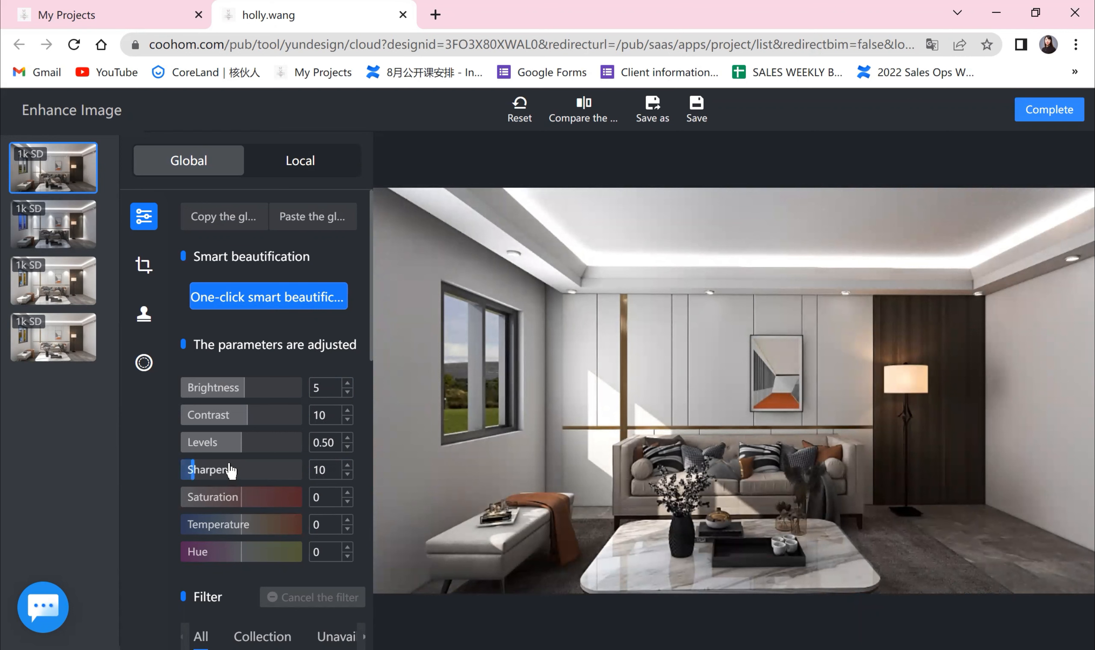
- Try the Warm, Monet and Jiangnan filters on the image and exit the enhancement without saving the picture settings
scroll(230, 470, down, 4)
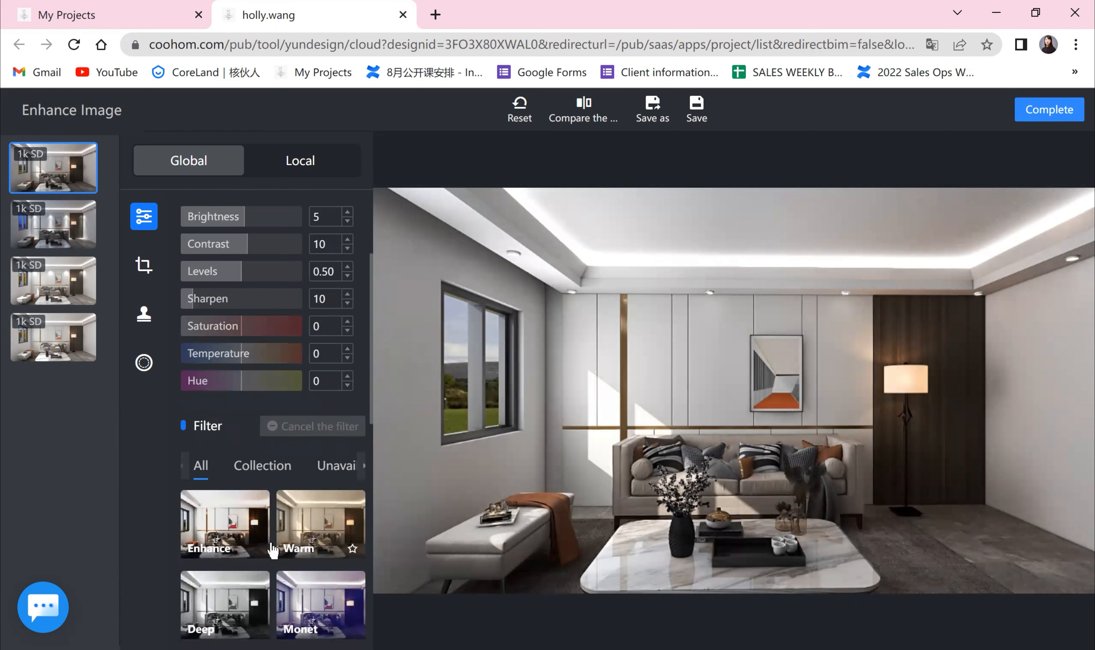
click(278, 547)
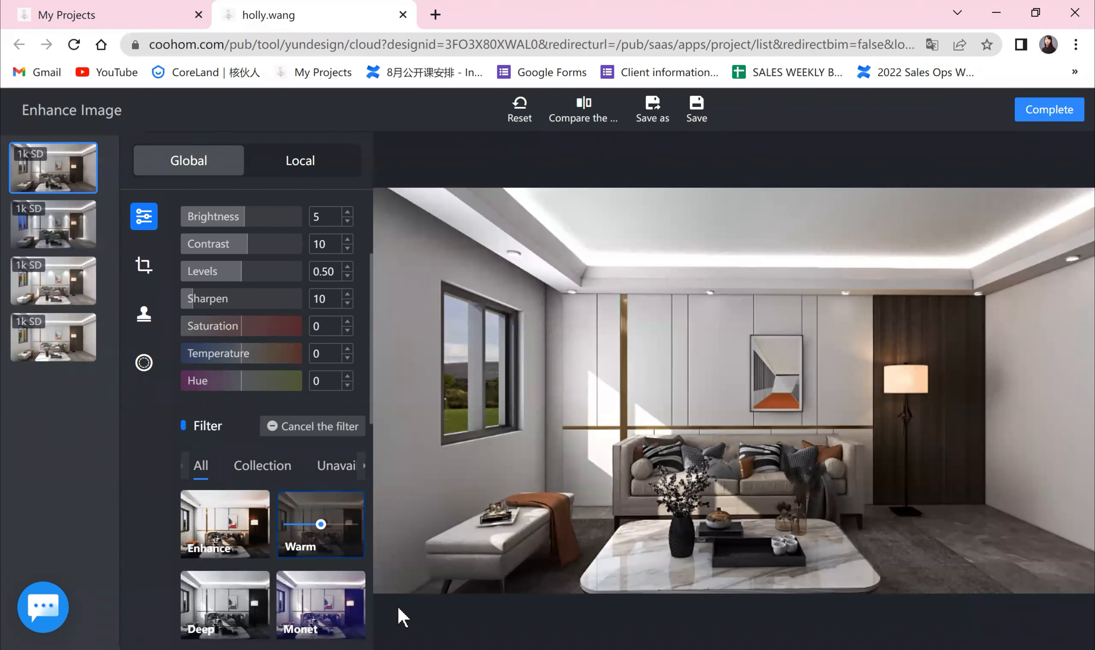
scroll(884, 493, down, 4)
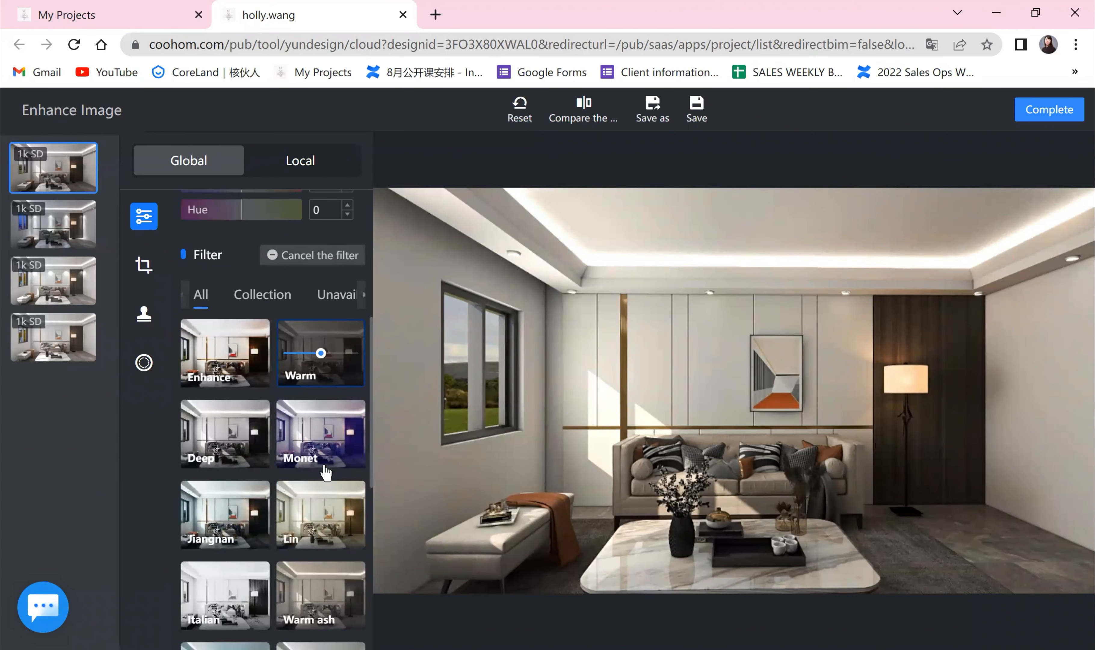
click(310, 448)
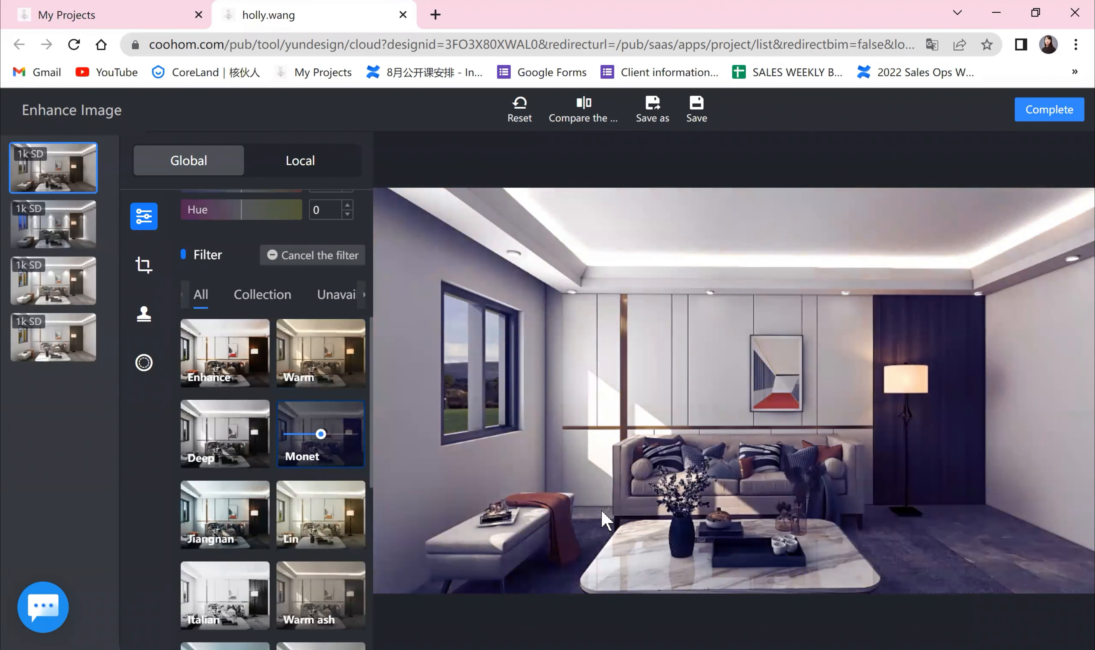
click(224, 522)
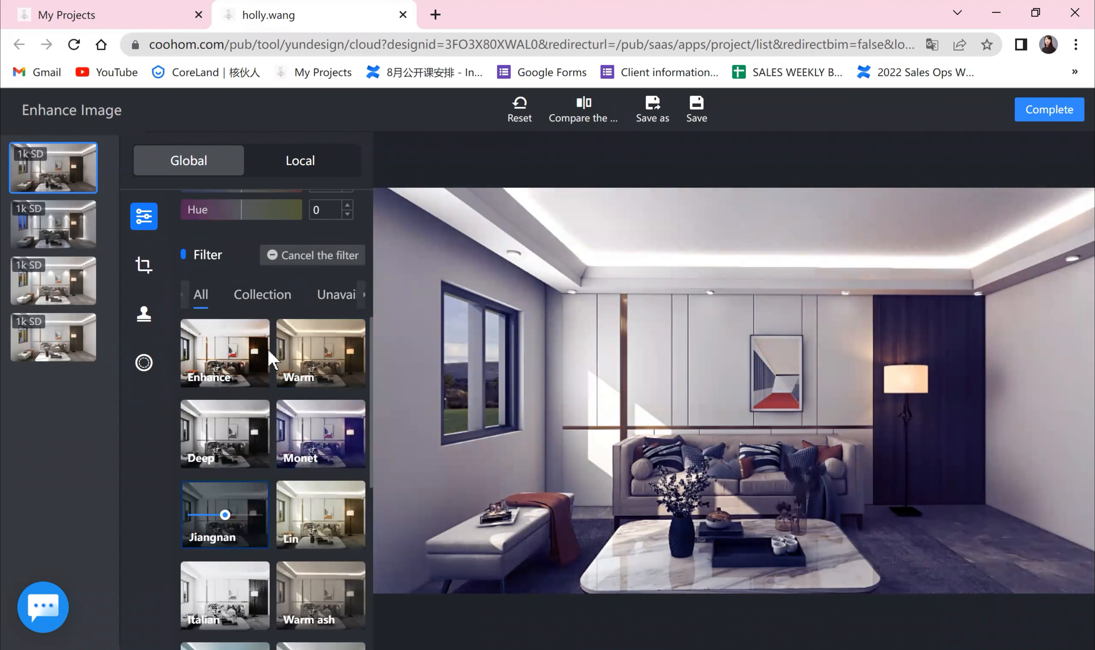
click(1047, 114)
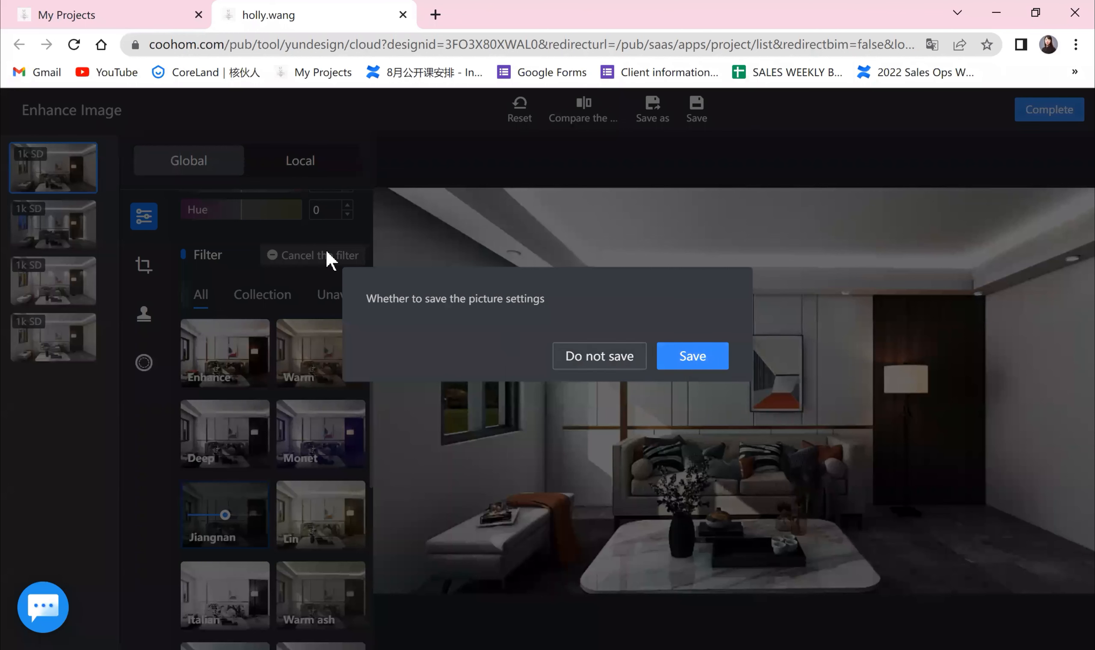
click(603, 358)
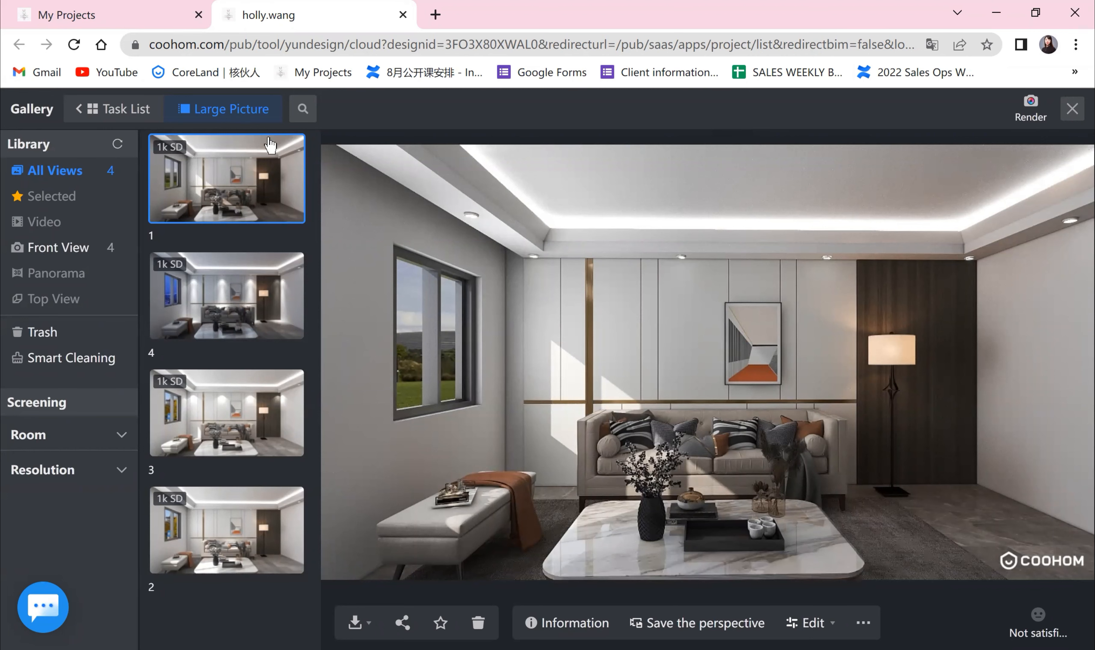
- Compare the lighting and the window view of renders 1 and 2 by alternating between them in the gallery
click(227, 528)
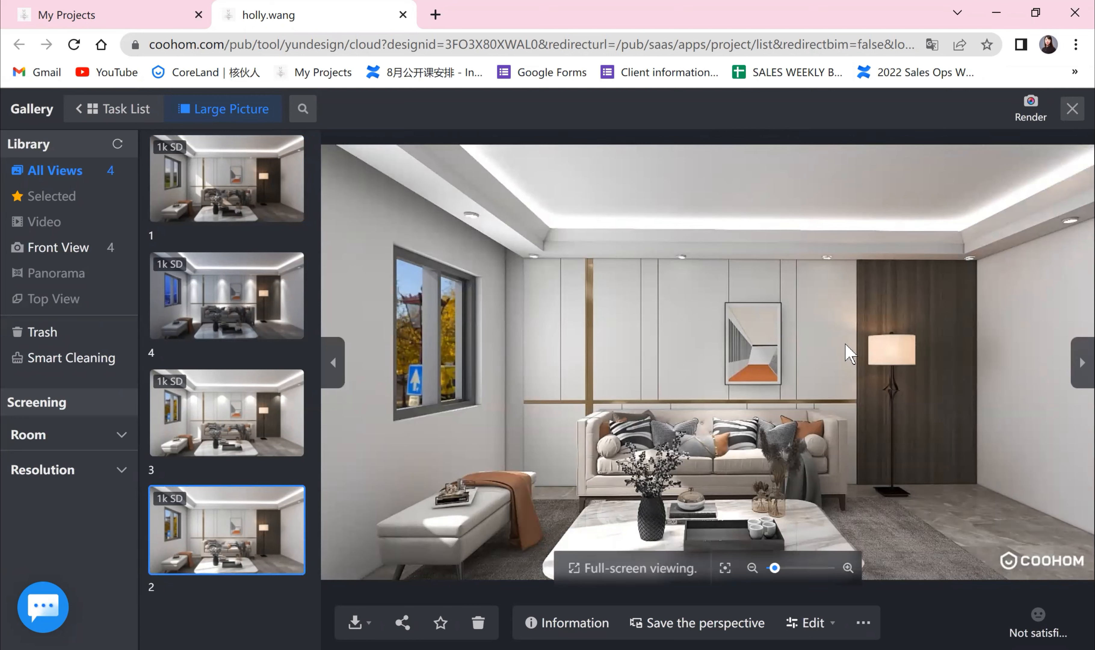
click(246, 183)
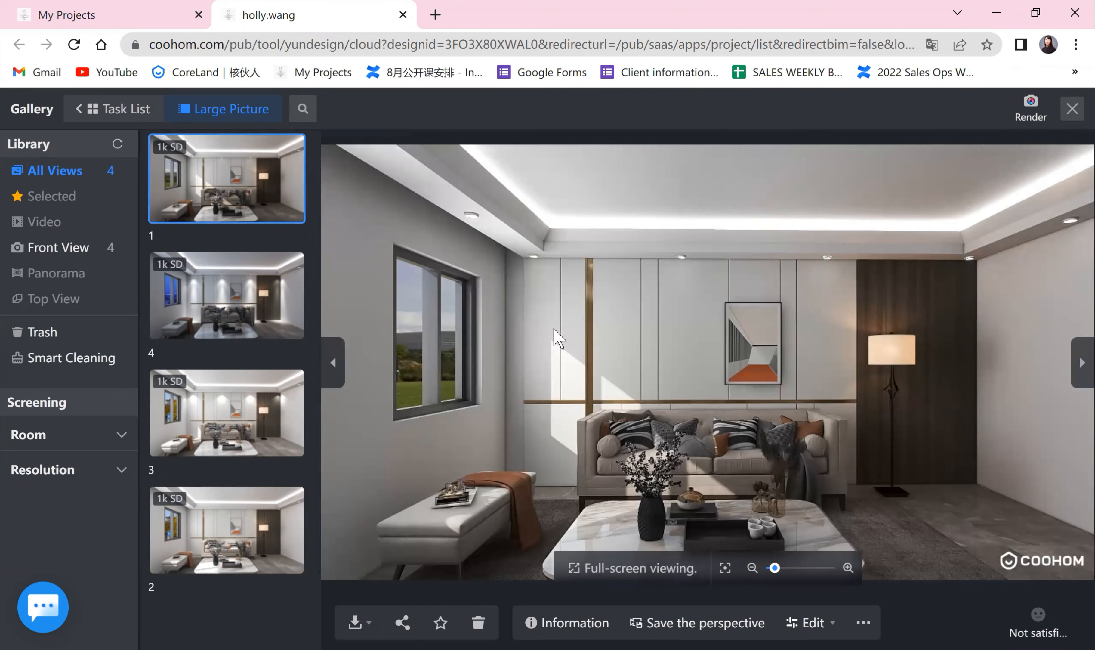
click(251, 533)
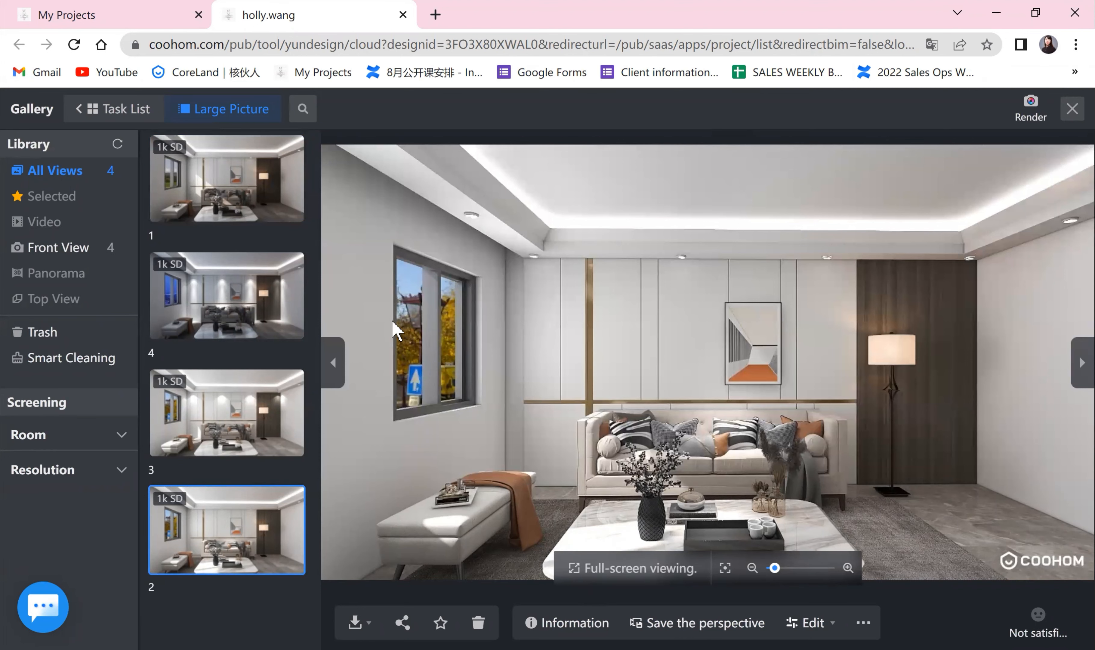
click(241, 192)
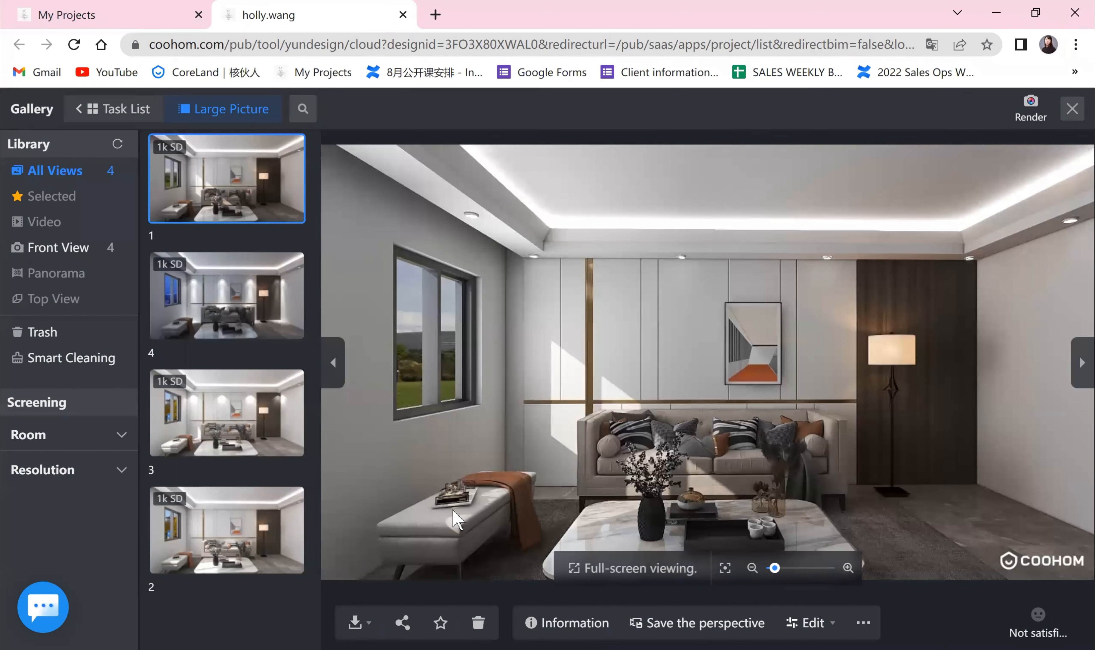
click(219, 518)
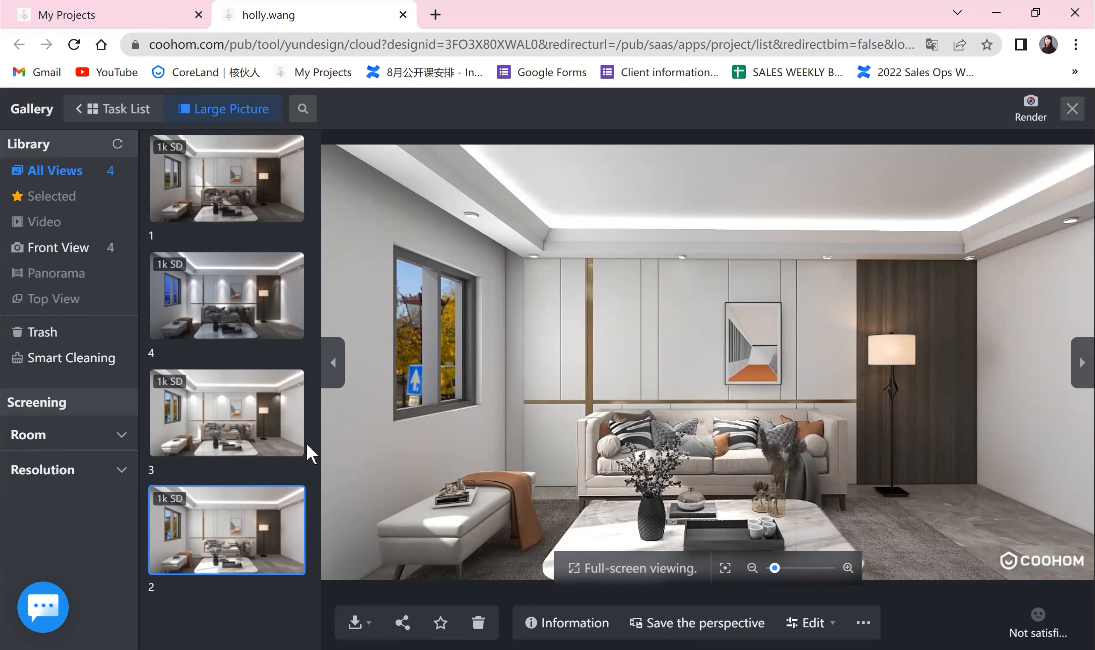
- Compare render 3's spotlight effects with render 2 and view the night lighting of render 4
click(240, 411)
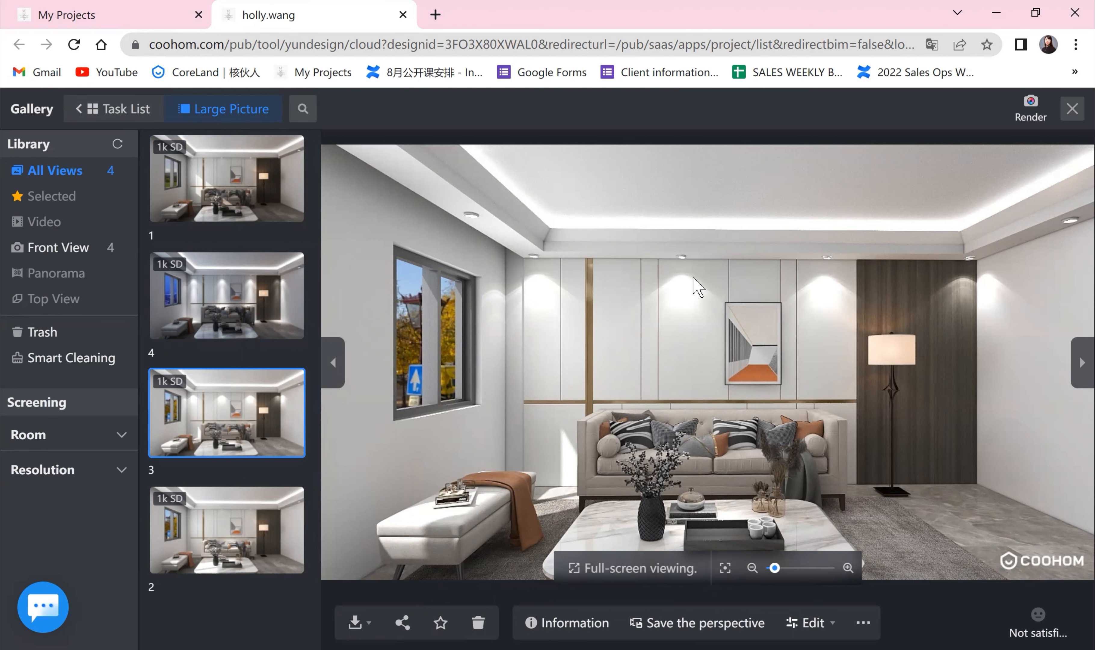
key(Right)
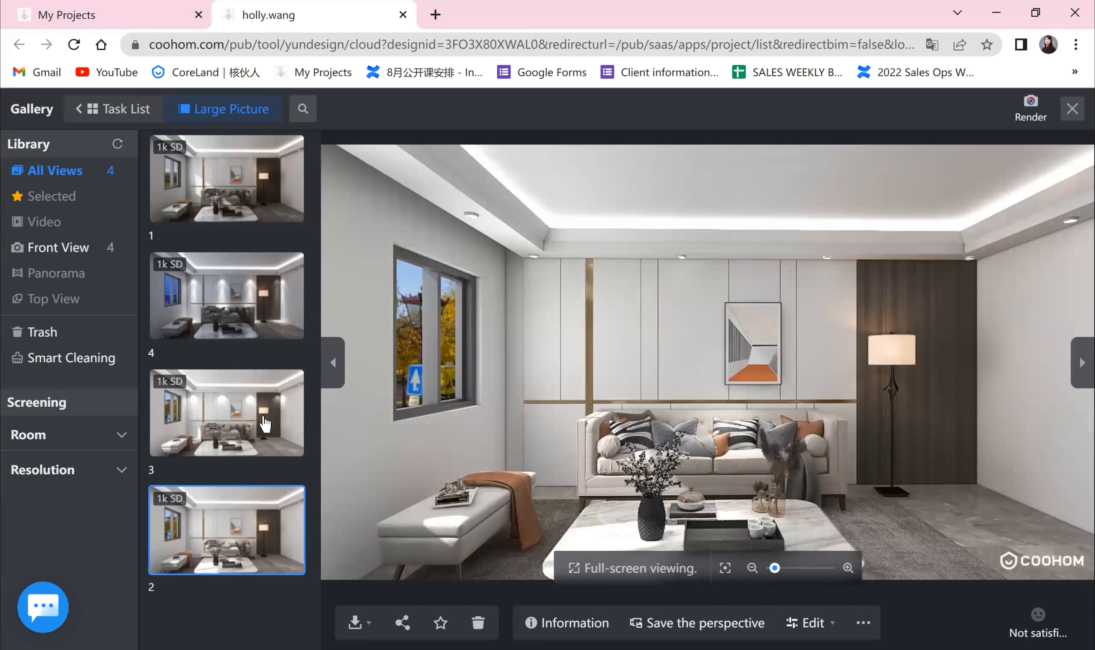
key(Left)
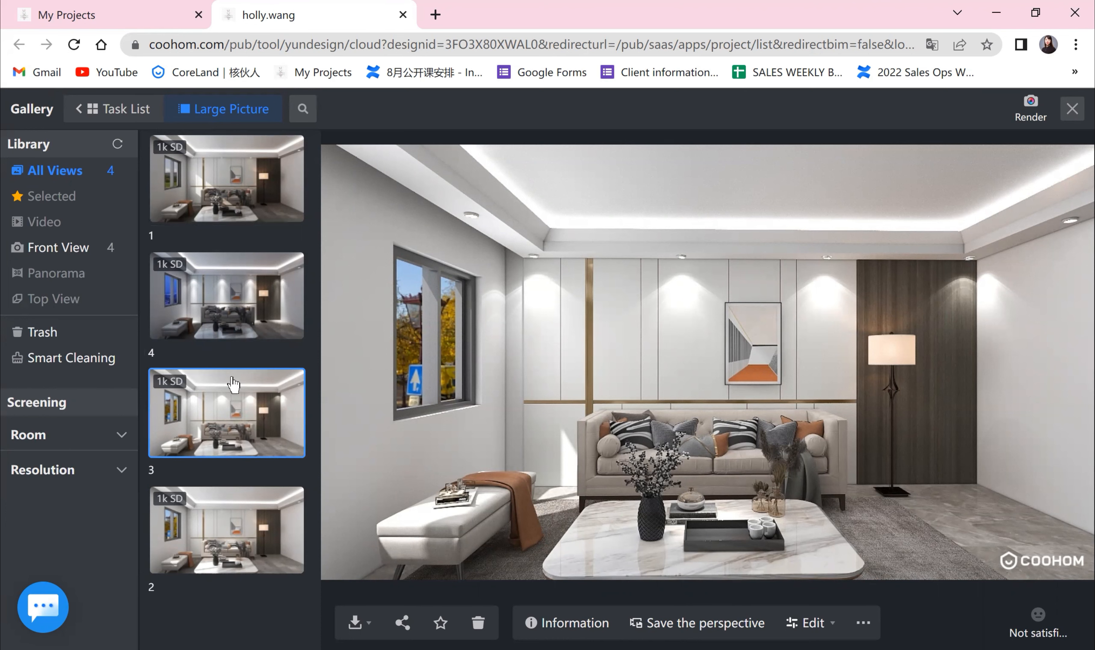
click(227, 317)
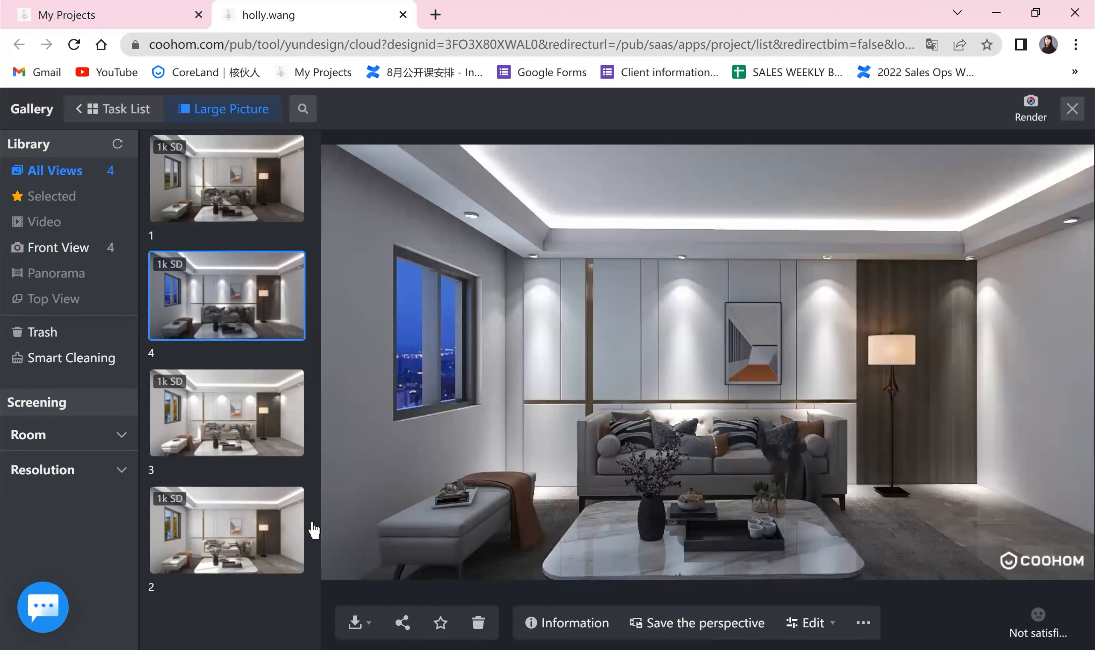
click(806, 622)
mouse_move(798, 617)
- Return to the render setup and create a custom ambient light scheme named "day 1" from the Indoor daytime template
click(1031, 109)
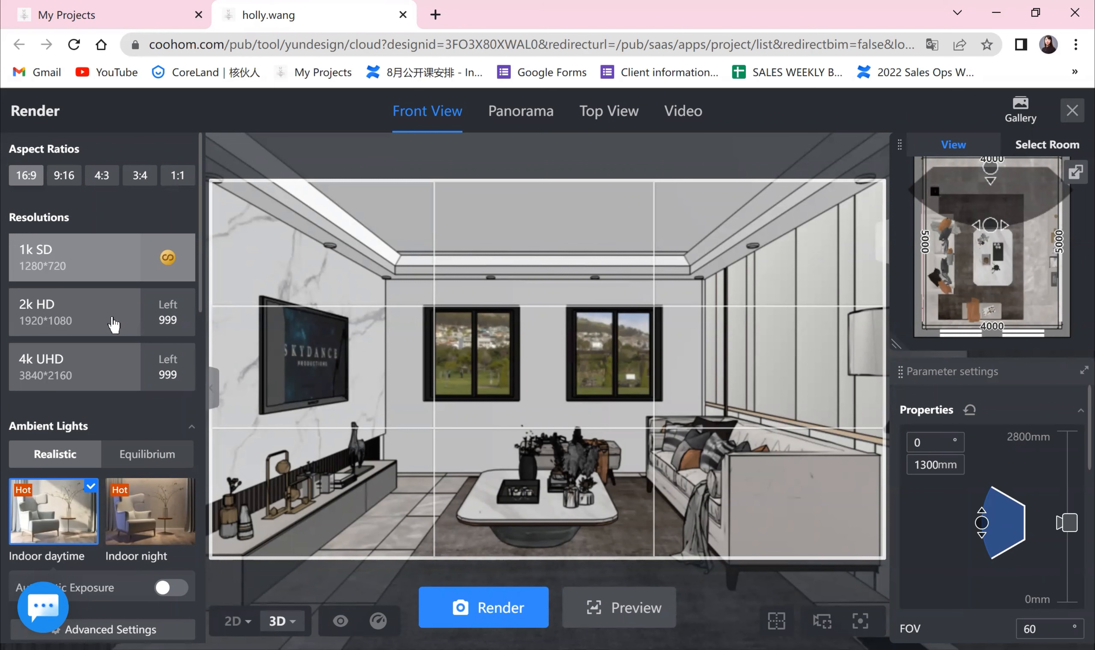
scroll(108, 361, down, 3)
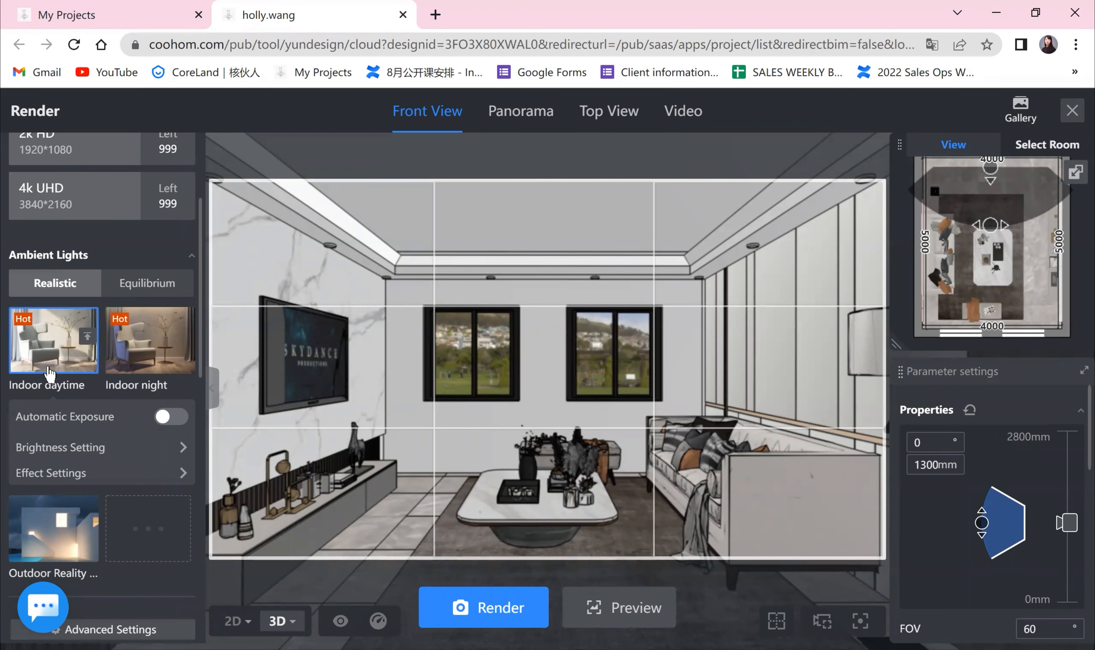
click(43, 354)
scroll(53, 391, down, 5)
scroll(96, 415, up, 3)
scroll(96, 415, up, 5)
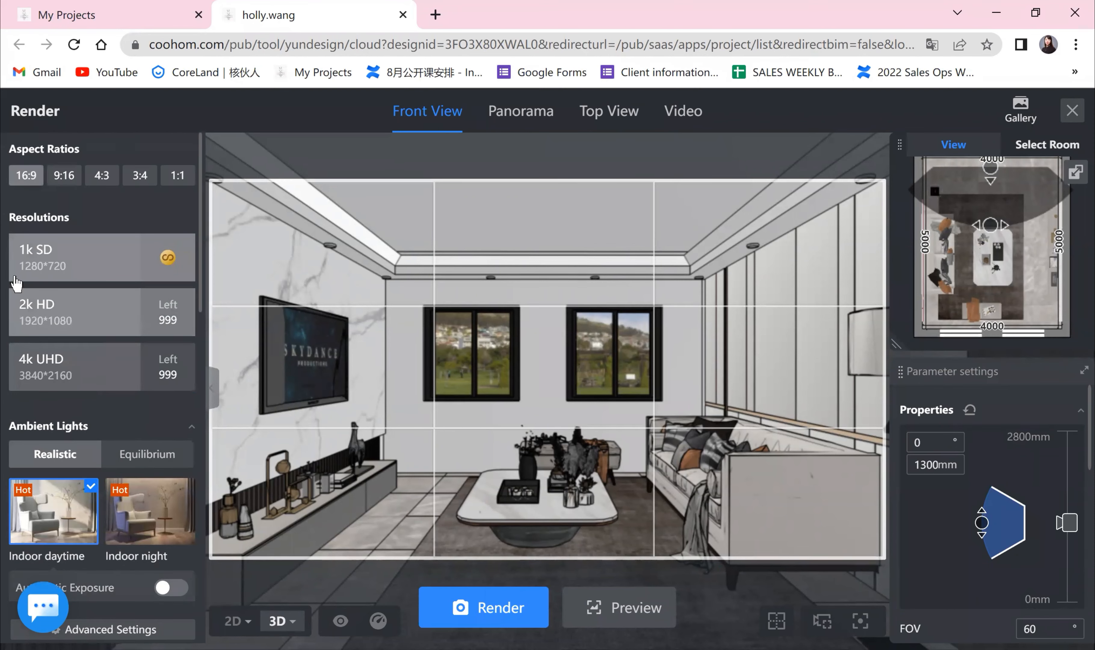
scroll(87, 440, down, 2)
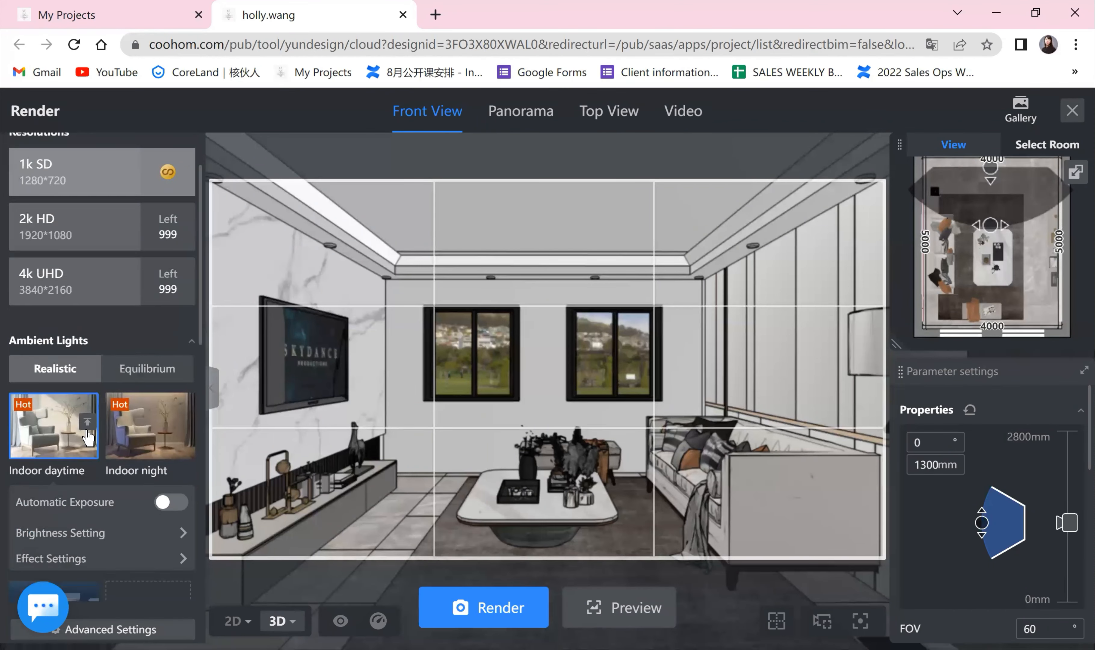
scroll(88, 437, down, 6)
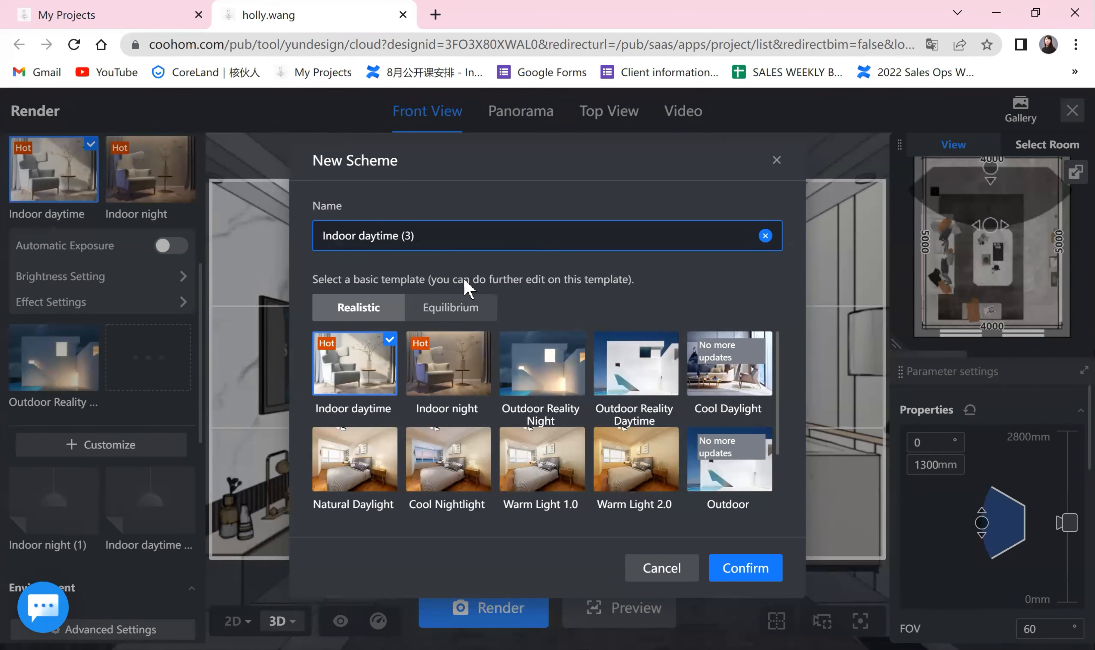
key(ctrl+a)
text(day 1)
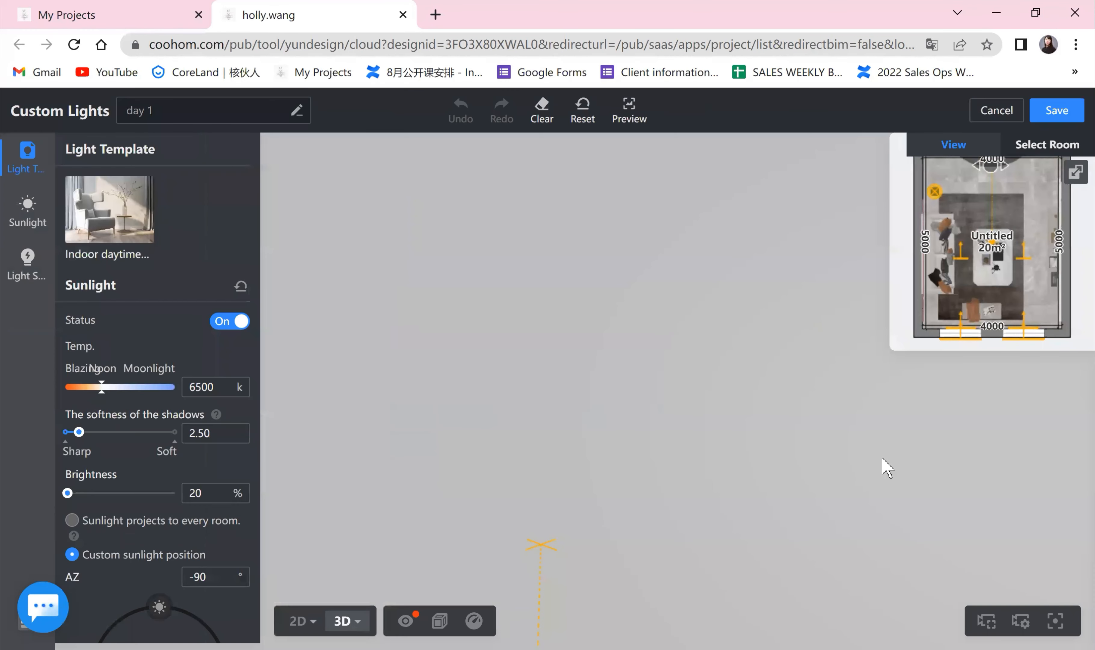
- Show the room's light layout in 2D, enlarge the small 3D view and turn it towards the TV wall
click(295, 622)
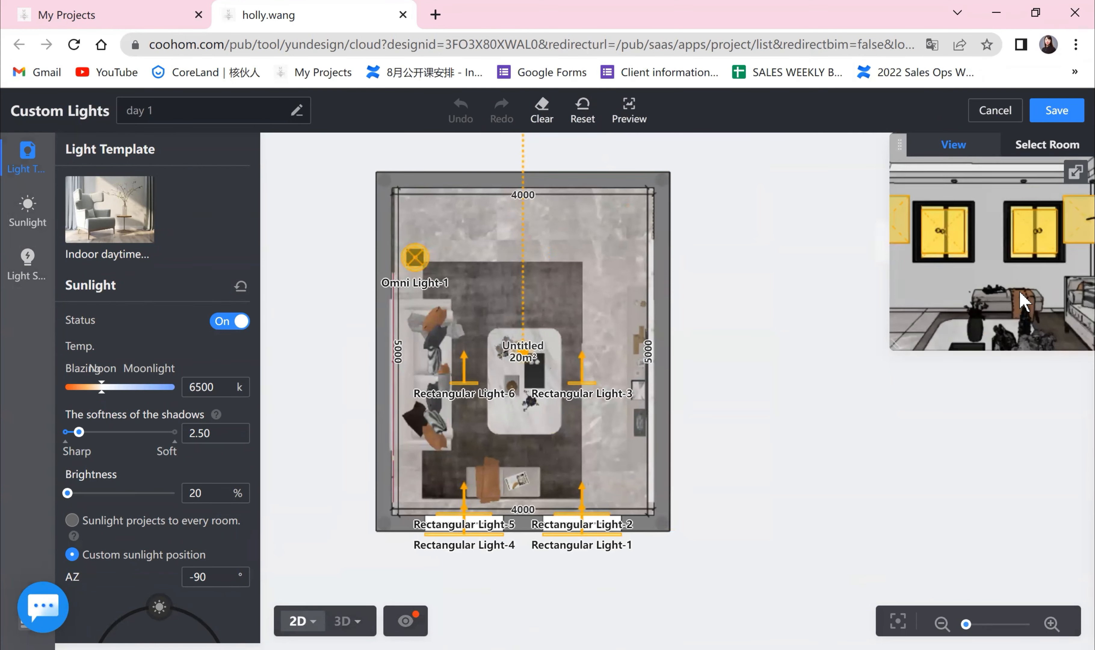
scroll(985, 315, down, 3)
drag(892, 341, 758, 374)
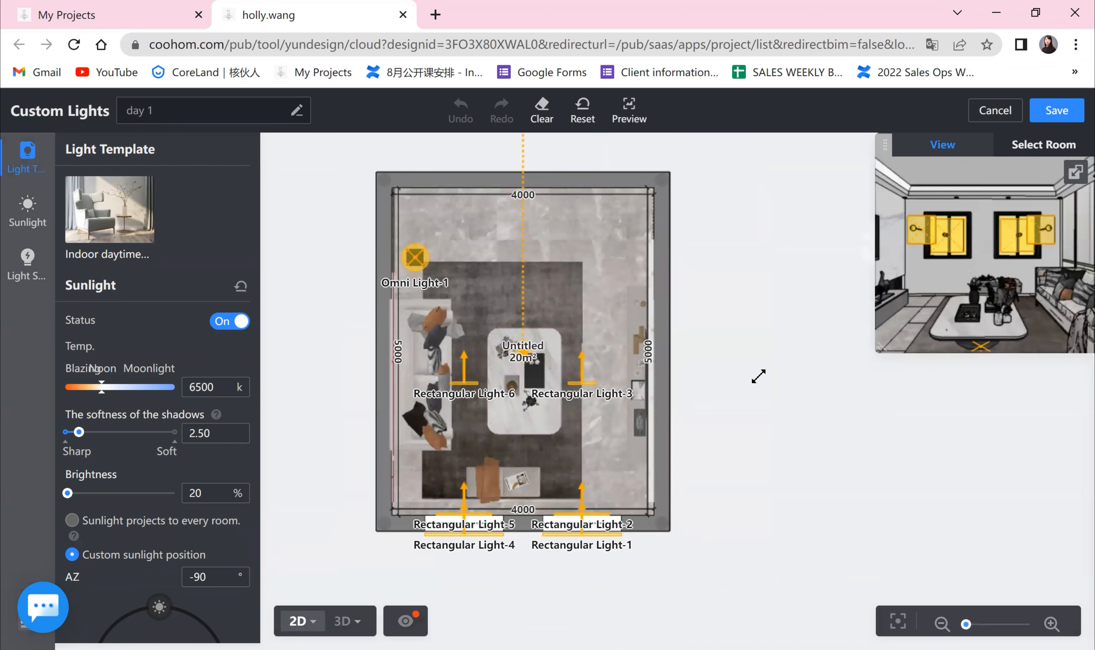
mouse_move(935, 308)
mouse_down()
mouse_move(845, 298)
mouse_move(944, 307)
mouse_up()
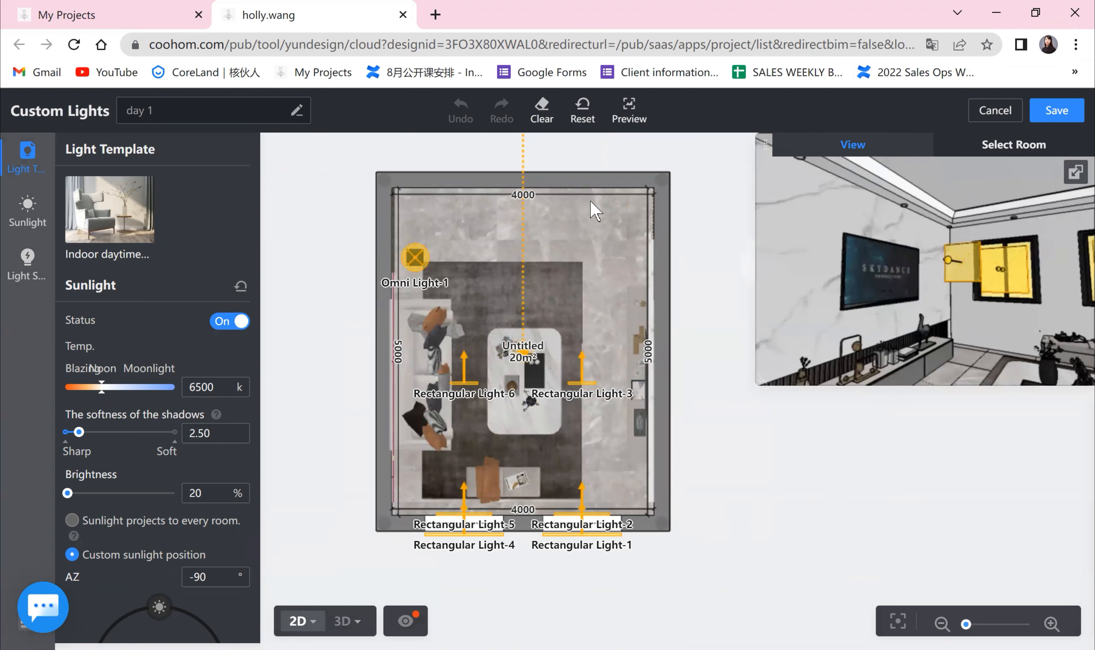
- Select the sun in the room's light layout to show its path, dismiss the multi-select hint, and deselect it
scroll(588, 201, down, 2)
drag(589, 201, 593, 283)
click(543, 186)
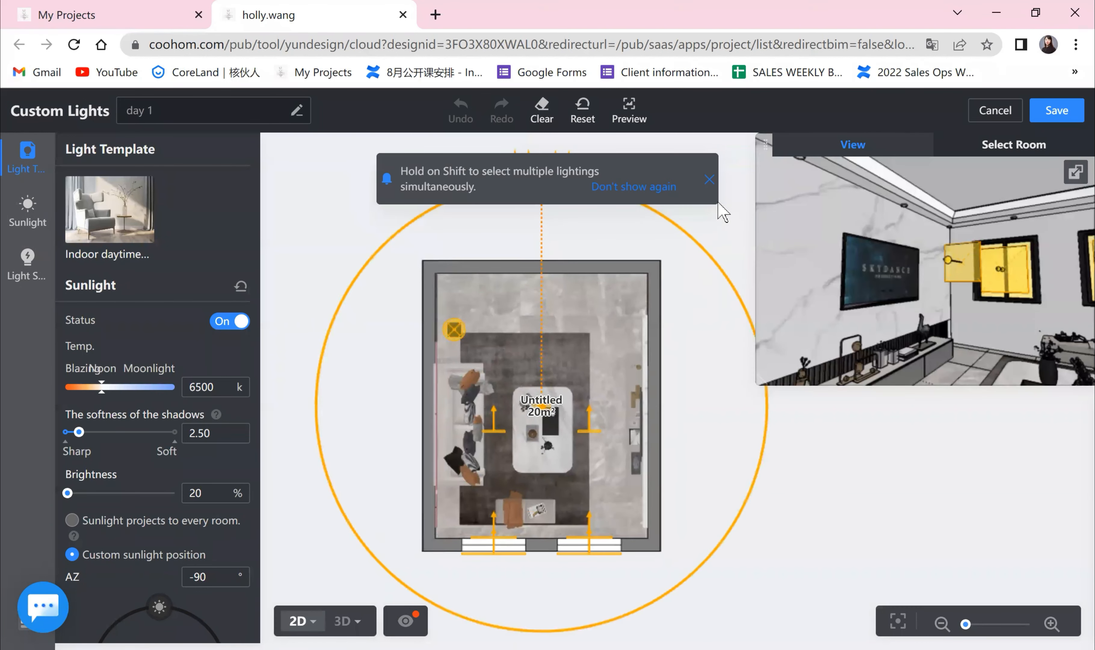
click(709, 180)
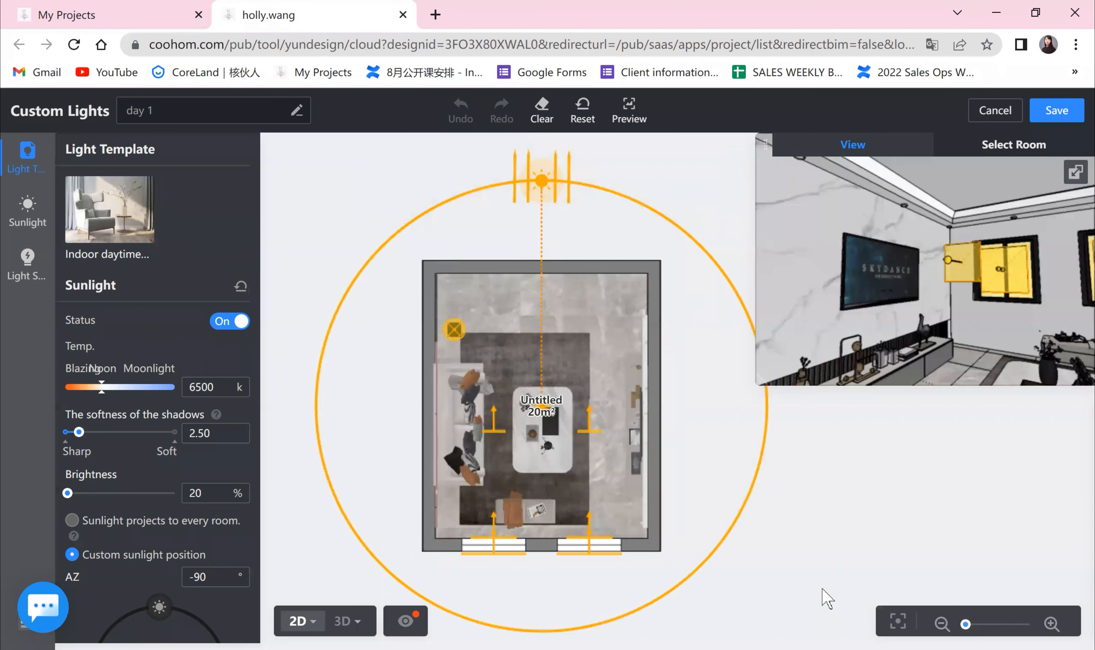
click(756, 540)
scroll(756, 539, up, 2)
drag(756, 531, 782, 489)
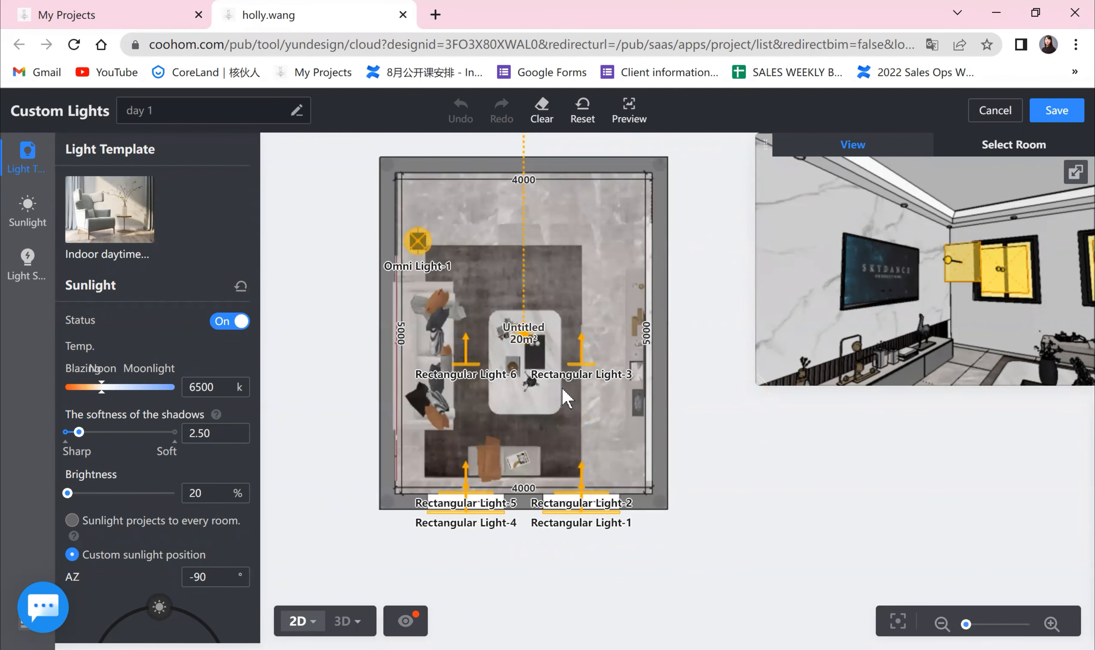
- Open the properties of Rectangular Light-6, deselect it, and turn the small 3D view to the floor lamp holding Omni Light-1
click(466, 364)
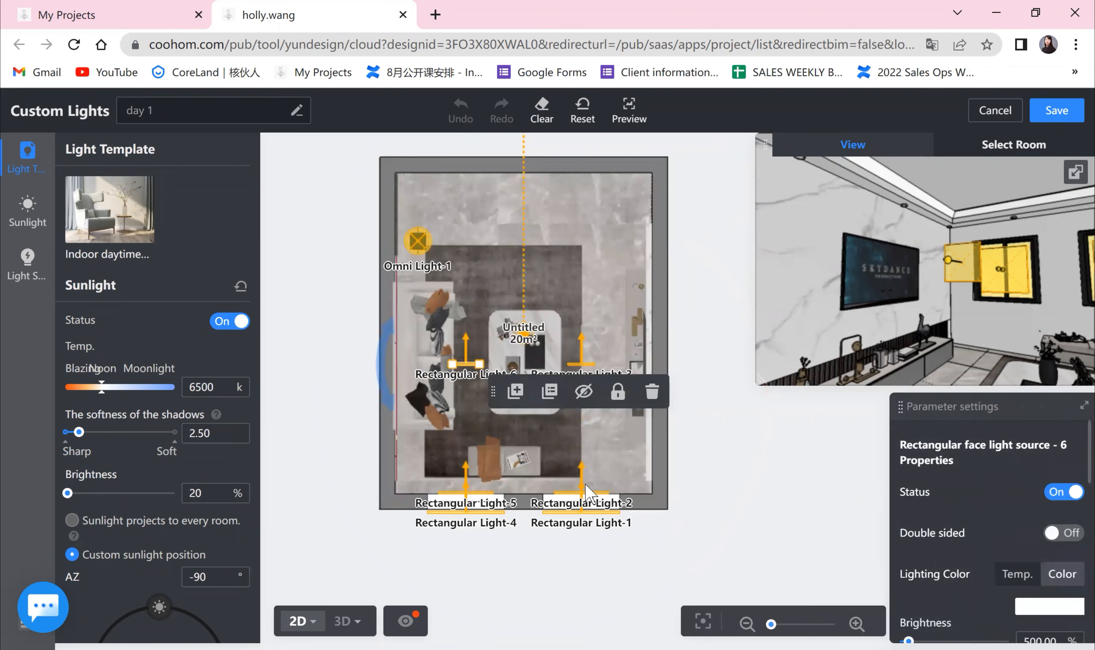
click(740, 490)
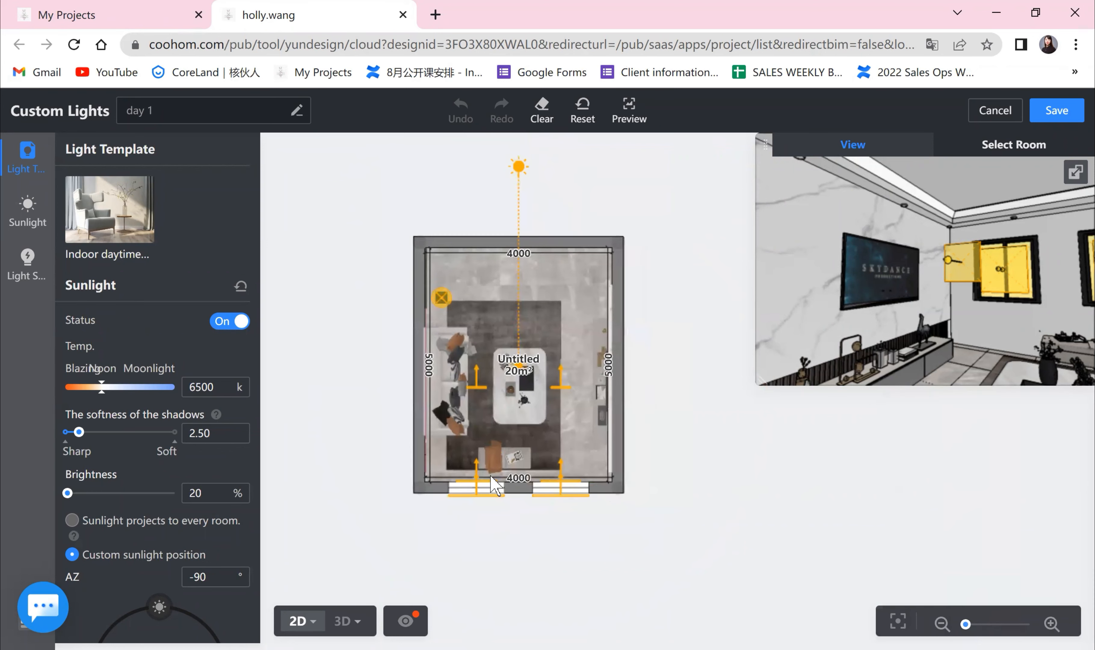
scroll(566, 486, up, 2)
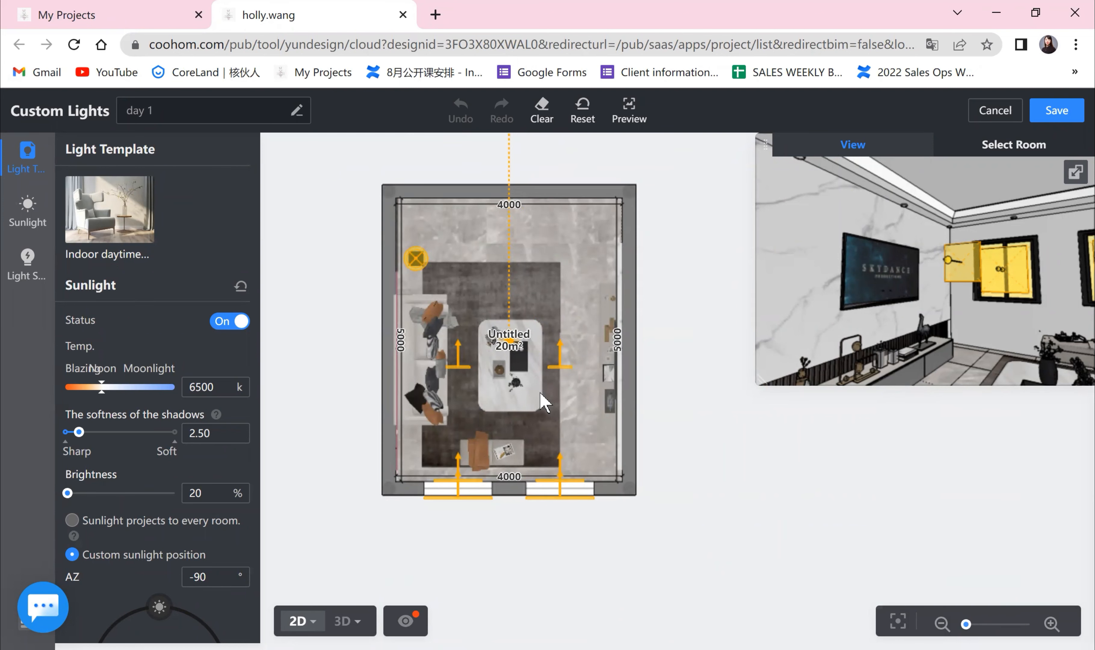
scroll(417, 317, up, 1)
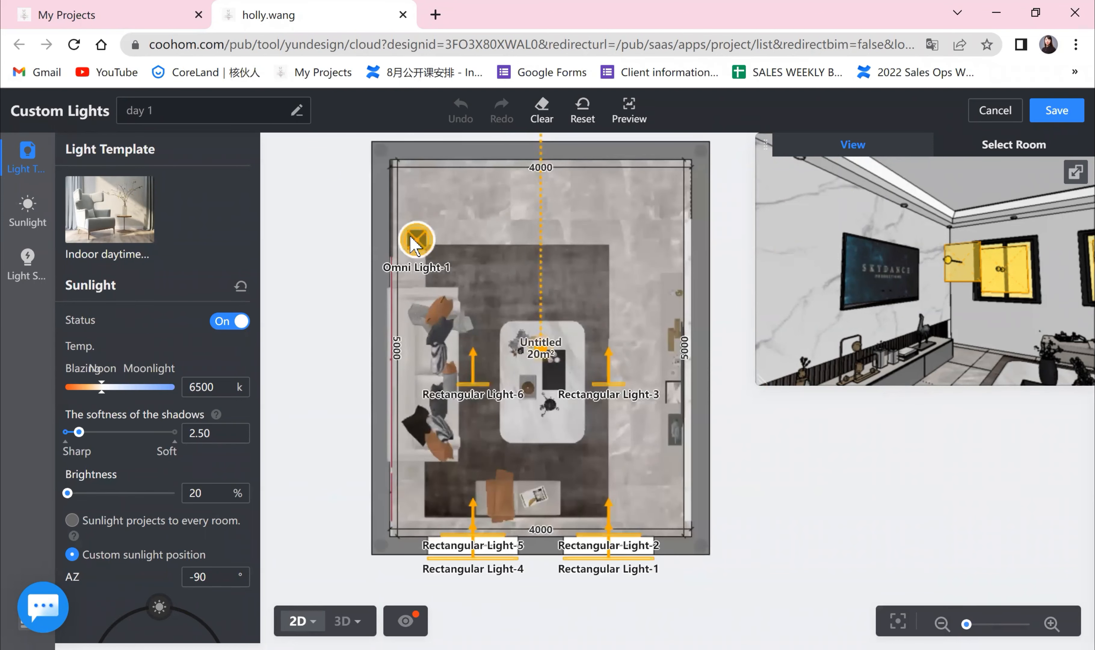
drag(941, 316, 964, 236)
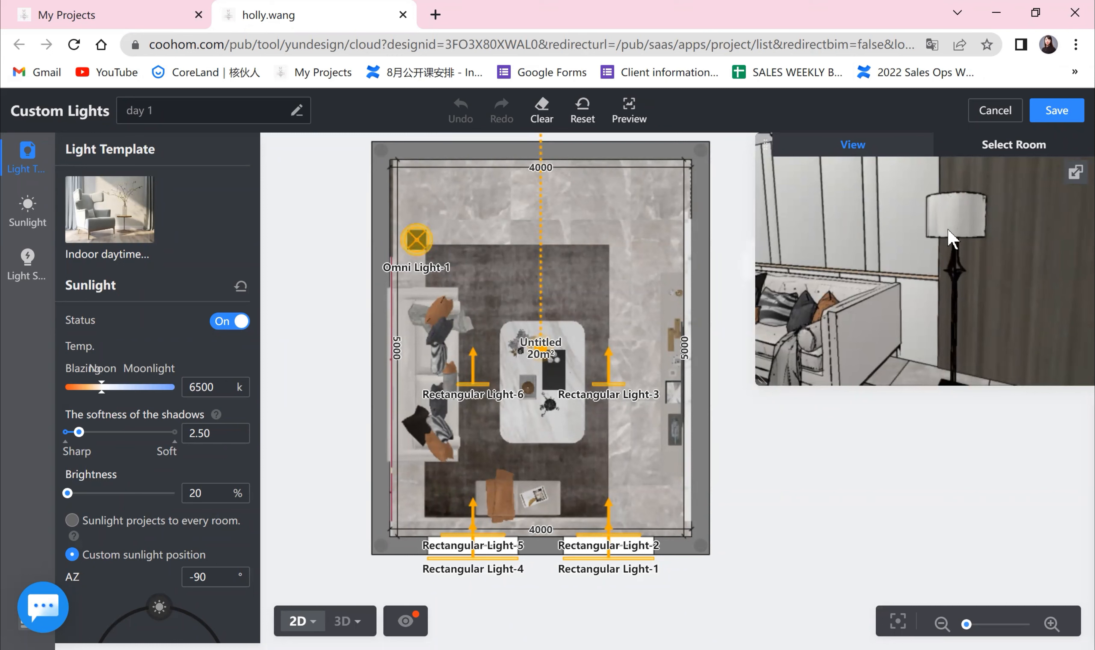
- Move the sun along its circle around the room to the window side, at an azimuth of 110°
scroll(630, 289, down, 2)
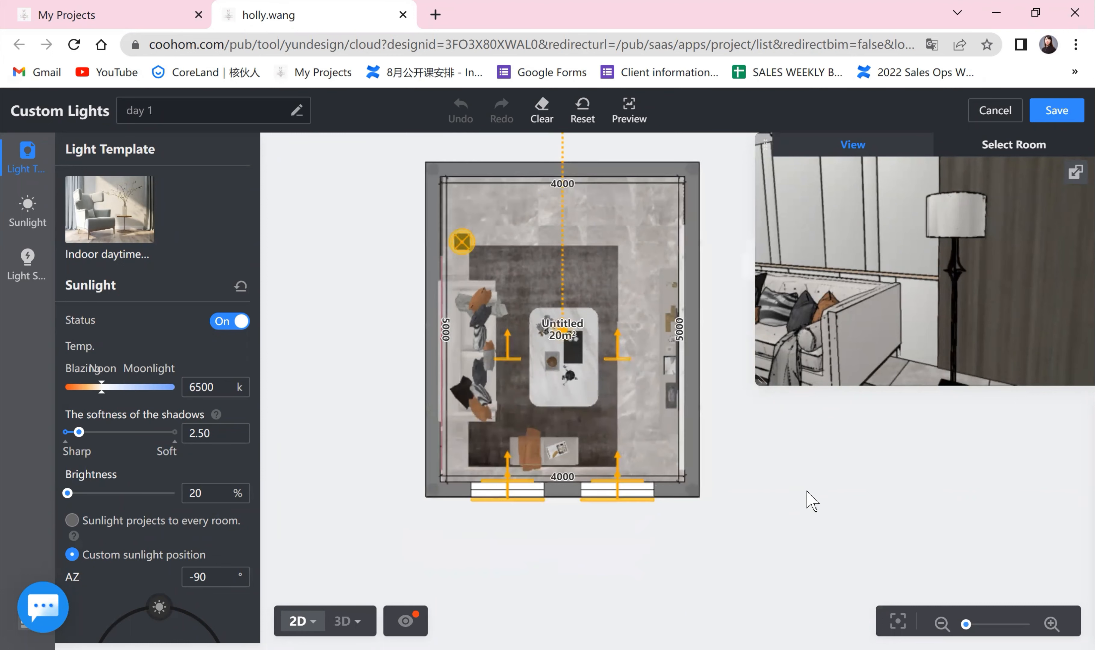
drag(809, 501, 809, 576)
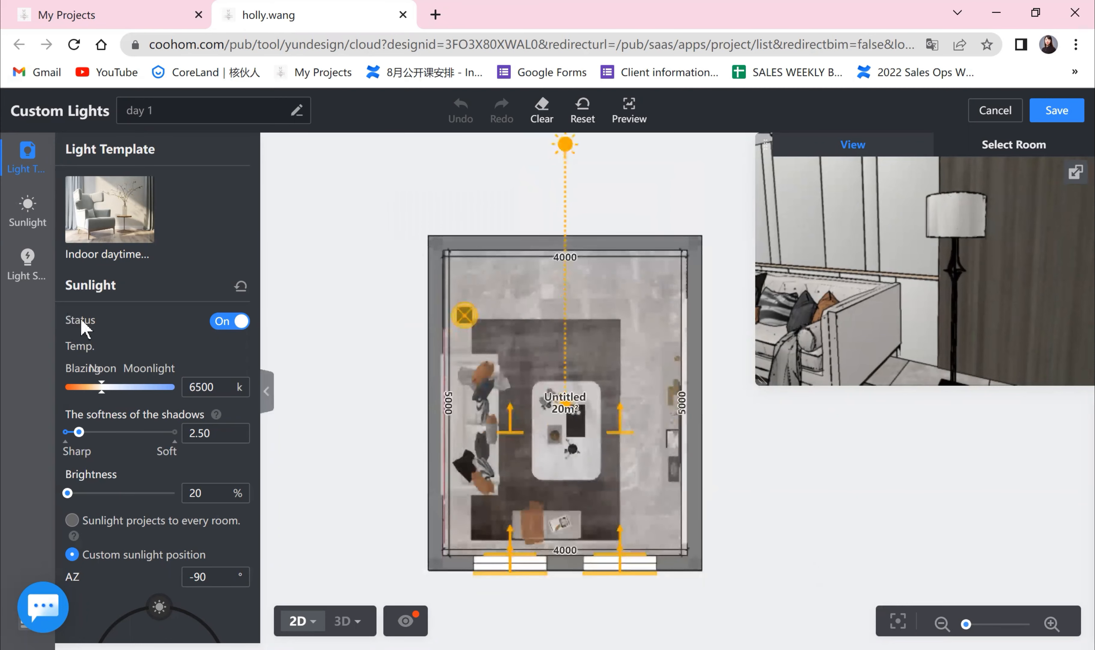
click(562, 153)
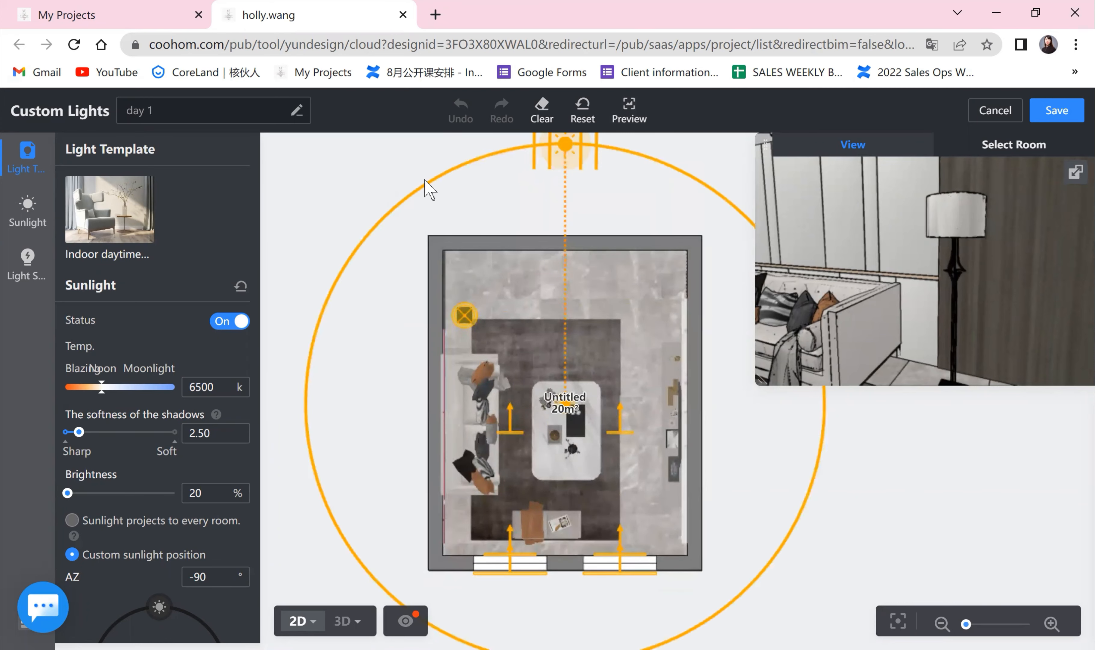
drag(565, 146, 313, 391)
drag(556, 421, 686, 470)
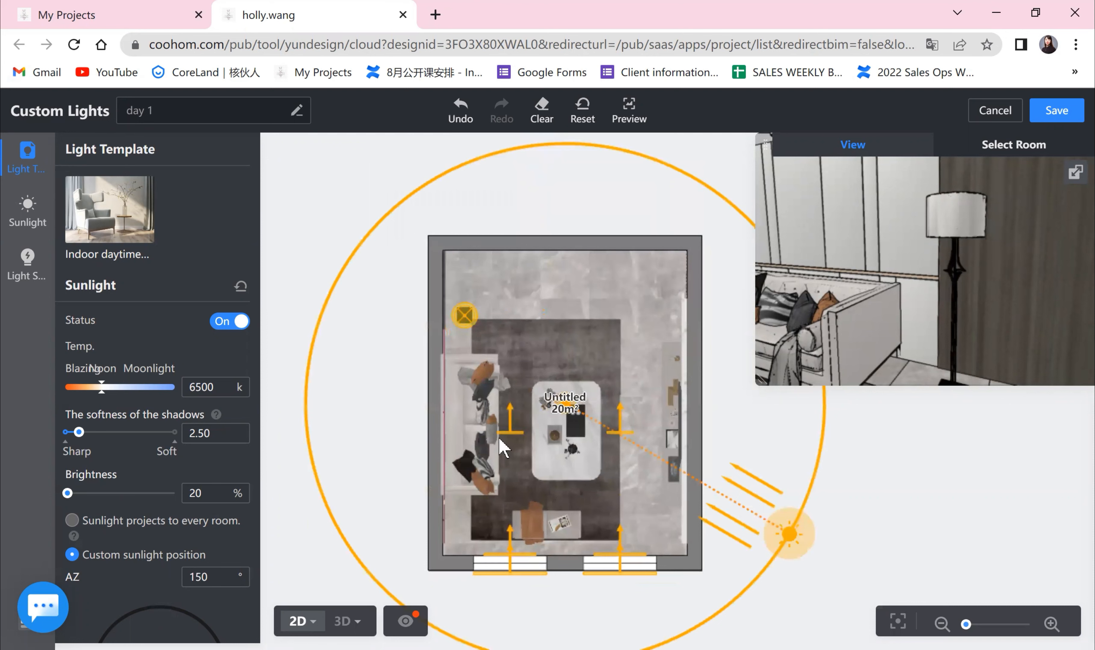
drag(502, 446, 618, 557)
scroll(660, 422, down, 1)
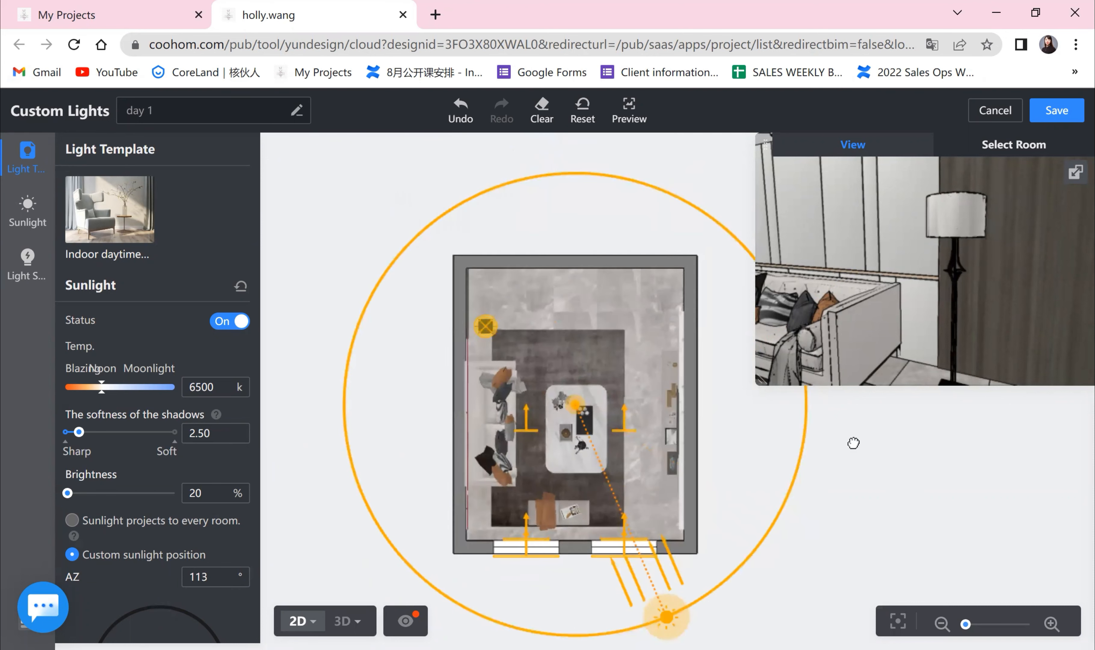
drag(852, 443, 797, 379)
drag(450, 365, 332, 402)
drag(555, 594, 610, 595)
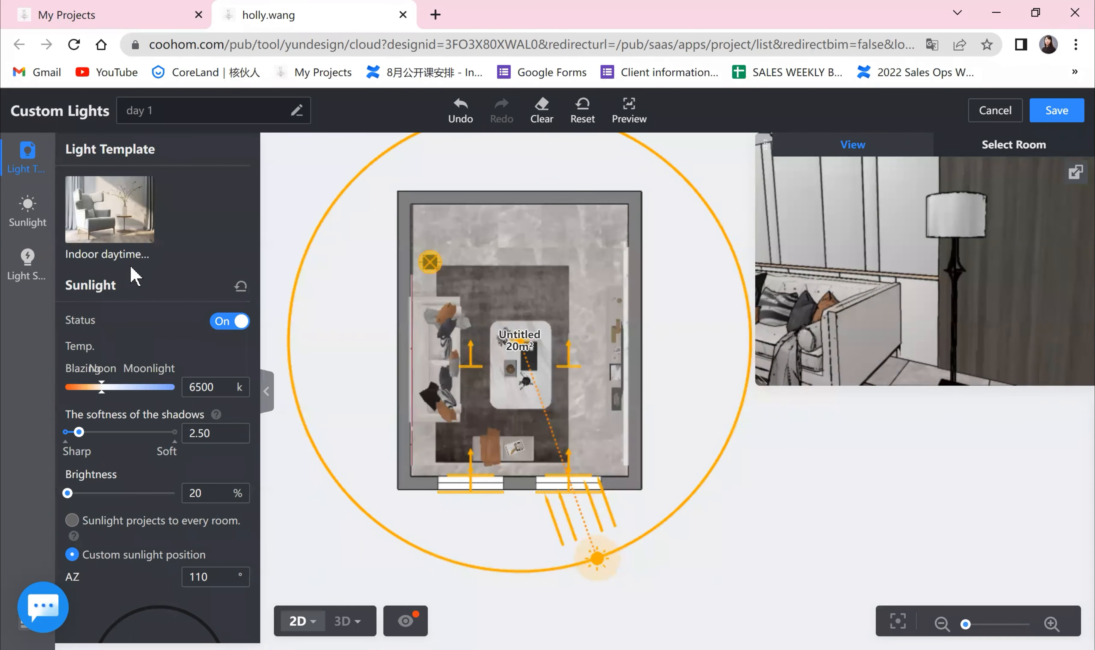
- Look through the sunlight settings and turn the sun to the sofa side of the room, at an azimuth of 4°
scroll(133, 284, down, 10)
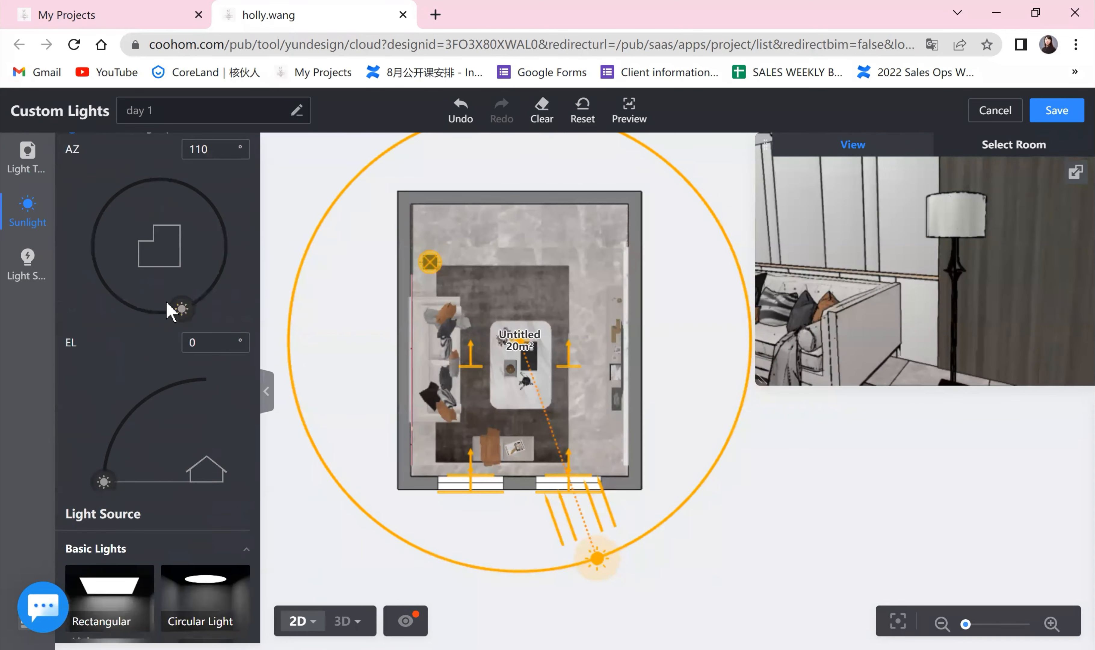
scroll(168, 306, up, 8)
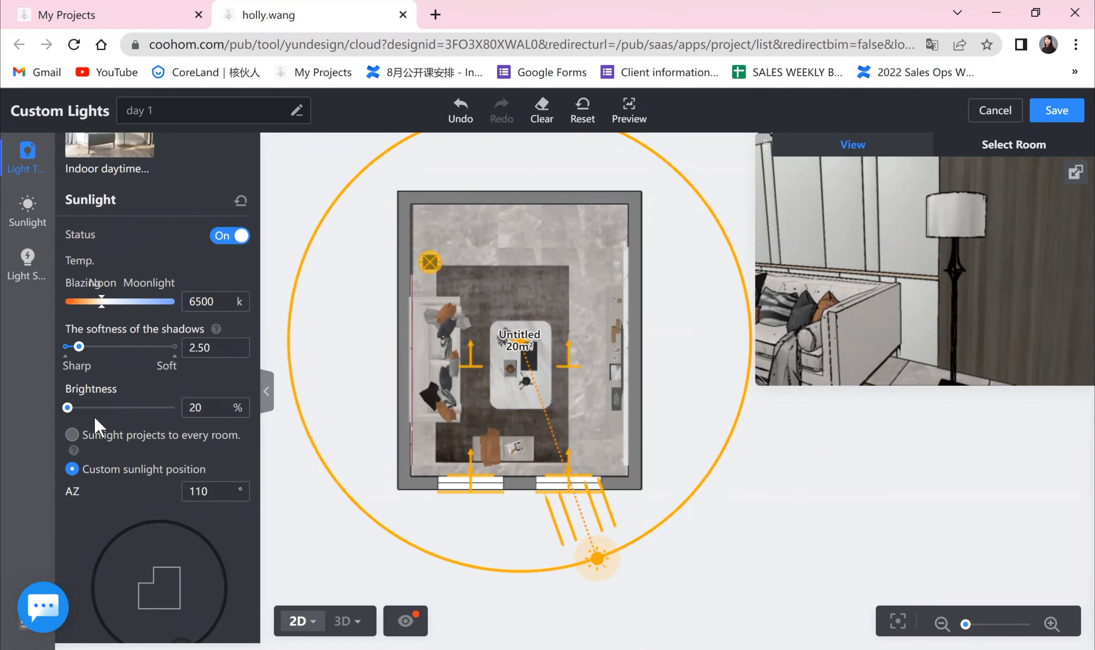
scroll(98, 424, down, 2)
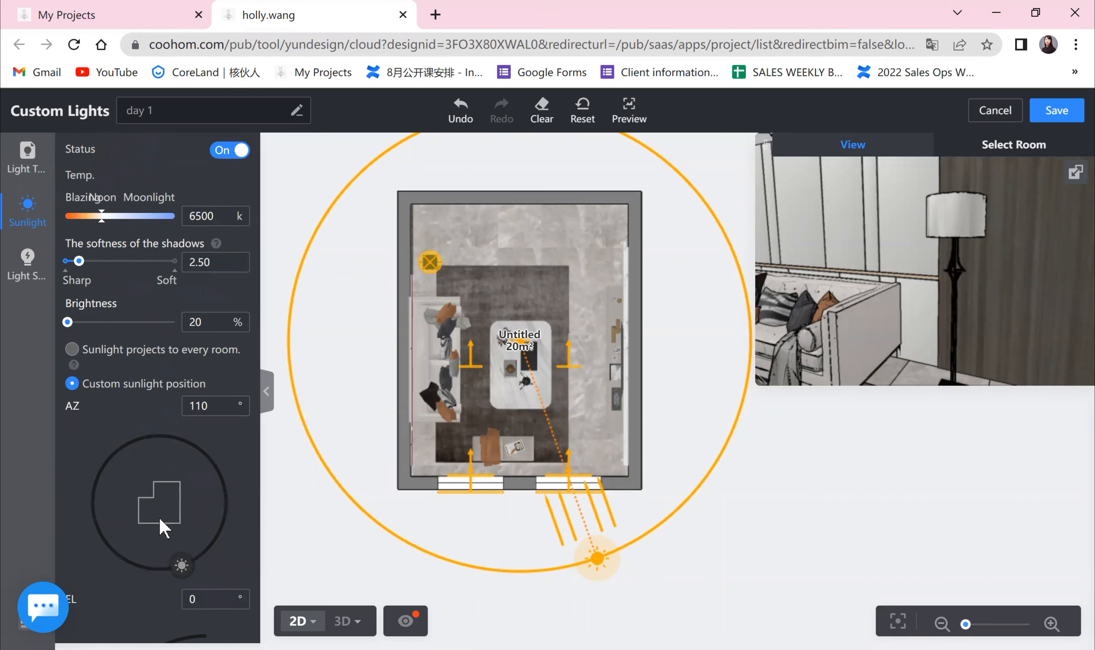
drag(180, 565, 92, 506)
scroll(171, 481, down, 6)
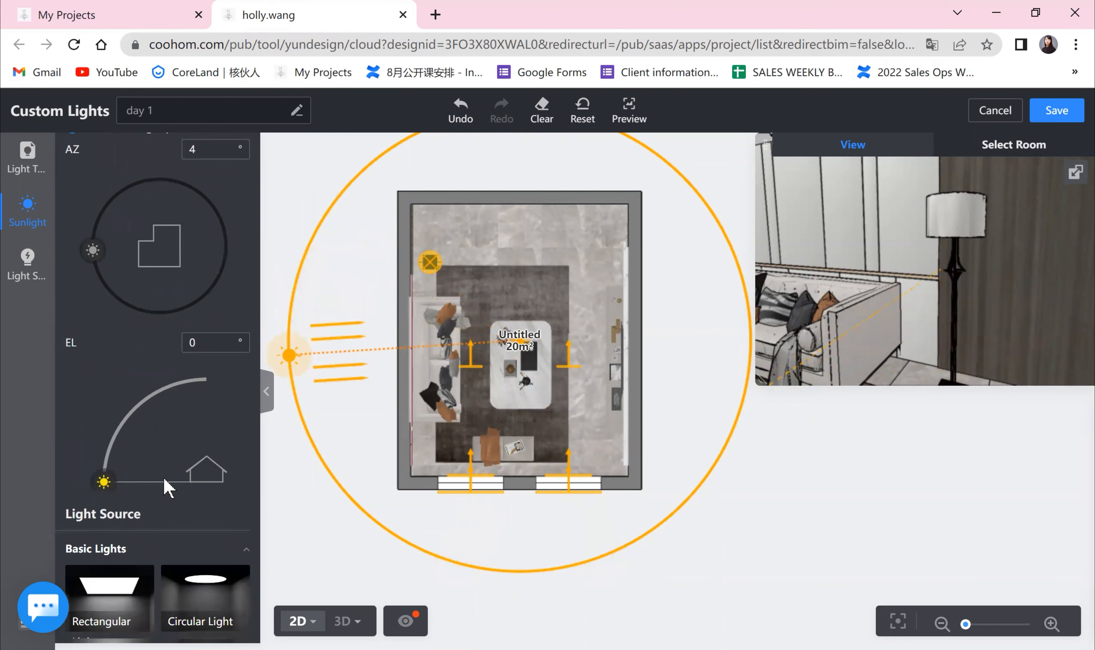
- Show the room in the 3D top view, raise the sun's elevation to 58°, and view the whole room from outside
mouse_move(343, 622)
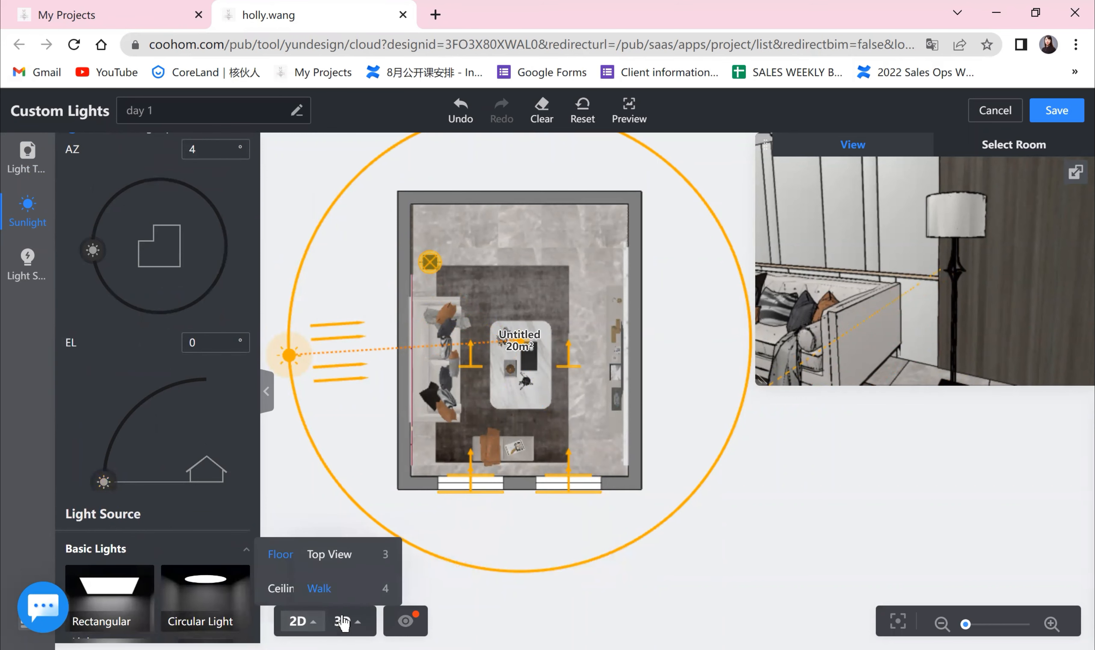
click(331, 555)
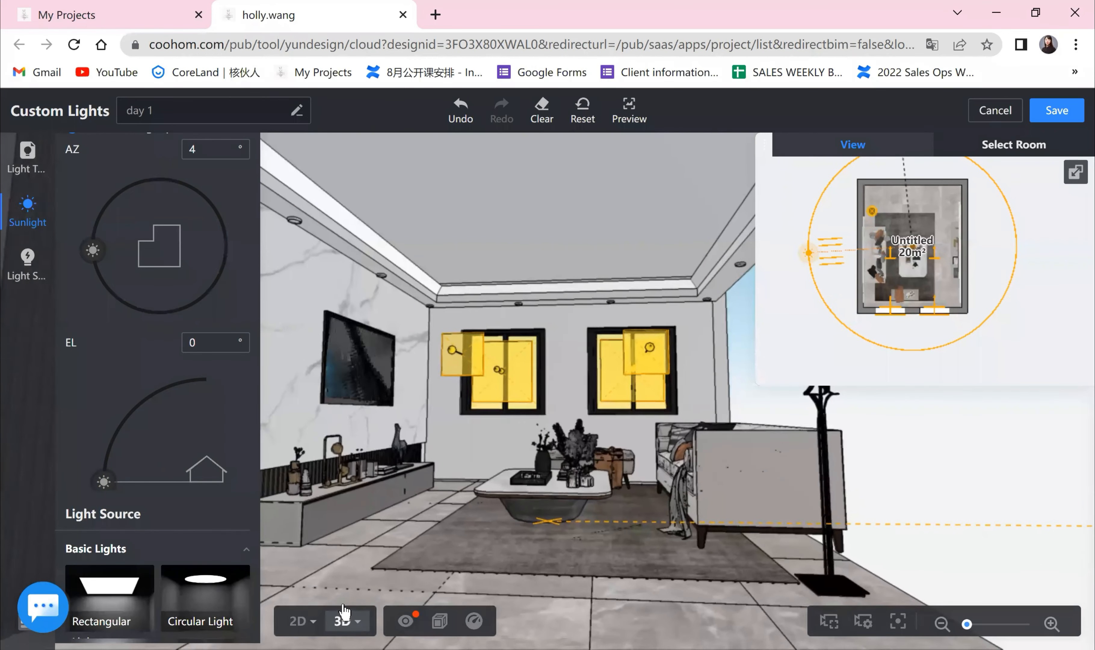
click(346, 619)
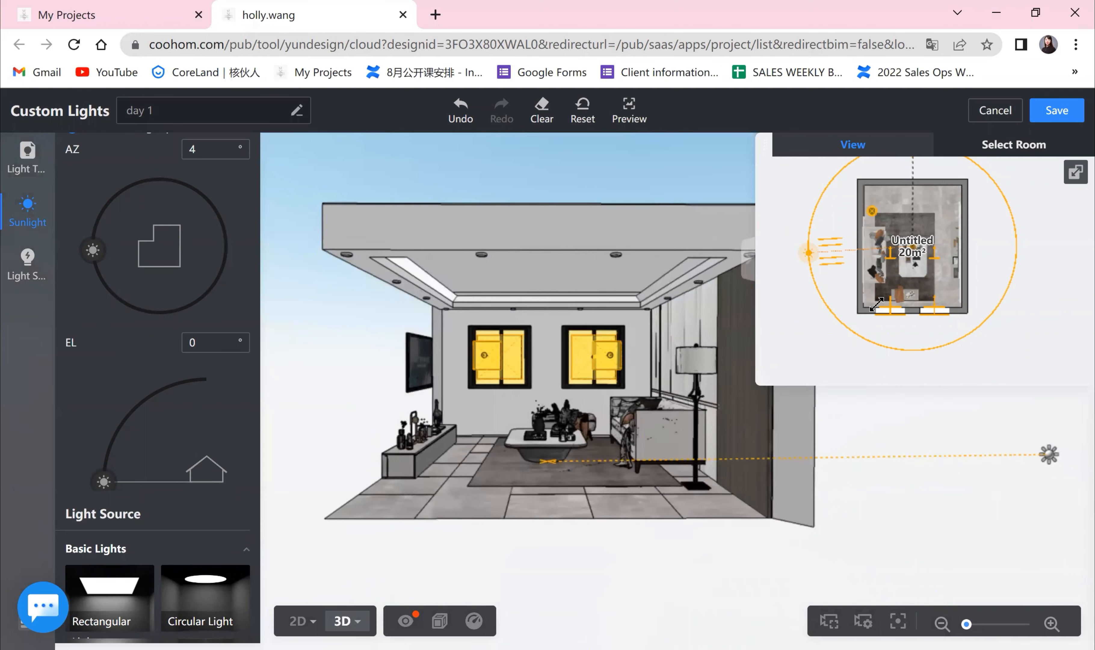
drag(107, 489, 152, 393)
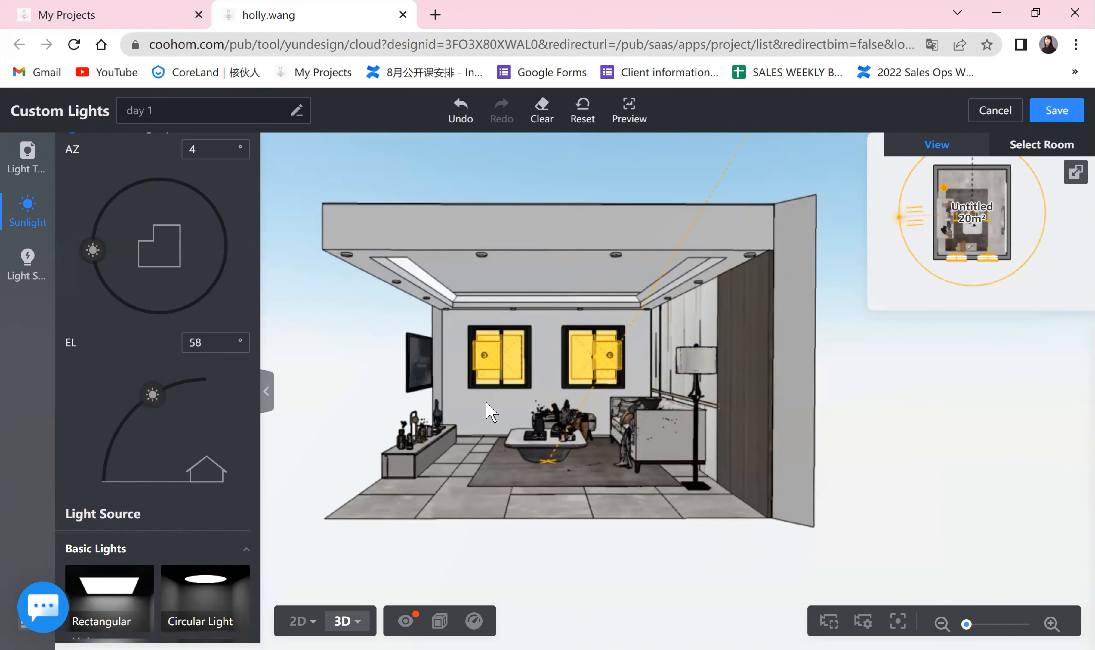
drag(489, 410, 839, 362)
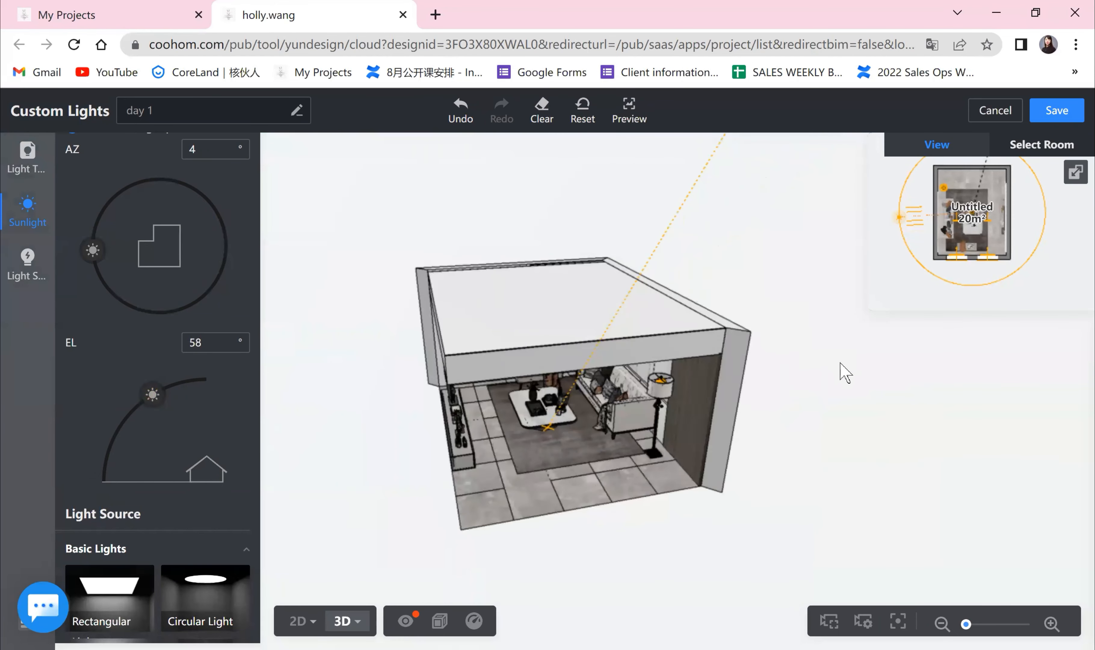
scroll(839, 362, down, 3)
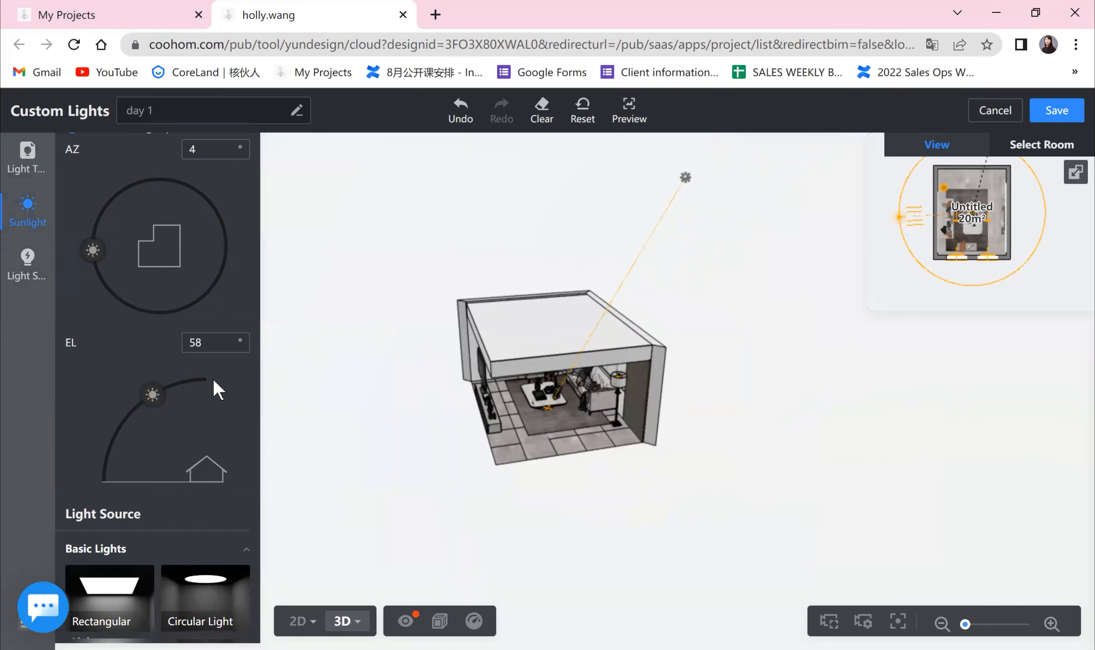
- Lower the sun's elevation to 48° and turn its azimuth to -19°
mouse_move(153, 397)
mouse_down()
mouse_move(110, 472)
mouse_move(156, 423)
mouse_move(212, 415)
mouse_move(126, 436)
mouse_move(132, 447)
mouse_move(138, 438)
mouse_up()
mouse_move(111, 304)
mouse_down()
mouse_move(186, 318)
mouse_move(220, 269)
mouse_move(160, 207)
mouse_move(137, 207)
mouse_move(226, 230)
mouse_move(212, 208)
mouse_move(120, 188)
mouse_move(96, 224)
mouse_up()
mouse_move(127, 419)
mouse_down()
mouse_move(158, 402)
mouse_move(125, 429)
mouse_move(149, 411)
mouse_move(136, 417)
mouse_up()
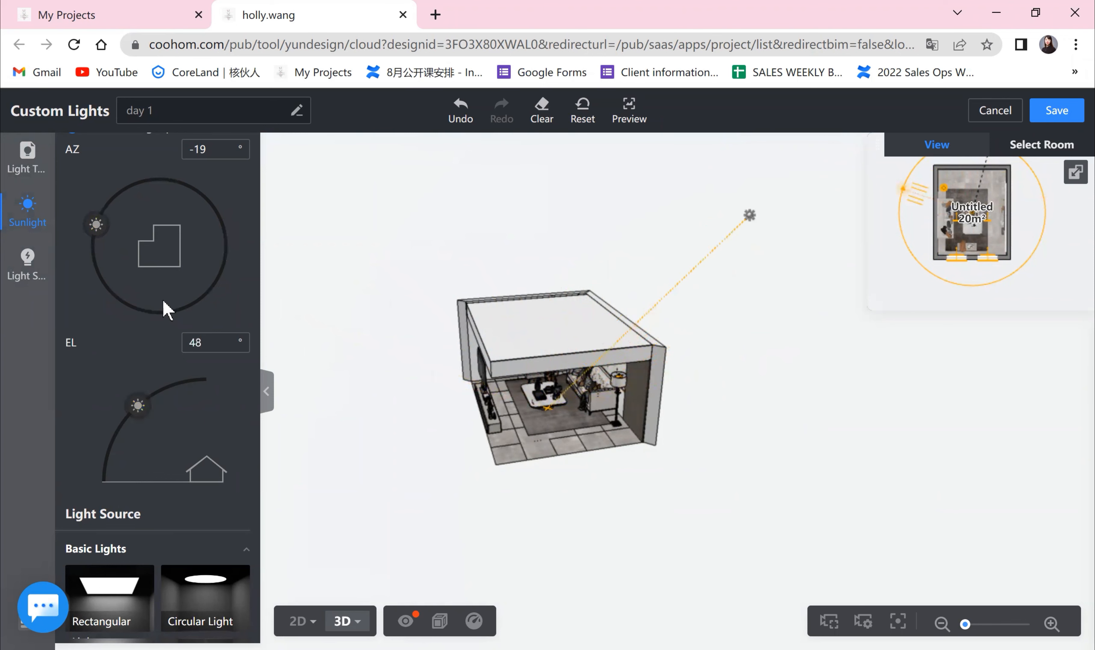
- Place the sun outside the window nearer the TV wall at azimuth 104°, elevation 32°, and return to the 2D floor view
mouse_move(293, 624)
click(302, 577)
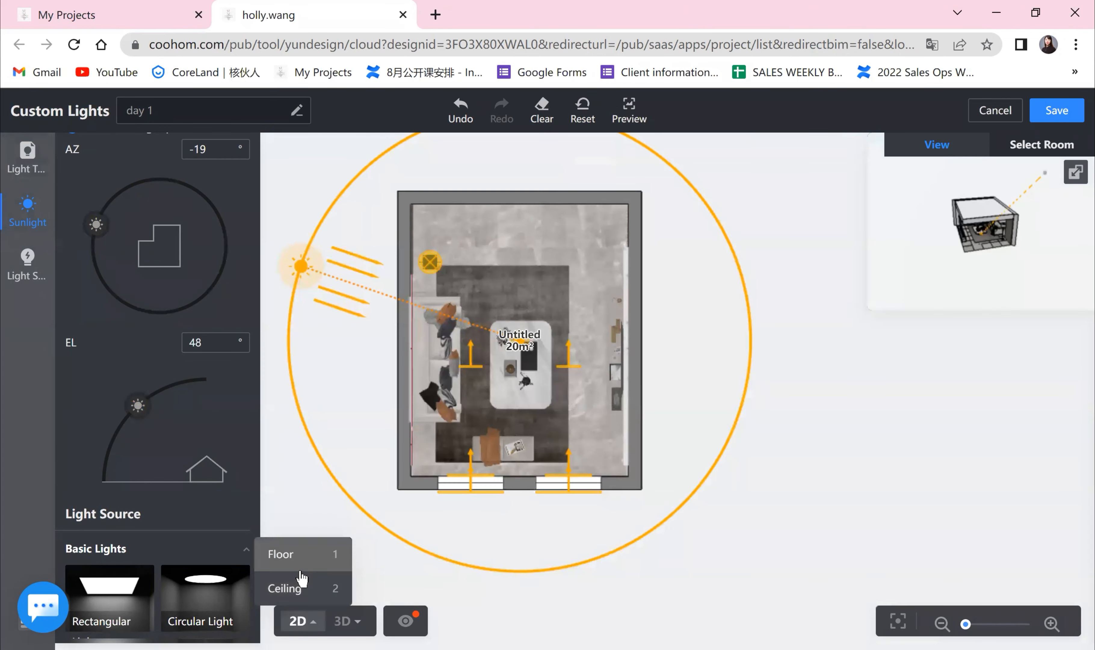
mouse_move(348, 278)
mouse_down()
mouse_move(547, 621)
mouse_move(733, 640)
mouse_move(623, 638)
mouse_move(593, 557)
mouse_up()
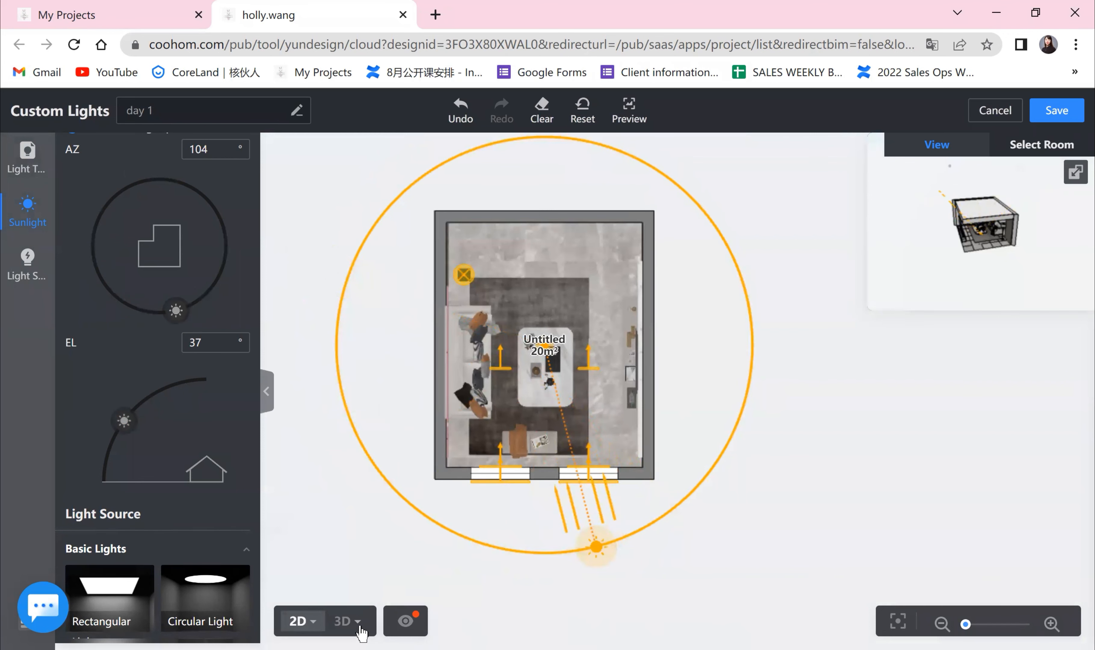
click(343, 620)
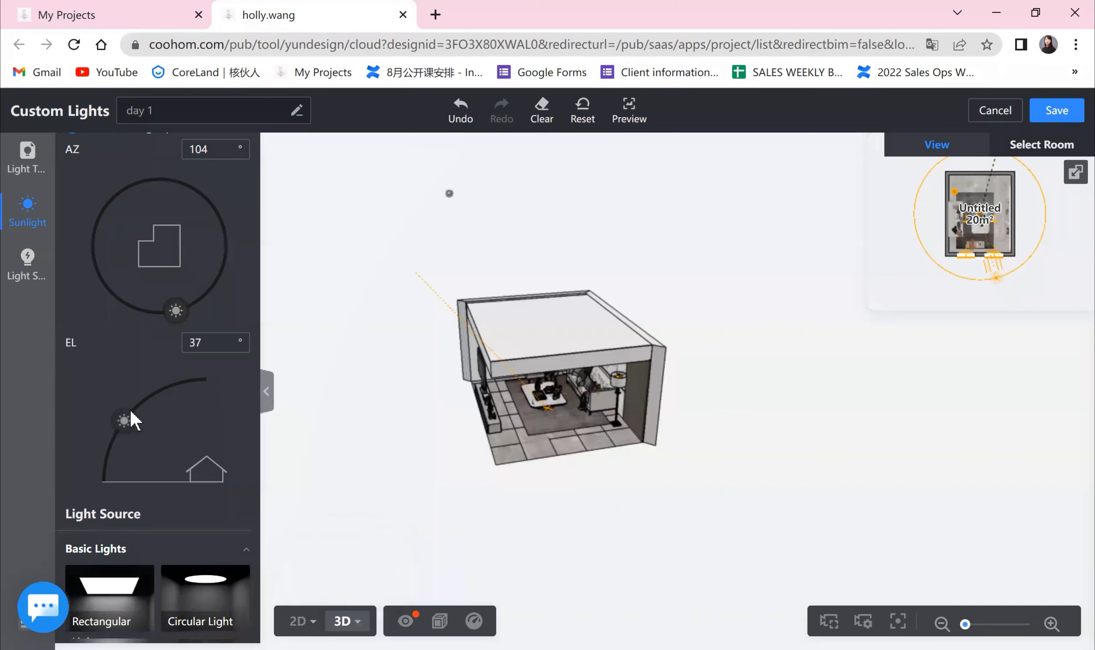
drag(124, 420, 118, 440)
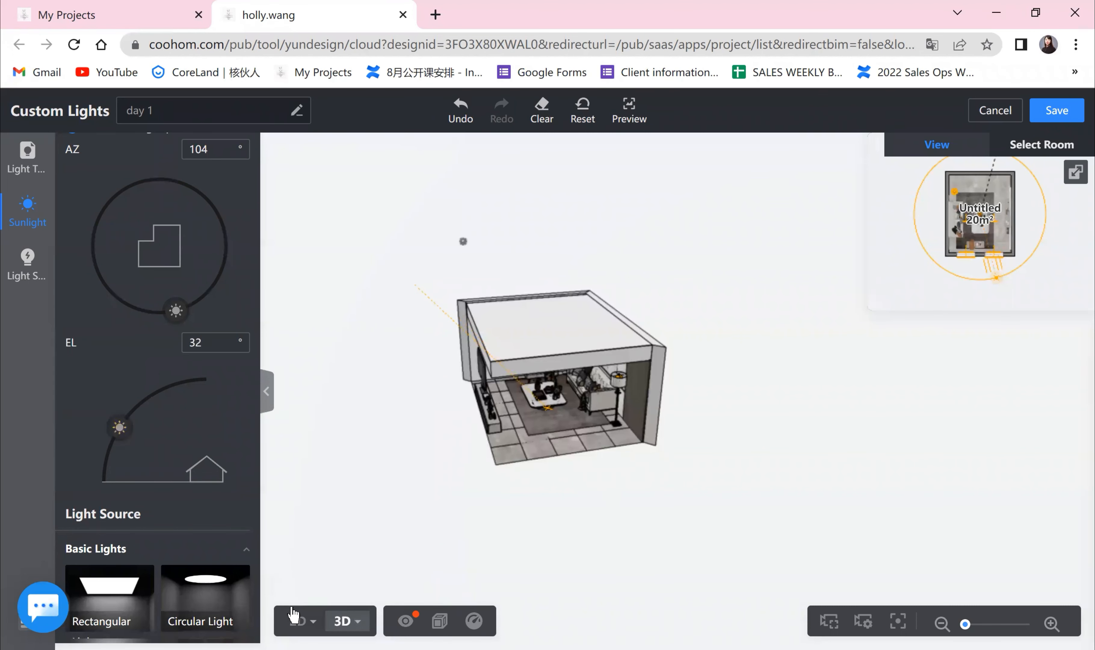
mouse_move(296, 624)
click(297, 566)
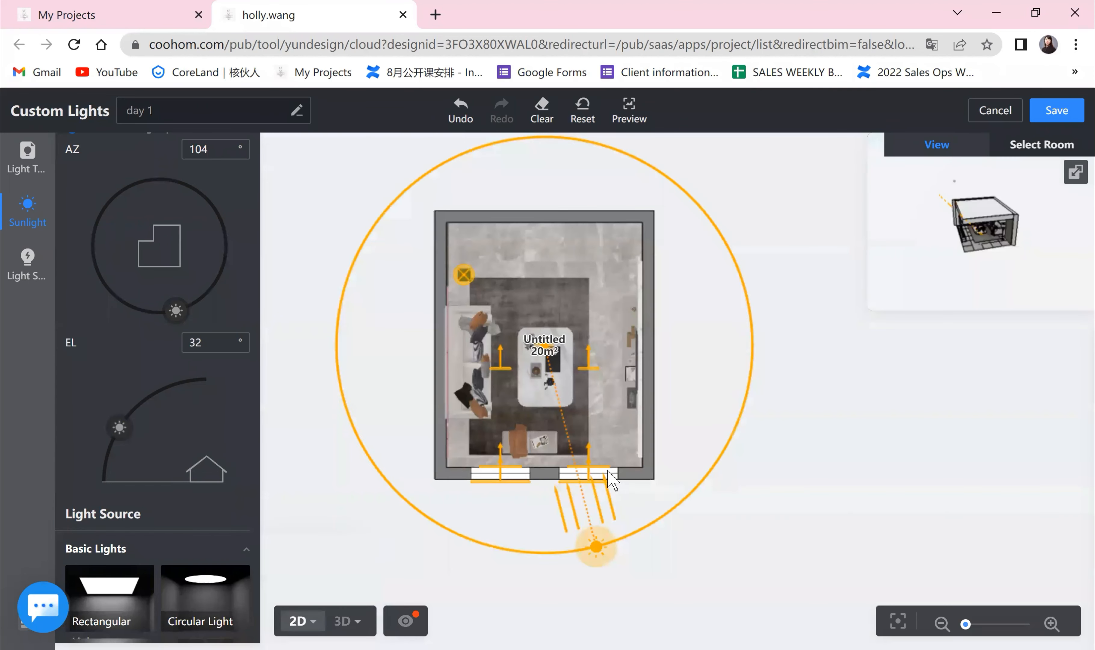
- Add a rectangular light from the basic lights, stretched over the carpet and coffee table in the middle of the room
scroll(133, 271, up, 6)
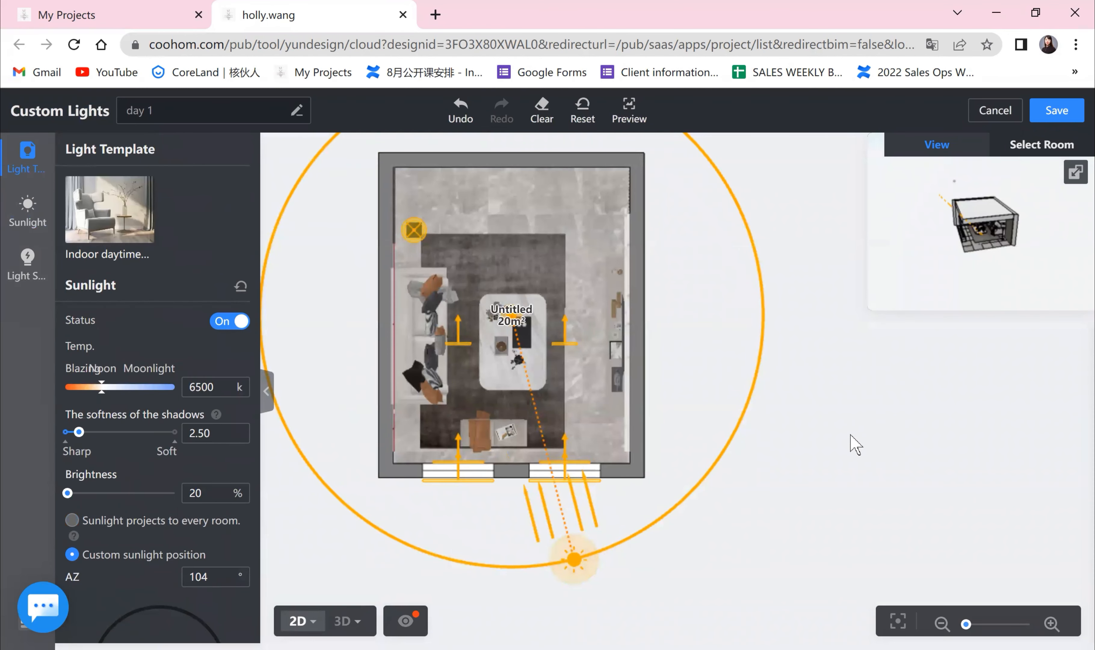
scroll(855, 447, down, 1)
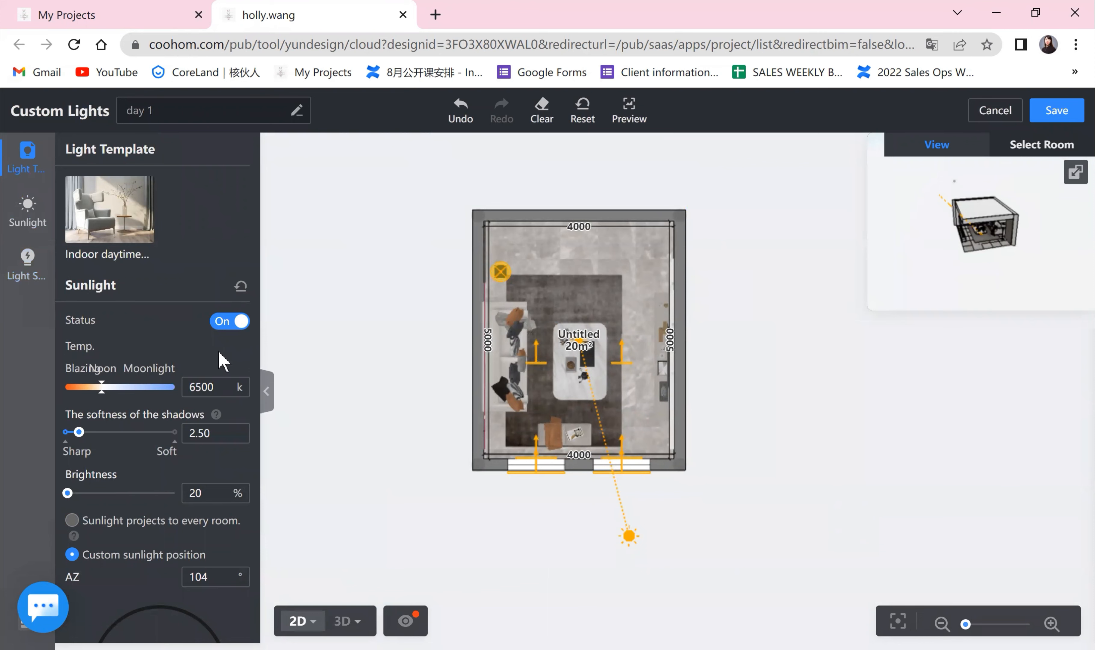
scroll(219, 355, down, 8)
scroll(232, 396, down, 1)
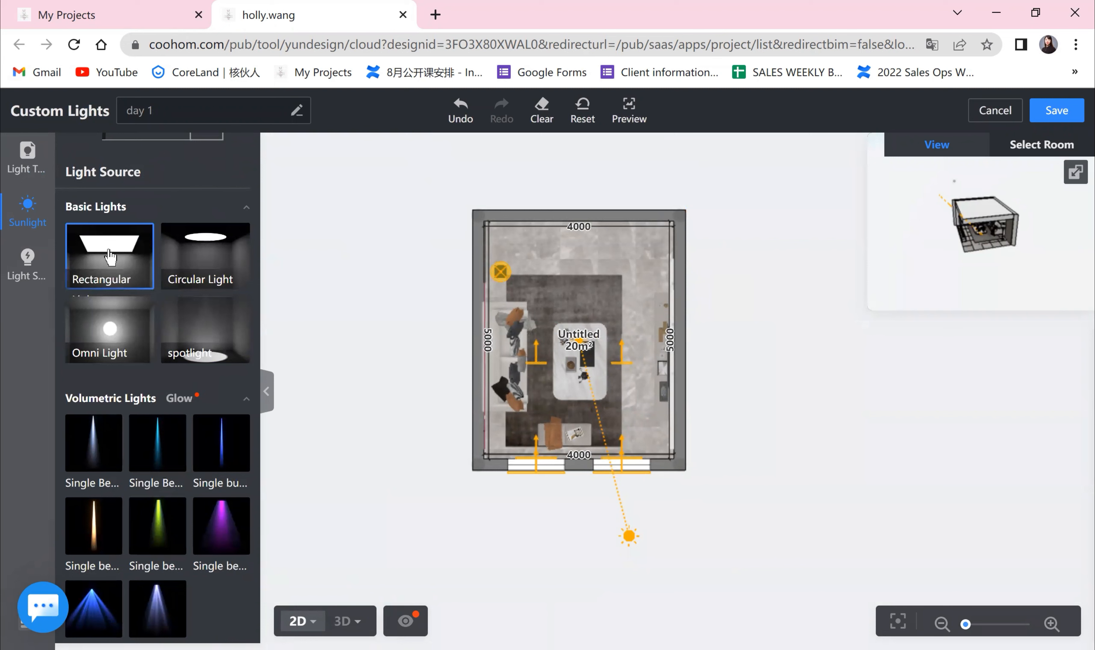
scroll(862, 440, up, 2)
drag(106, 251, 501, 268)
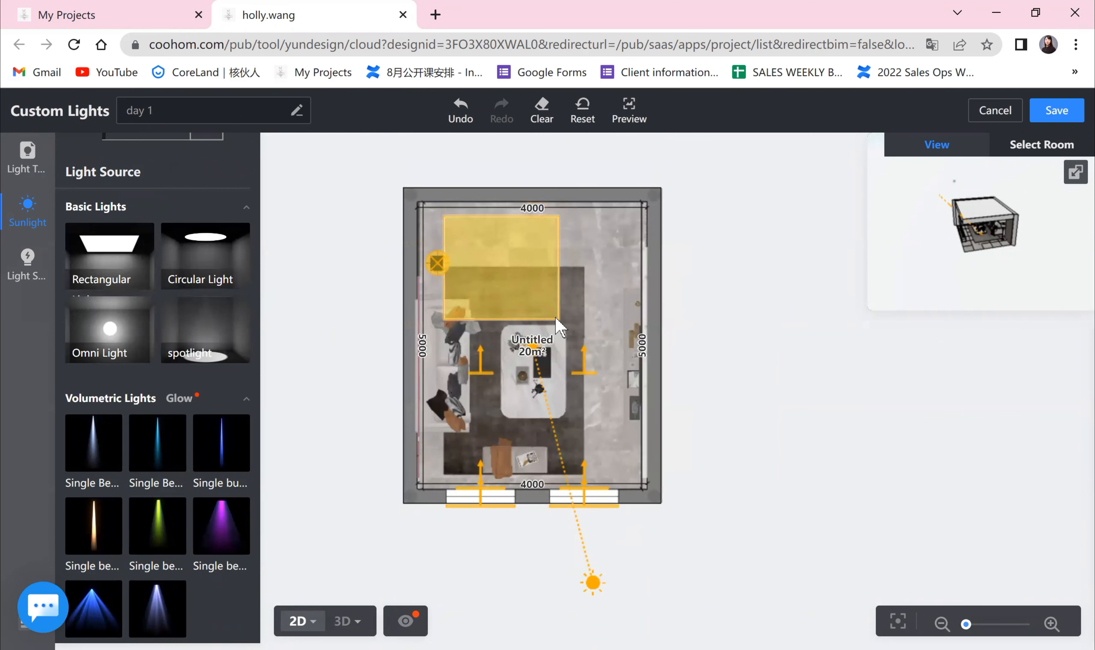
drag(559, 320, 579, 457)
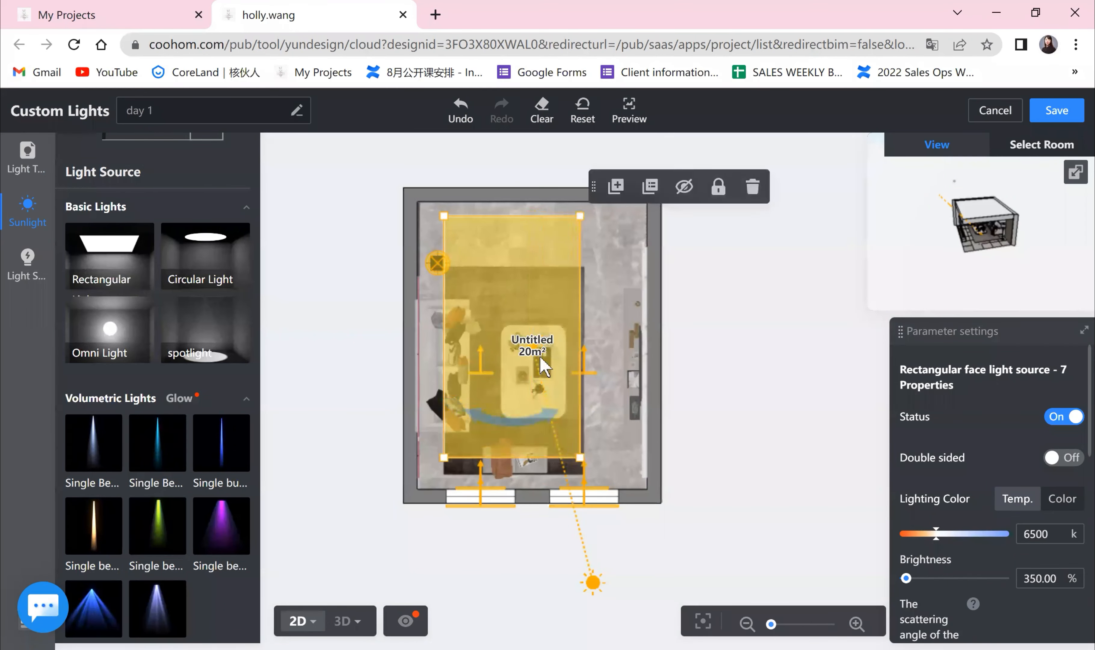
- Shorten the large rectangular light and centre it in the room over the carpet and coffee table
drag(543, 365, 560, 366)
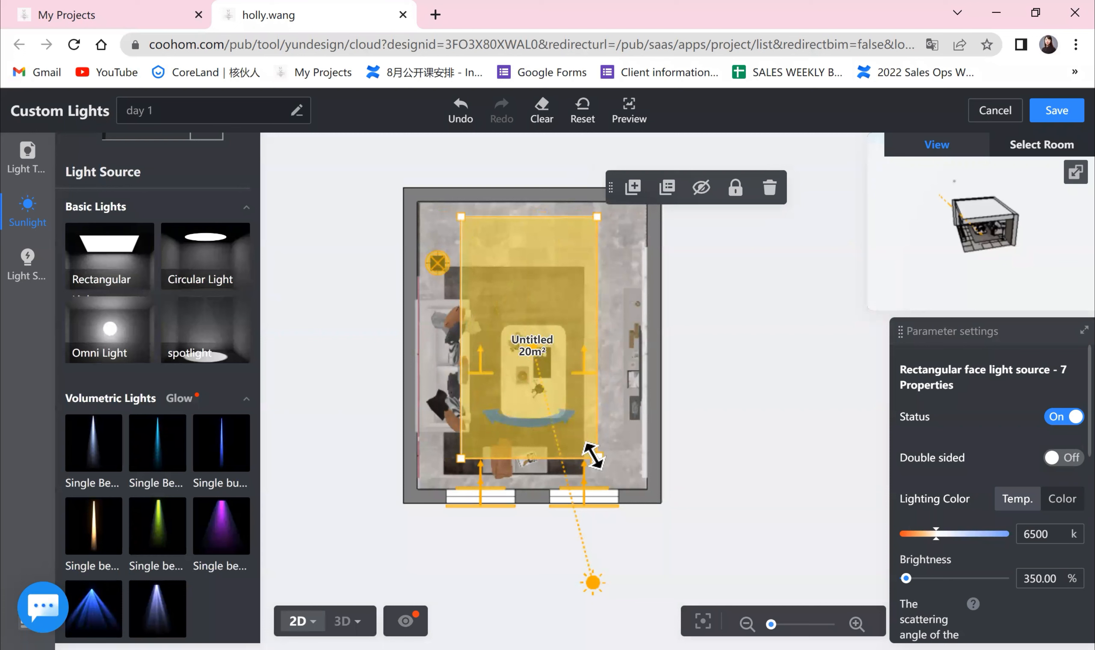
drag(593, 455, 624, 473)
drag(554, 399, 542, 386)
drag(610, 463, 581, 432)
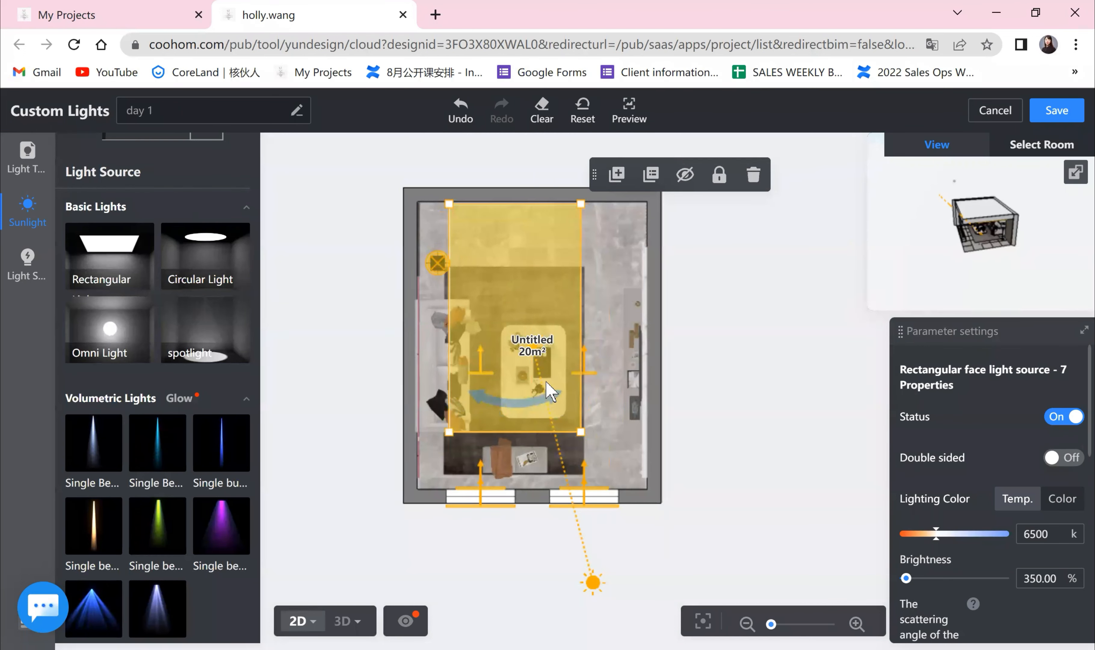
drag(551, 394, 567, 409)
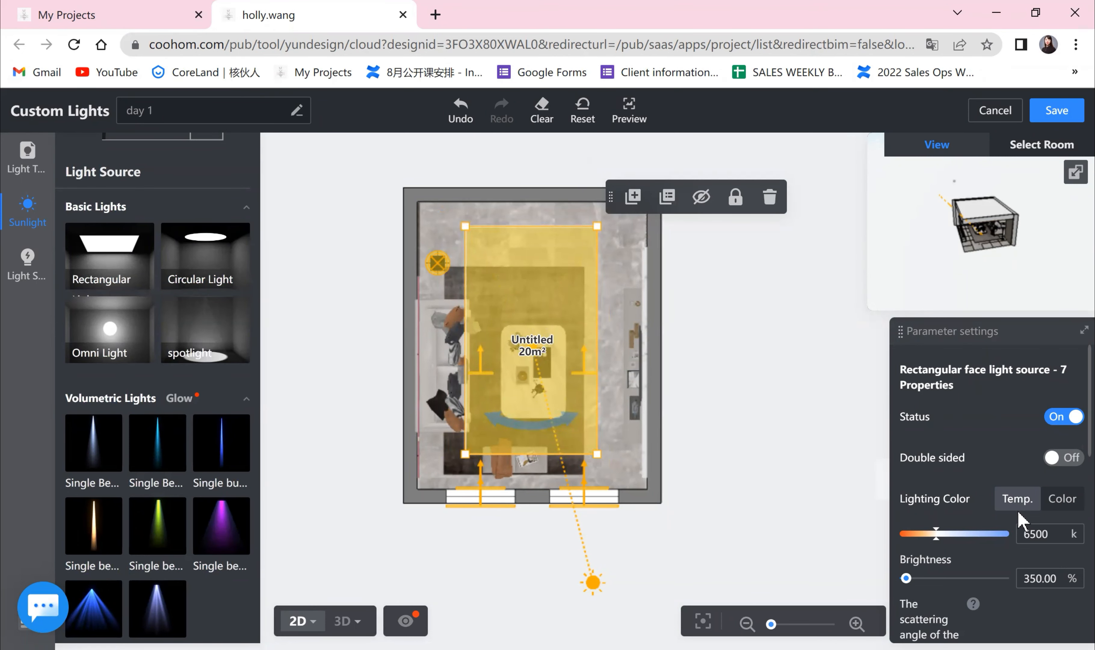
- Switch the large rectangular light from color temperature to white color mode and set its brightness to 200%
scroll(1018, 517, down, 2)
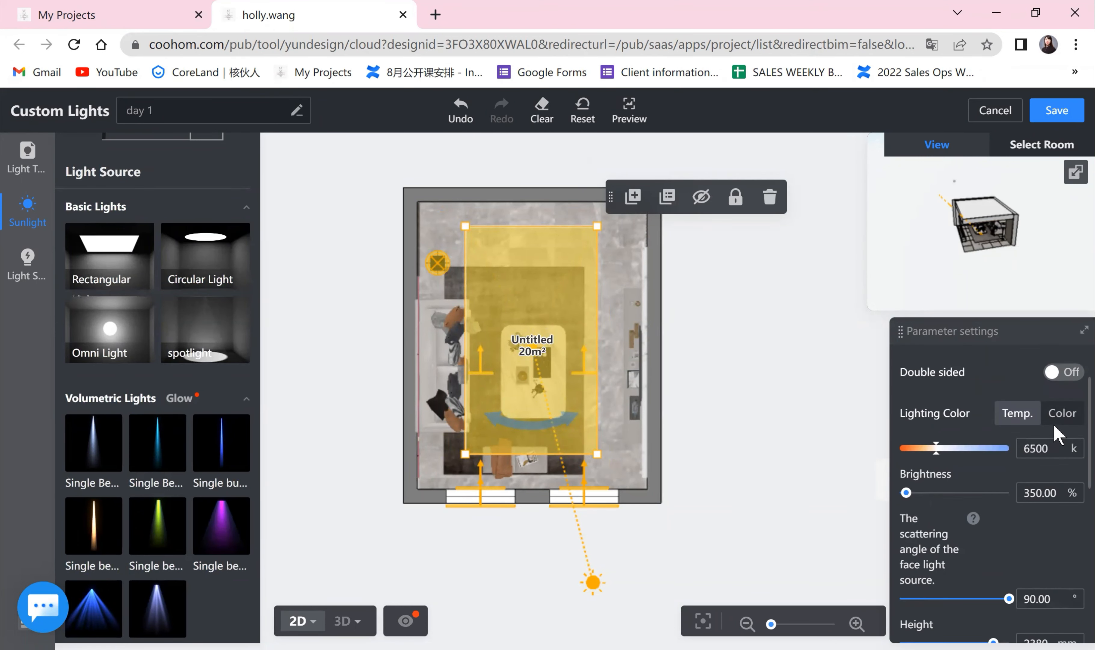
click(1060, 415)
click(1030, 482)
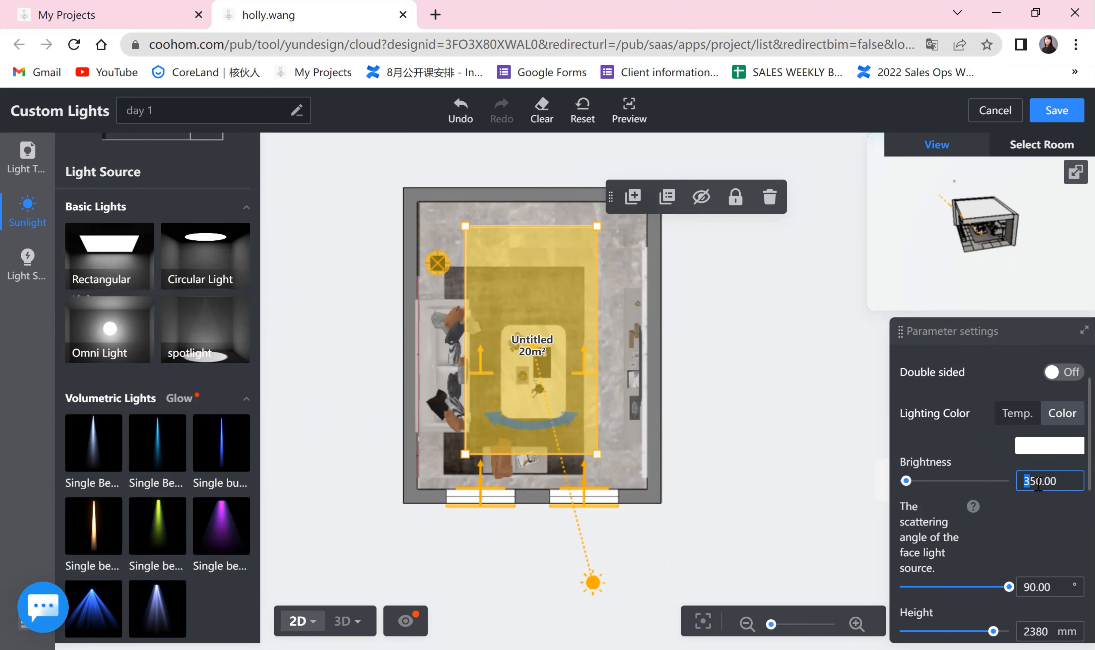
text(20)
key(Return)
click(777, 489)
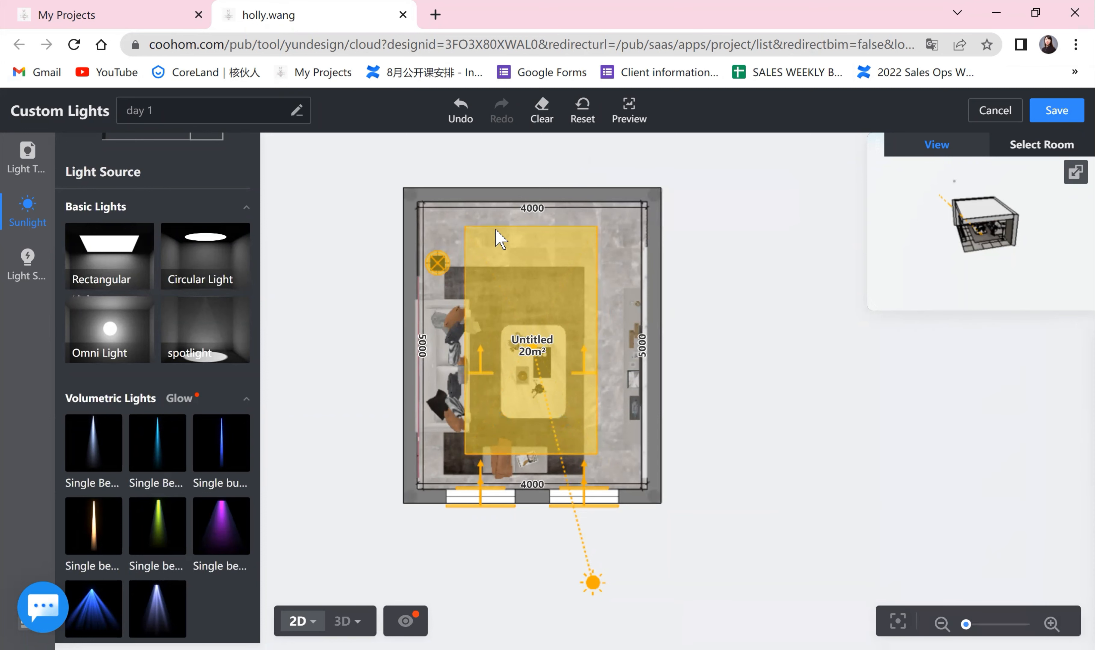
- Delete the large rectangular light covering the carpet and coffee table
click(550, 325)
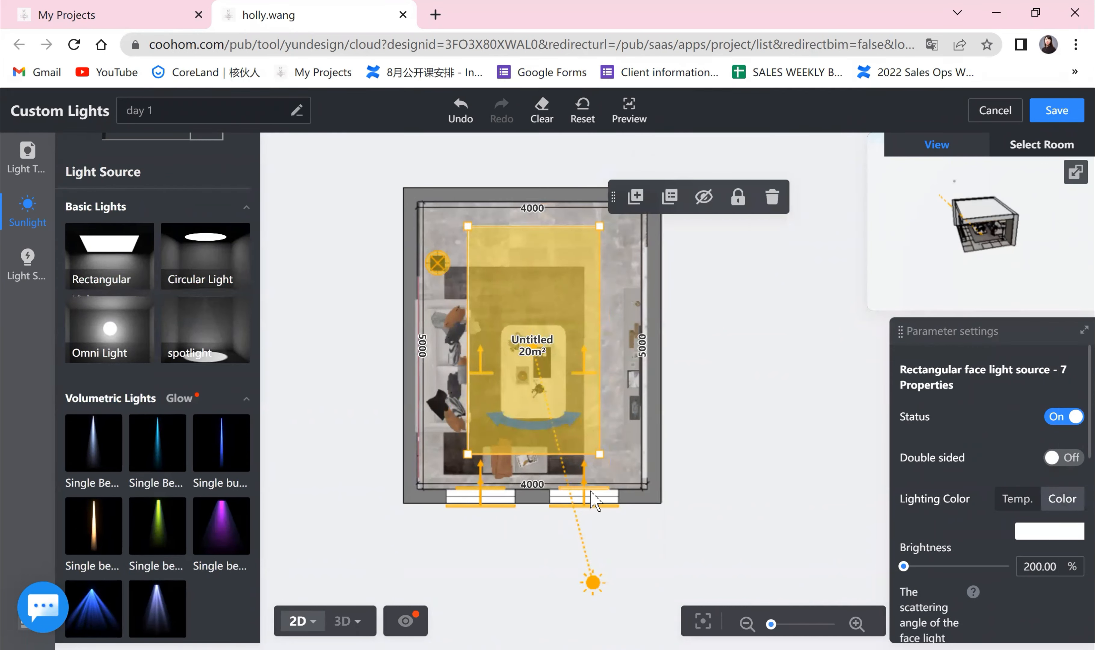
click(772, 197)
- Examine the color and brightness settings of Rectangular Light-4 and Rectangular Light-5 at the window nearer the sofa
scroll(786, 331, up, 3)
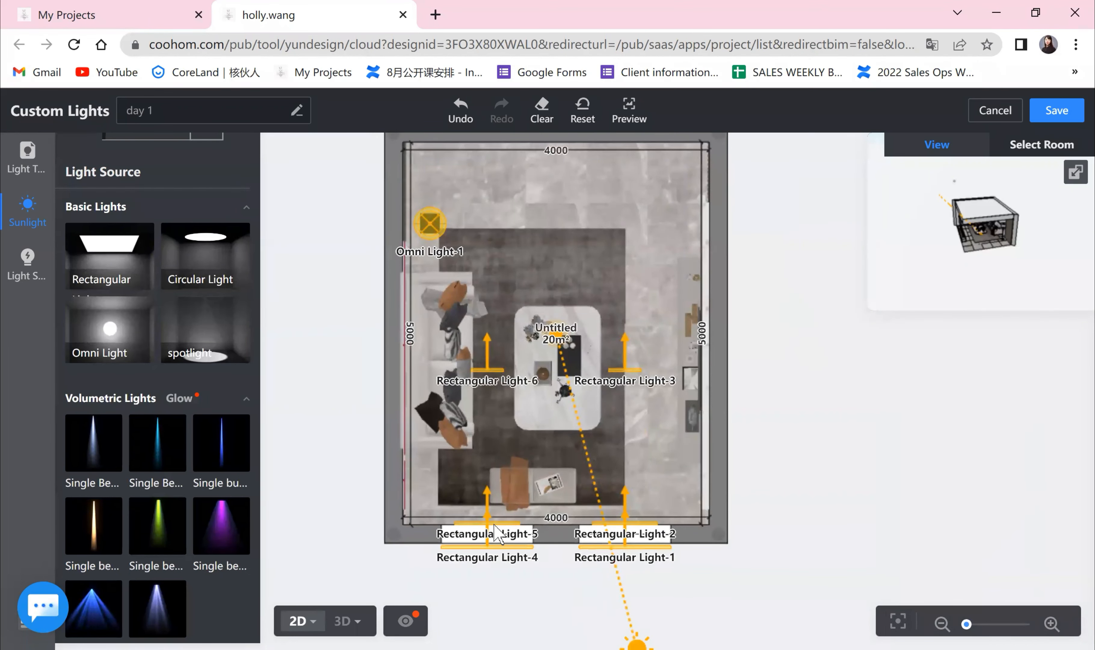
click(492, 553)
click(493, 556)
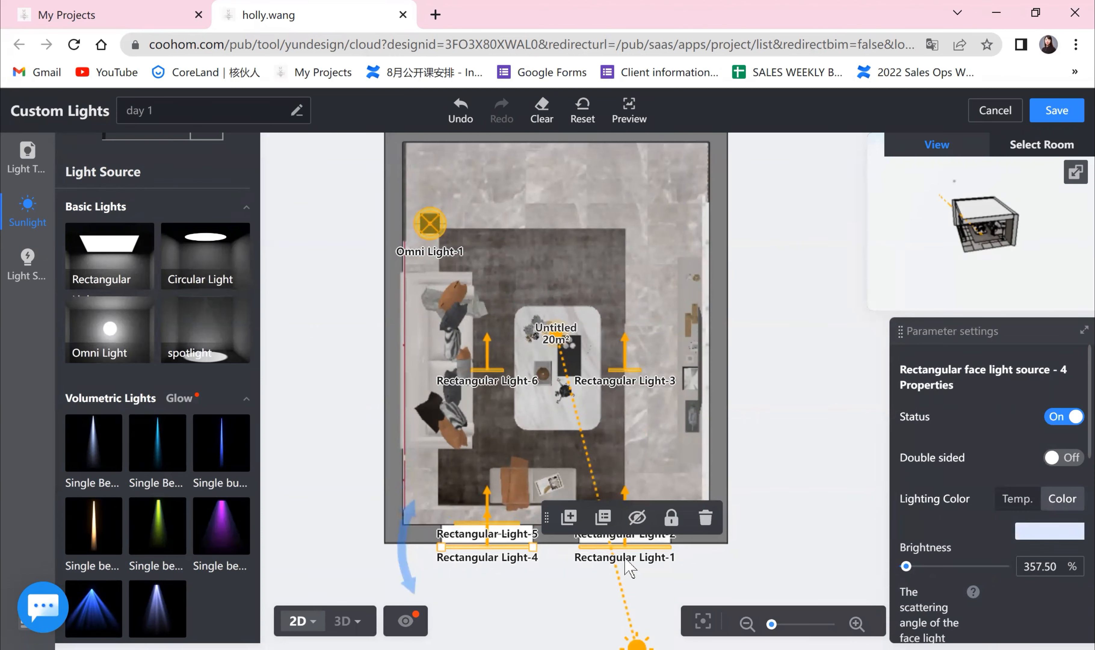
scroll(737, 562, up, 1)
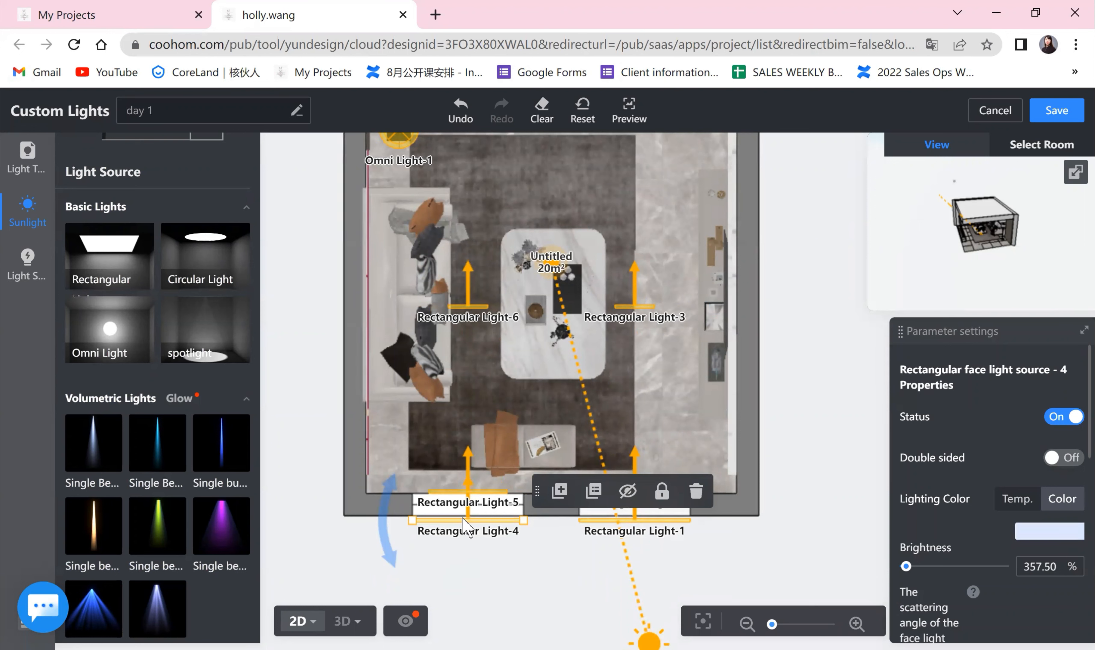
key(Escape)
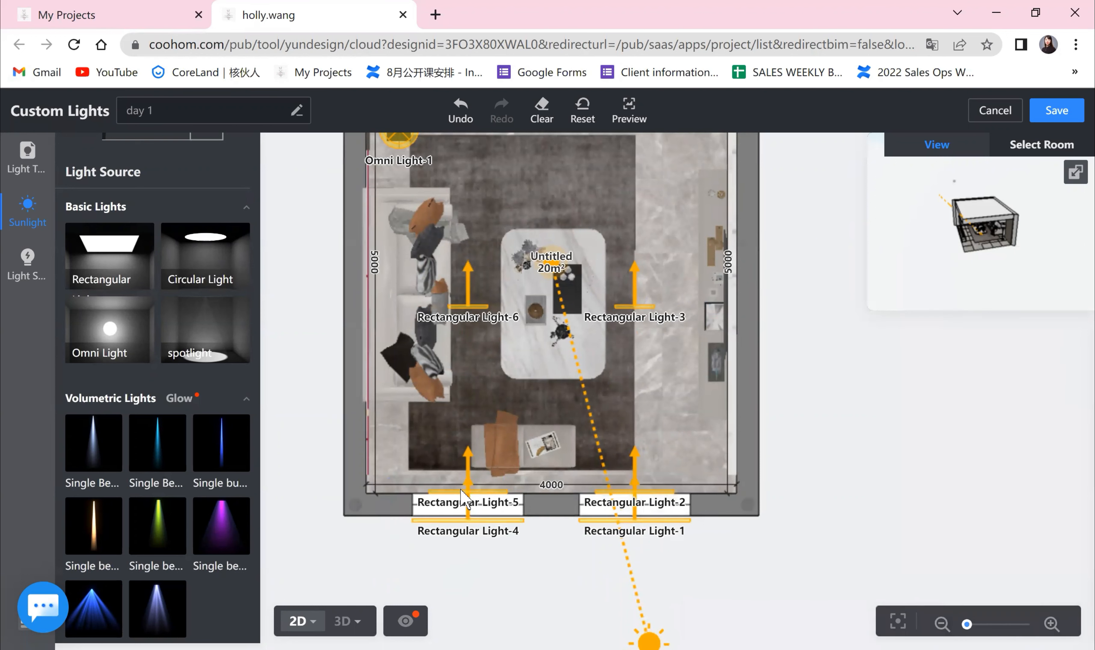
click(463, 491)
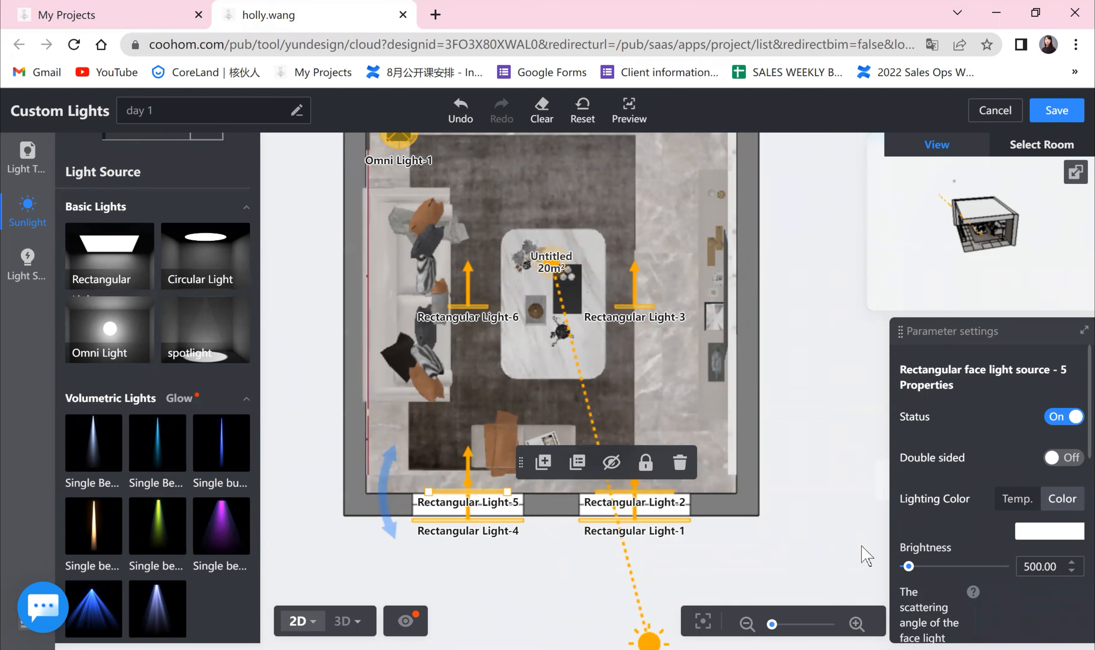
- Review the parameter settings of Rectangular Light-4 at the window and Rectangular Light-6 inside the room
click(516, 528)
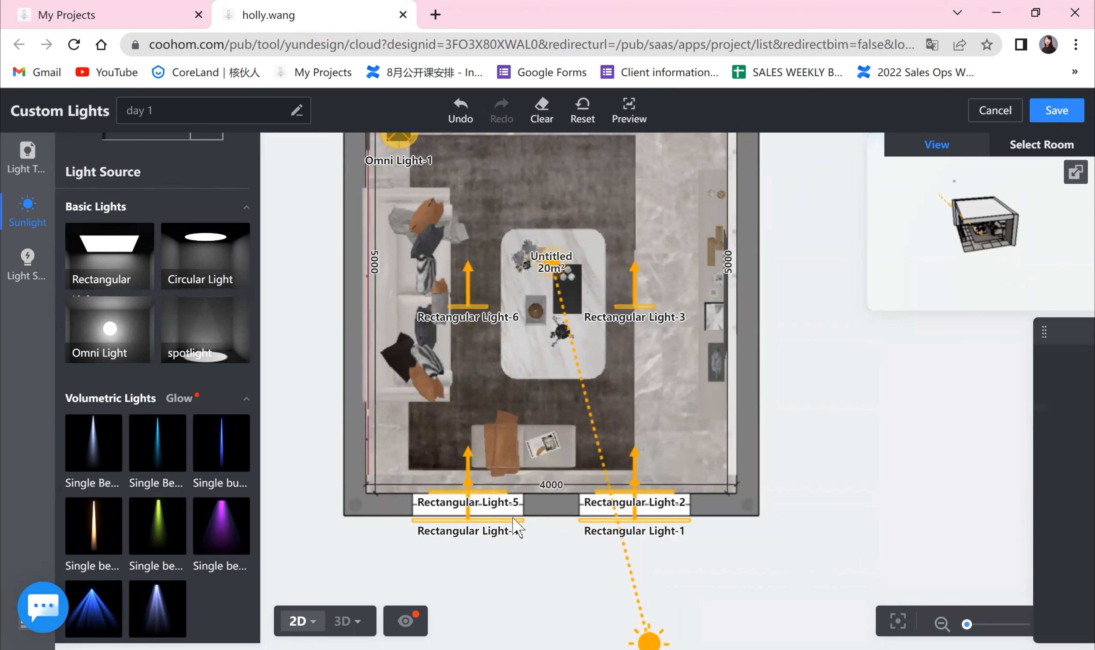
click(509, 528)
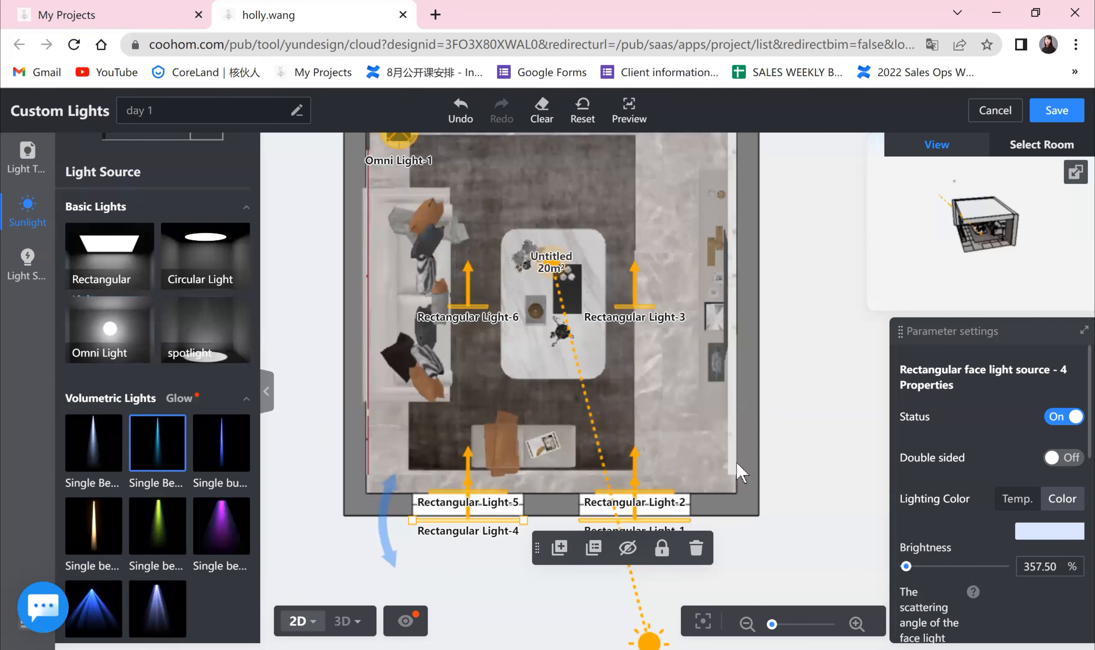
click(634, 305)
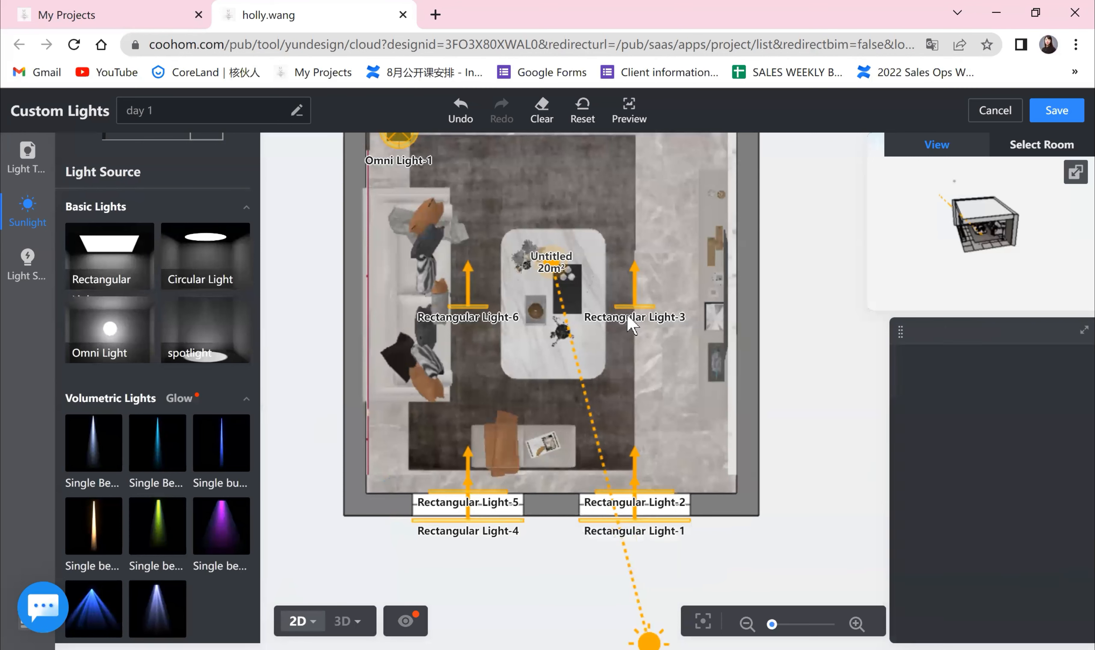
click(474, 322)
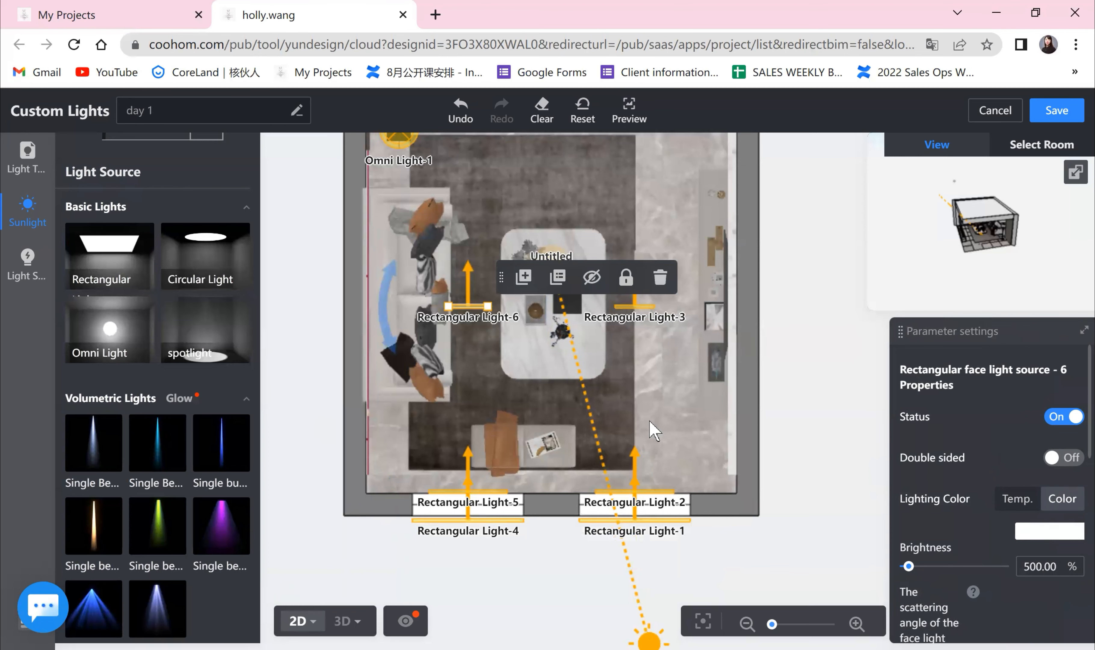
scroll(777, 384, down, 1)
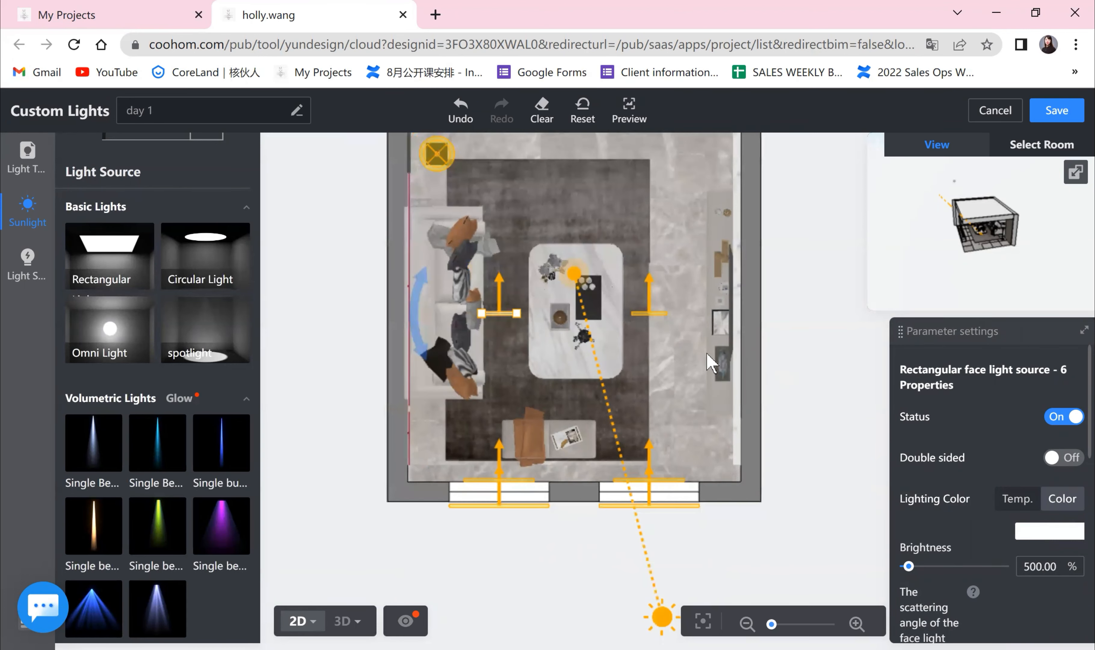
scroll(775, 402, down, 2)
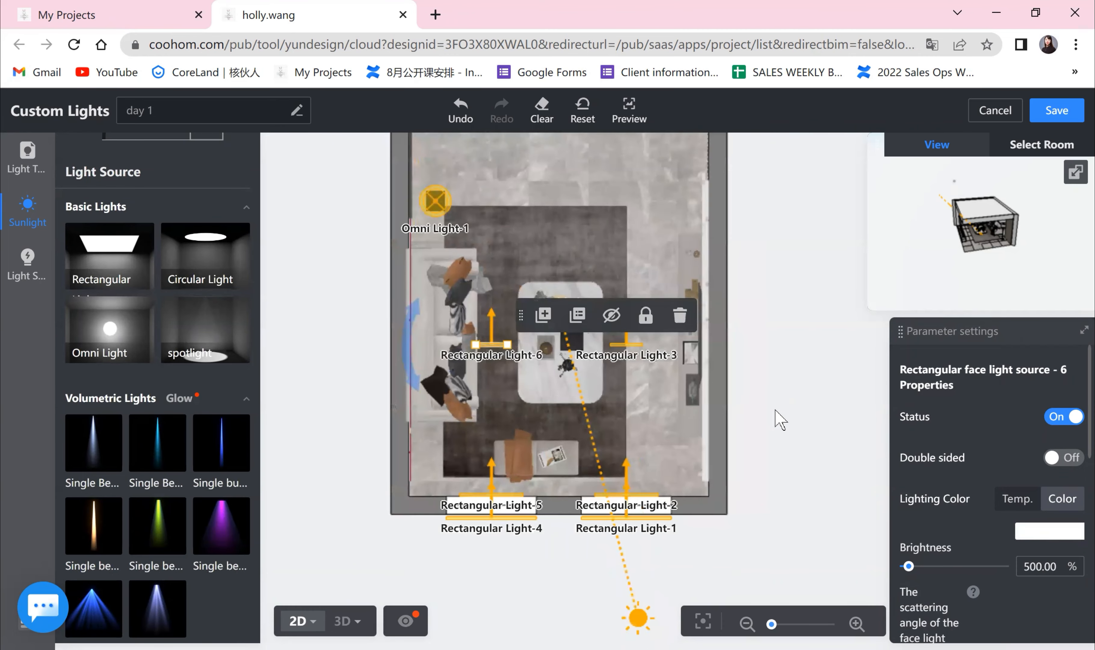
scroll(778, 420, up, 1)
- Look through the available volumetric, IES and basic light sources and the custom sunlight position settings
scroll(147, 449, down, 5)
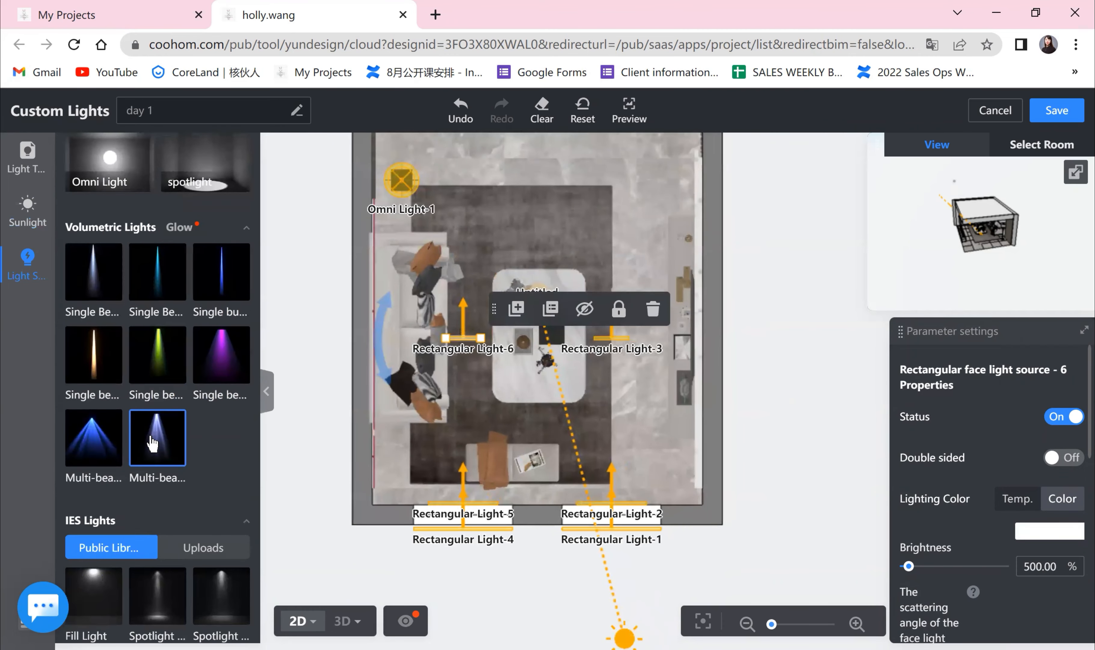
scroll(133, 456, down, 2)
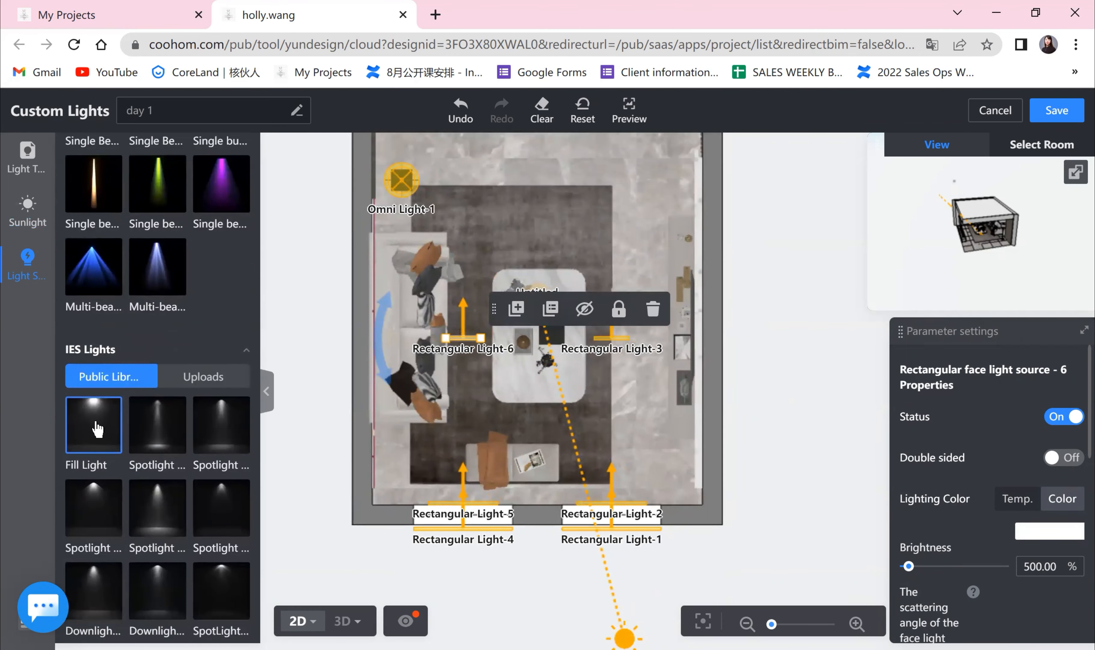
scroll(111, 488, down, 8)
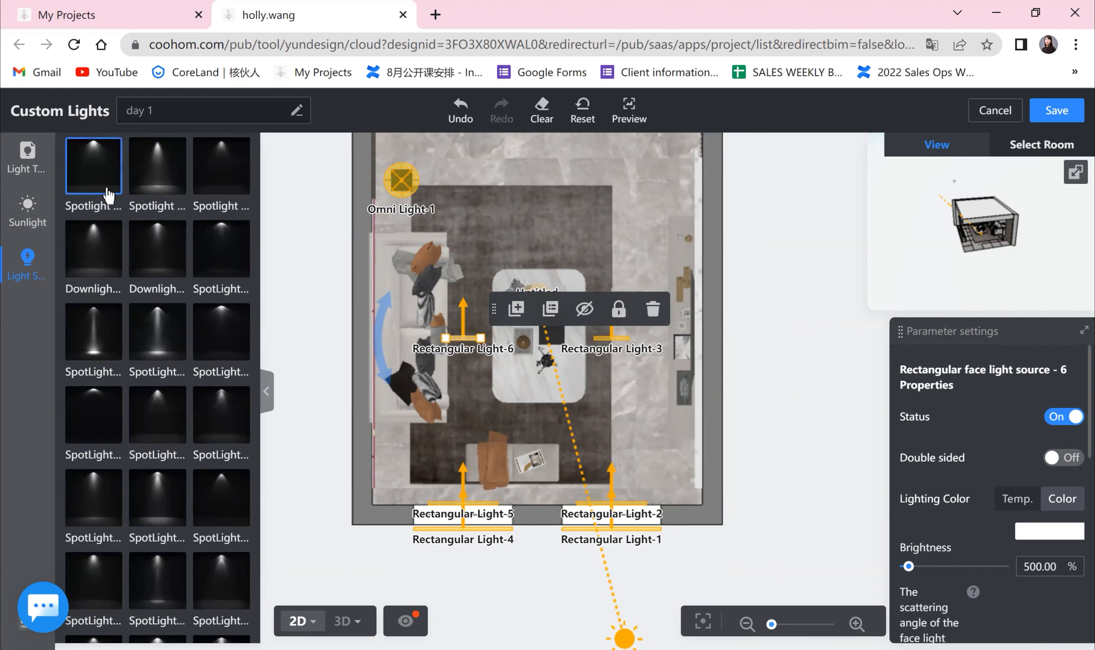
scroll(109, 506, down, 2)
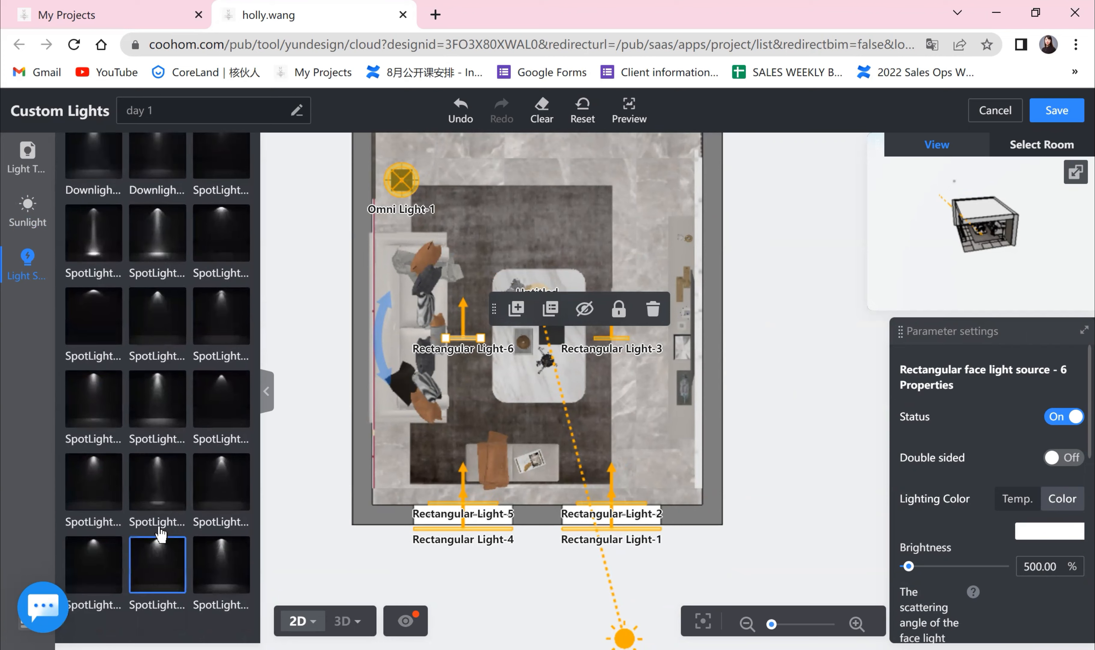
scroll(161, 533, up, 8)
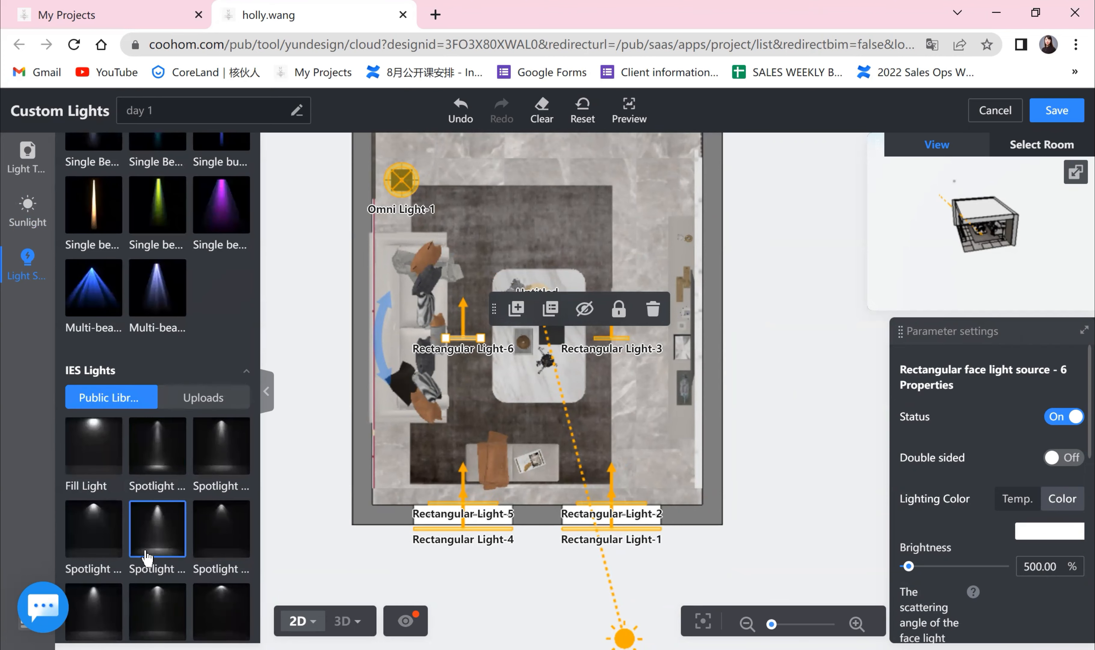
scroll(179, 267, up, 3)
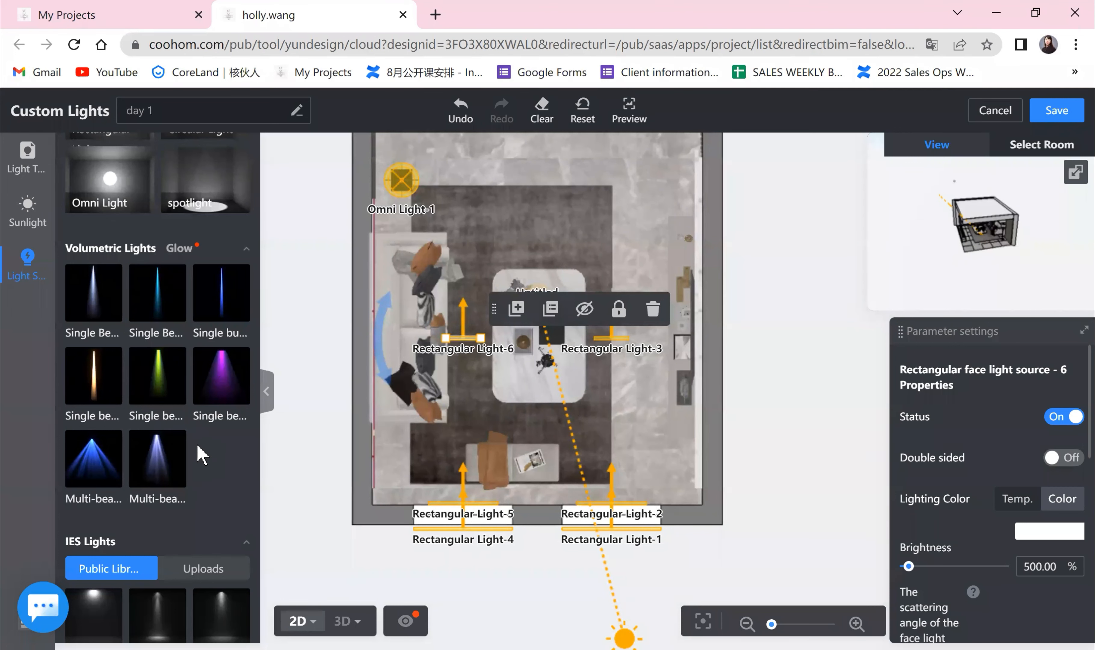
scroll(196, 455, down, 5)
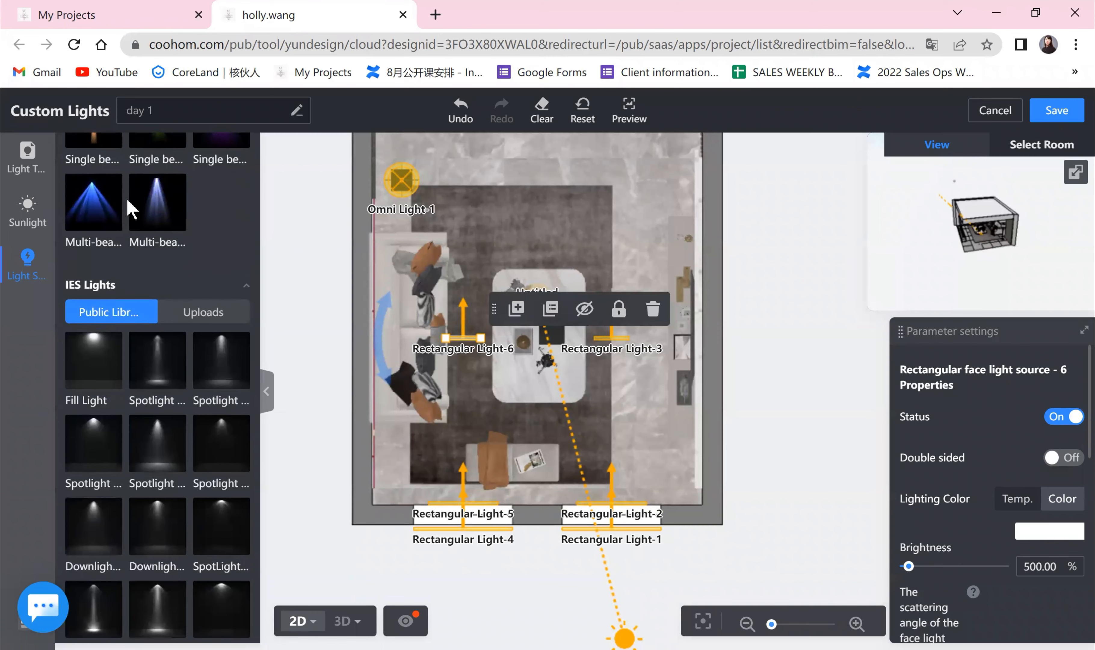
scroll(125, 248, up, 4)
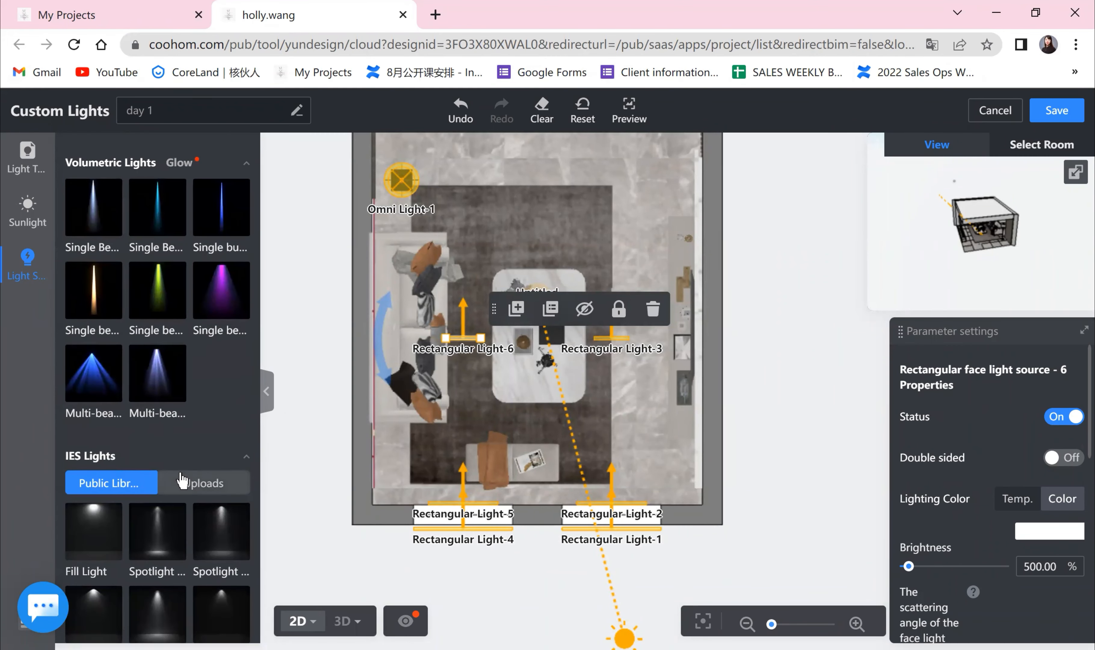
scroll(134, 498, down, 3)
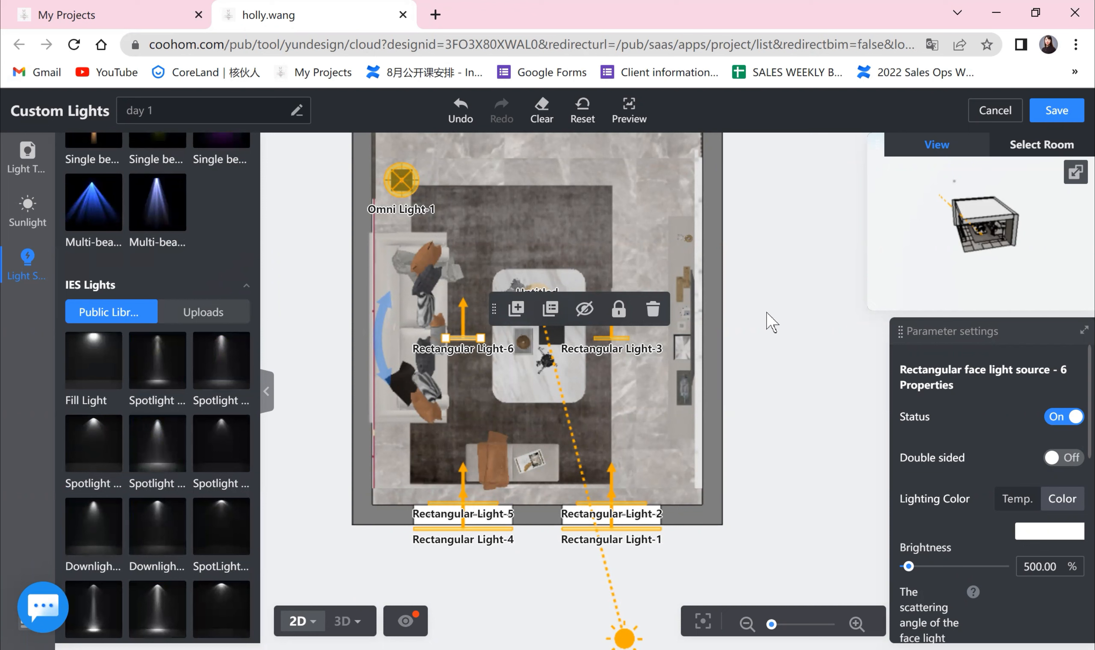
scroll(151, 444, up, 10)
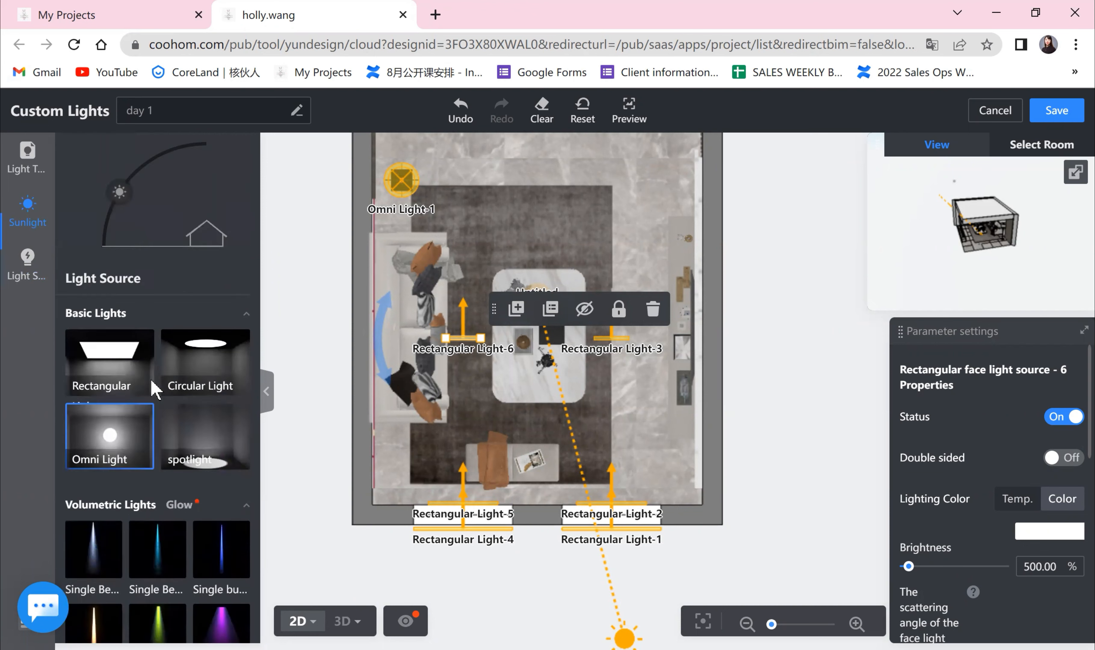
scroll(159, 391, down, 3)
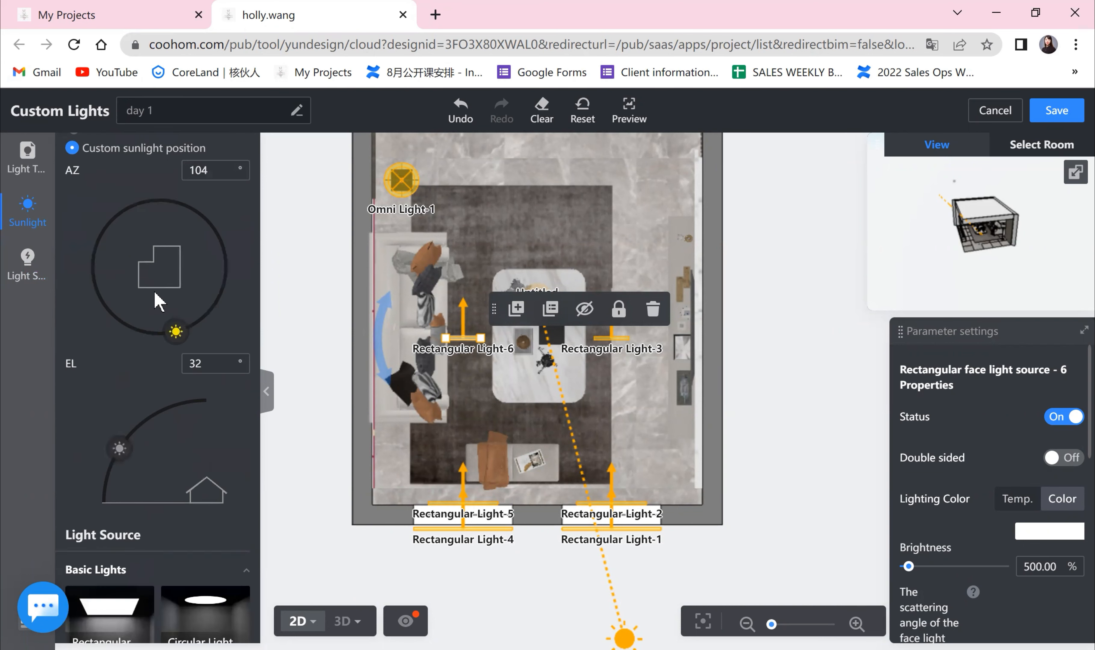
scroll(166, 433, up, 2)
scroll(165, 435, down, 7)
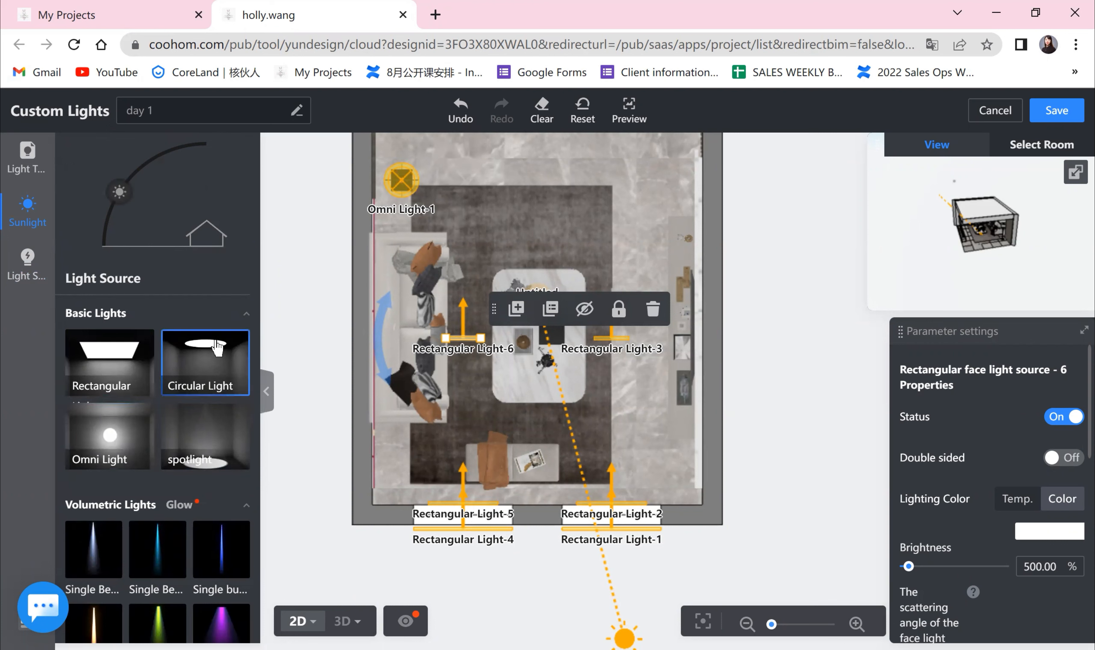
- Place a circular light above the coffee table and lower it to a height of about 1790 mm
drag(216, 347, 657, 199)
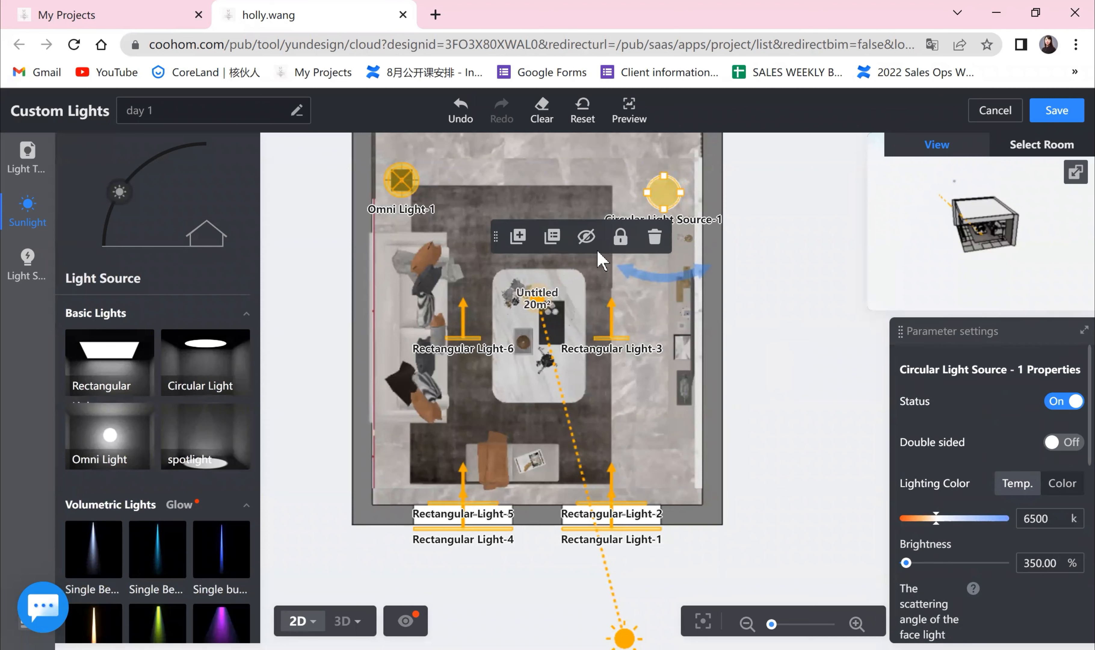
drag(666, 197, 543, 366)
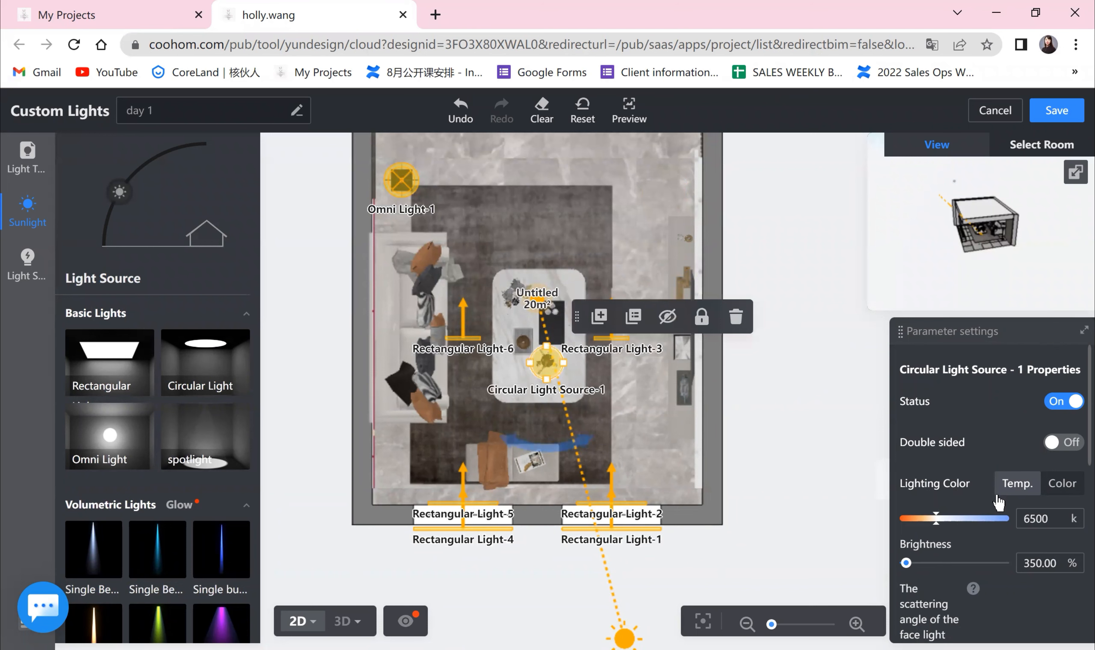
scroll(997, 501, down, 8)
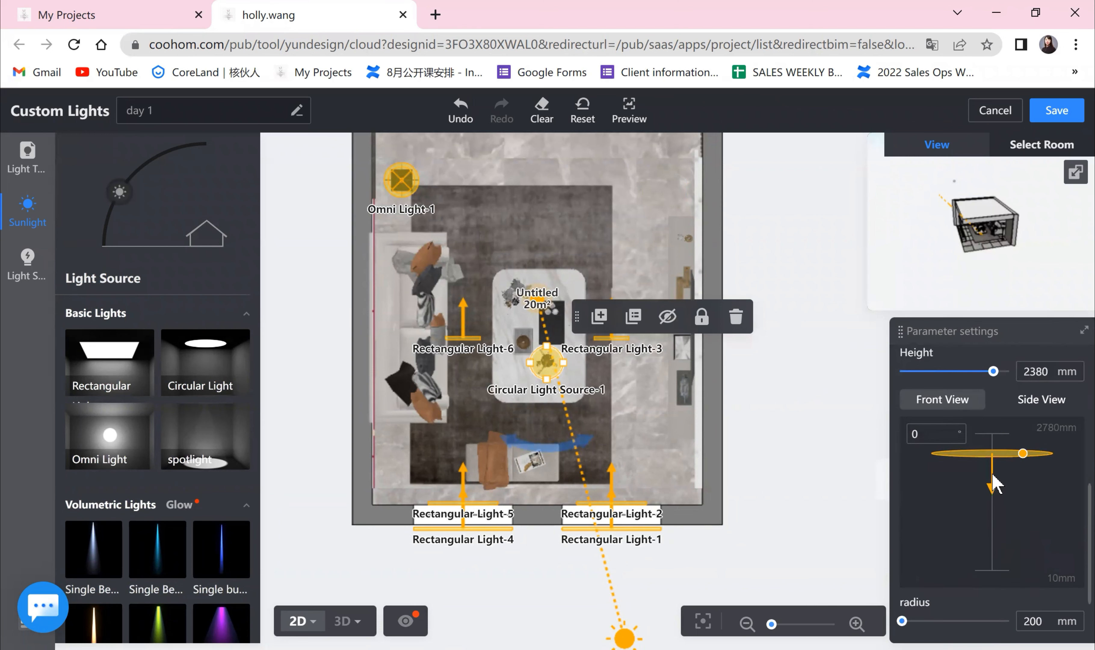
drag(991, 454, 995, 515)
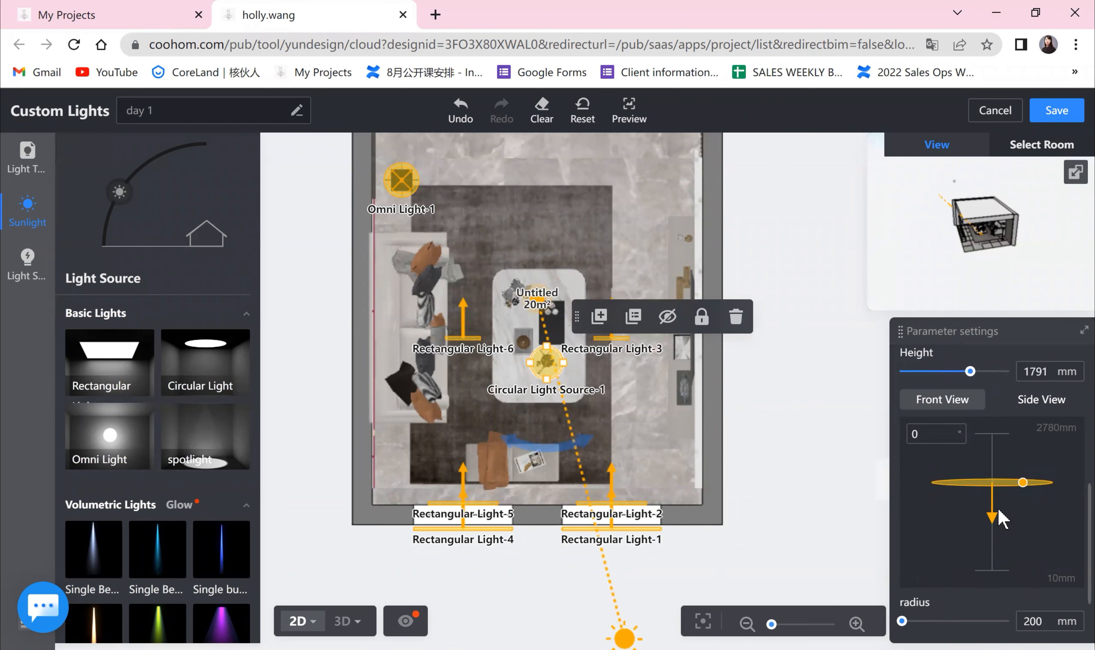
- Switch to the 3D view and lower the circular light over the coffee table to a height of about 1395 mm
mouse_move(351, 621)
click(342, 562)
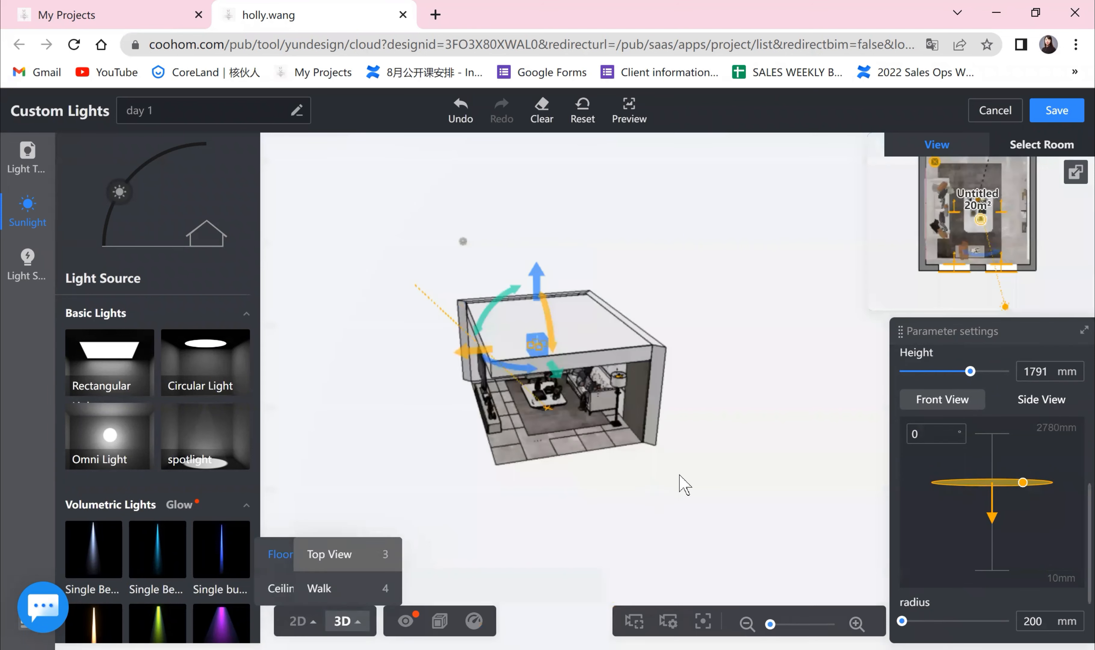
scroll(559, 508, up, 3)
drag(555, 512, 710, 507)
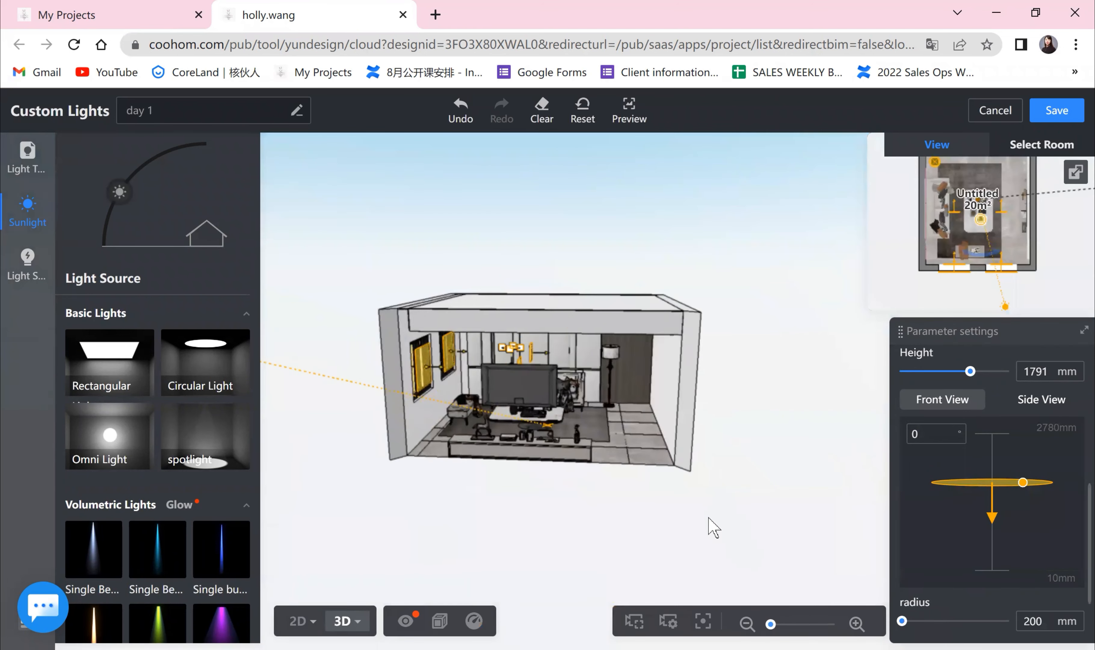
scroll(704, 519, up, 4)
drag(520, 537, 515, 463)
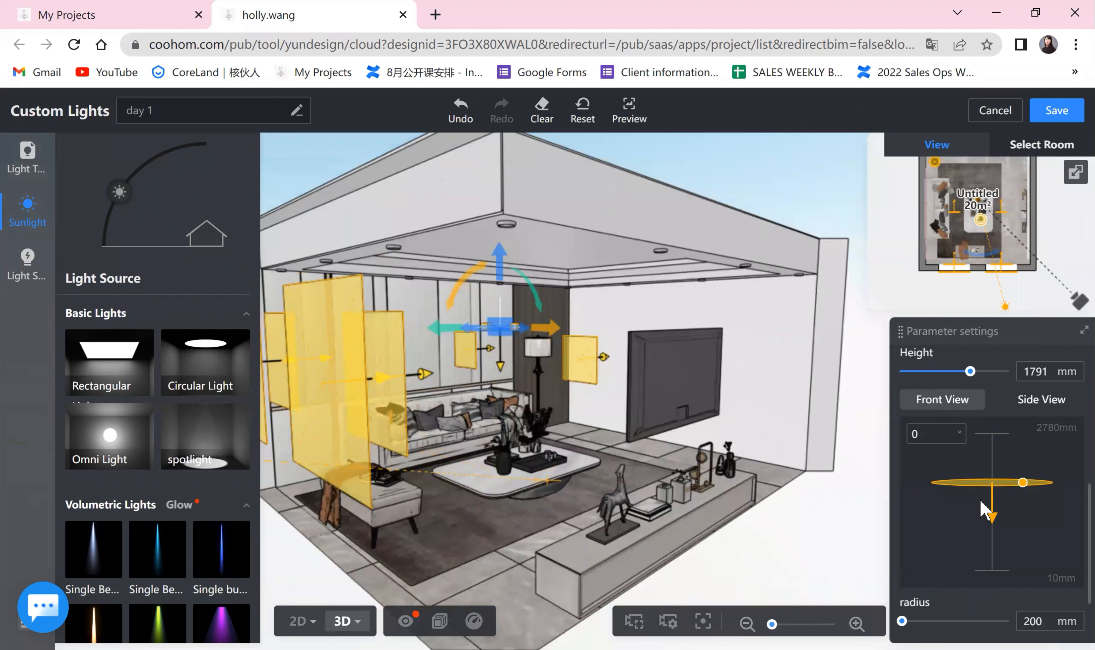
mouse_move(981, 509)
mouse_down()
mouse_move(980, 535)
mouse_move(978, 446)
mouse_move(977, 506)
mouse_up()
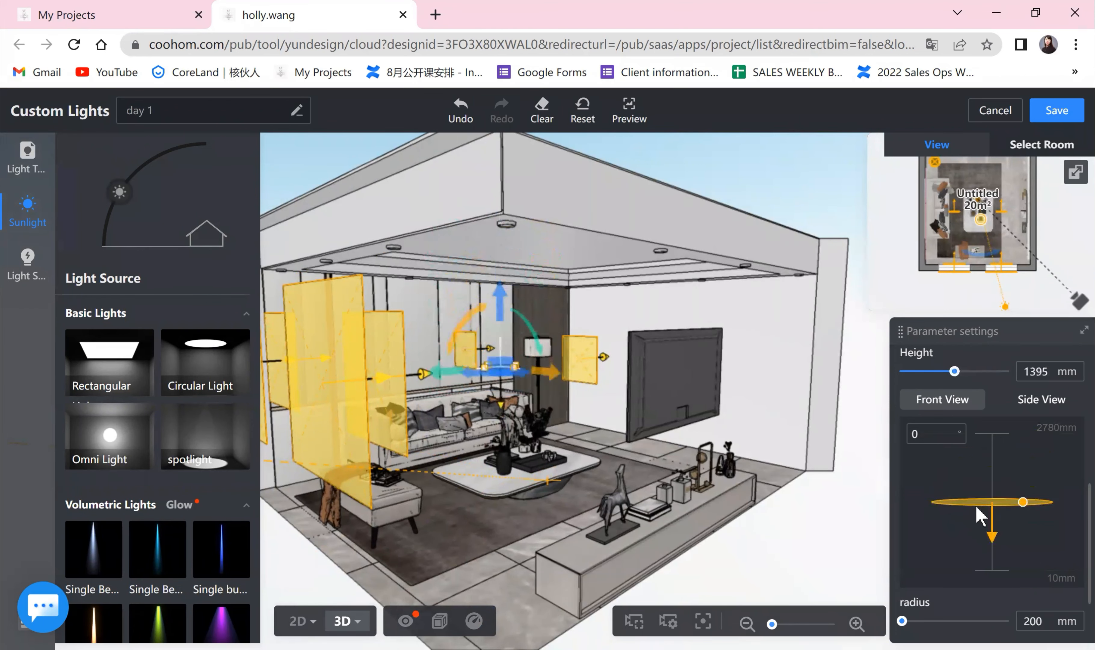
click(511, 458)
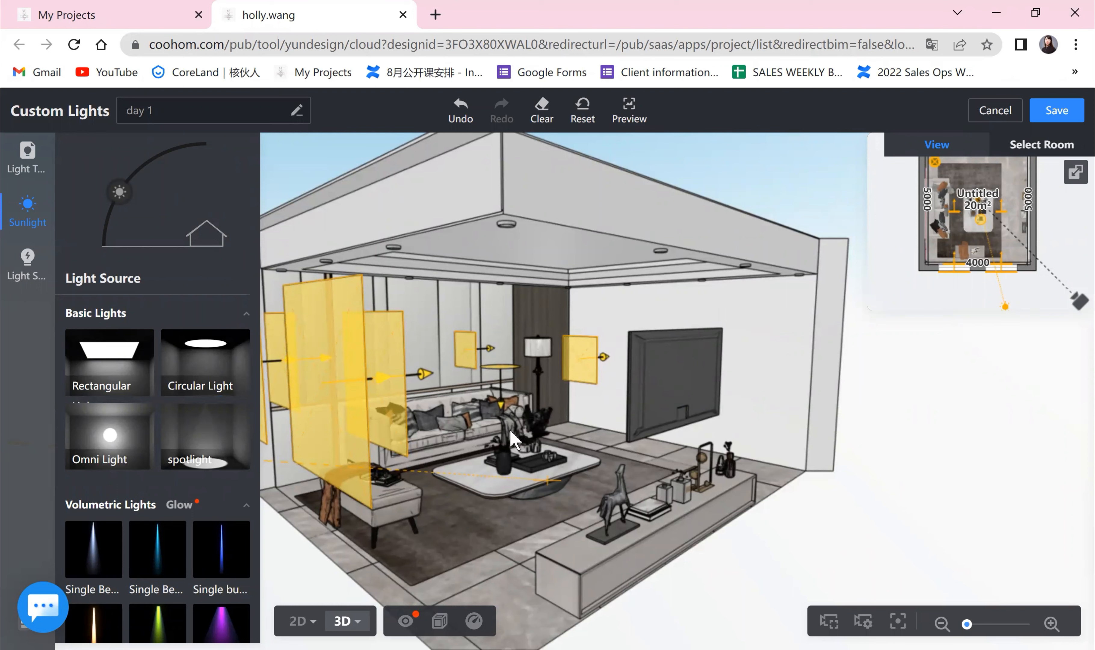
drag(1027, 598, 183, 348)
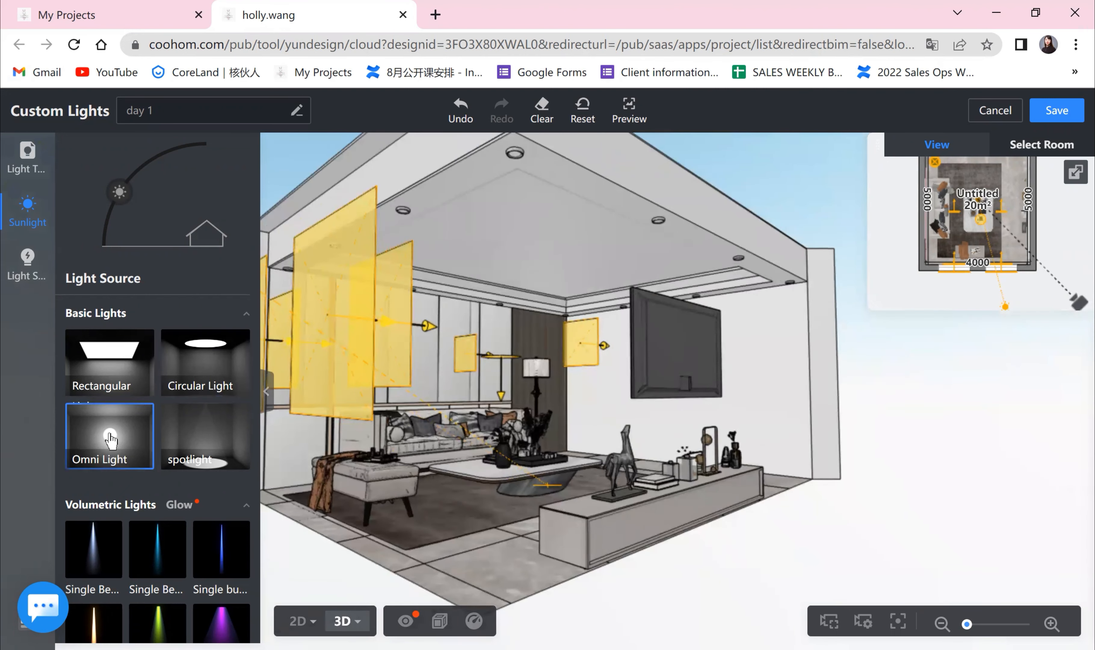
- Place an omni light from the 2D plan near the rug edge facing the TV wall and lower it slightly in 3D
mouse_move(299, 620)
click(275, 550)
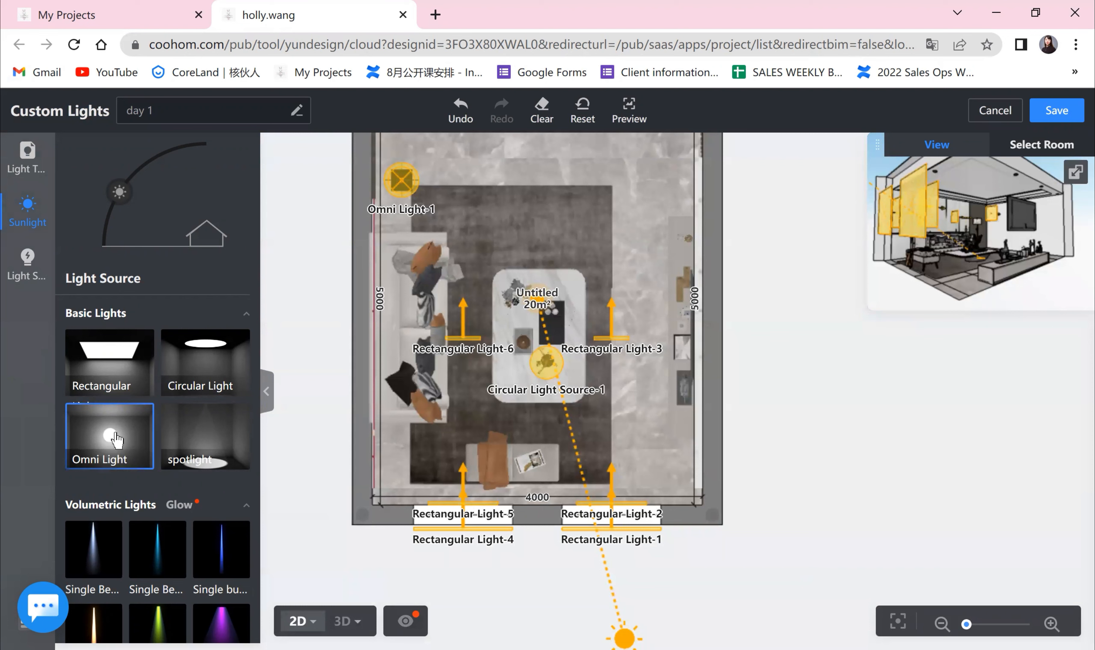
drag(117, 438, 630, 253)
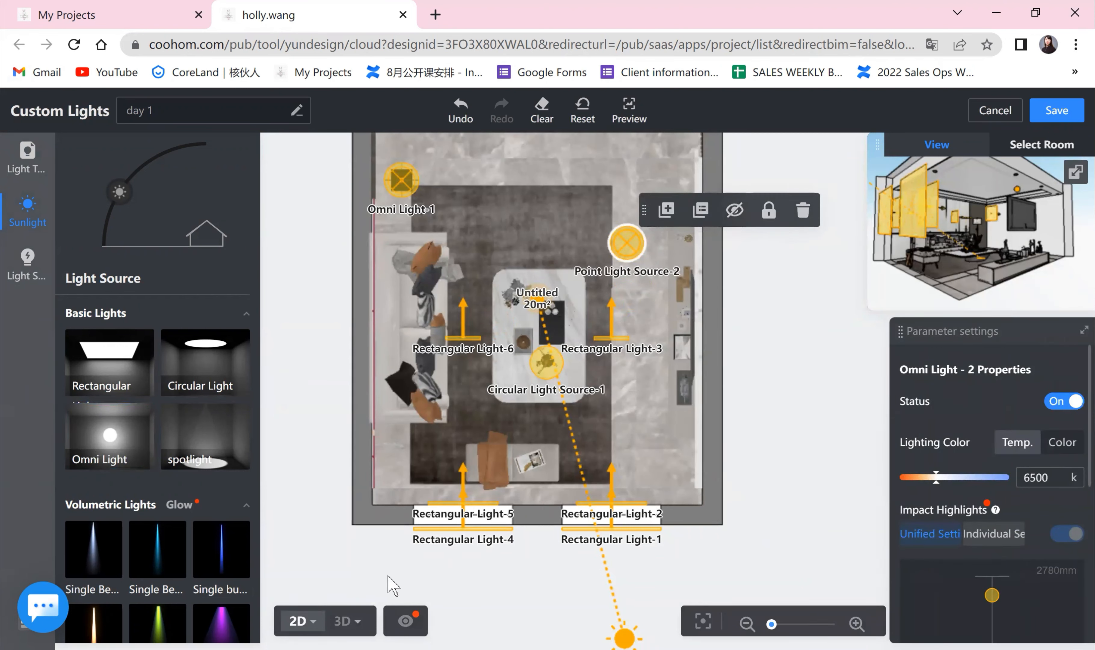
mouse_move(364, 623)
click(347, 559)
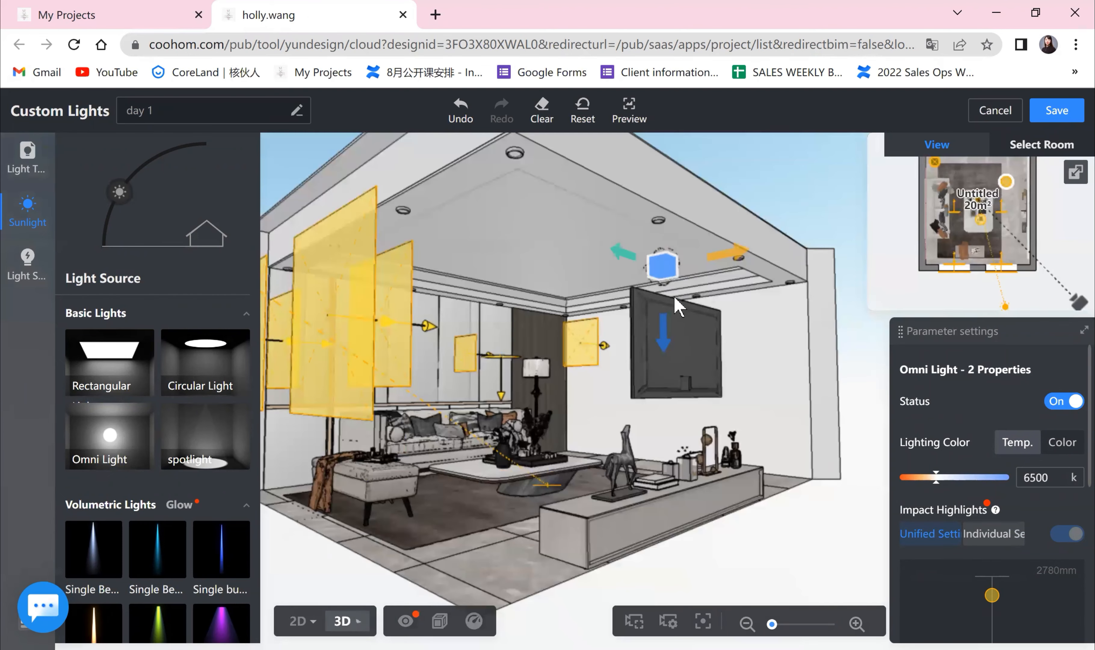
drag(666, 345, 607, 378)
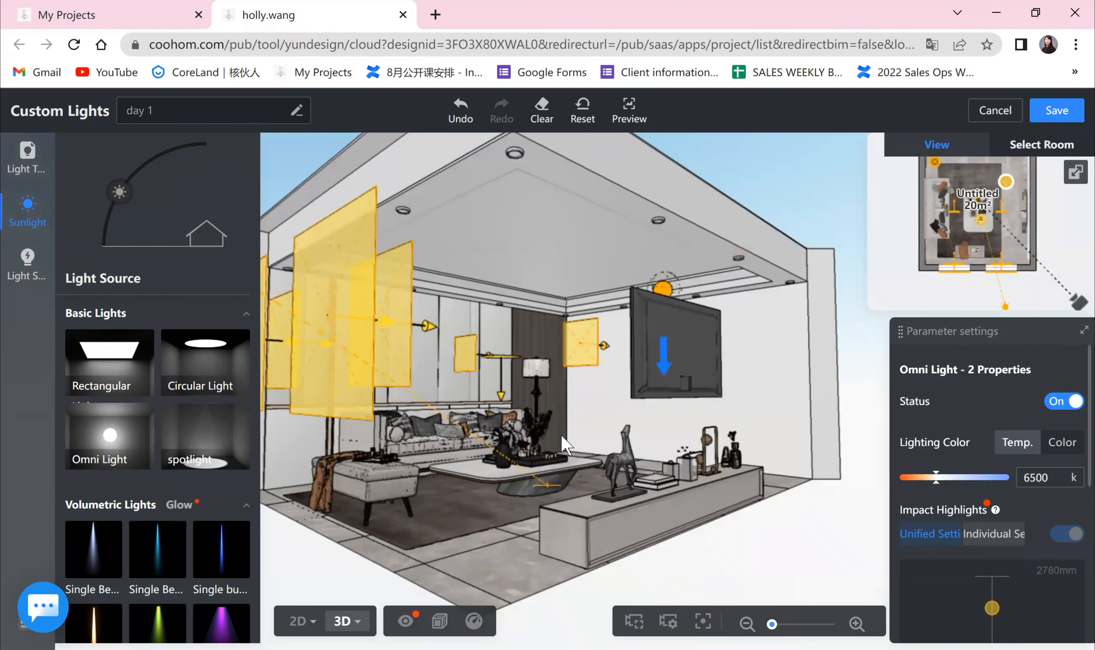
- Delete the omni light near the TV wall
drag(655, 442, 551, 291)
scroll(551, 280, up, 5)
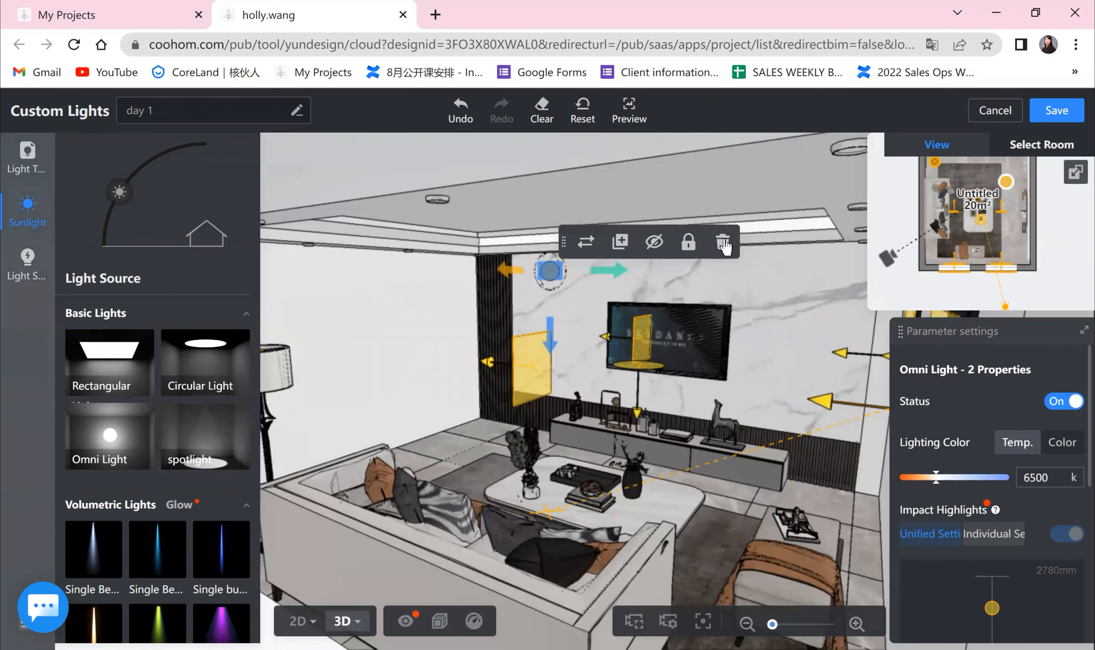
click(723, 244)
- Browse the volumetric lights and the public library of IES lights
scroll(186, 471, down, 4)
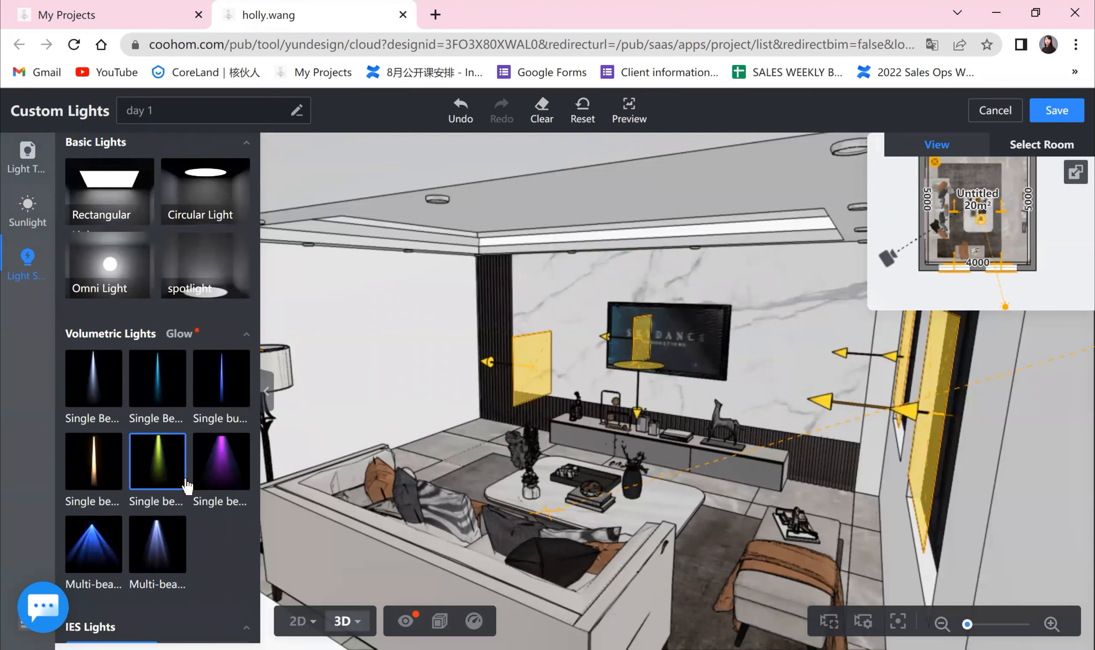
scroll(186, 486, down, 15)
scroll(158, 517, up, 7)
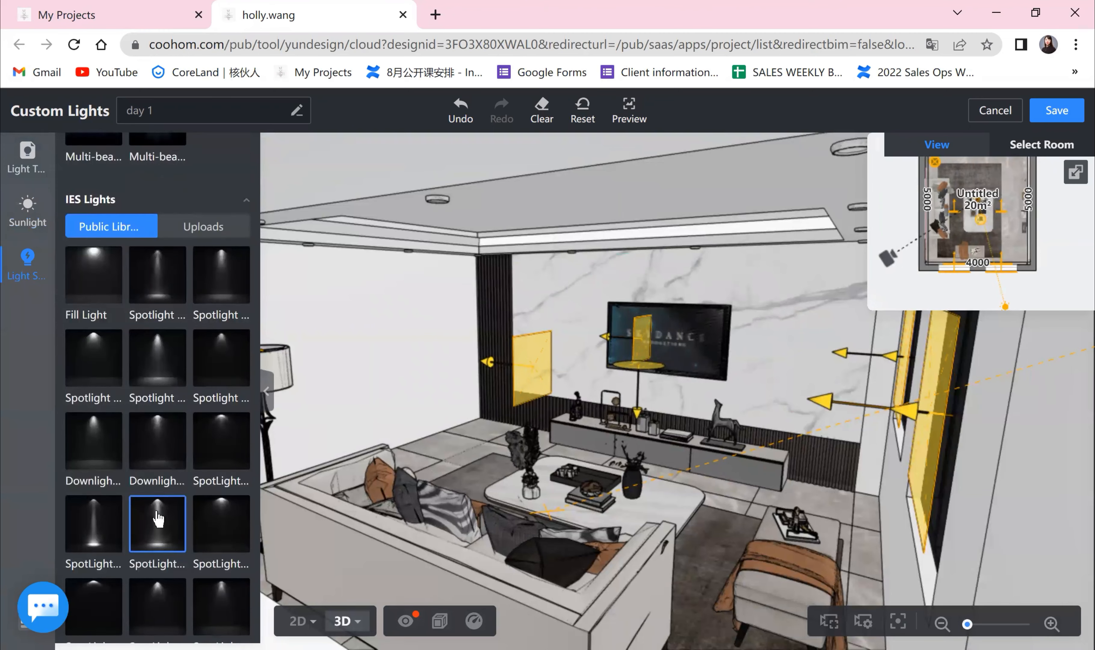
scroll(204, 511, down, 2)
- Review the properties of the small rectangular light near the TV wall, including brightness, scattering angle, height, length and width
click(529, 371)
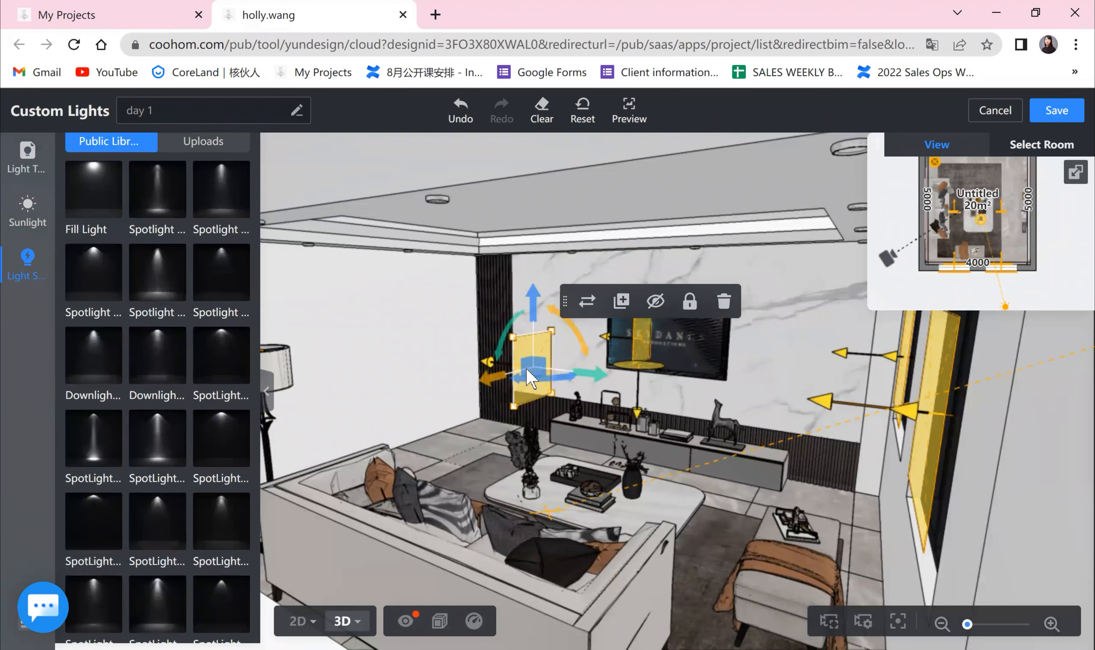
scroll(1040, 457, down, 2)
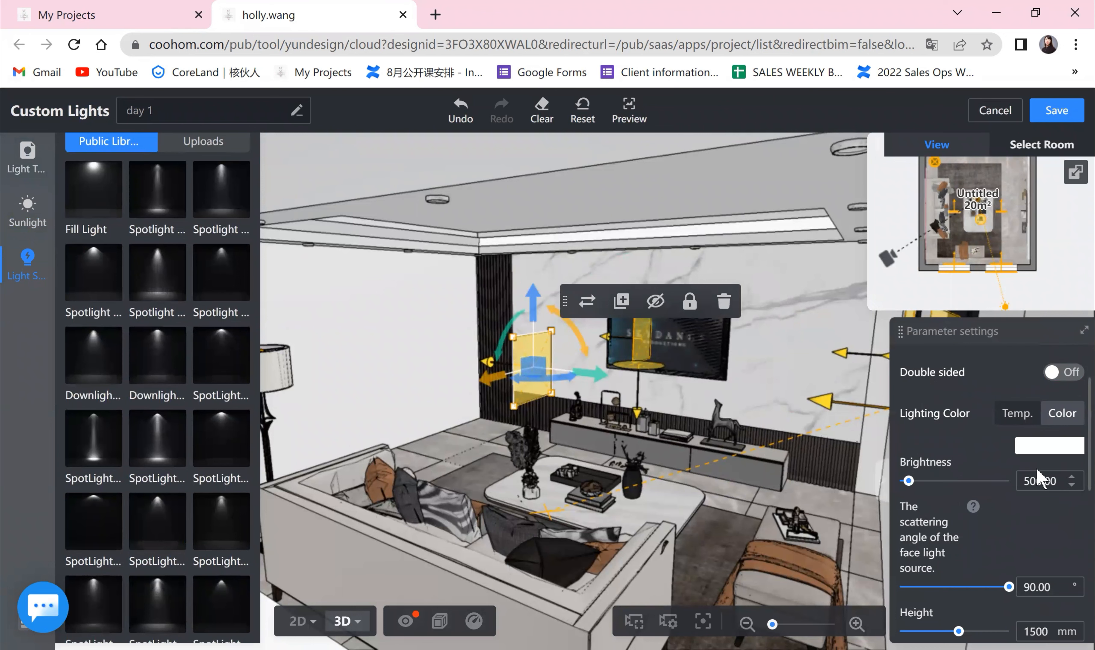
scroll(1030, 540, down, 4)
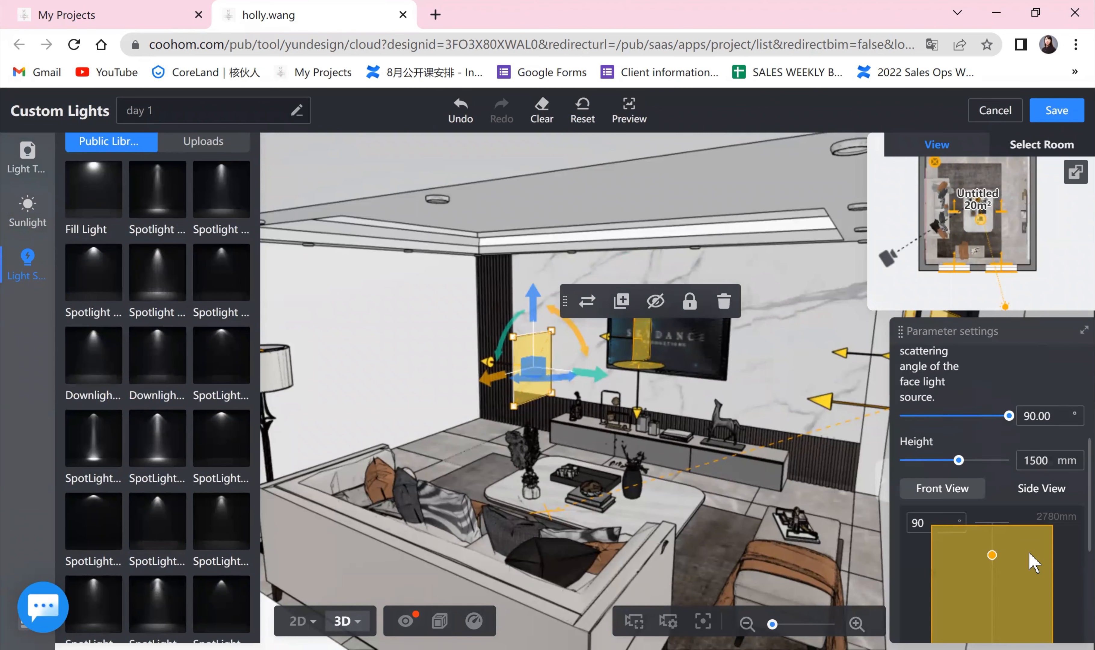
scroll(1008, 493, down, 2)
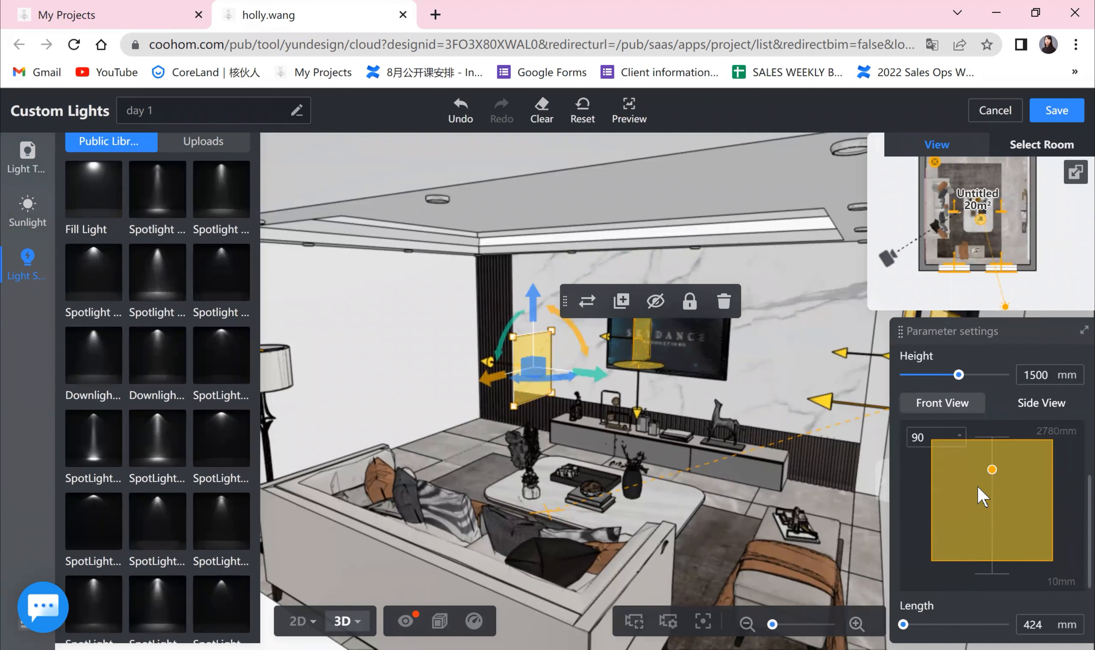
scroll(946, 516, down, 2)
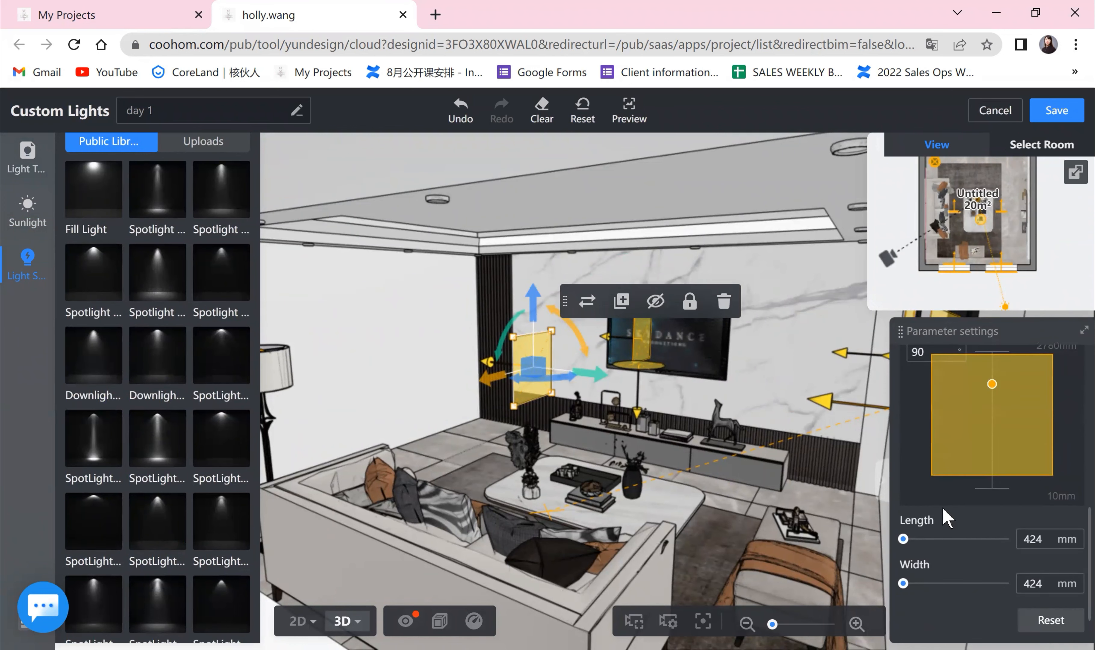
scroll(947, 516, down, 2)
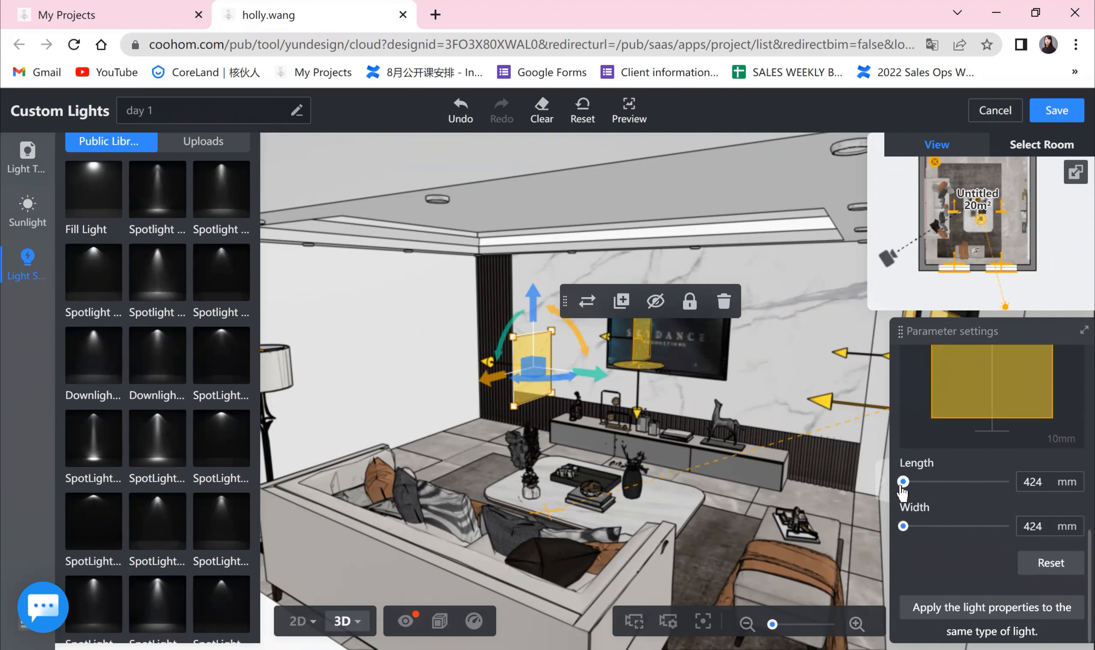
scroll(964, 517, up, 6)
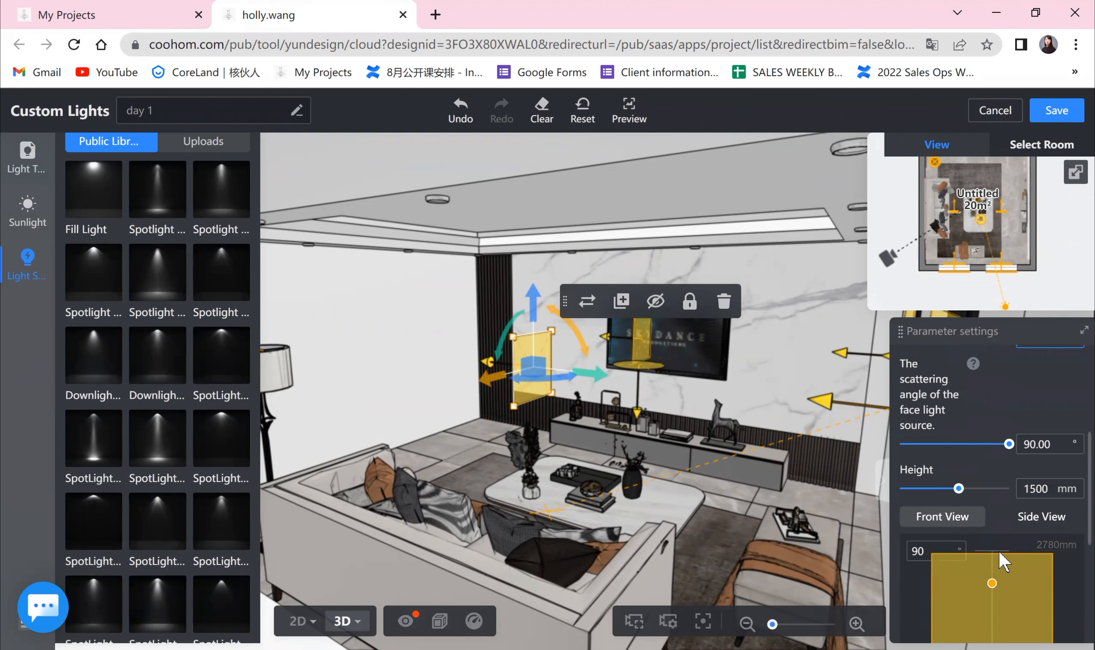
scroll(998, 552, down, 5)
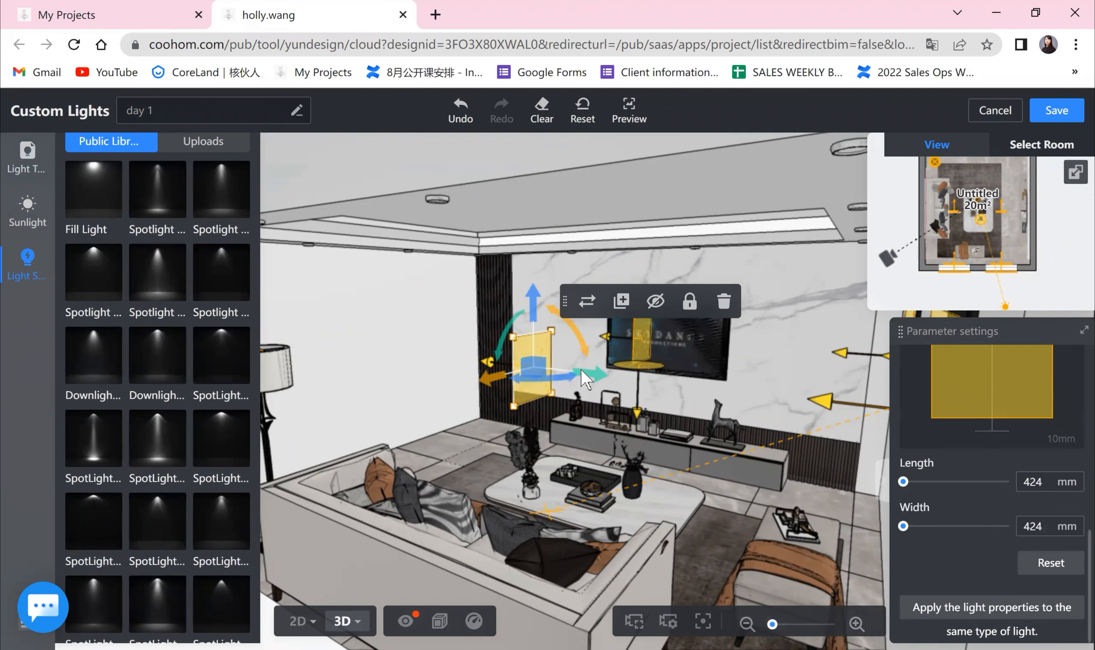
- Lower the circular light over the coffee table to a height of about 1209 mm and delete it
scroll(647, 462, down, 10)
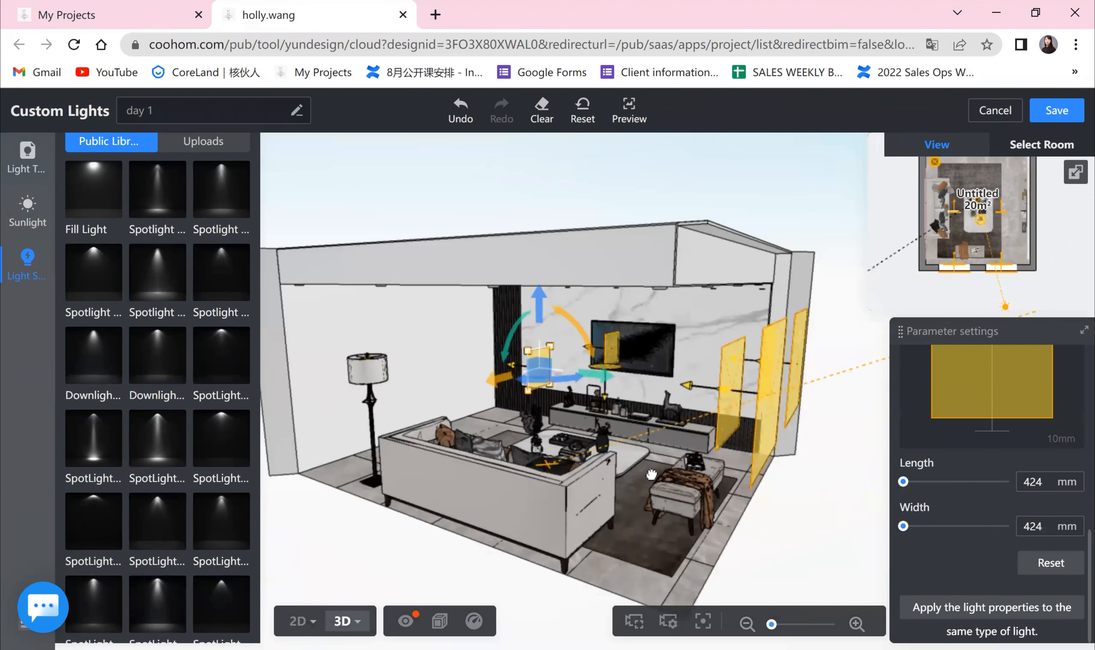
drag(644, 433, 601, 449)
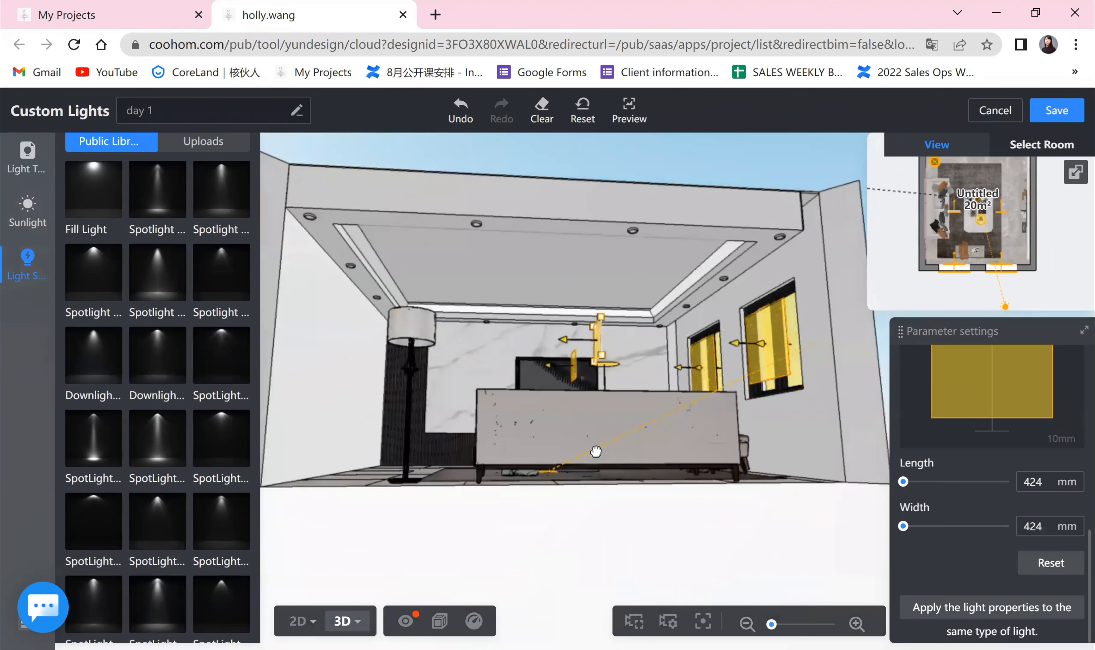
mouse_move(611, 380)
mouse_down()
mouse_move(607, 360)
mouse_move(609, 397)
mouse_up()
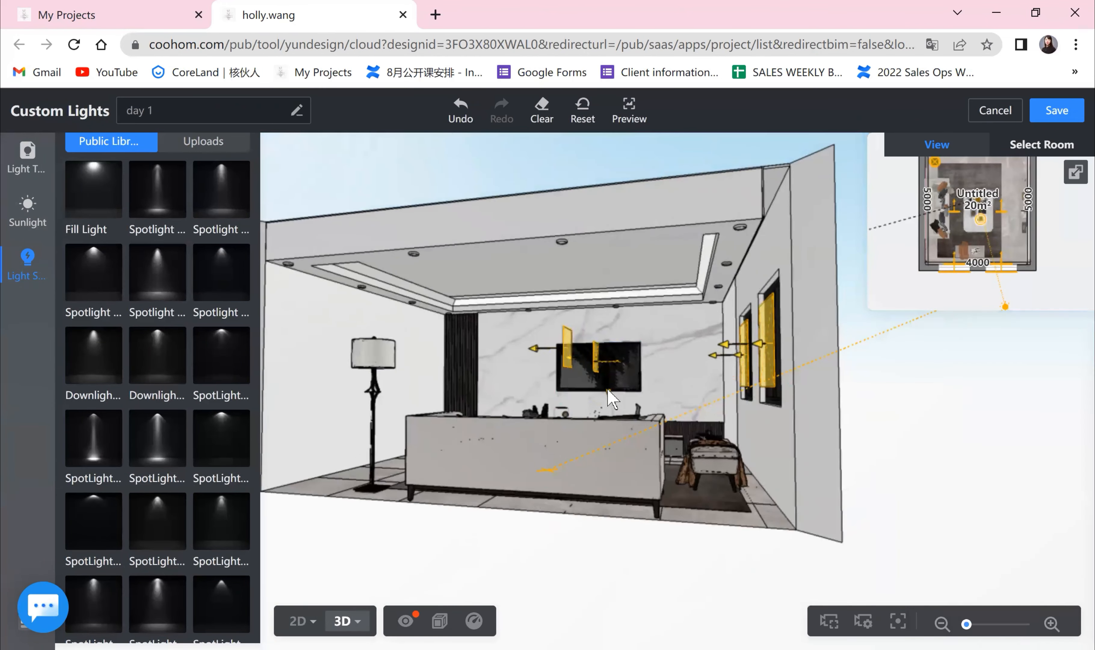
click(609, 397)
scroll(1009, 587, down, 8)
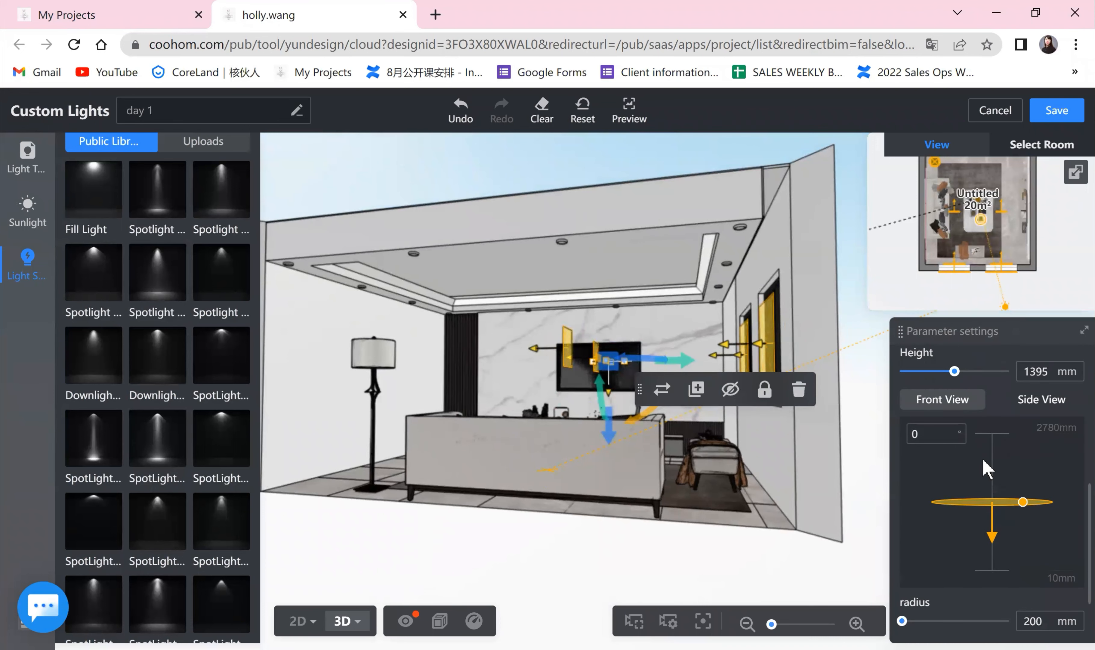
drag(984, 507, 967, 482)
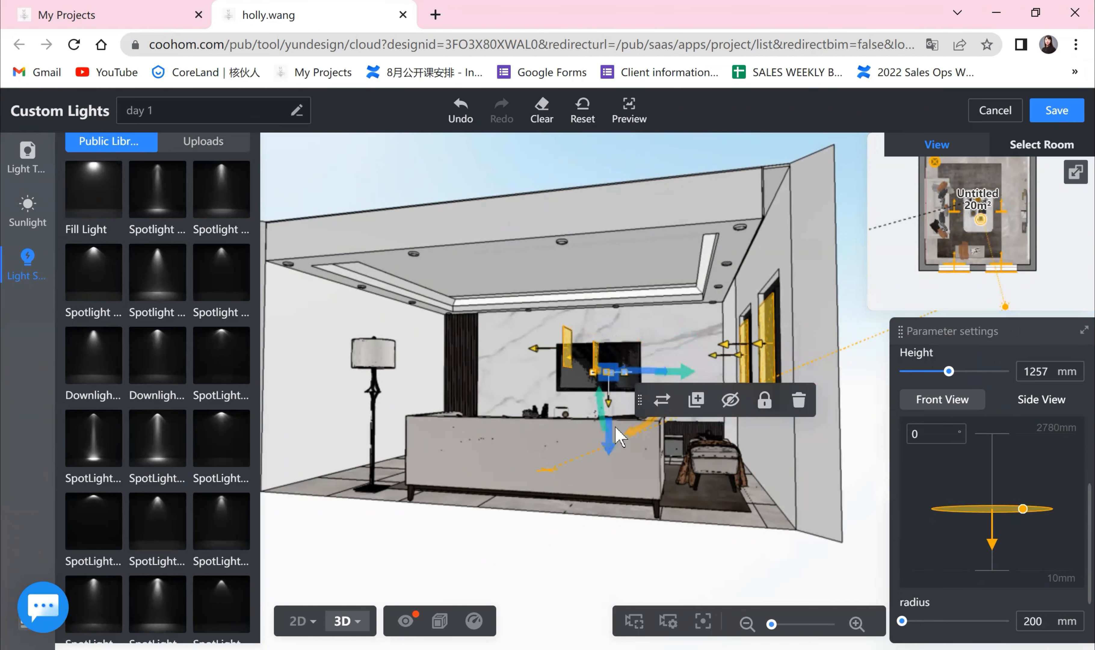
drag(577, 454, 633, 351)
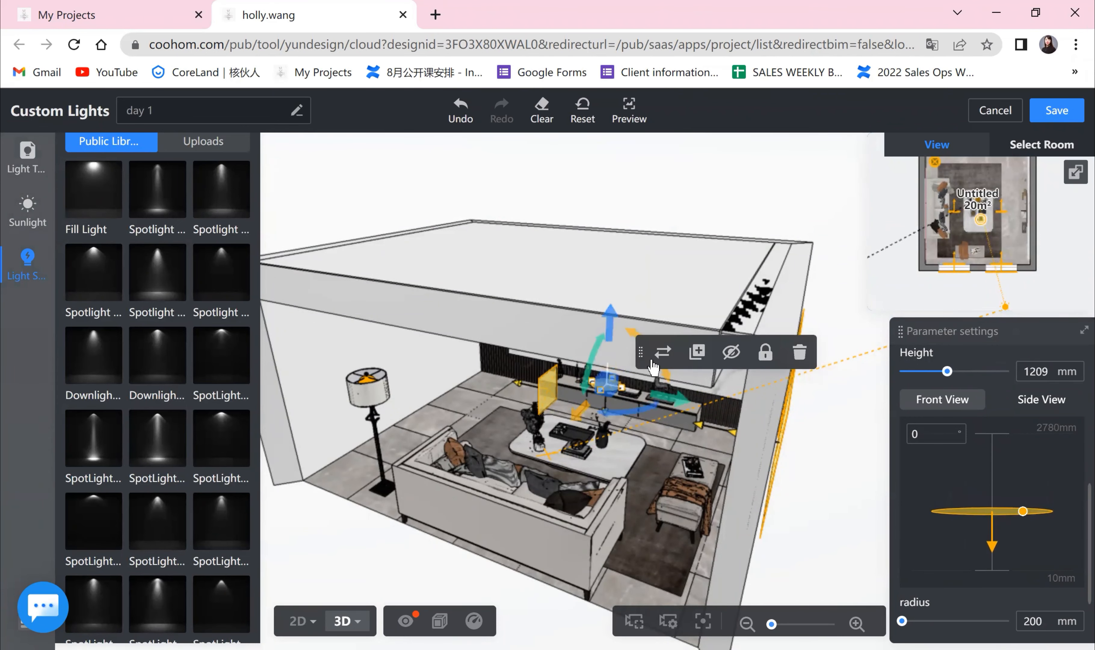
drag(556, 301, 718, 378)
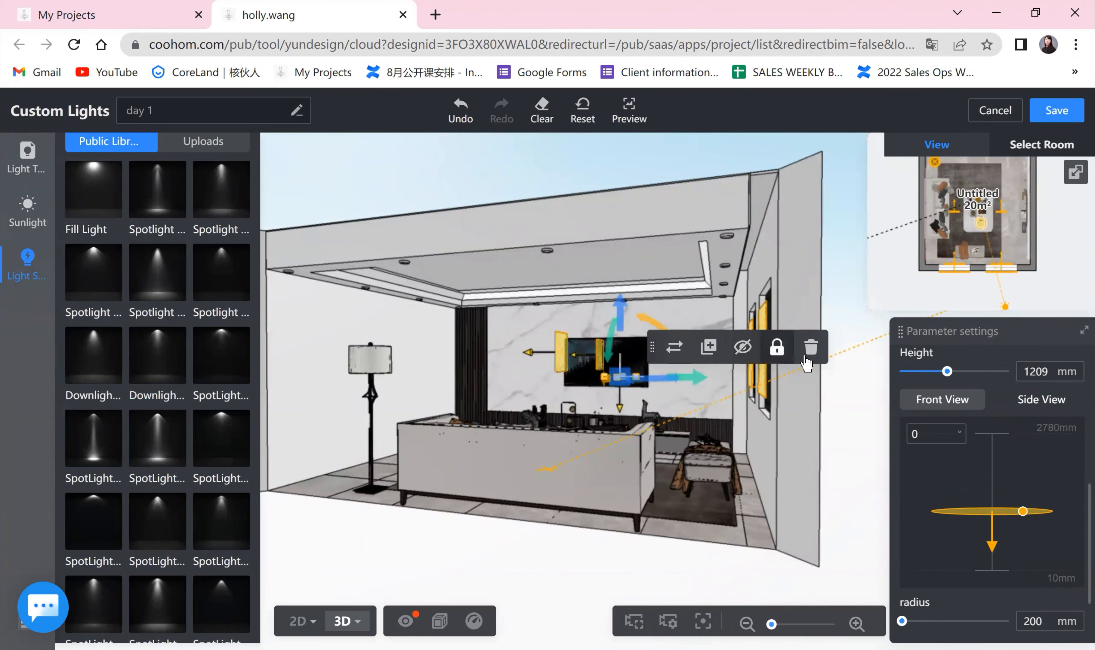
- Switch to the 2D floor plan and draw a rectangular light, enlarging it to cover most of the room's centre including the coffee table
mouse_move(306, 620)
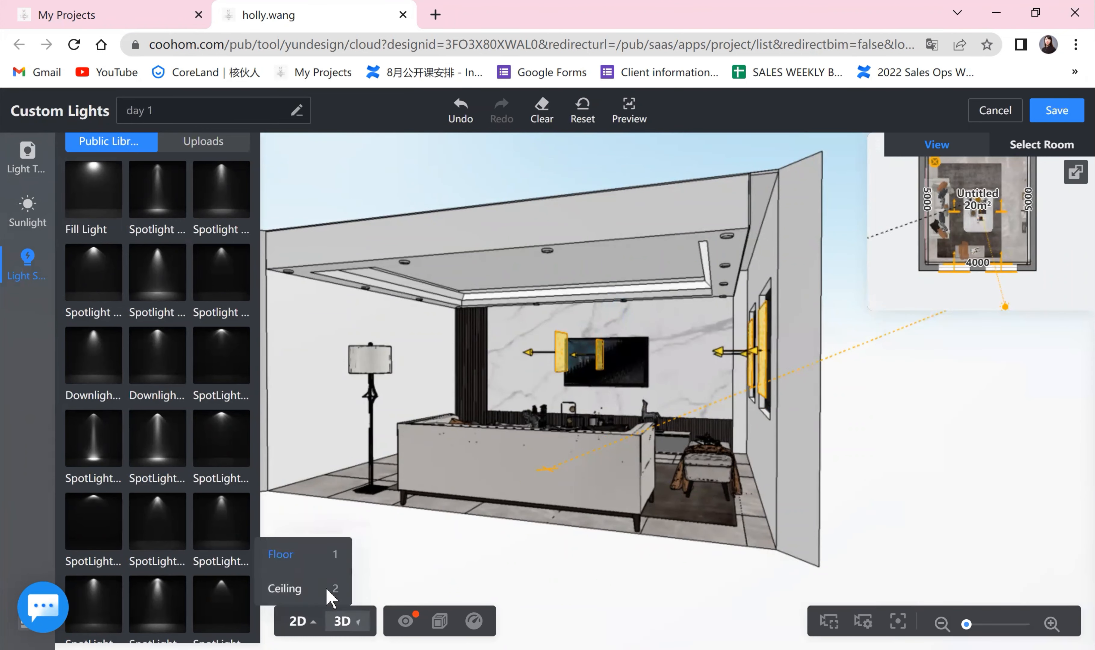
click(311, 560)
scroll(768, 489, down, 3)
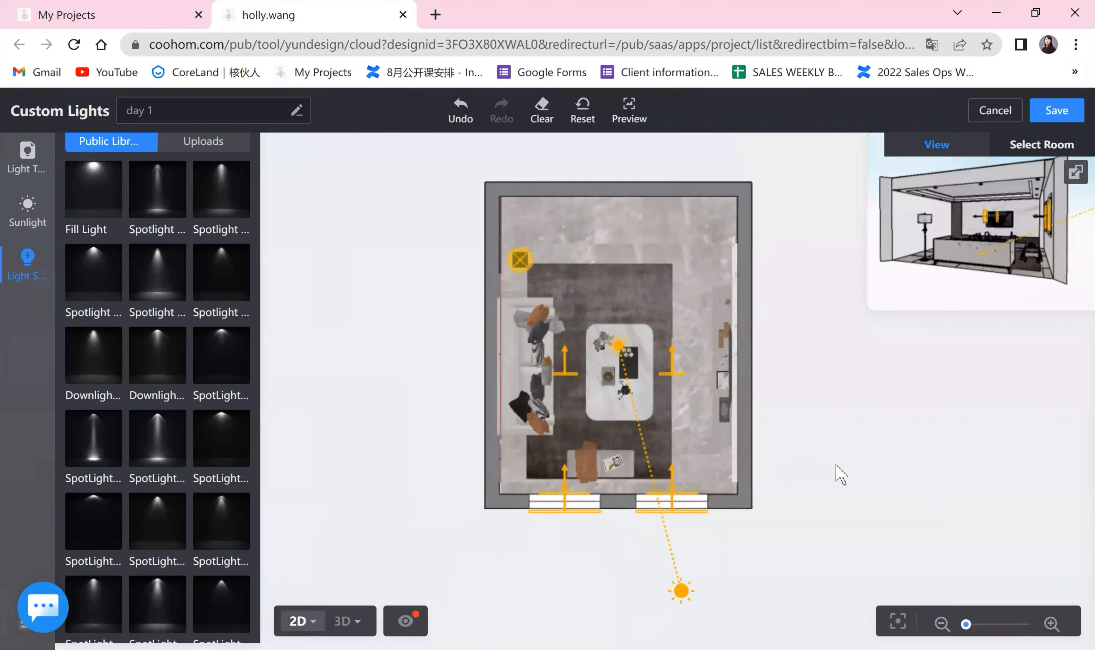
scroll(116, 409, up, 12)
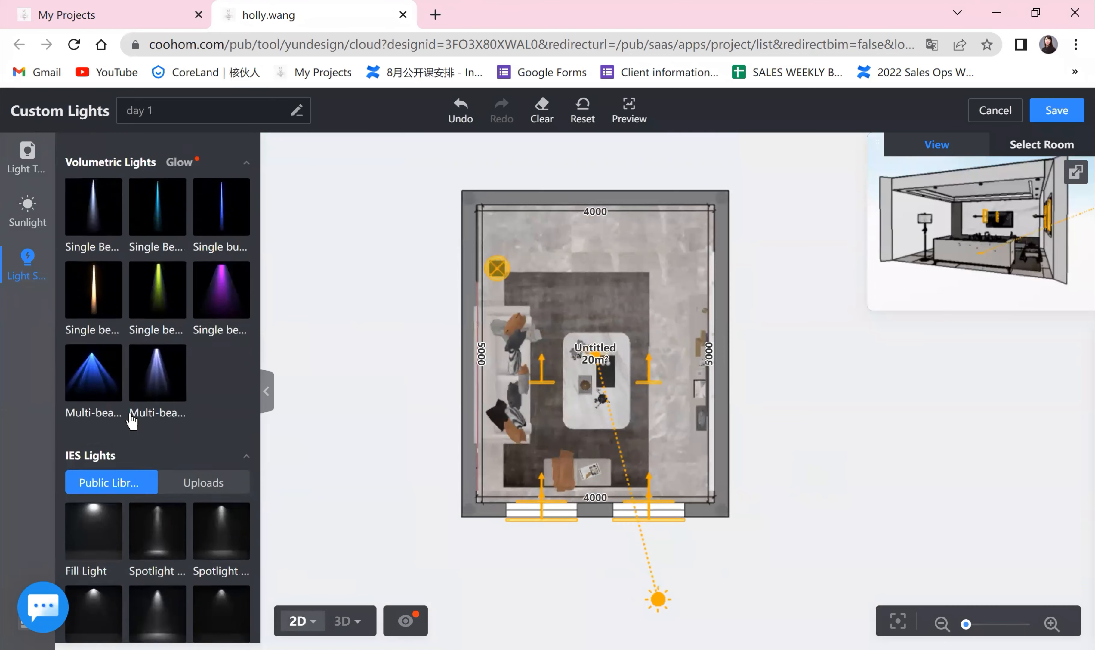
scroll(132, 431, up, 5)
drag(113, 603, 597, 301)
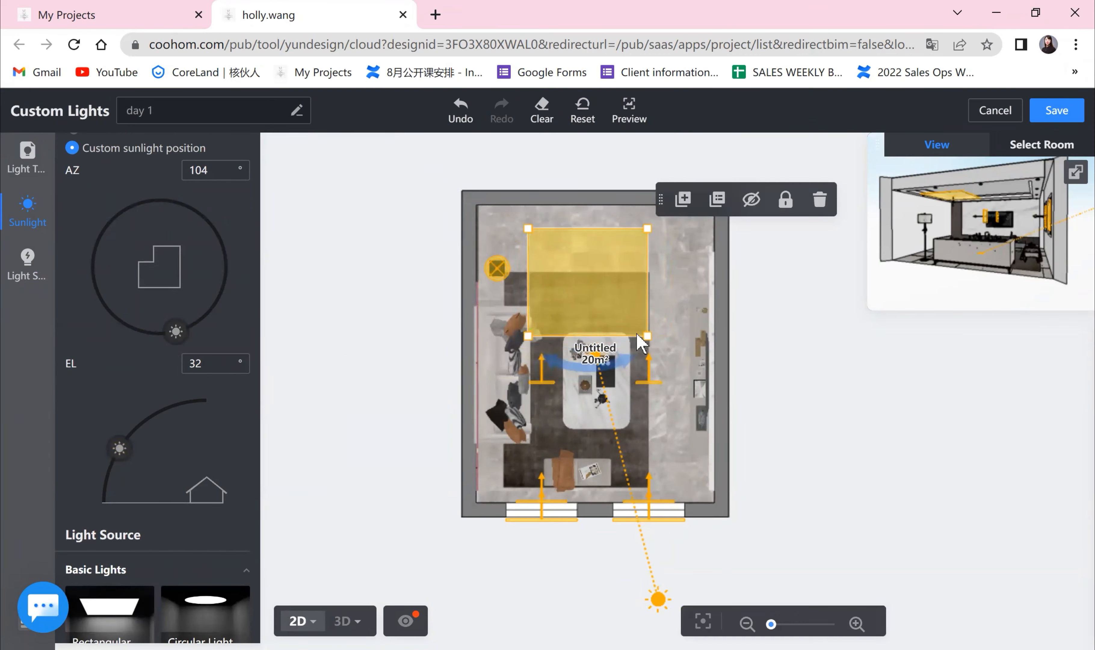
drag(646, 336, 681, 474)
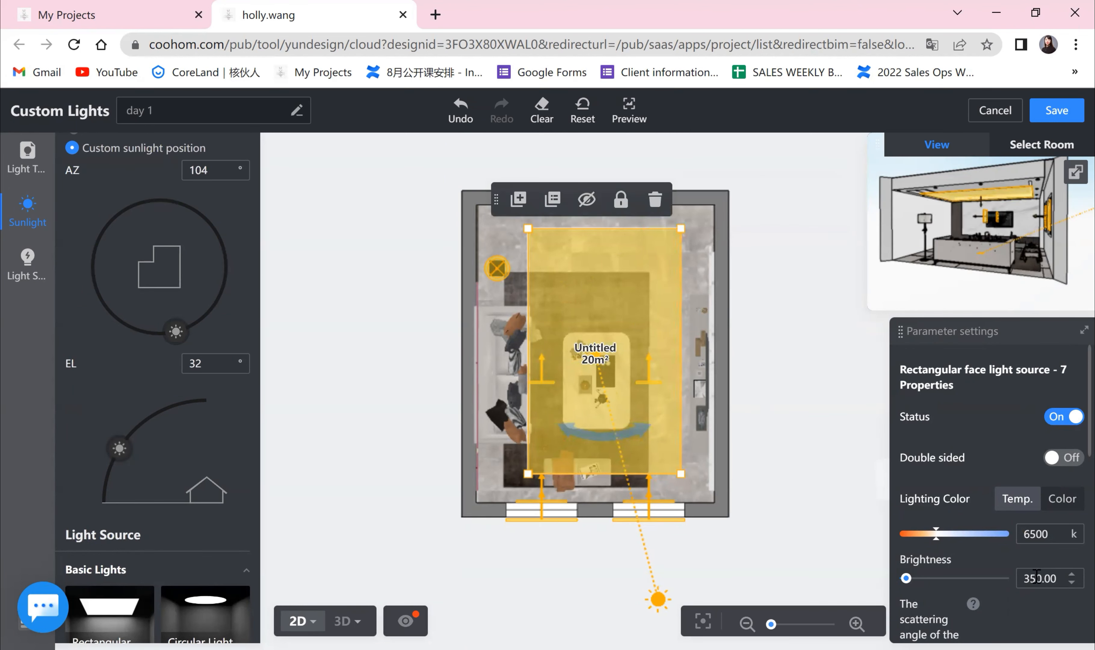
- Set the new rectangular light's brightness to 200% and switch to the 3D view
click(990, 588)
mouse_move(344, 621)
click(343, 585)
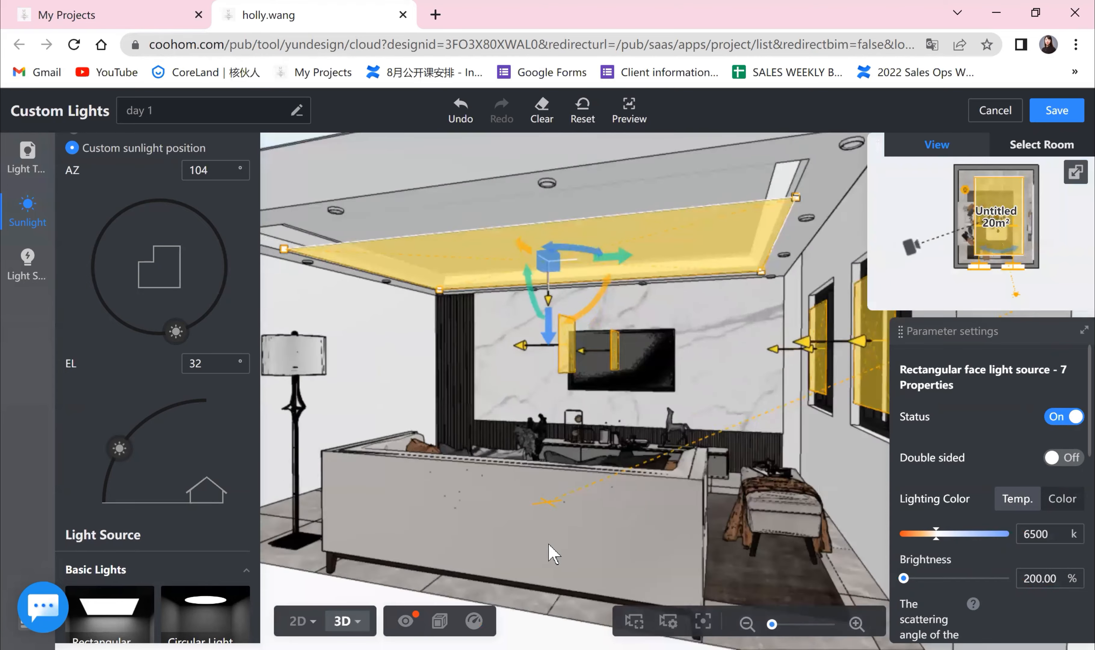
- Examine the large ceiling light from several angles around the room and up close towards the sofa wall
scroll(630, 546, down, 3)
drag(508, 535, 327, 511)
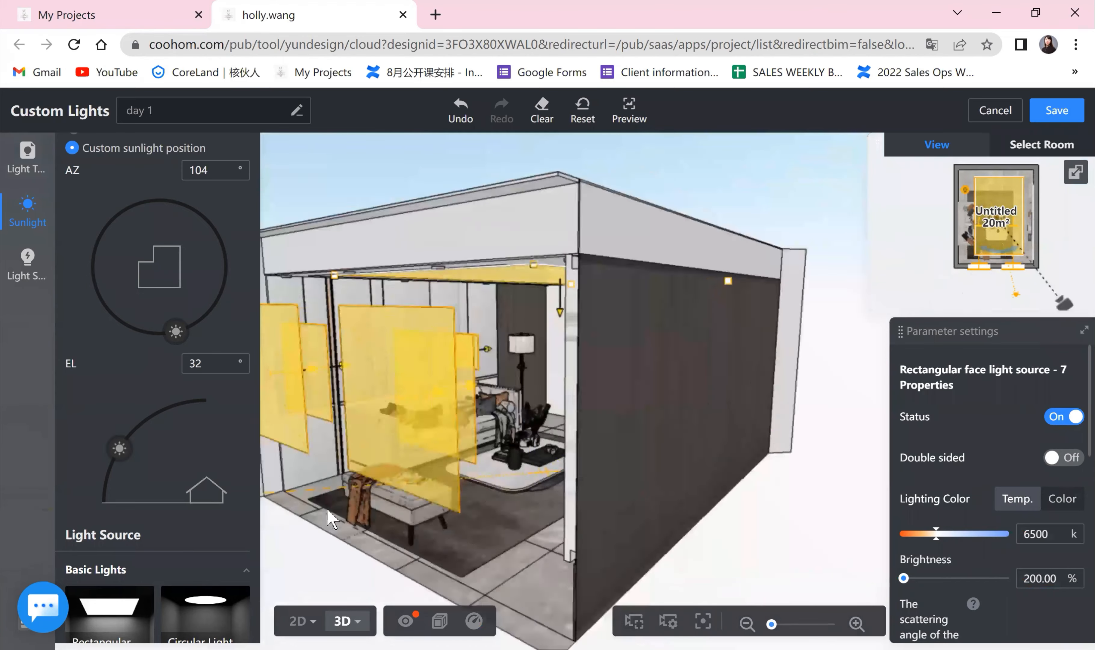
drag(493, 497, 421, 487)
scroll(417, 477, up, 2)
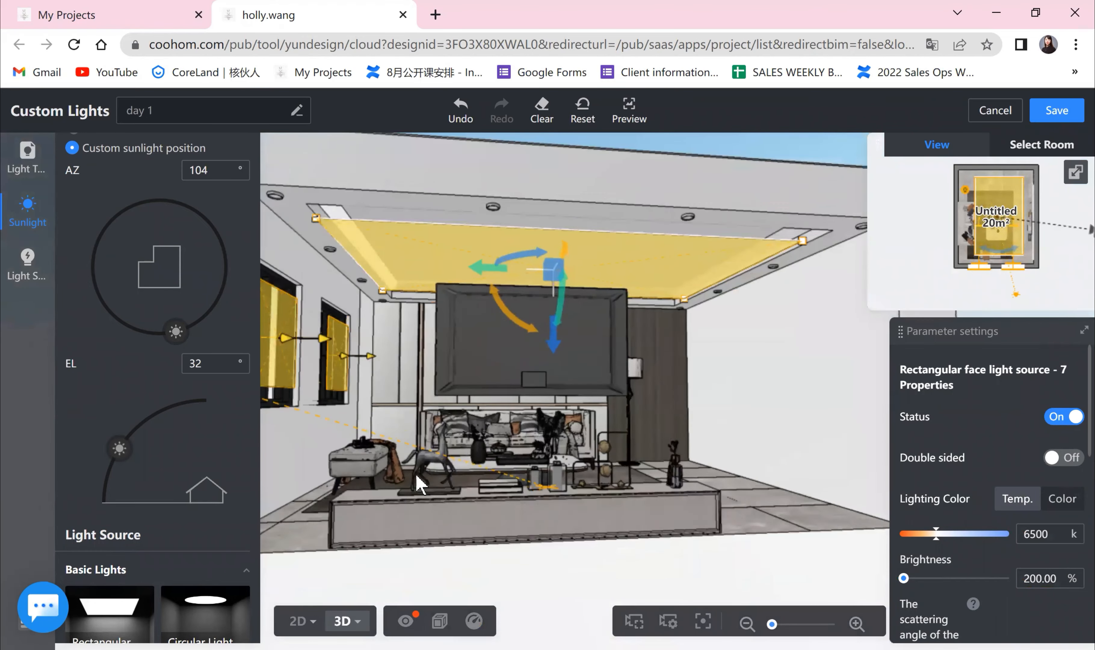
scroll(446, 385, up, 10)
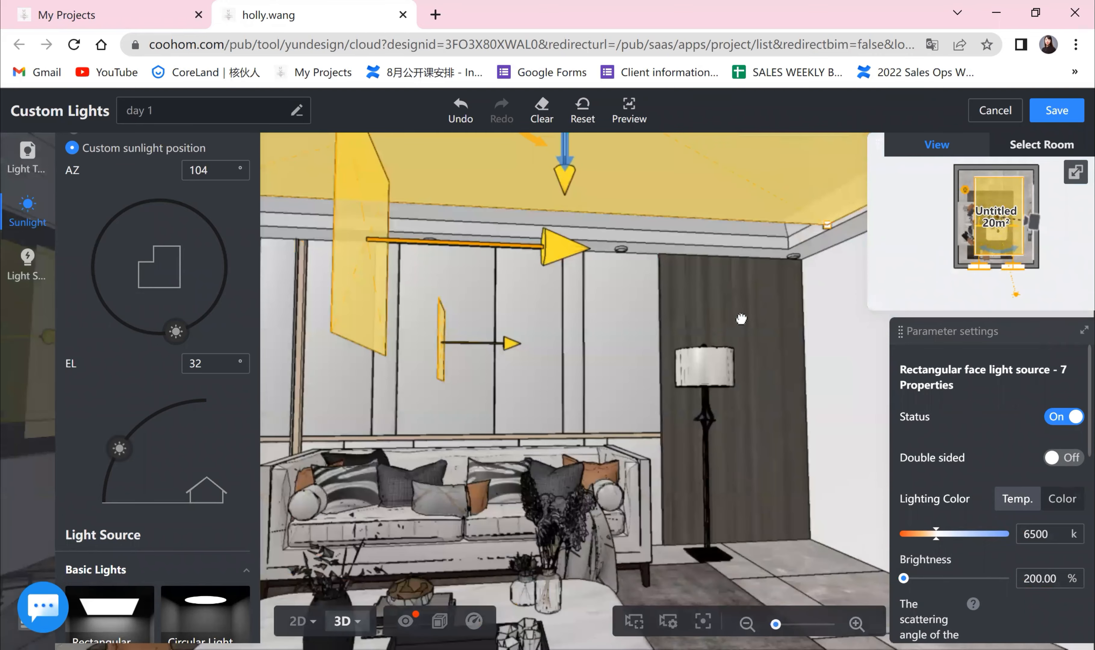
drag(741, 319, 539, 457)
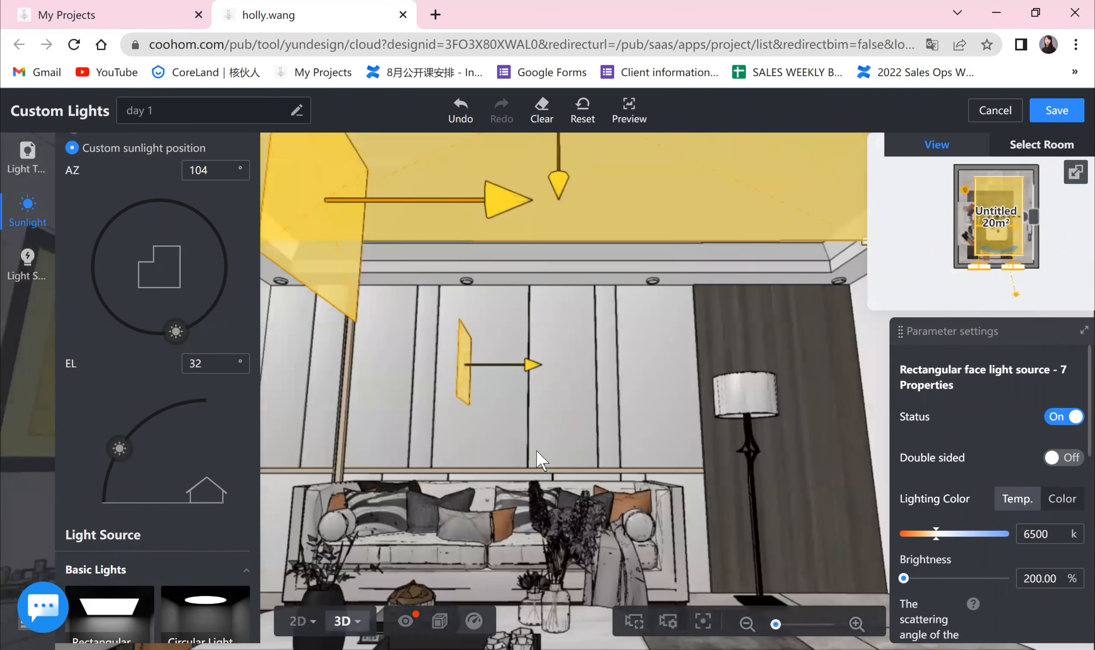
scroll(536, 458, down, 5)
scroll(826, 281, up, 3)
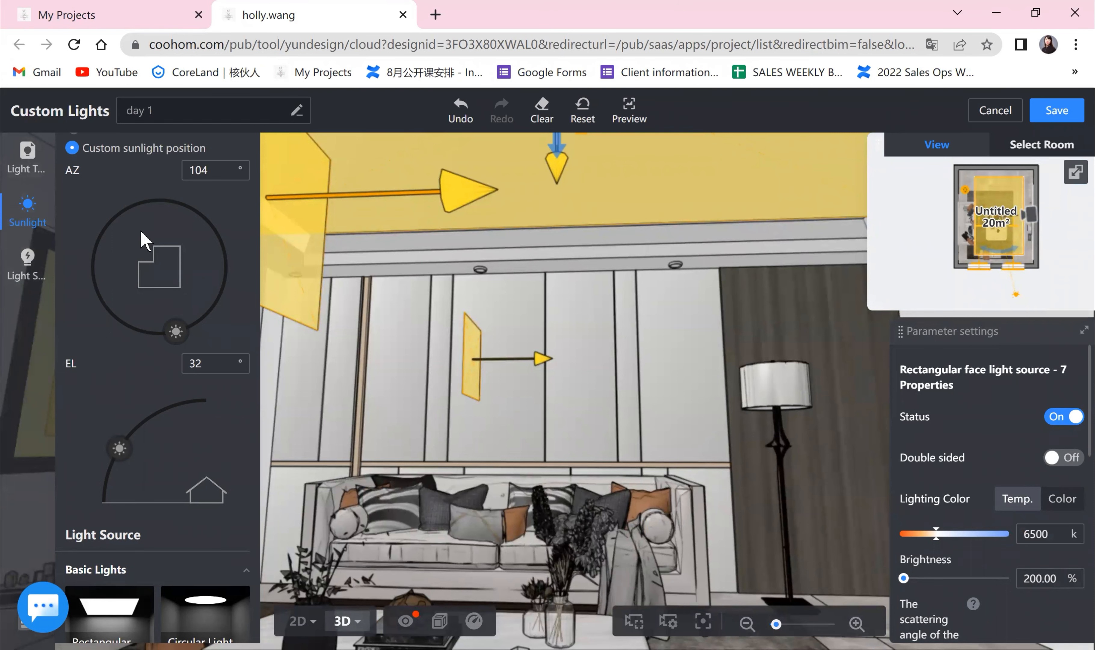
- Place an IES spotlight from the public library above the sofa, below the ceiling downlight, and set its height to 2300 mm
scroll(162, 438, down, 15)
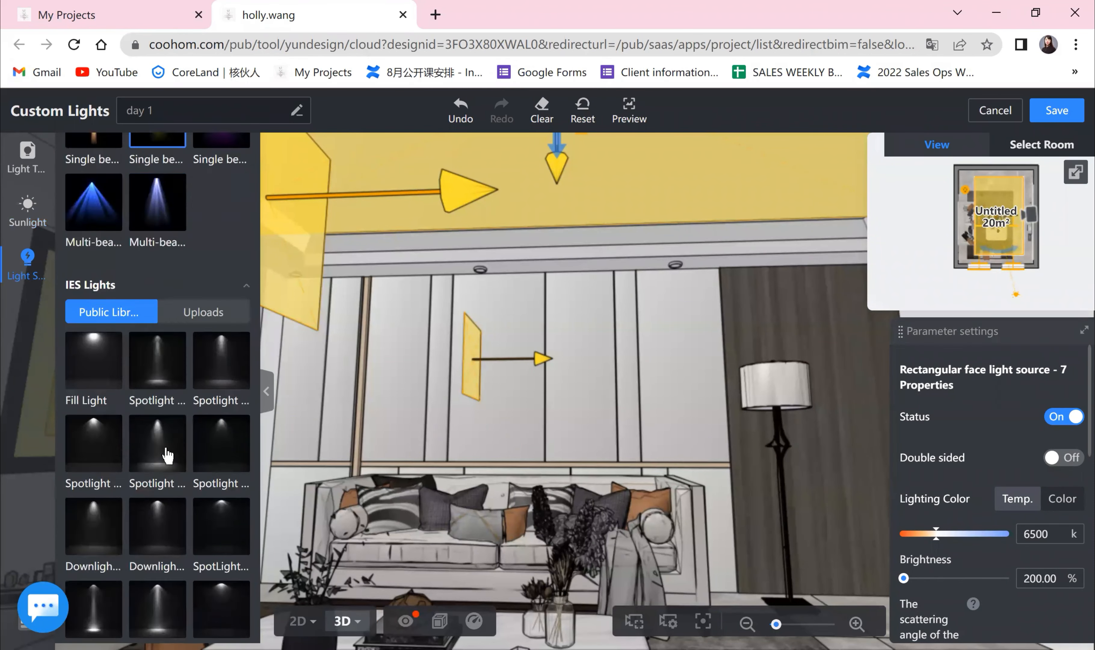
scroll(166, 453, down, 7)
scroll(166, 448, up, 5)
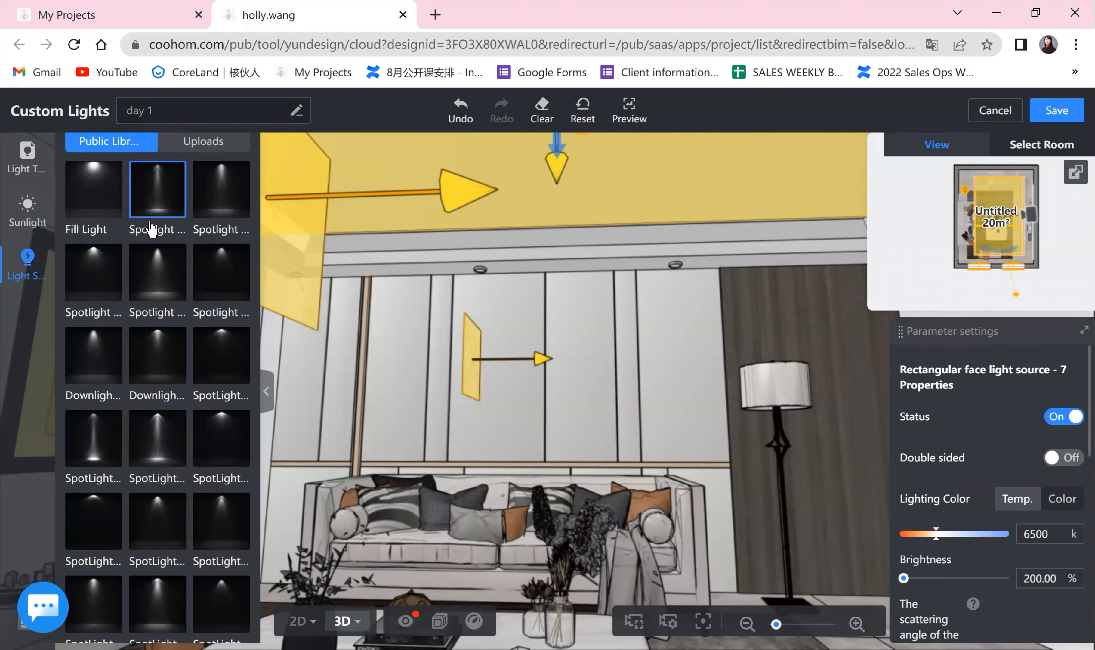
click(177, 276)
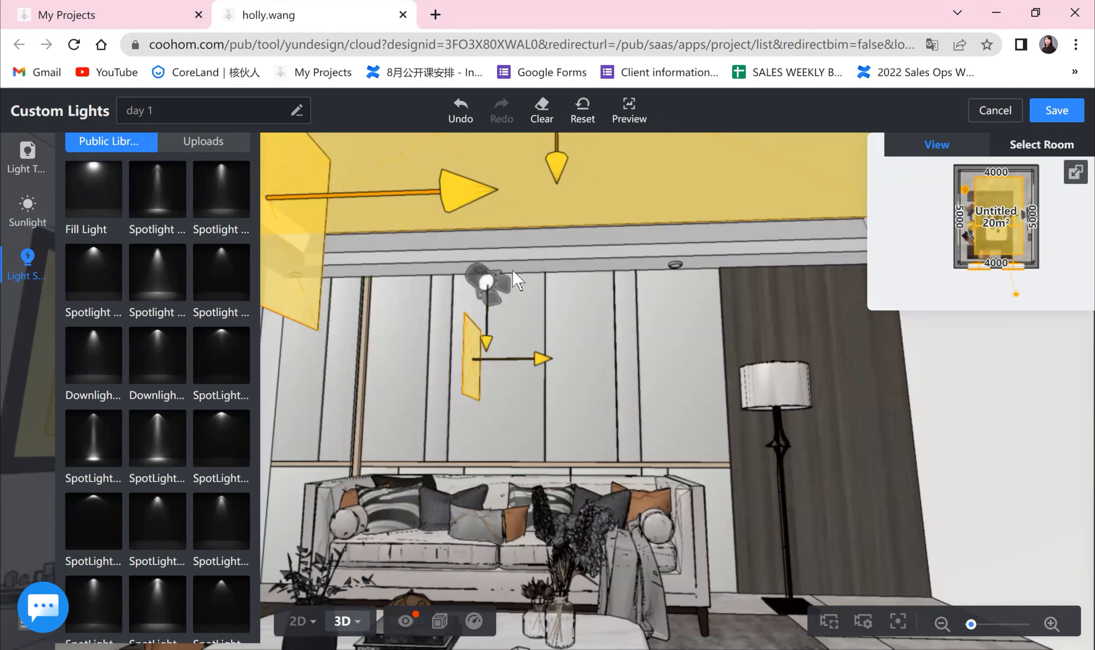
click(487, 285)
scroll(1022, 528, down, 5)
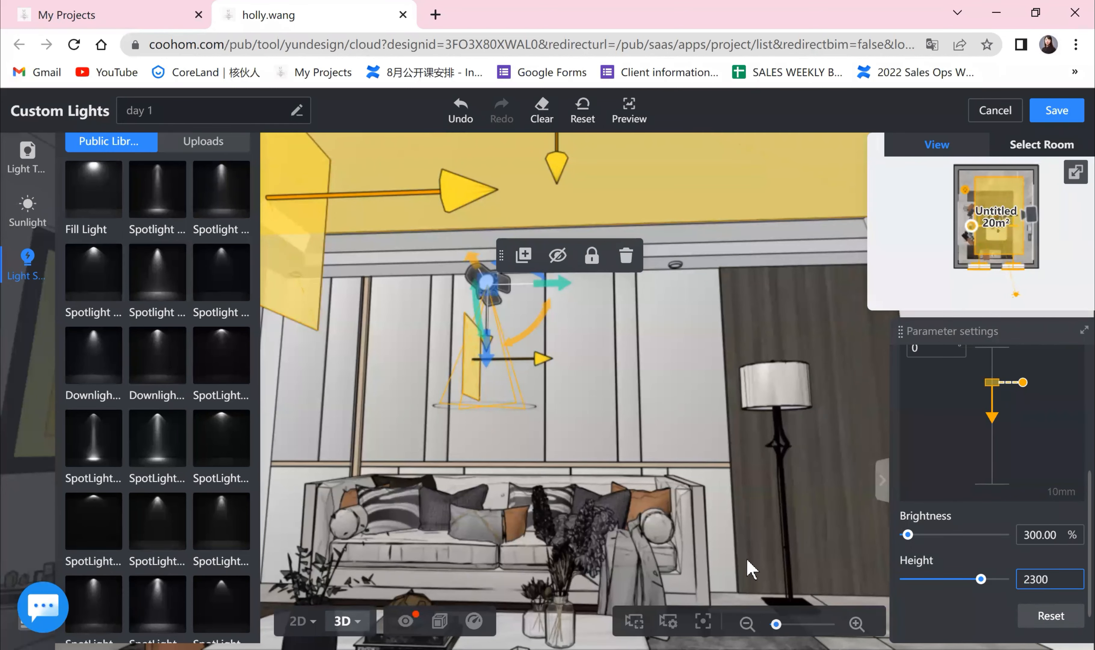
key(Return)
- Select the IES spotlight above the sofa and hide it
drag(622, 357, 319, 635)
mouse_move(350, 624)
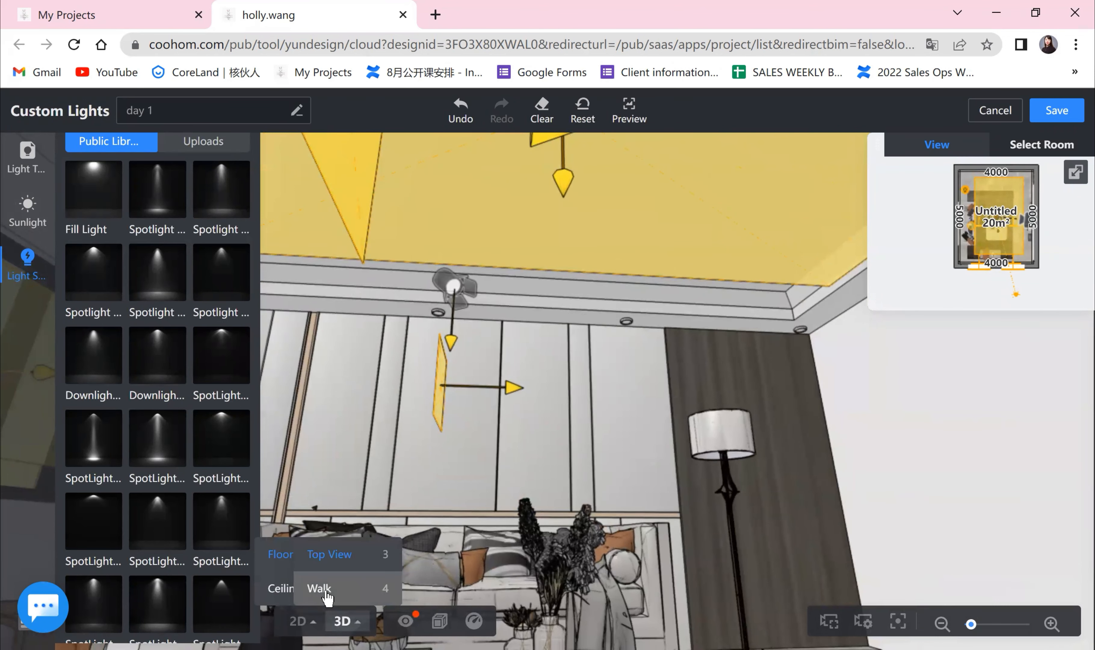
drag(609, 452, 497, 347)
click(482, 349)
drag(387, 471, 384, 219)
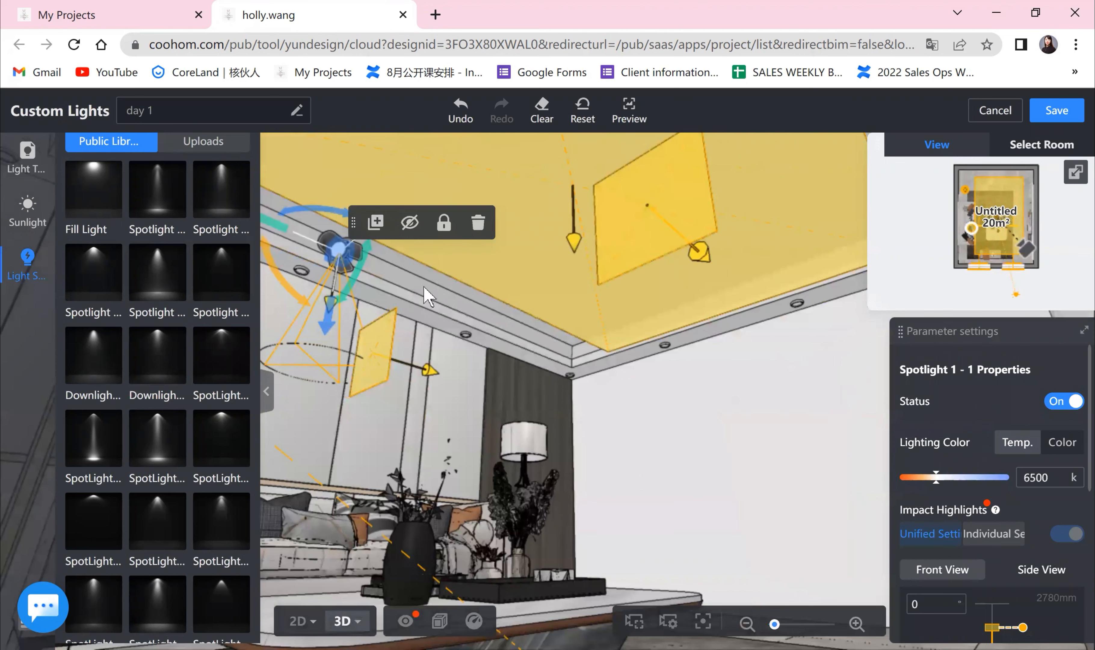
drag(427, 298, 403, 252)
click(426, 230)
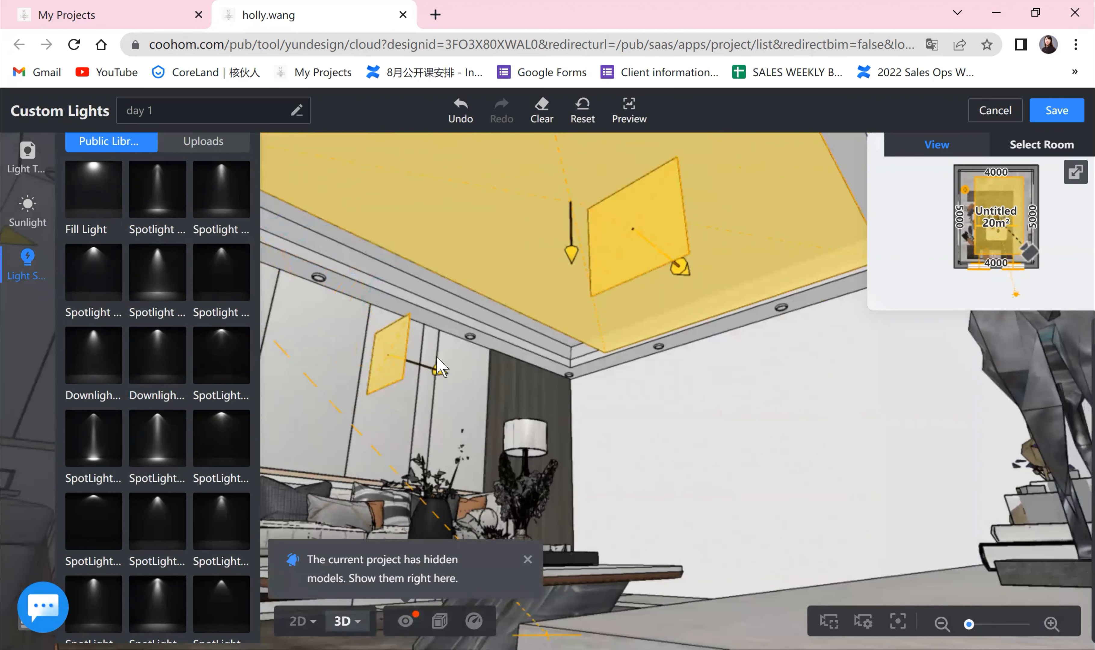
- Place another IES spotlight from the public library against the sofa wall in the 2D plan and return to the 3D view
drag(477, 243, 491, 345)
scroll(544, 419, down, 2)
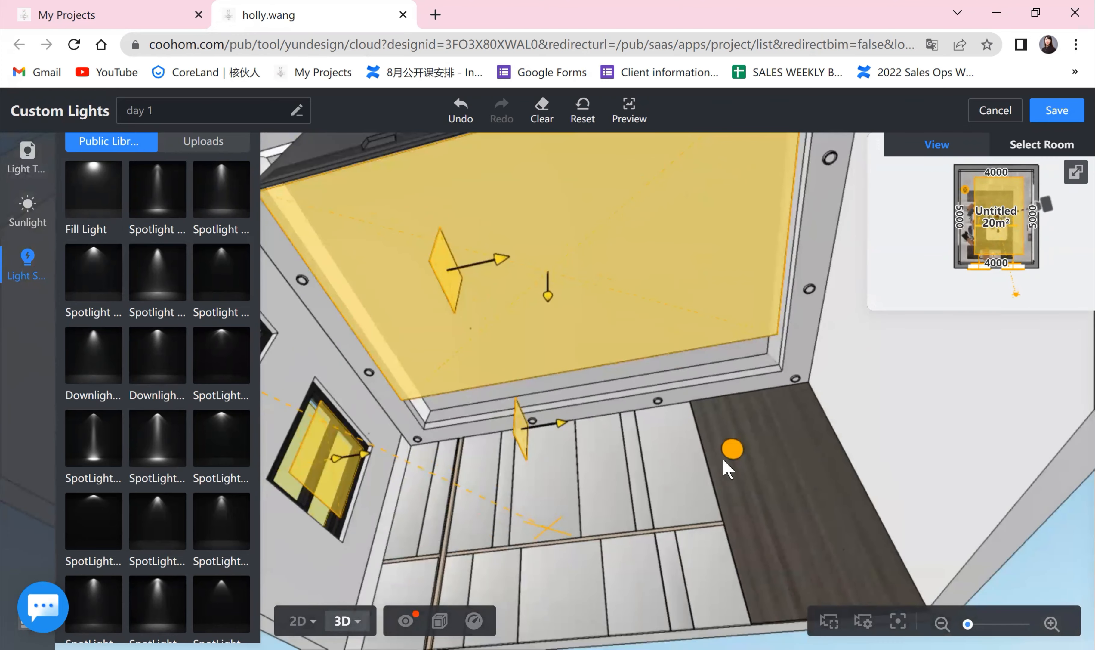
mouse_move(289, 622)
click(306, 567)
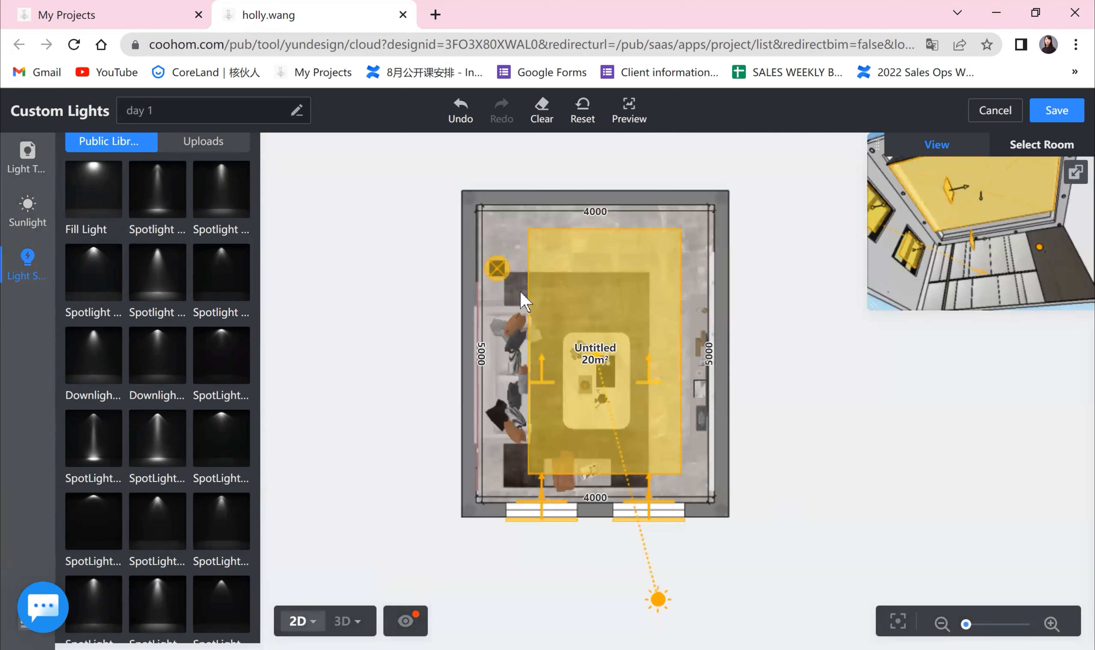
scroll(786, 397, up, 1)
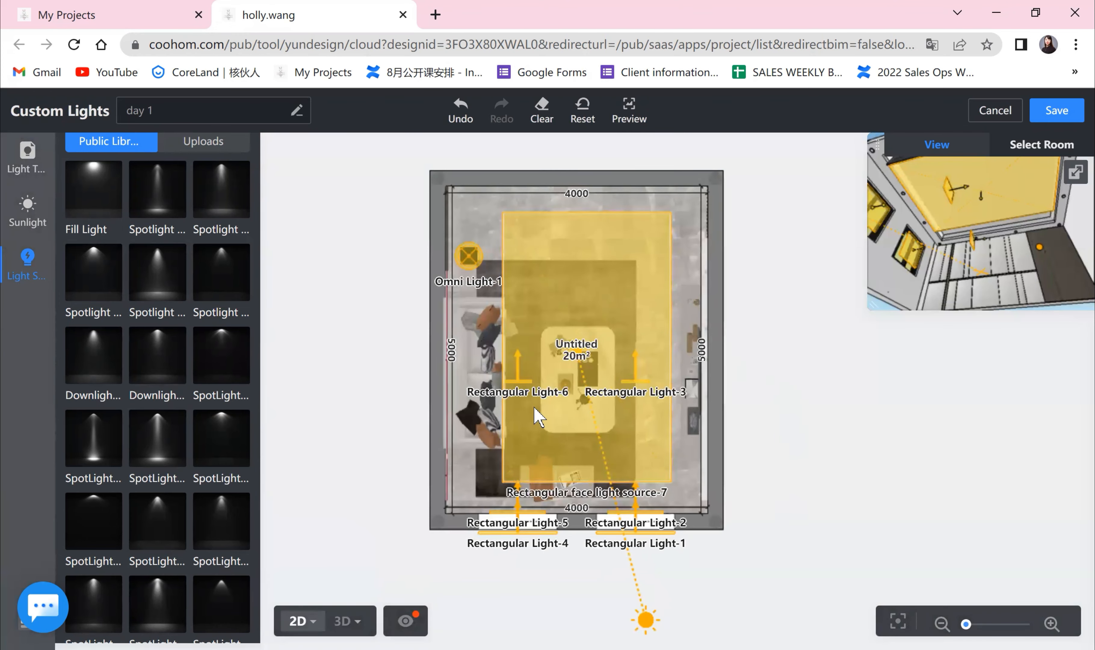
scroll(307, 433, up, 1)
click(180, 205)
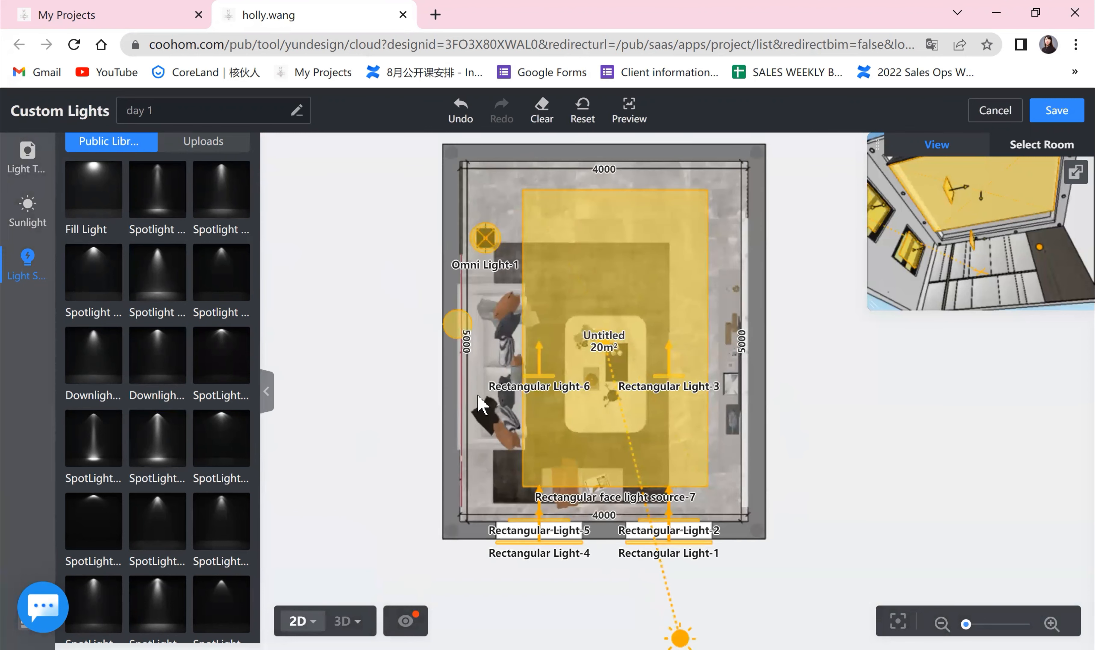
click(471, 397)
mouse_move(351, 620)
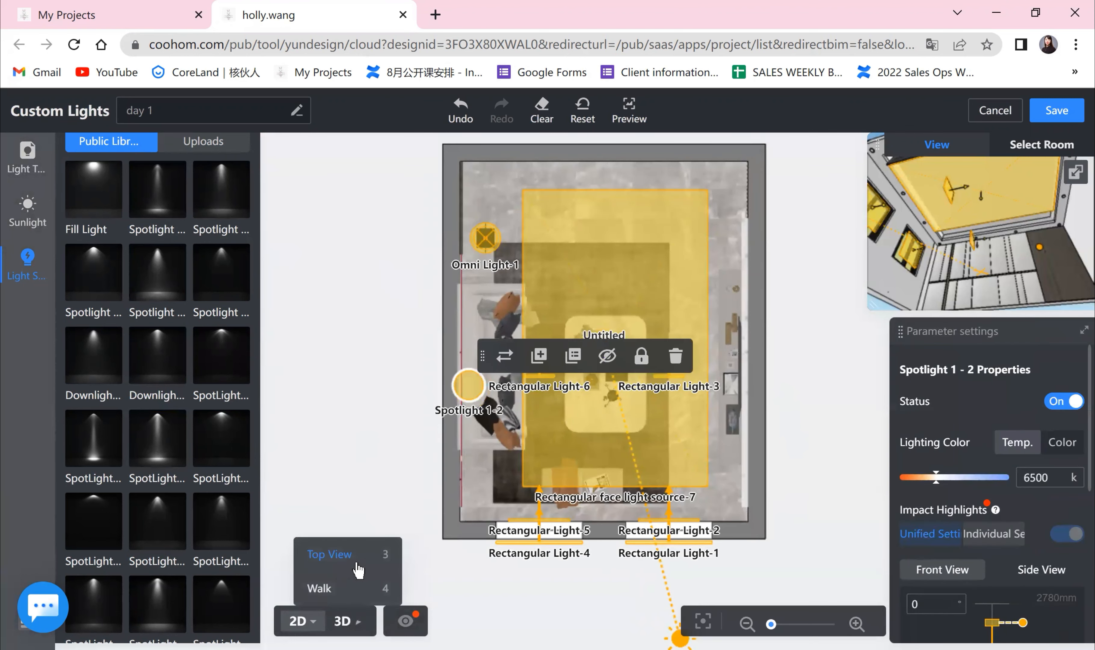
click(338, 554)
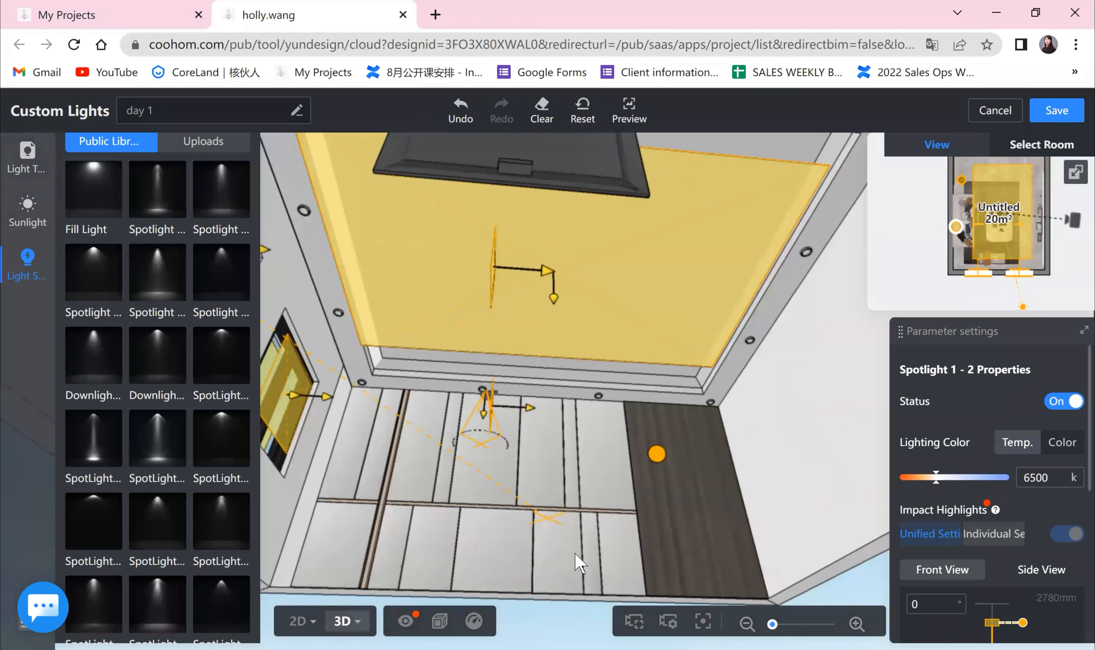
- Set the new spotlight's height to 2300 mm and fine-tune its position along the sofa wall
scroll(1052, 604, down, 5)
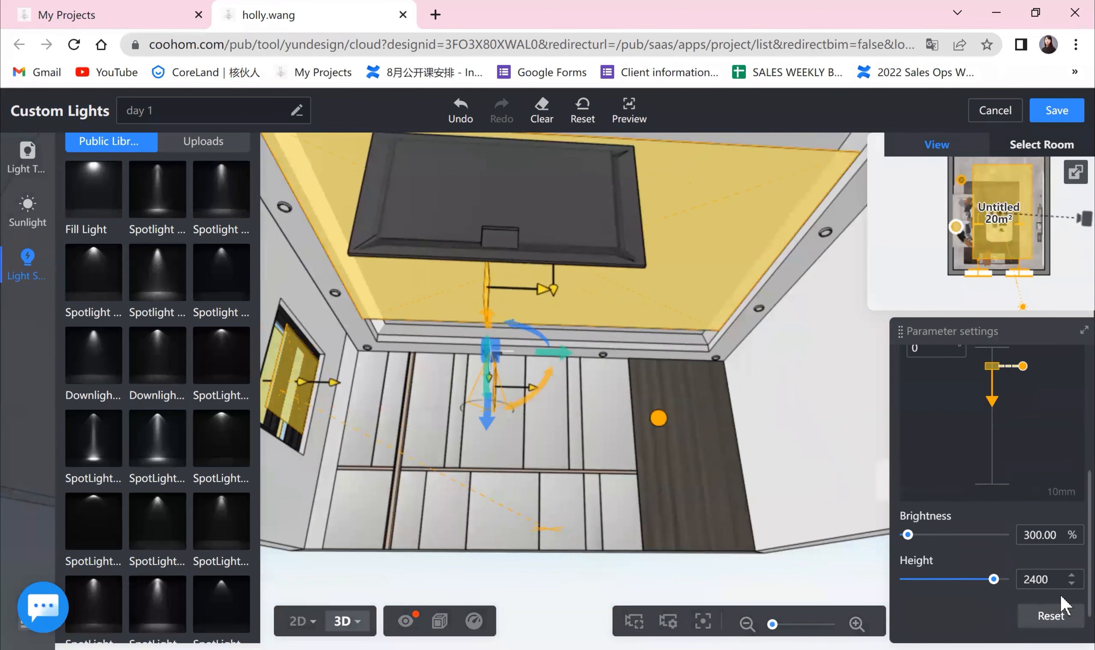
double_click(1019, 580)
key(Return)
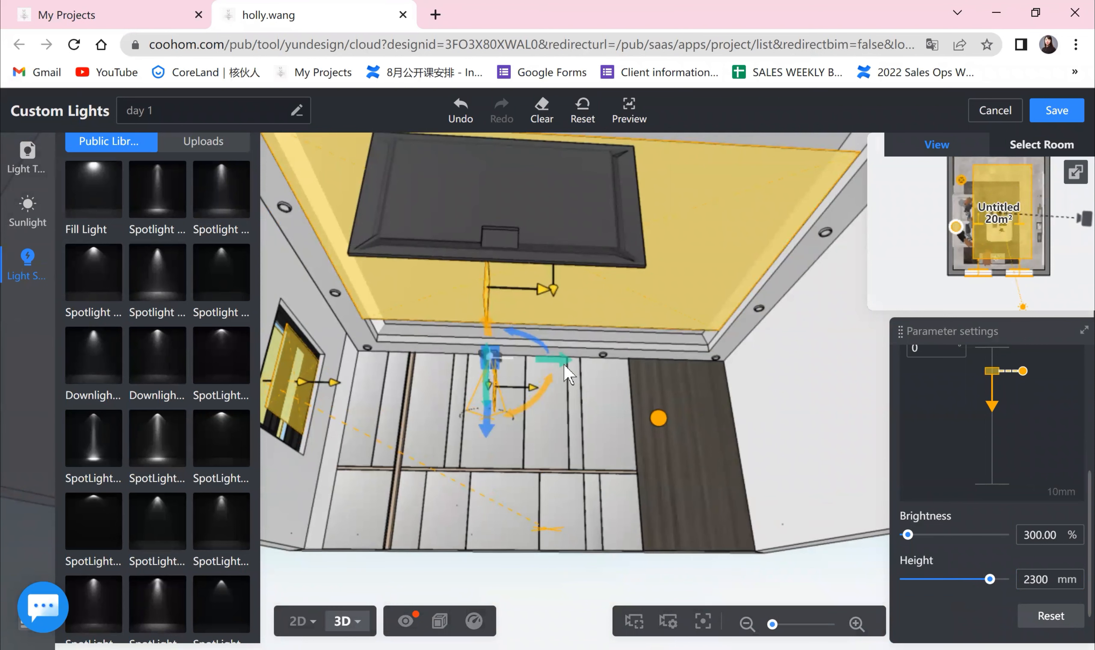
mouse_move(551, 361)
mouse_down()
mouse_move(454, 362)
mouse_move(561, 367)
mouse_up()
- Delete the omni light in front of the dark wood wall panel beside the sofa
drag(620, 404, 639, 485)
click(637, 485)
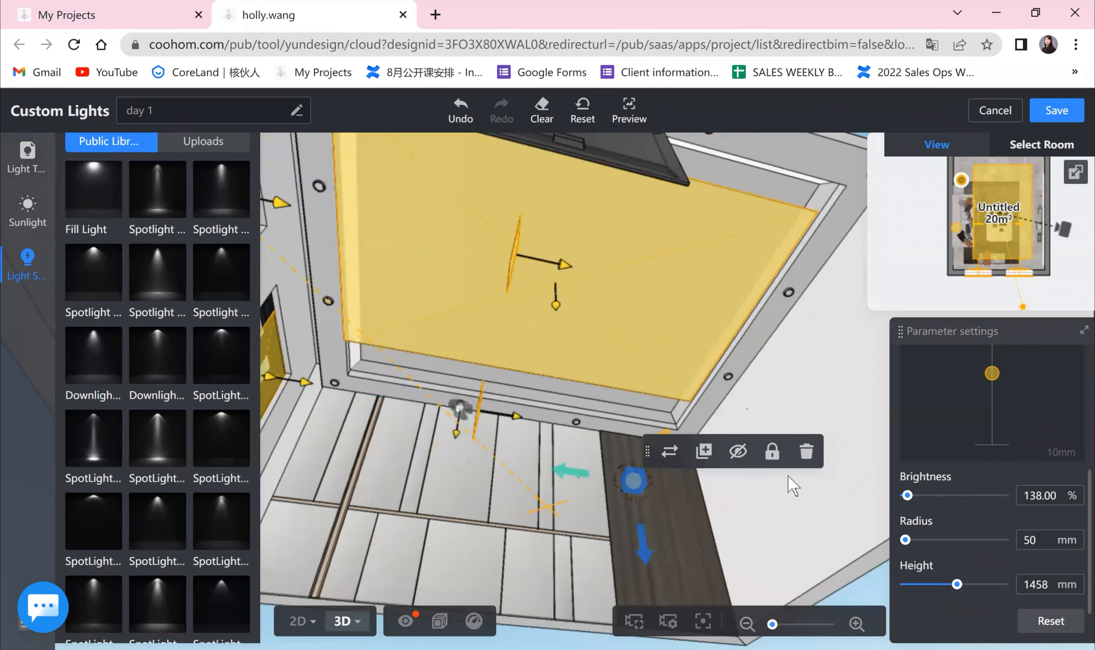
click(806, 451)
scroll(471, 431, up, 5)
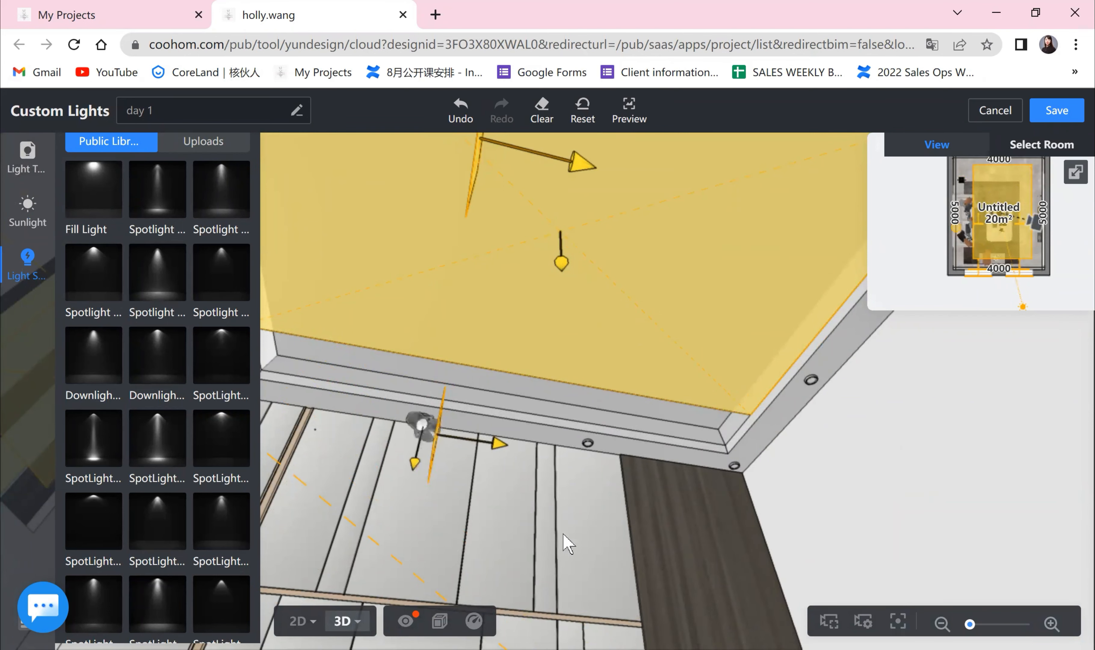
- Copy the spotlight along the sofa wall to beneath the next ceiling downlight, near the dark wood panel
click(430, 428)
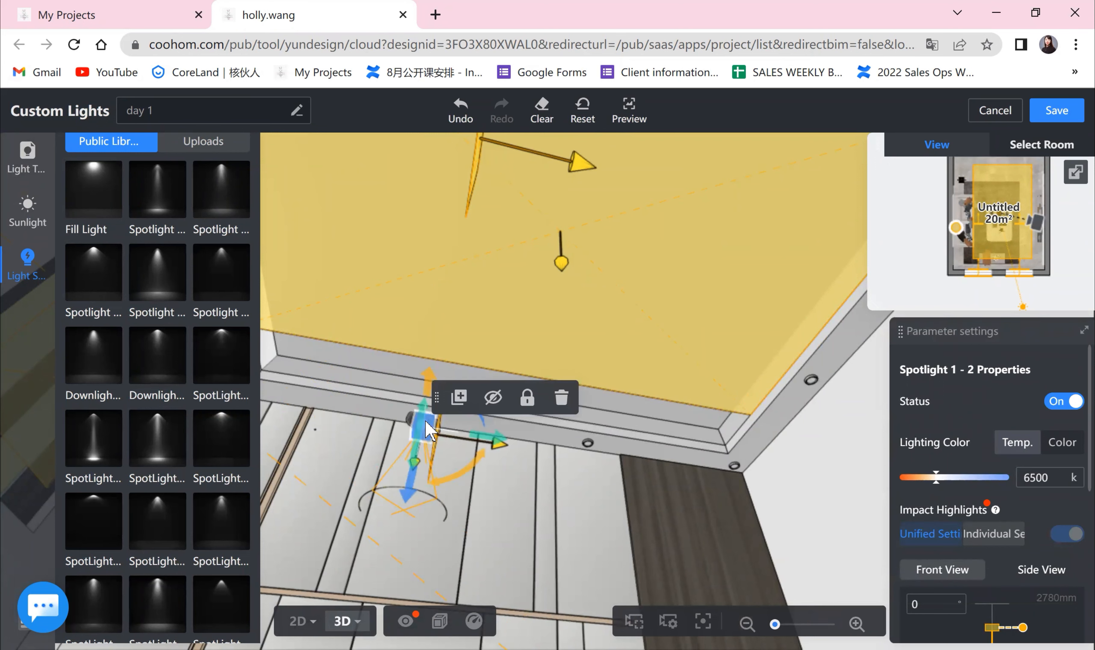
drag(501, 443, 656, 460)
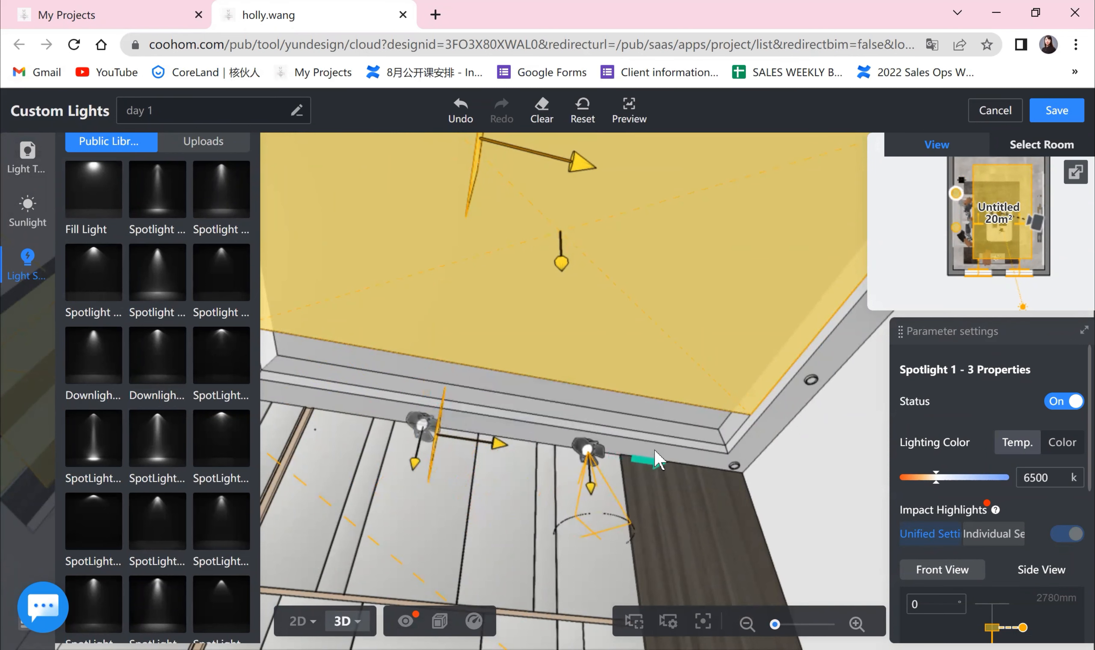
drag(702, 511, 609, 497)
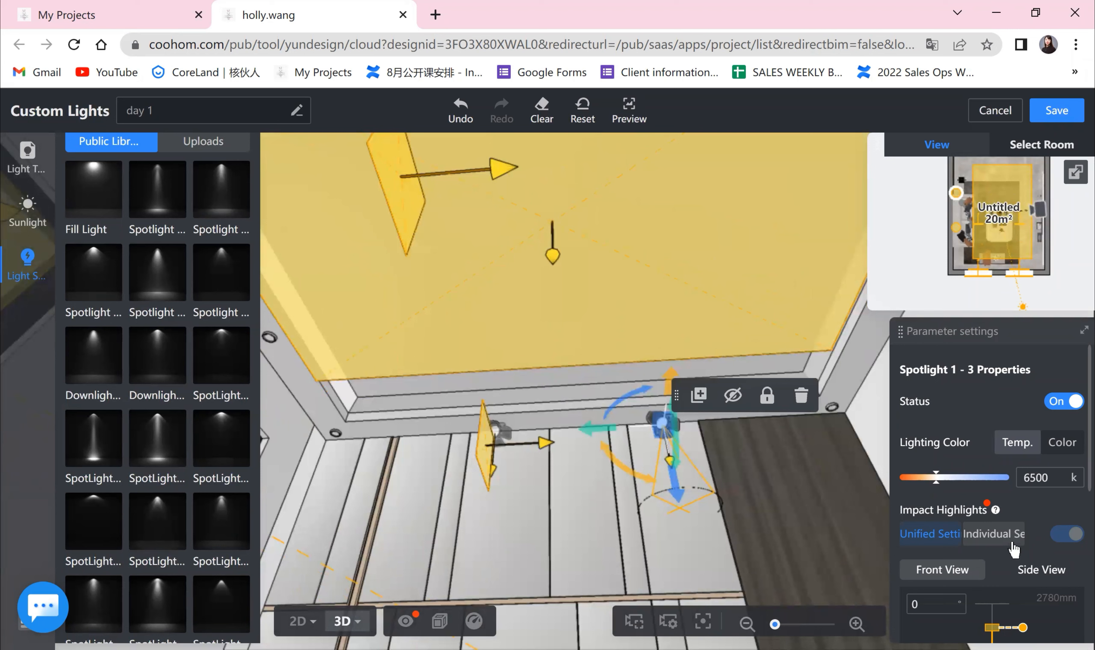
- Set the brightness of both spotlights above the sofa to 150% and save the custom lighting
scroll(1044, 511, down, 5)
scroll(1056, 560, down, 2)
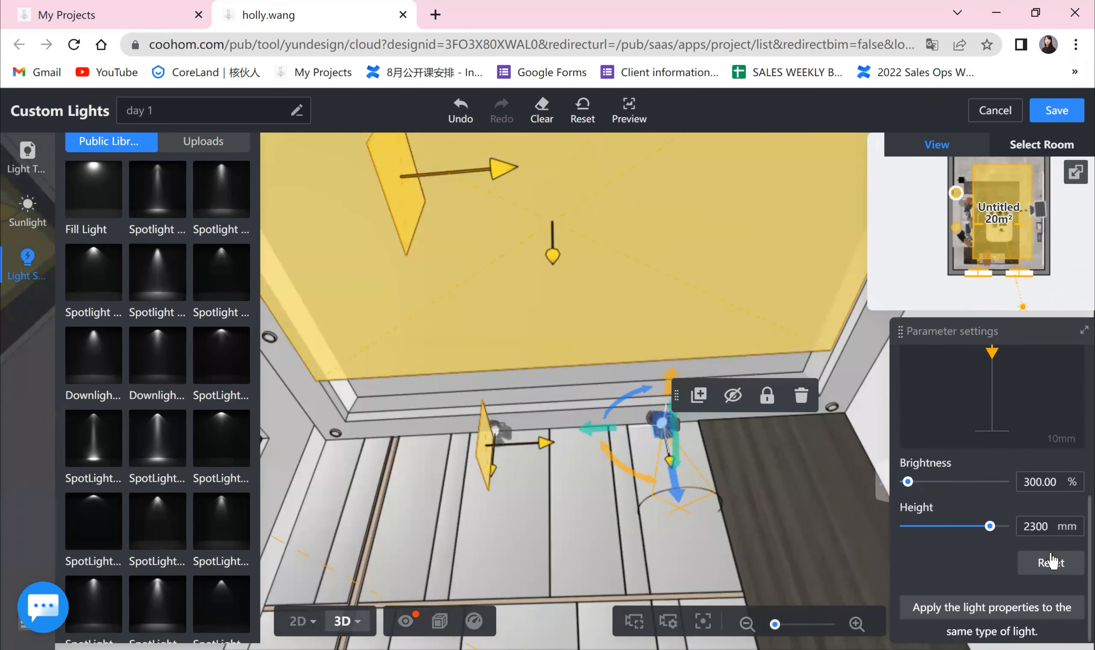
click(499, 433)
drag(1031, 484, 1016, 482)
text(15)
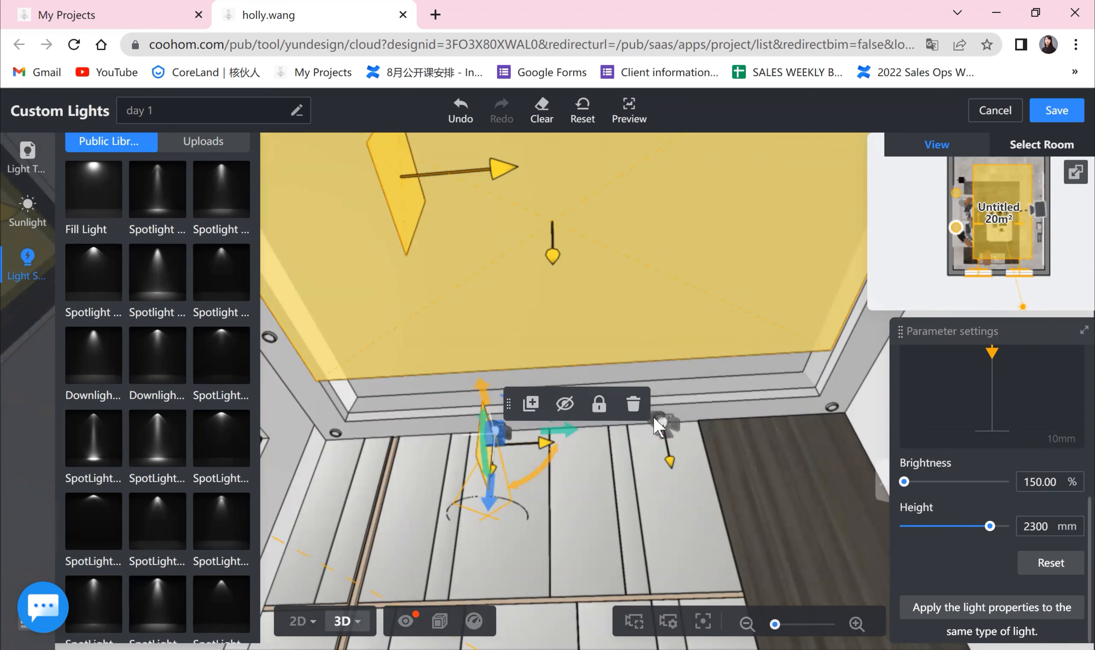
click(663, 427)
drag(1037, 481, 981, 489)
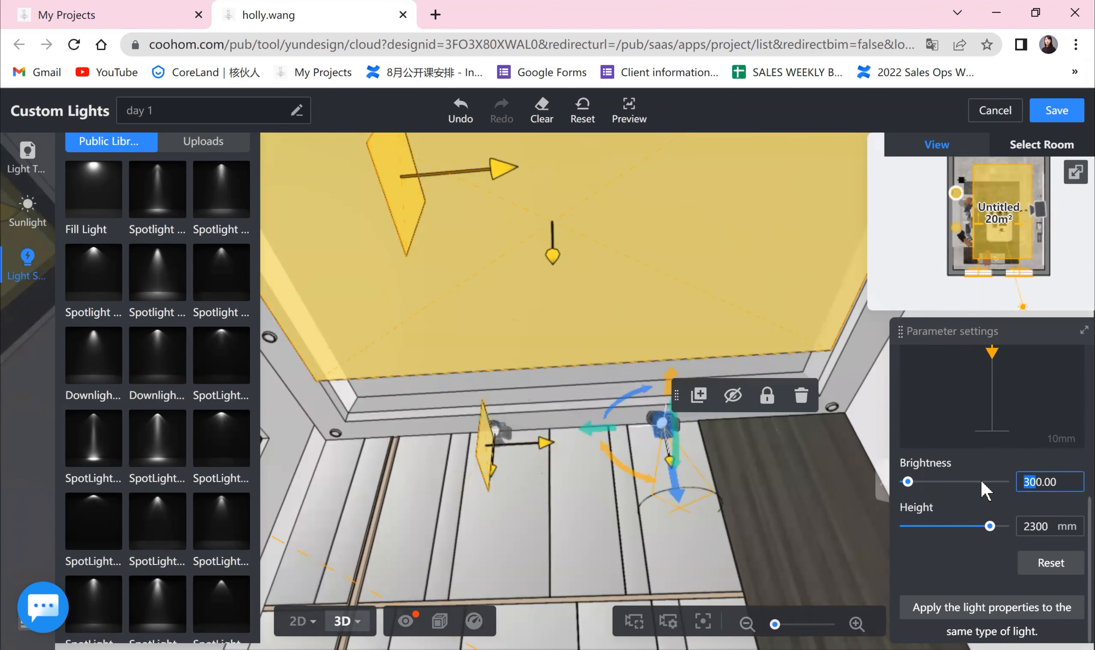
text(15)
key(Return)
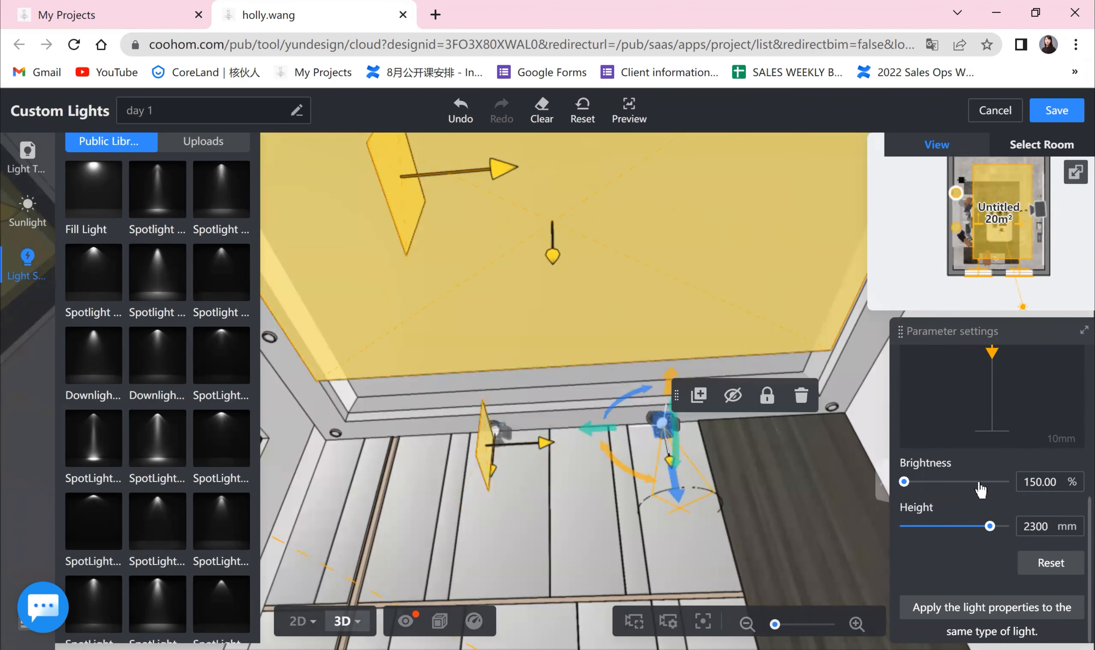
click(1063, 112)
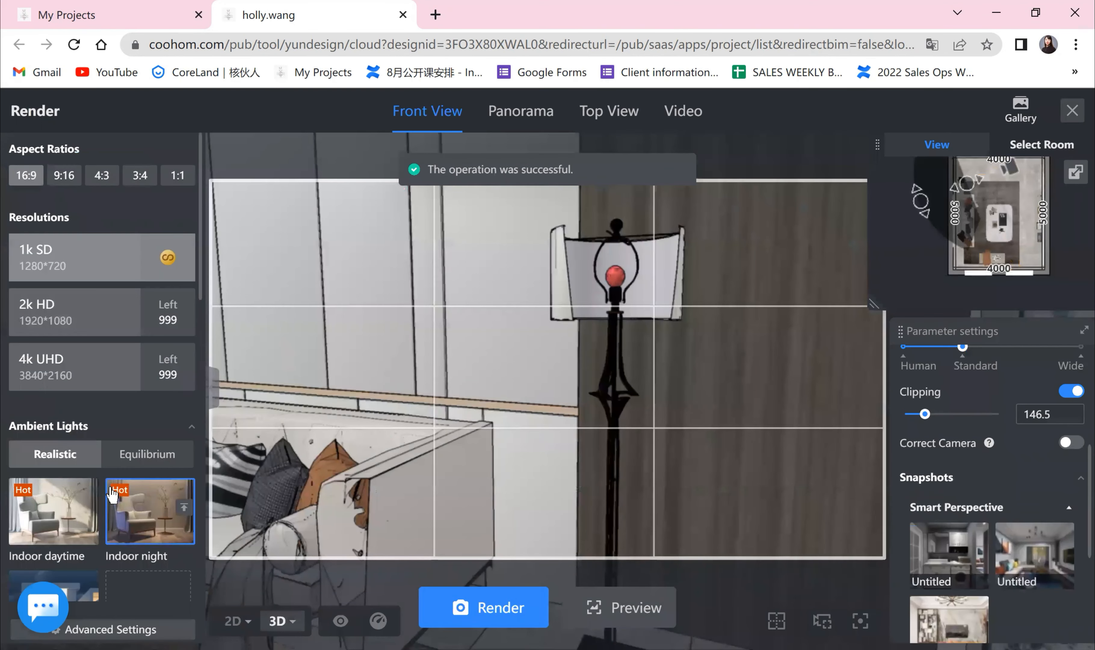
- Choose the "day 1" lighting for the render and load the saved camera view facing the sofa wall
scroll(119, 518, down, 5)
scroll(120, 517, down, 3)
mouse_move(40, 418)
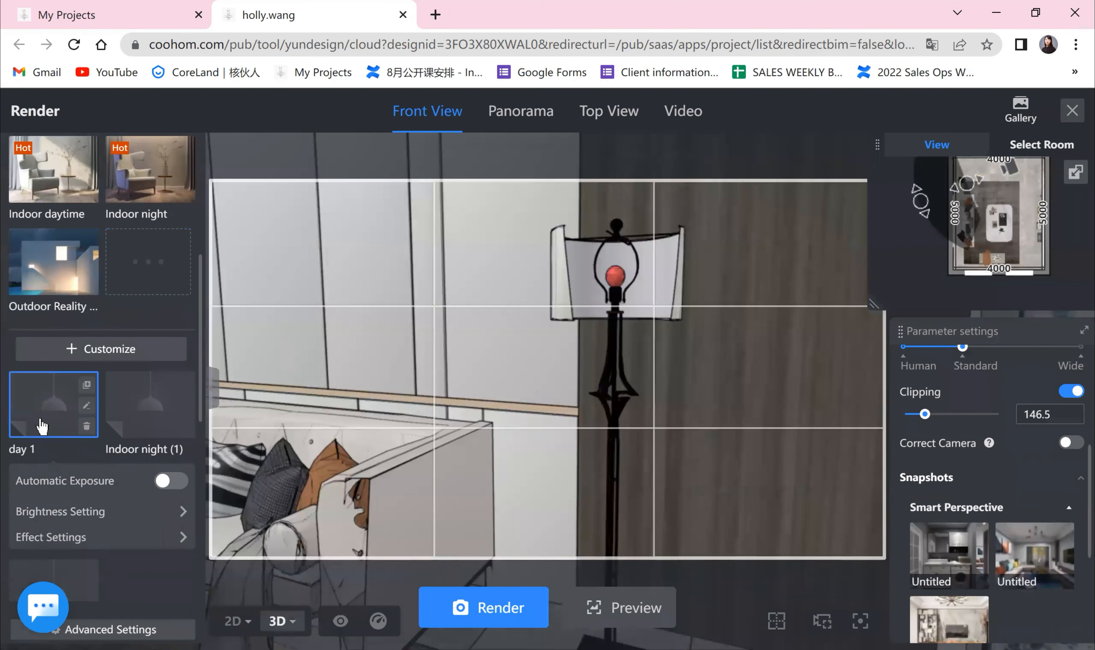
click(30, 405)
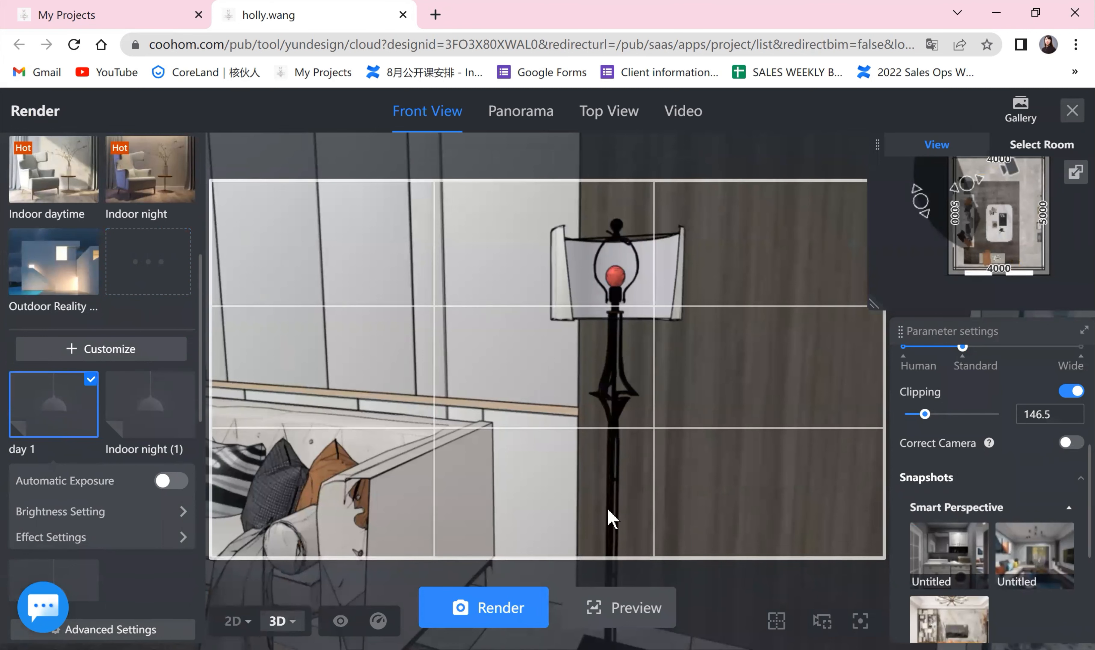
scroll(1022, 511, down, 5)
click(1047, 553)
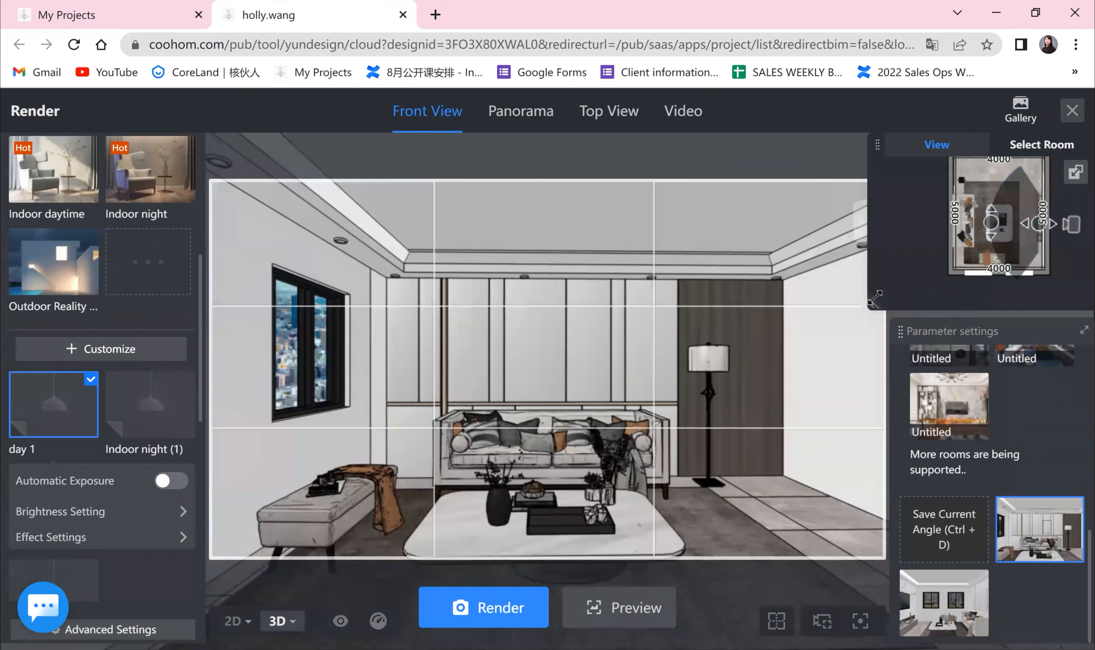
drag(872, 304, 895, 304)
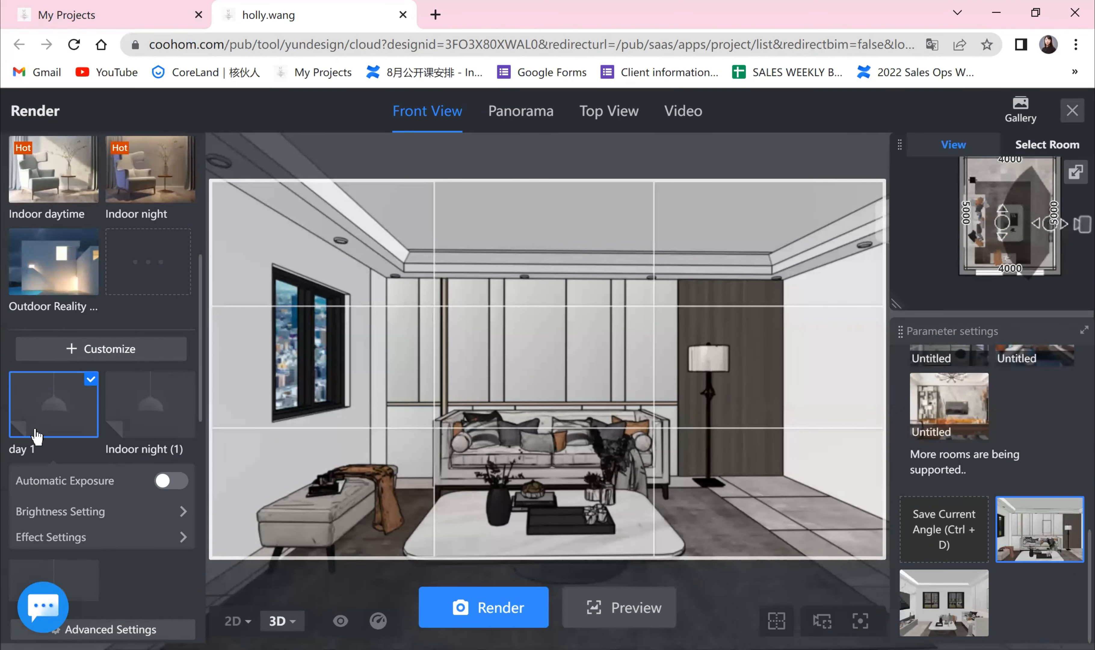
- Set the outdoor environment to Lawn 2 and start the front view render
mouse_move(36, 429)
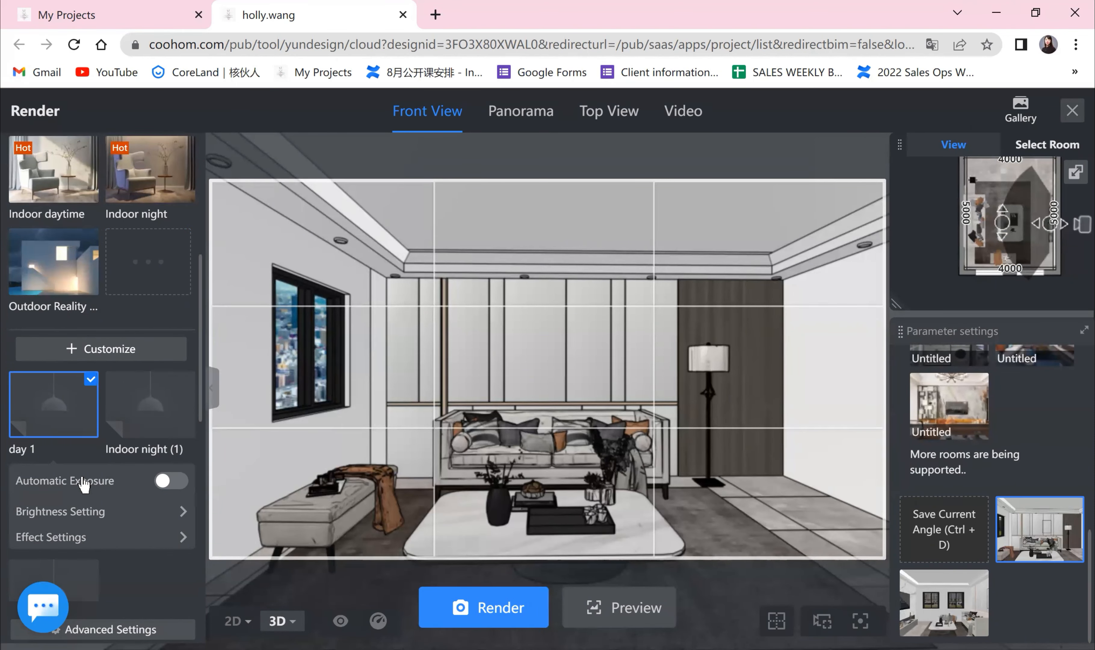
scroll(103, 524, down, 10)
click(158, 377)
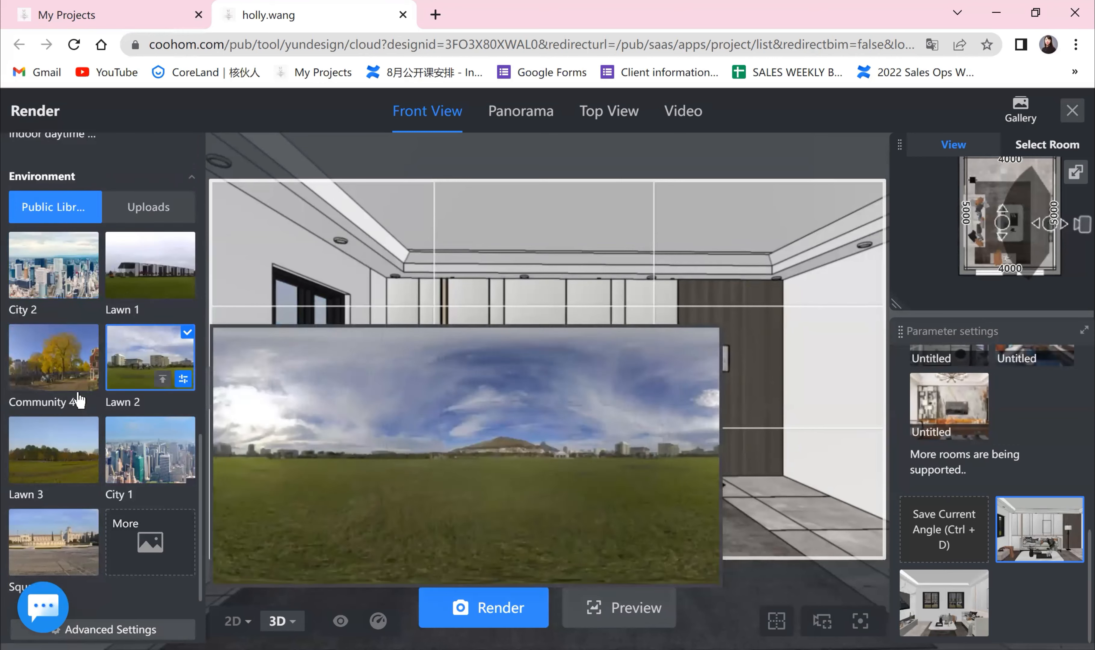
scroll(78, 400, up, 3)
click(454, 603)
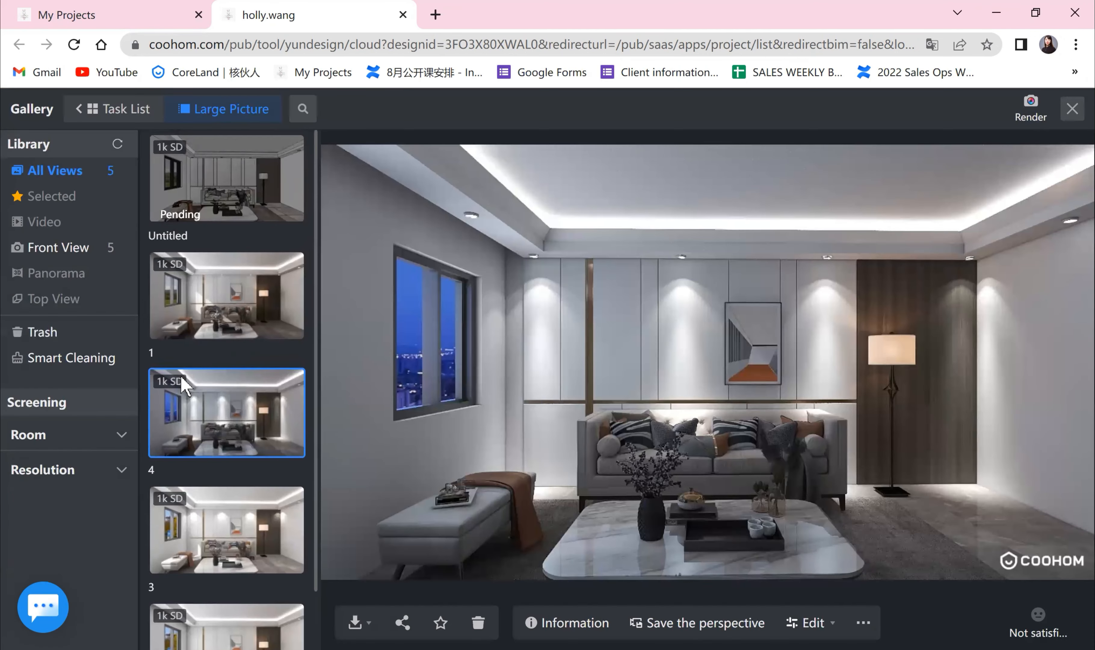
- Check the pending render and the finished daytime render 1 in the gallery, and return to the render settings
click(212, 179)
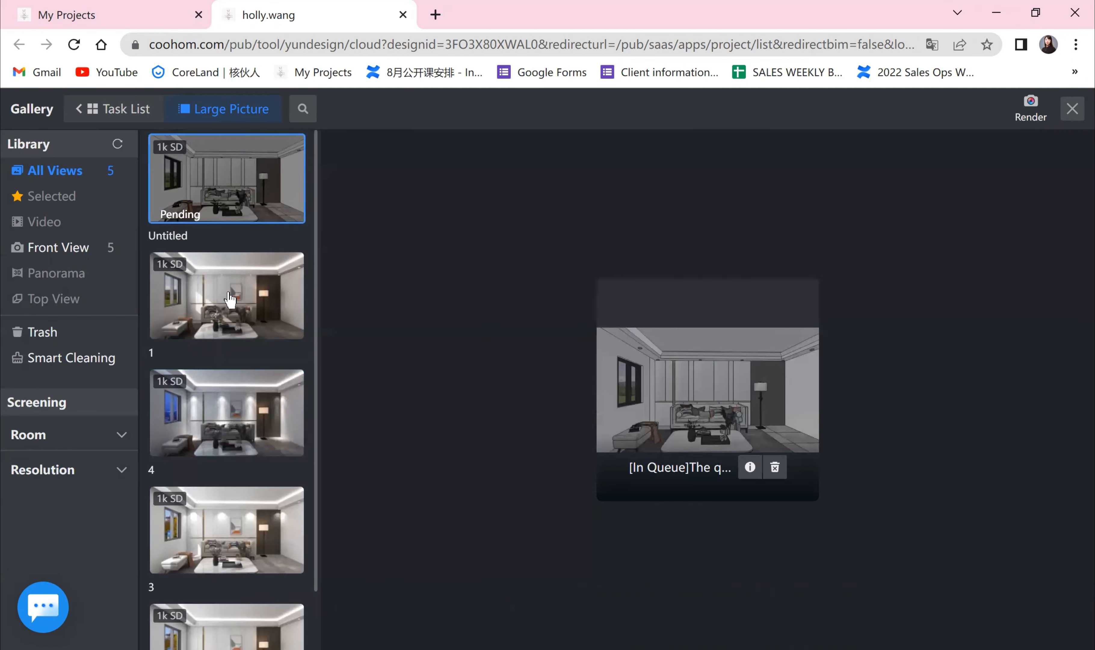
click(245, 246)
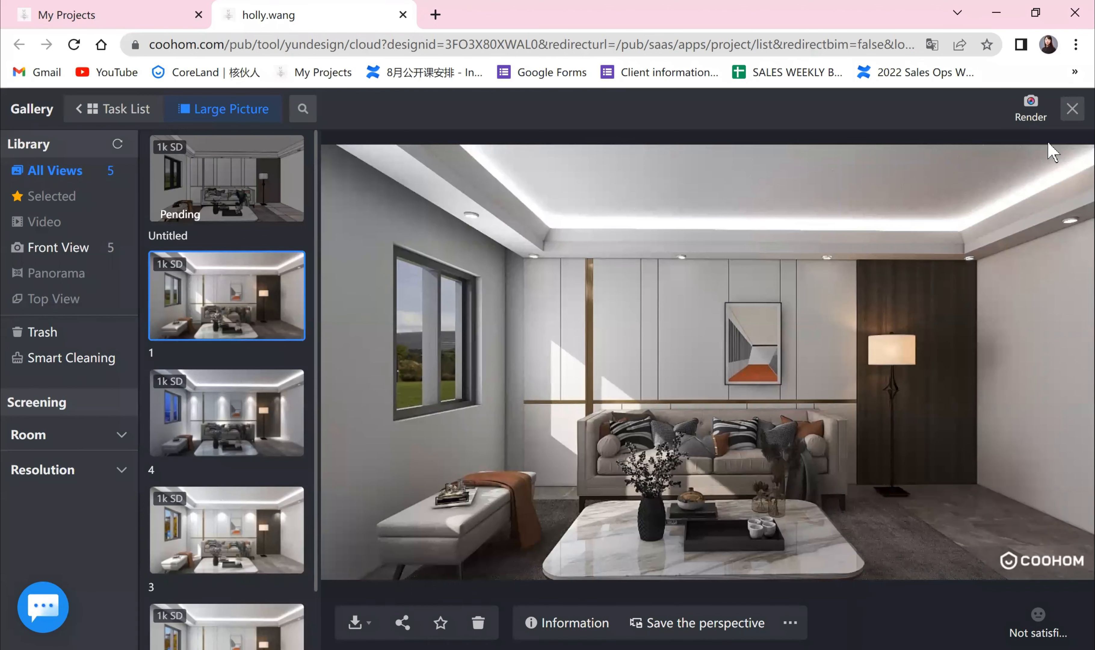
click(1072, 109)
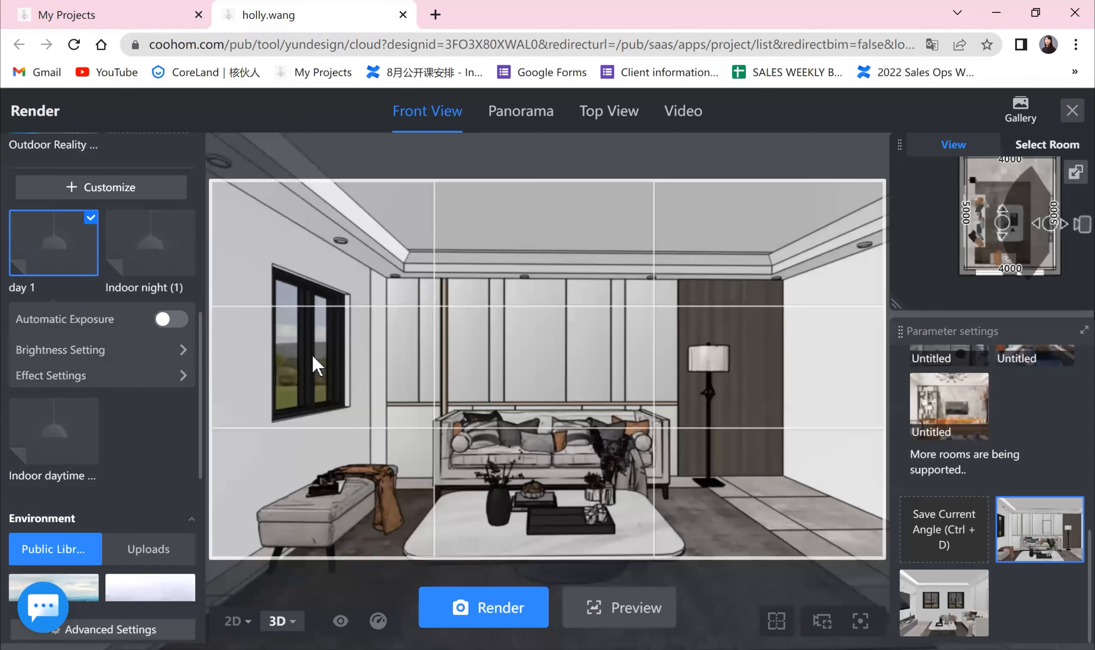
- Try the Indoor night ambient light and switch to Indoor daytime
scroll(74, 369, up, 6)
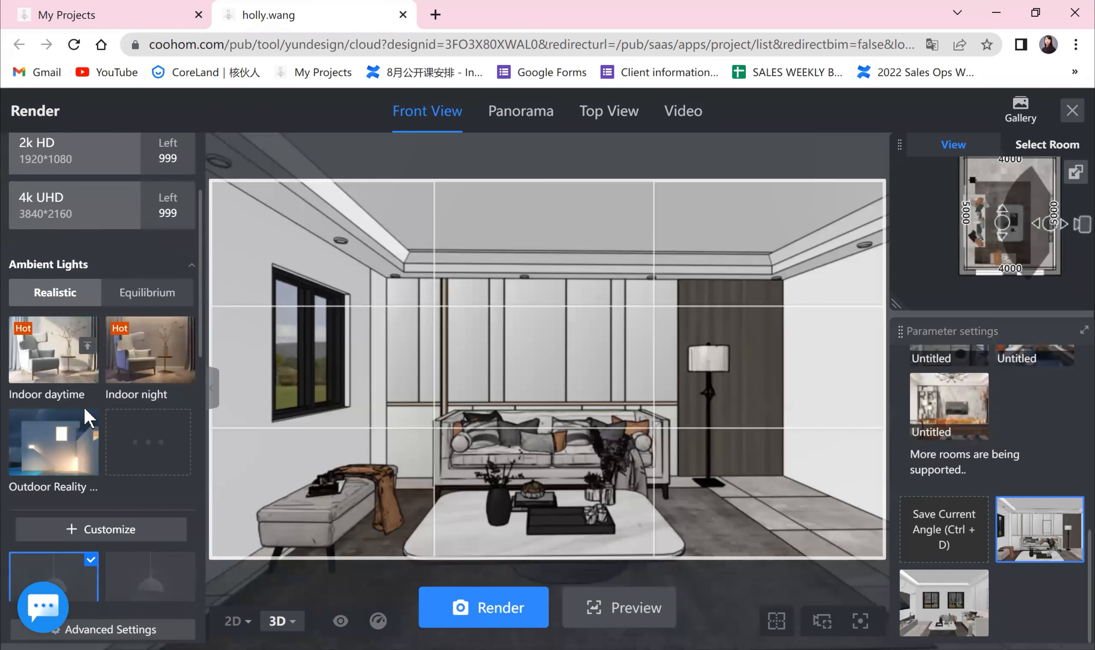
click(138, 343)
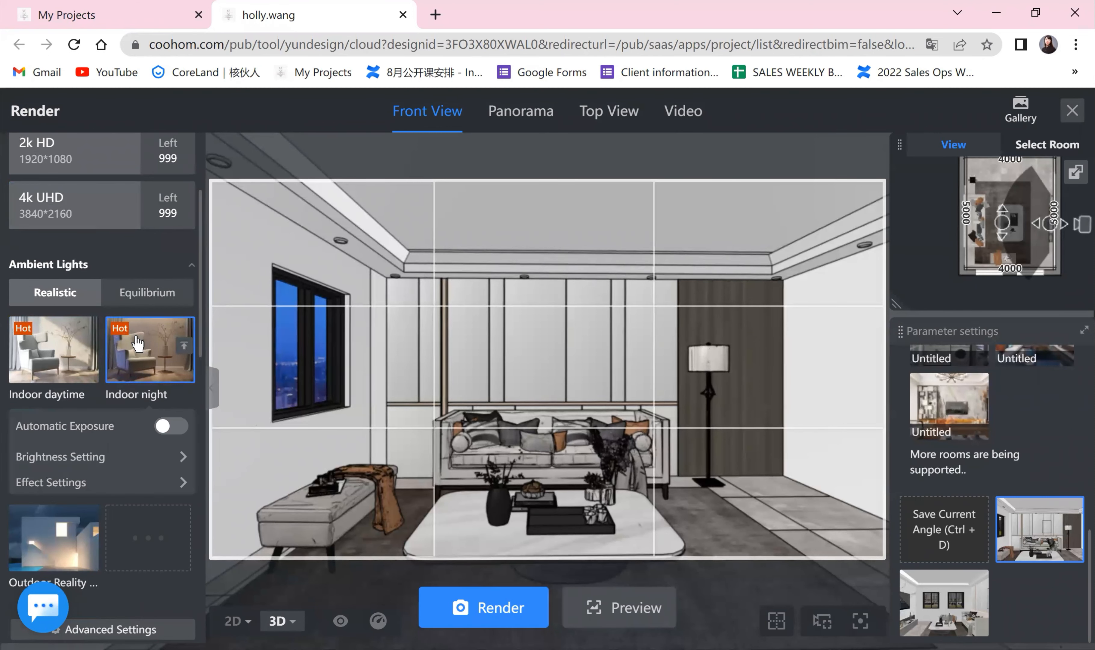
click(46, 355)
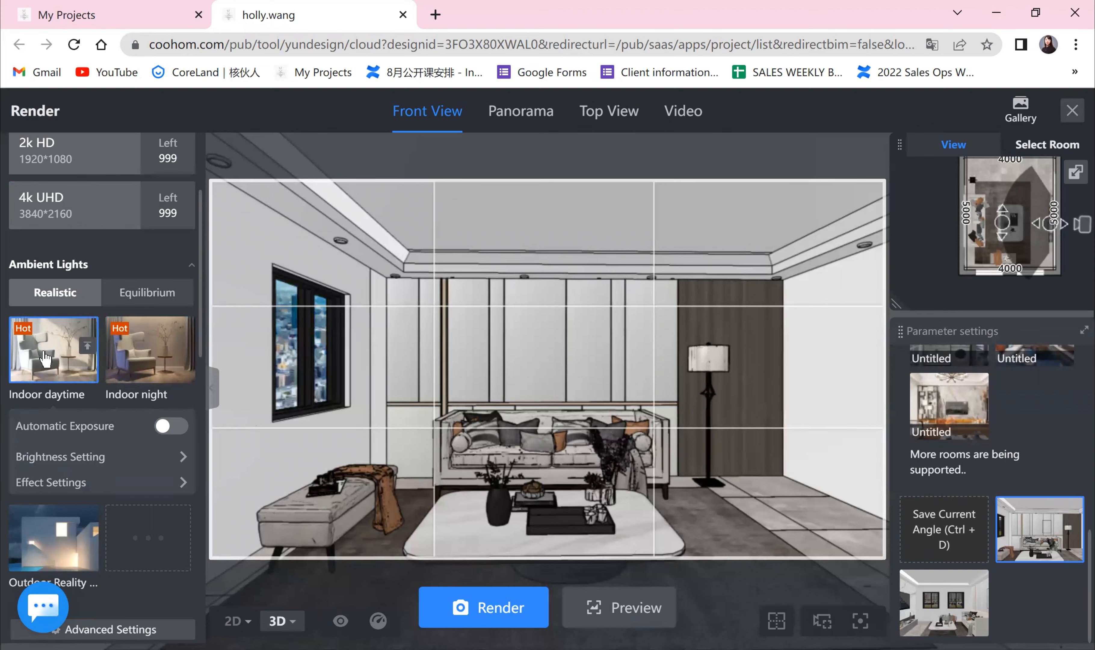
- Try the Lawn 1, Lawn 2 and Community 4 environments outside the window and choose City 1
scroll(62, 400, down, 10)
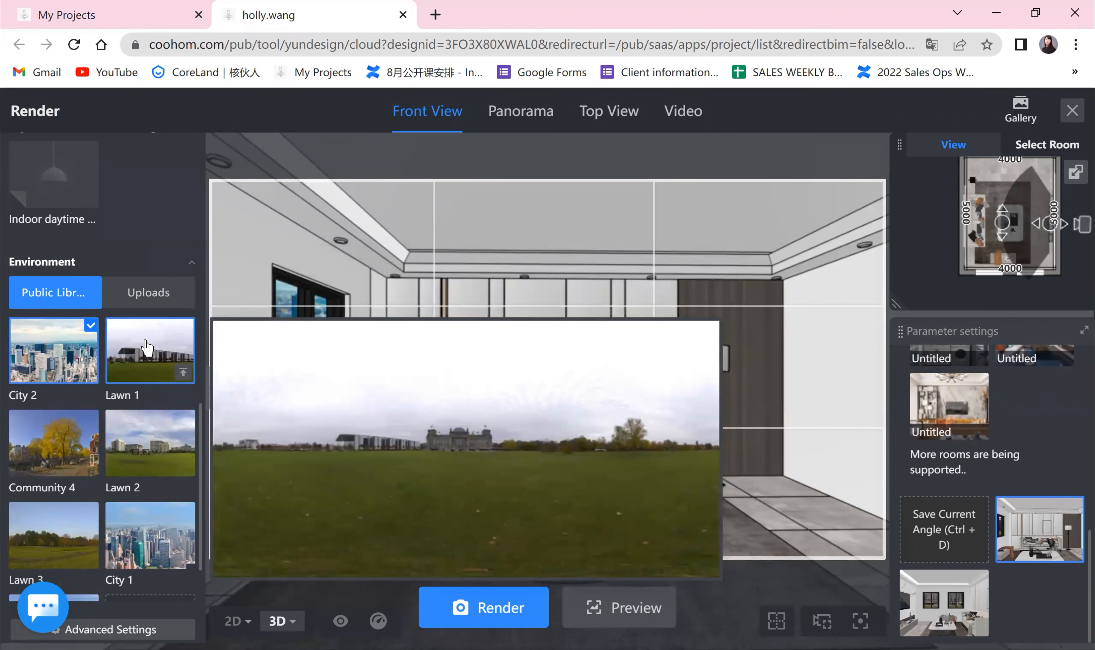
click(147, 351)
click(146, 447)
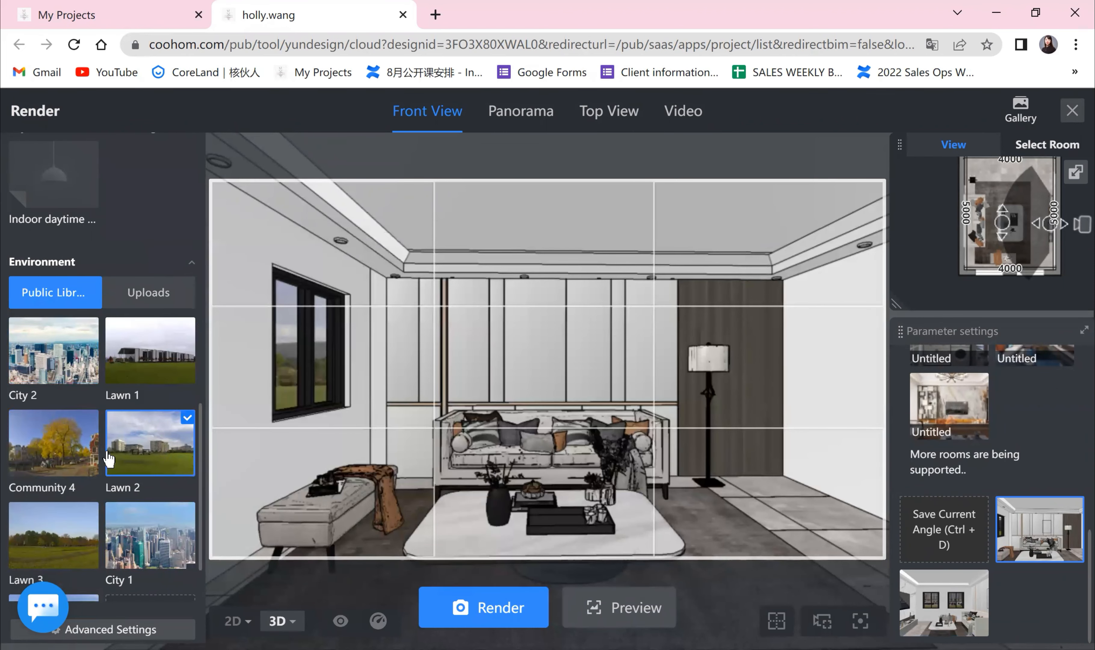
click(53, 444)
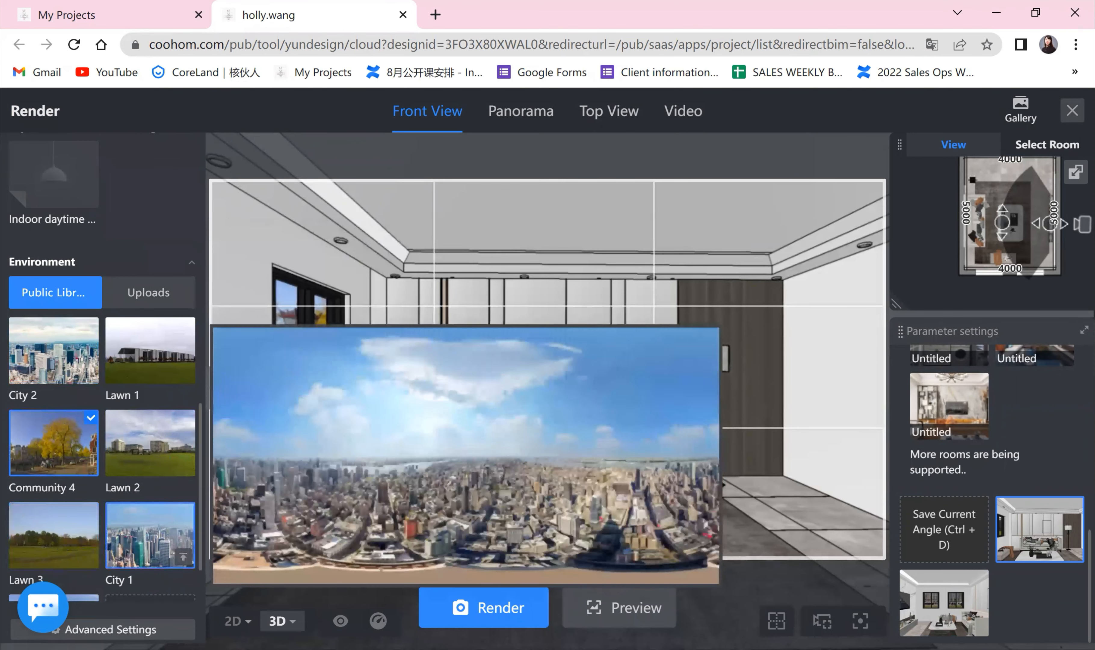
click(126, 550)
scroll(120, 386, up, 10)
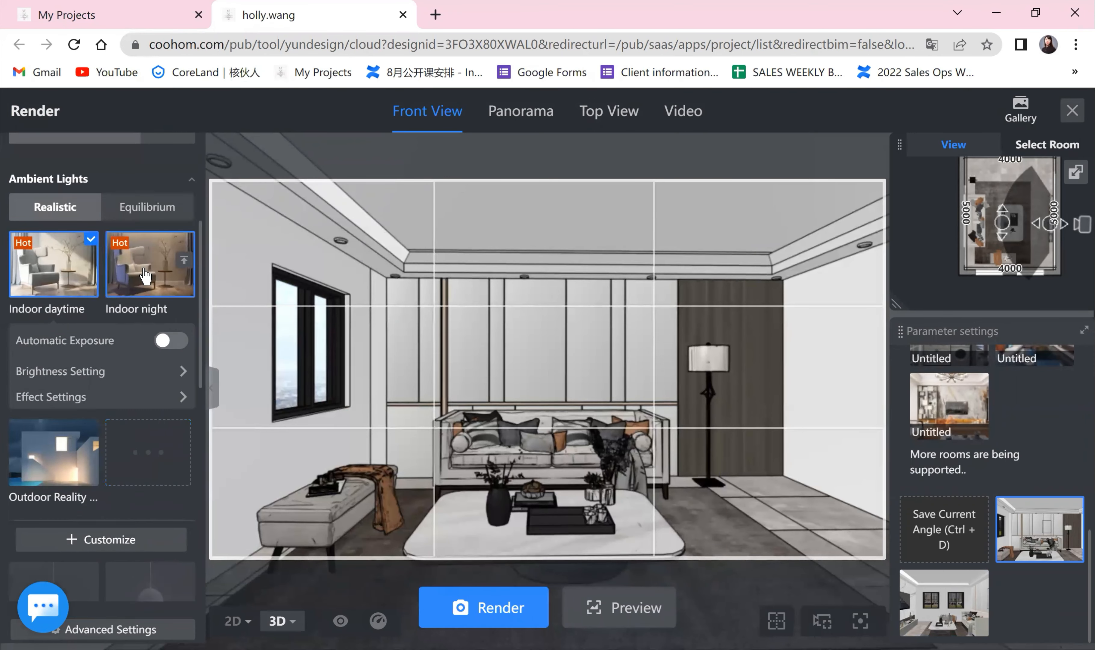
- Try the Indoor night ambient light with the Night Scene 4 environment outside the window
click(147, 267)
scroll(125, 404, down, 3)
scroll(130, 413, down, 8)
click(150, 442)
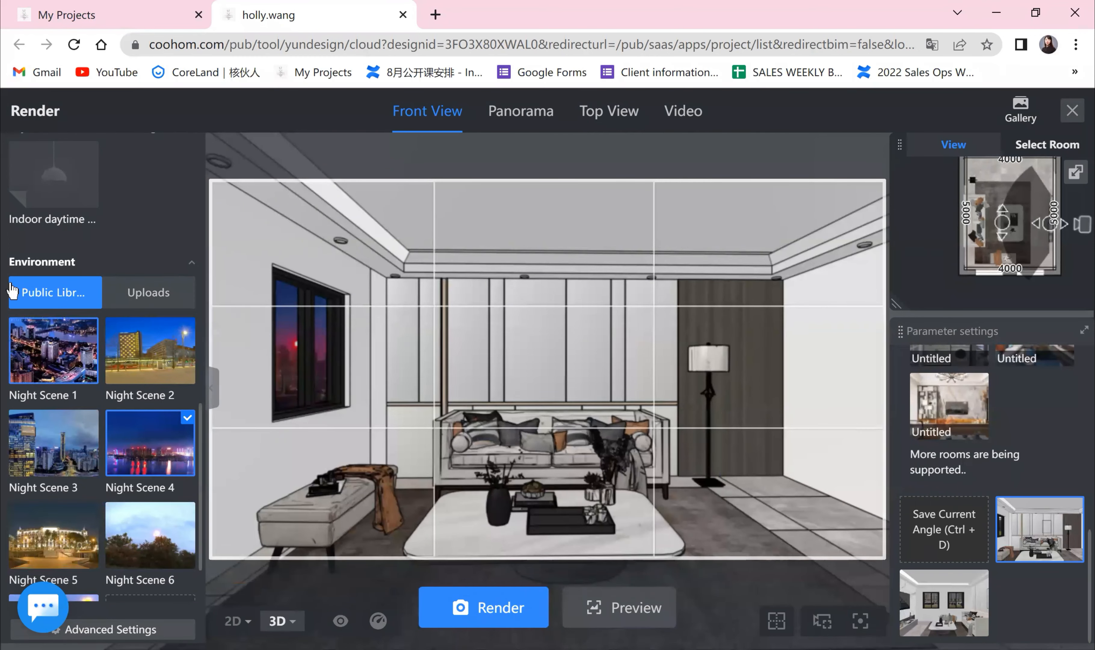
scroll(147, 318, up, 12)
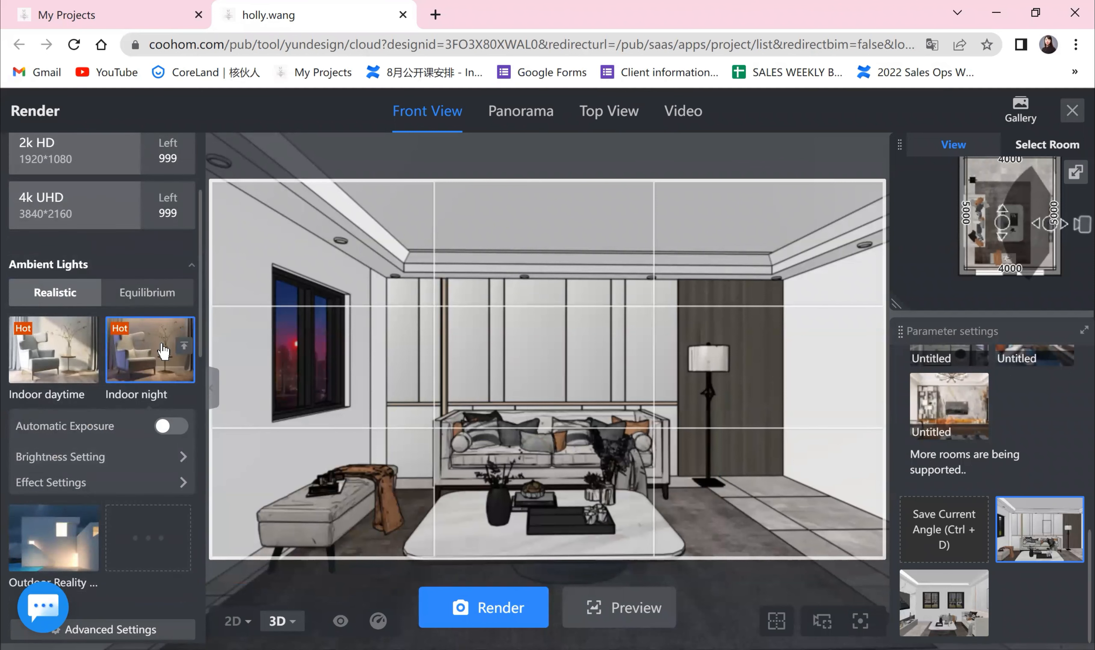
- Create a custom light scheme from the Indoor night template and show the room in the 2D floor plan
scroll(152, 515, down, 4)
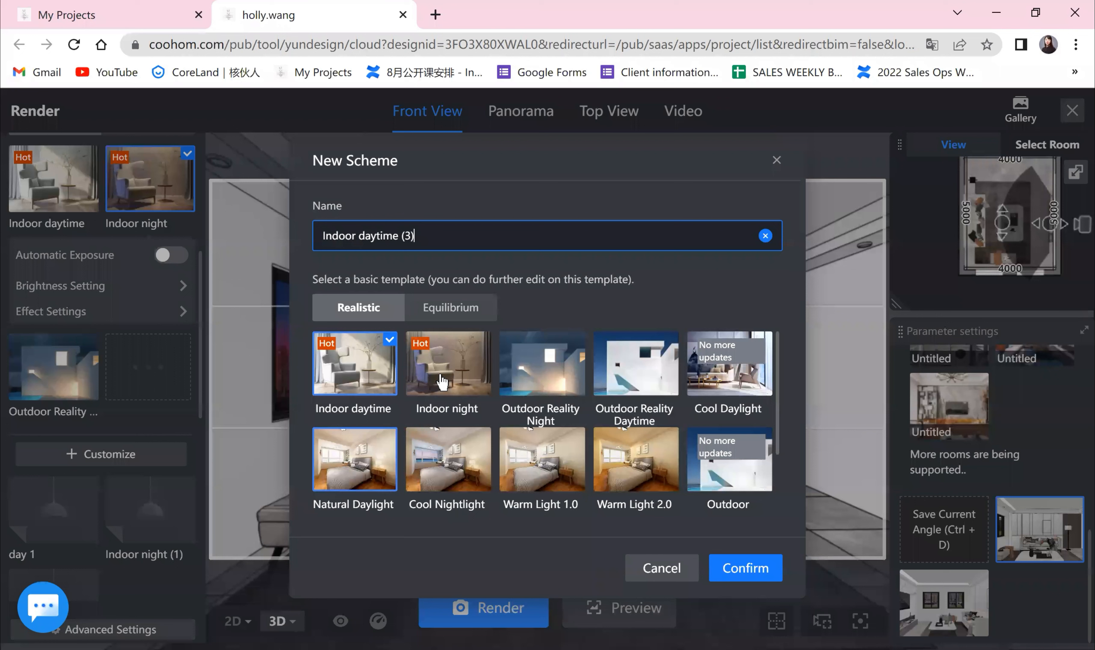
click(429, 358)
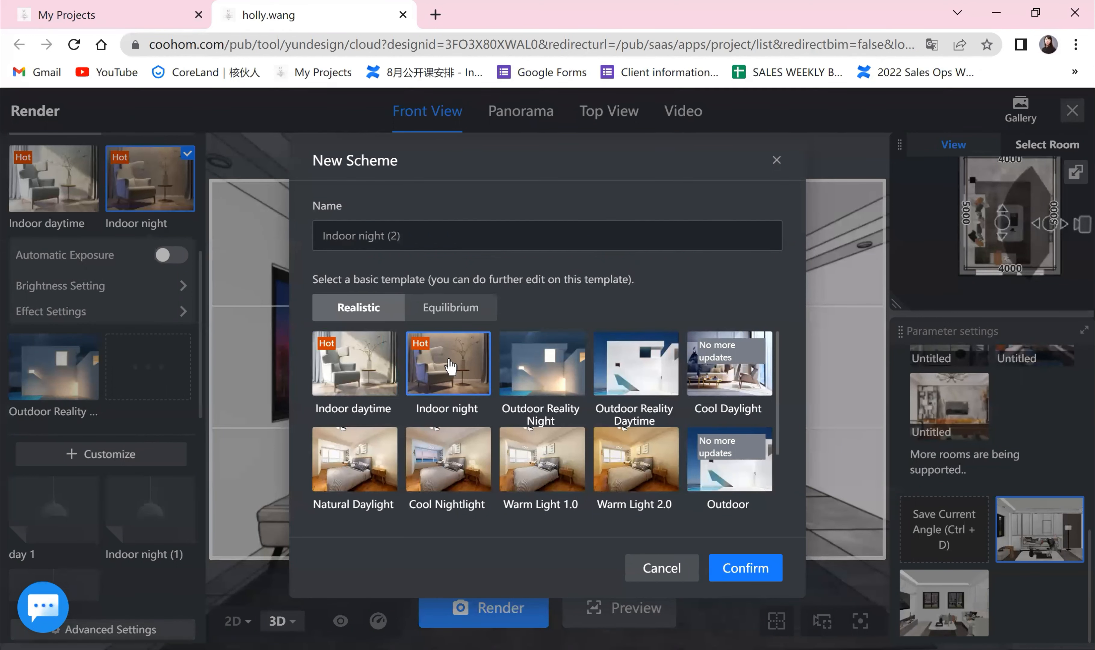
click(757, 574)
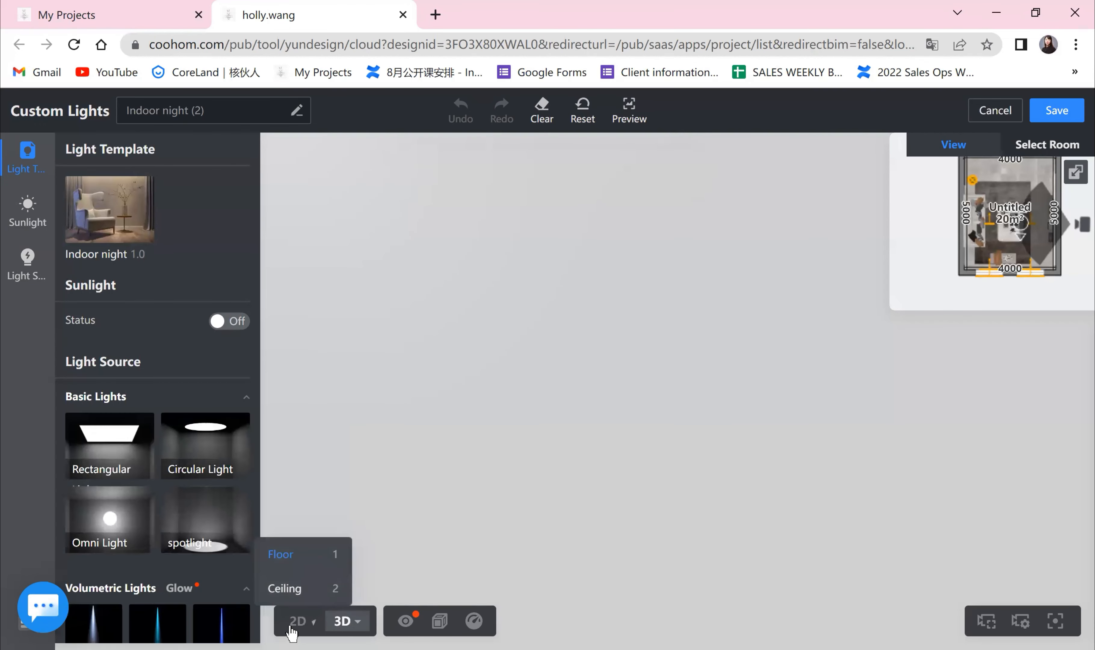
click(296, 620)
scroll(851, 406, down, 2)
drag(957, 403, 860, 409)
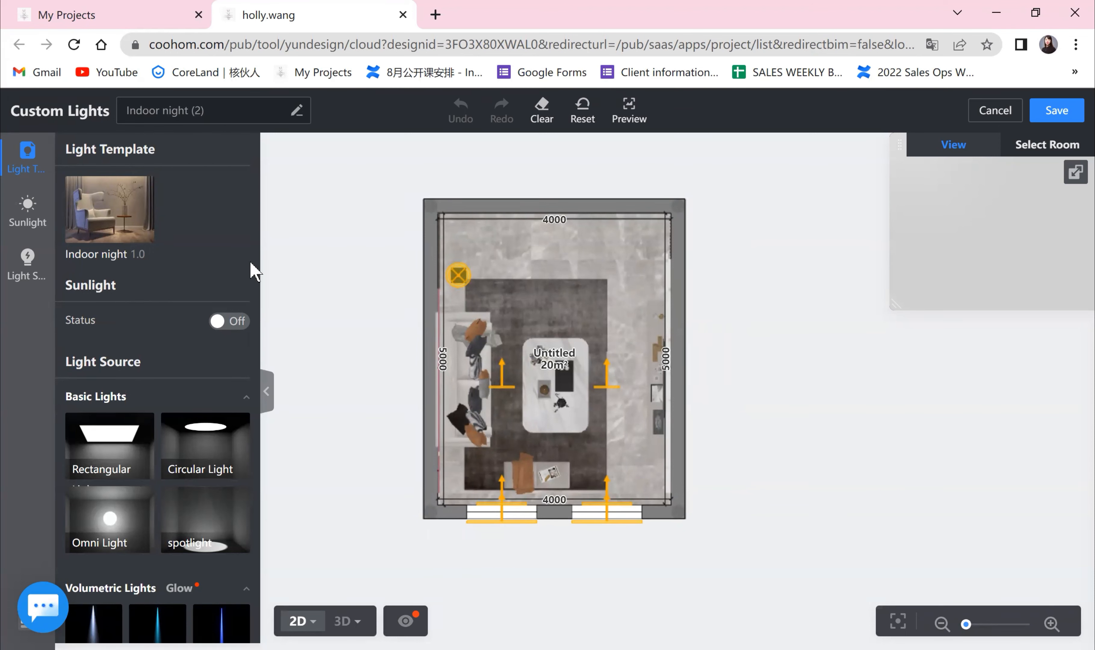
- Turn on the sunlight and set its colour temperature to 15000 k
click(27, 210)
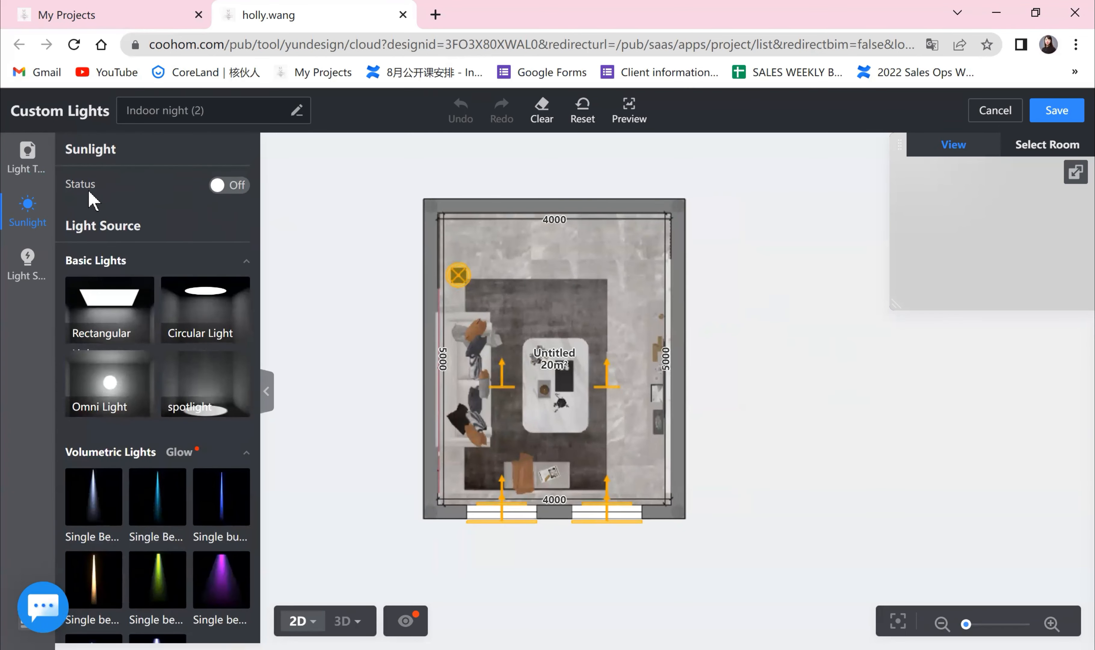
click(243, 191)
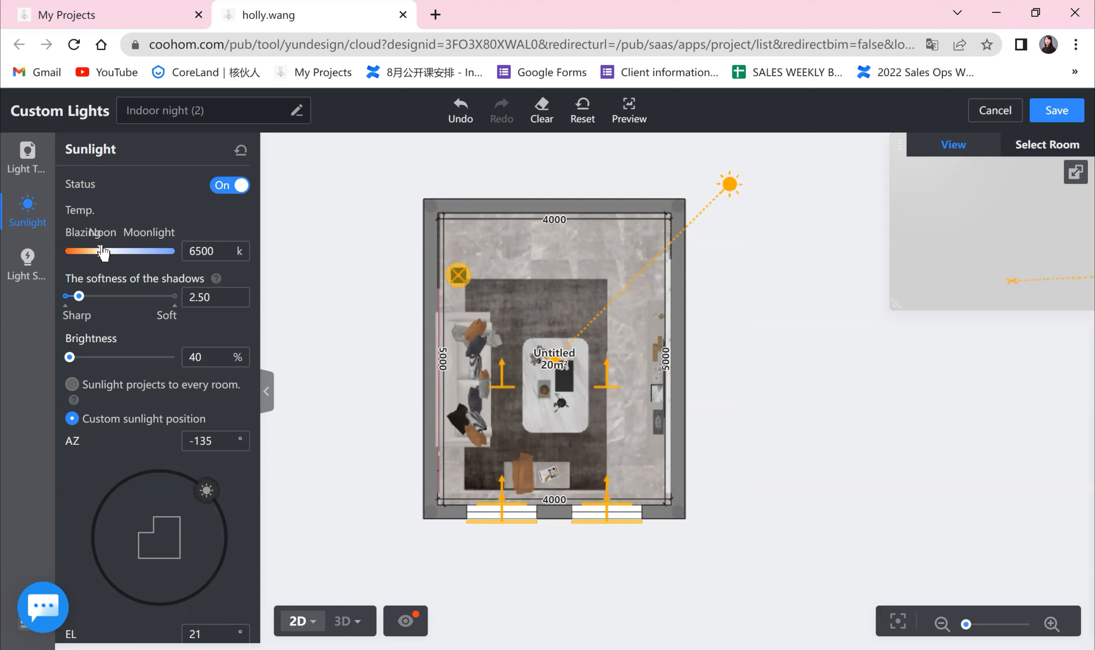
drag(103, 252, 129, 252)
click(171, 251)
click(169, 252)
- Set the sunlight's shadow softness to 20 and its brightness to 20 %
click(213, 297)
text(20)
click(213, 356)
text(20)
click(207, 330)
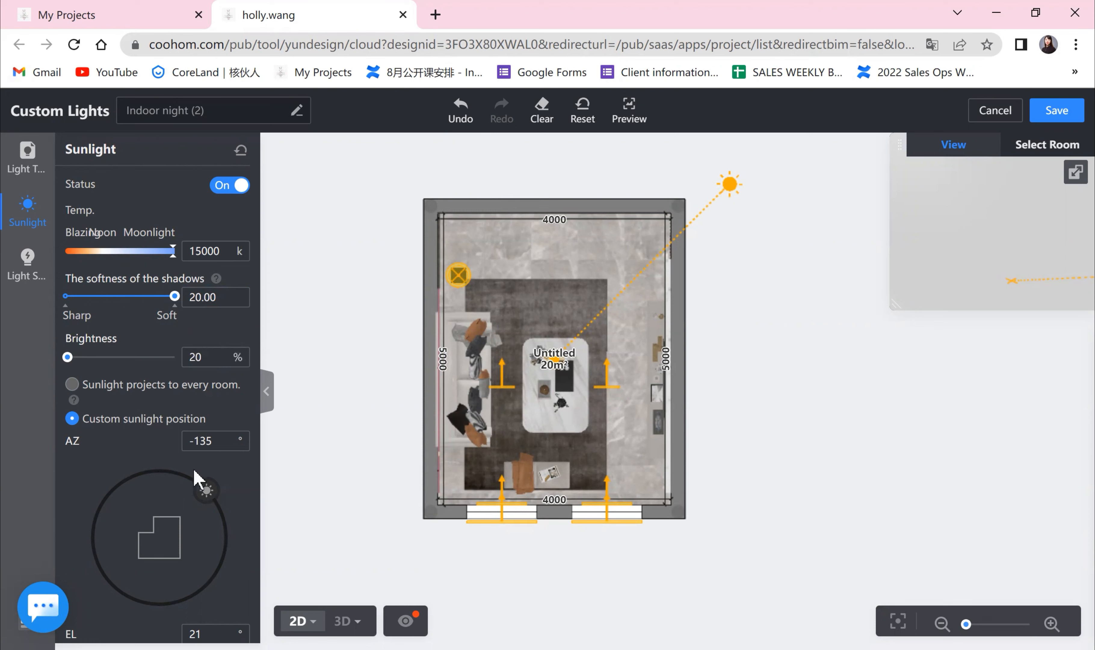
- Position the sun behind the sofa wall with azimuth 4° and elevation 14°
drag(207, 492, 90, 574)
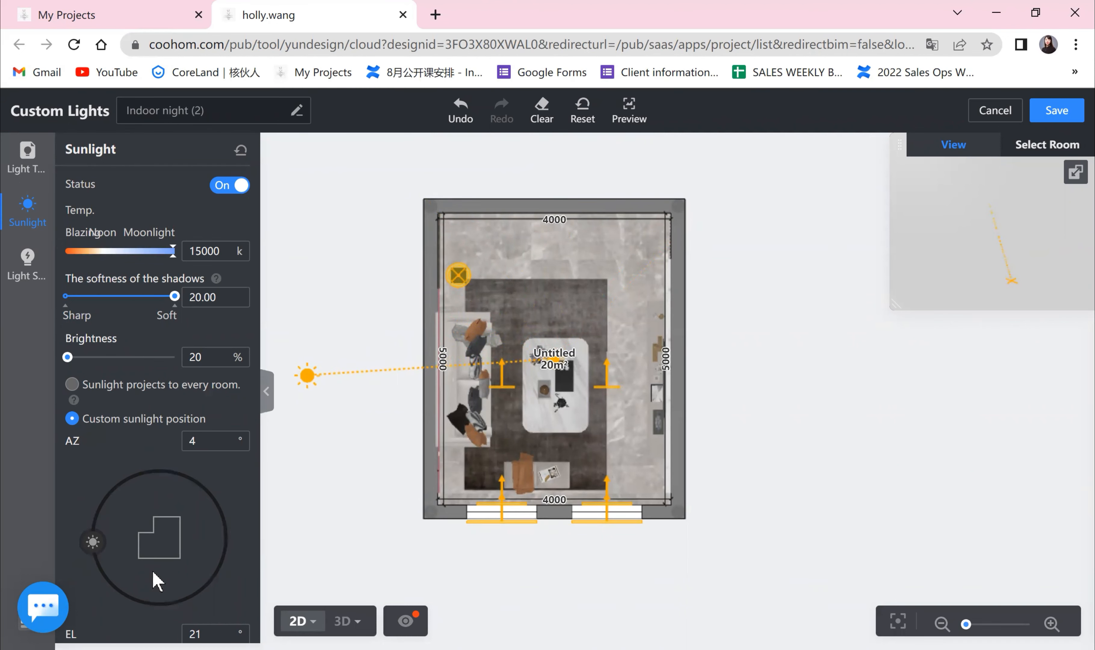
scroll(156, 580, down, 6)
drag(111, 485, 160, 520)
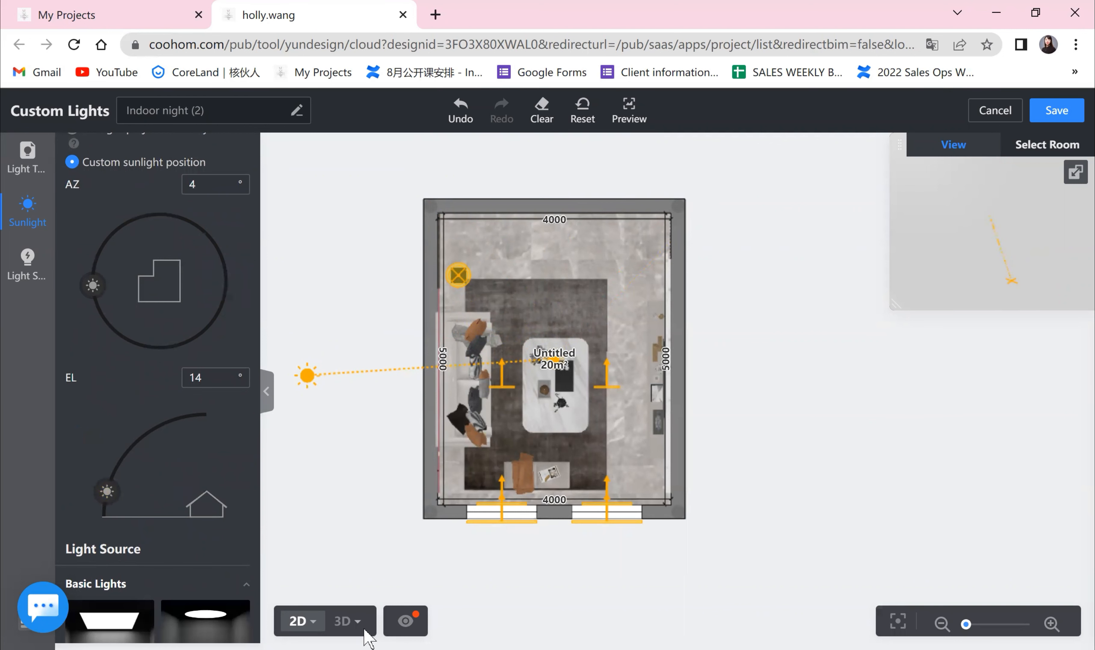
- Switch to the 3D view and examine the floor lamp's omni light and the room from several angles
mouse_move(342, 615)
click(332, 585)
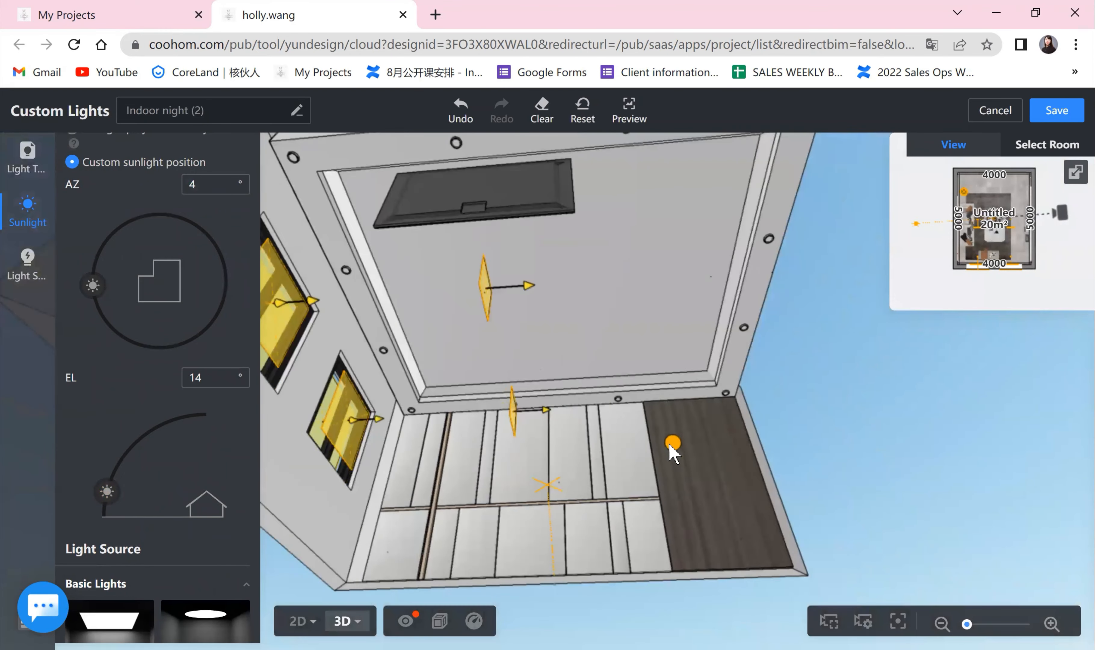
click(672, 442)
drag(688, 537, 357, 319)
scroll(550, 254, up, 4)
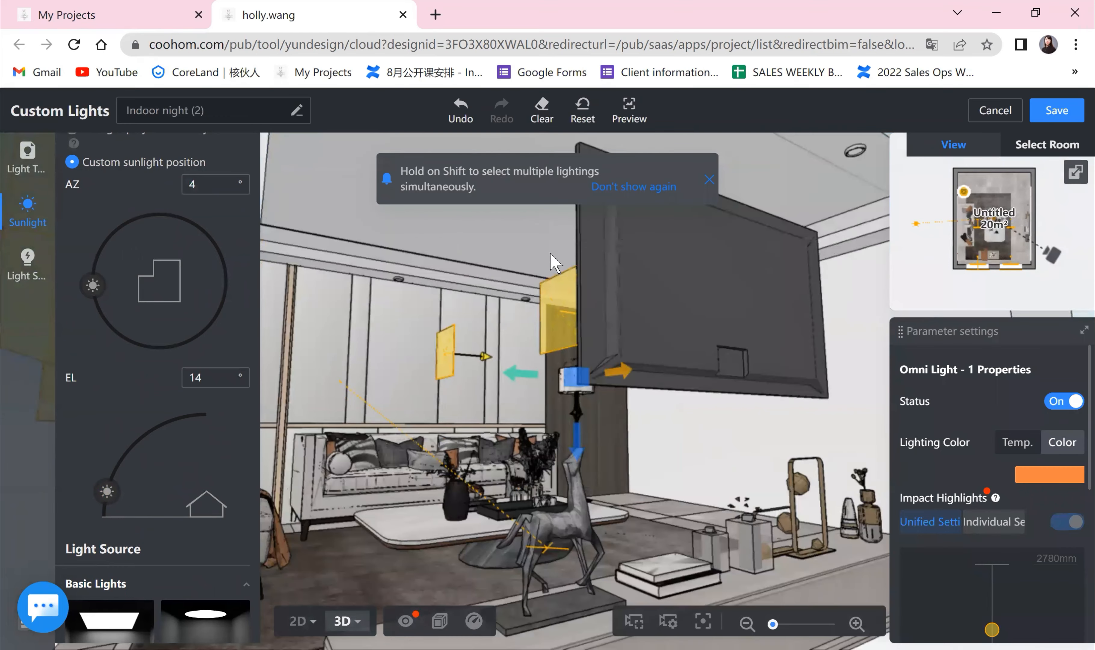
drag(550, 254, 318, 503)
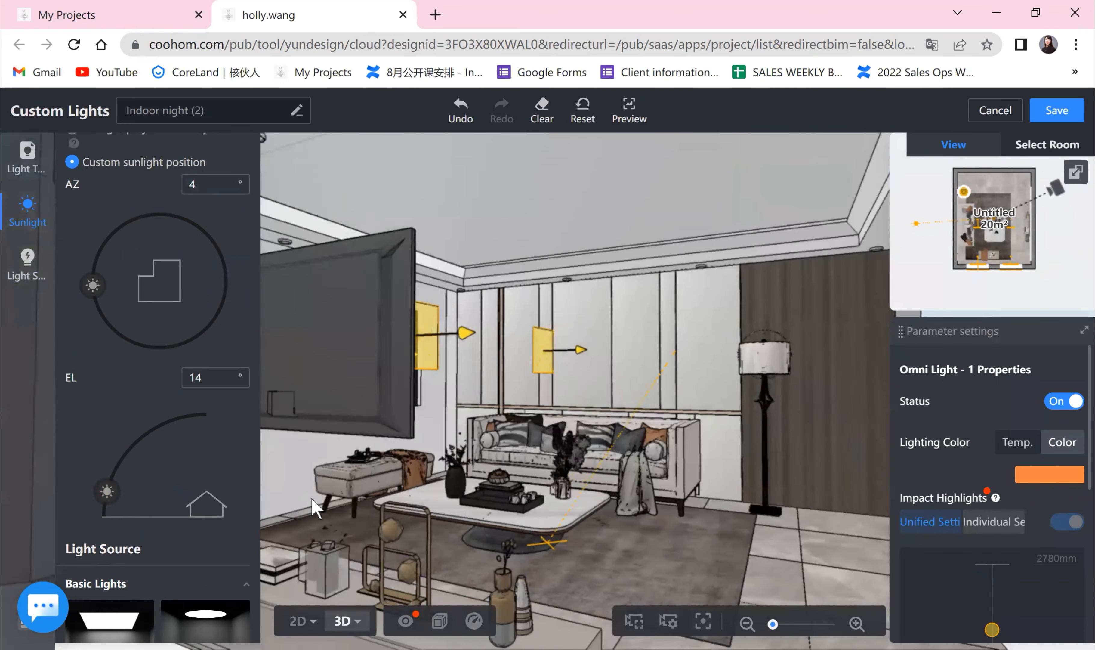
drag(165, 528, 166, 528)
drag(166, 528, 151, 517)
- Place a SpotLight 11 IES light under the downlight in the sofa-wall corner beside the window and select it
scroll(151, 516, down, 15)
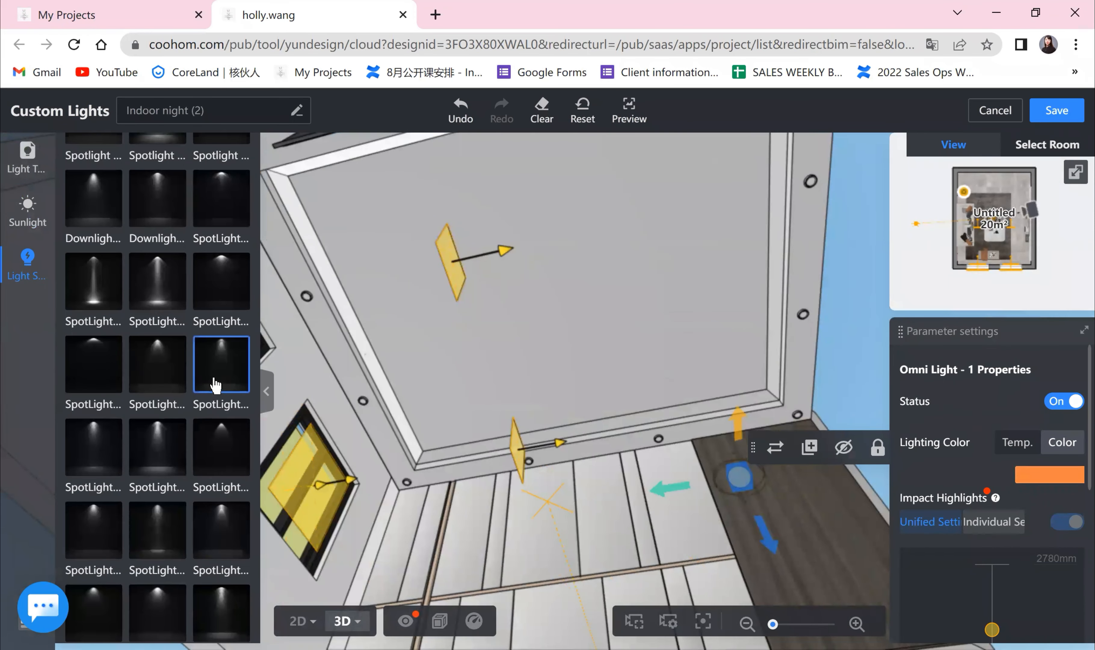
click(154, 360)
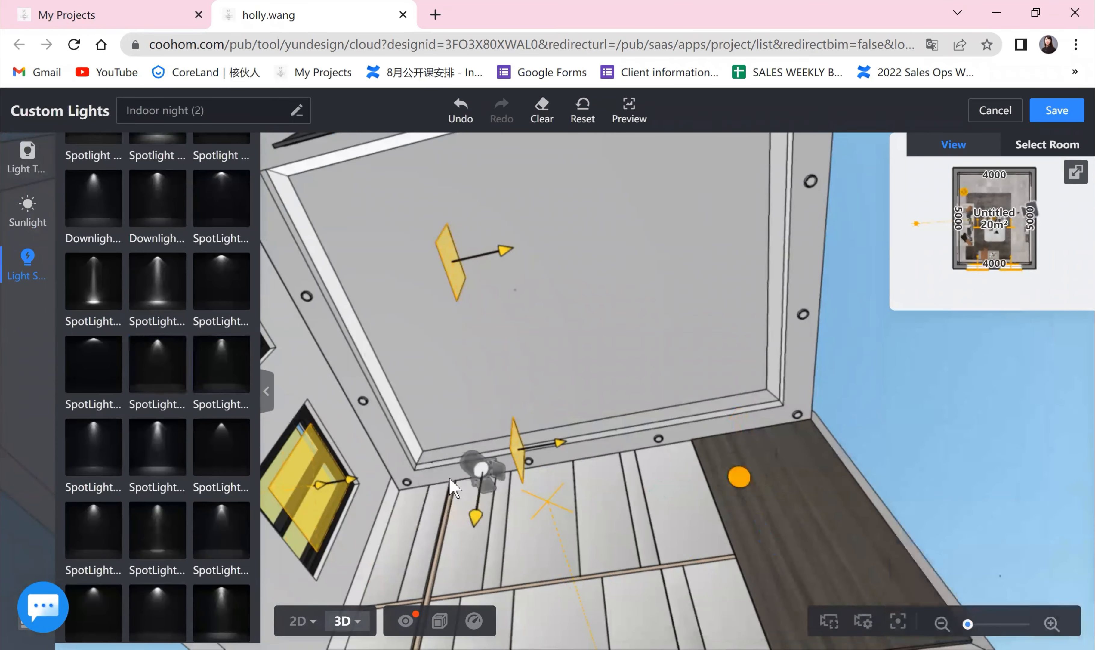
click(408, 486)
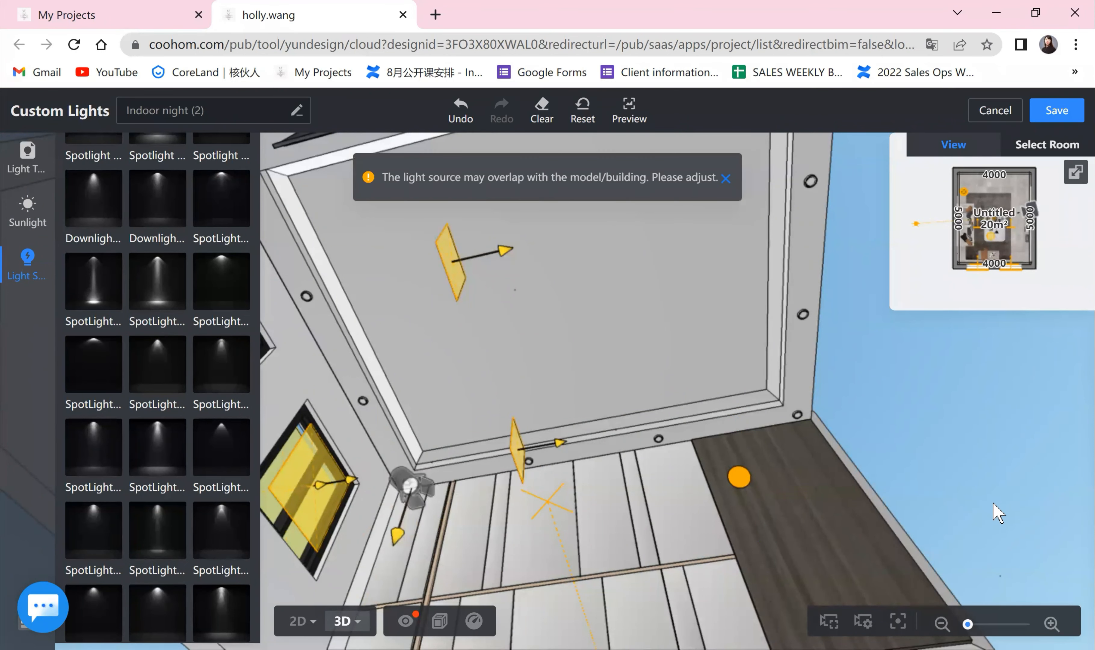
click(410, 485)
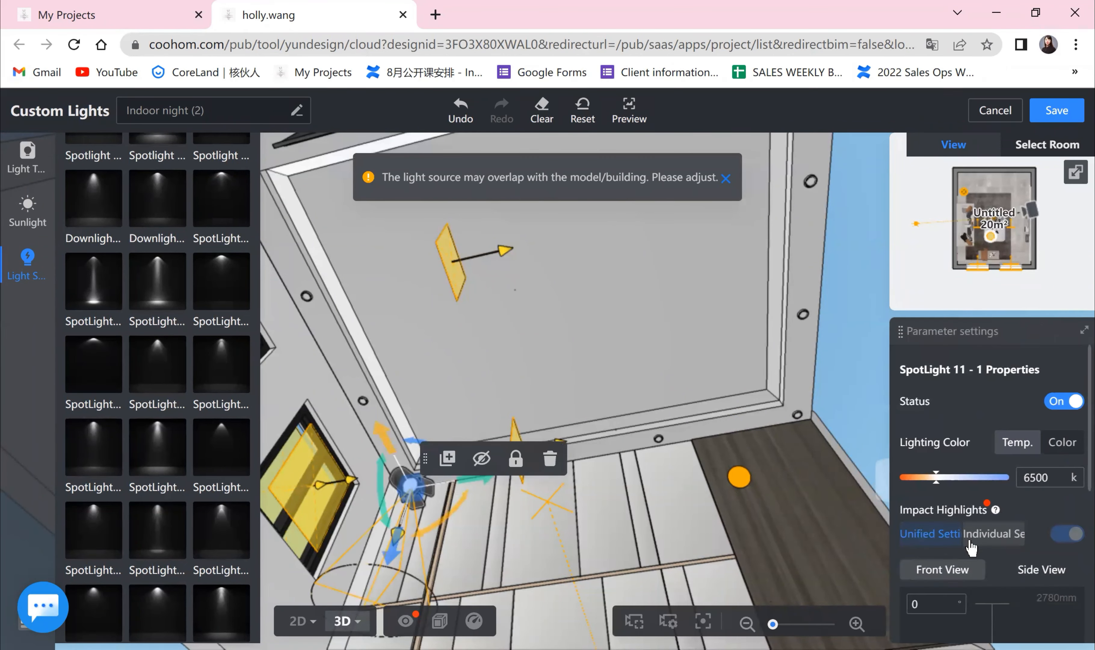
- Set the height of the new SpotLight 11 to 2300 mm
scroll(969, 547, down, 4)
scroll(969, 549, down, 3)
click(1050, 582)
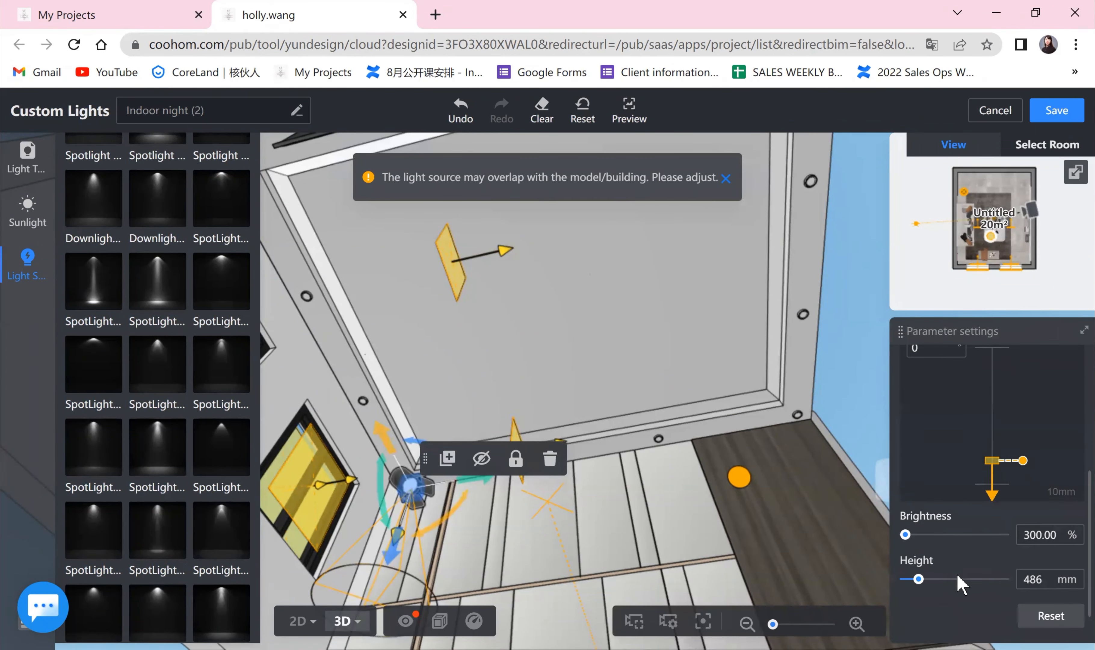
text(23)
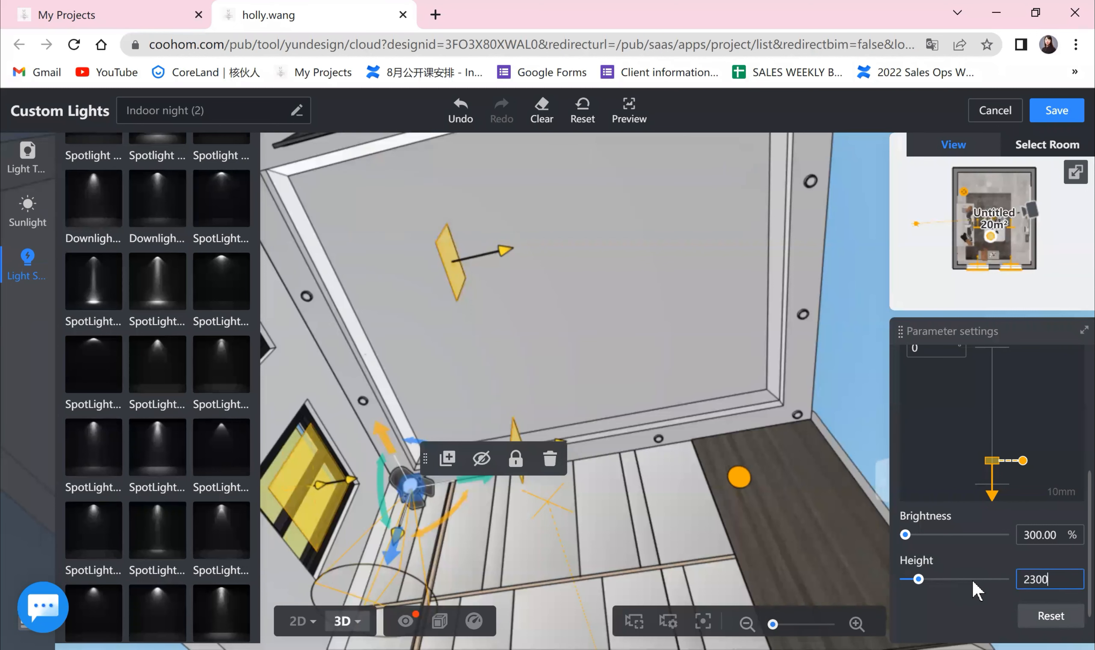
text(00)
key(Return)
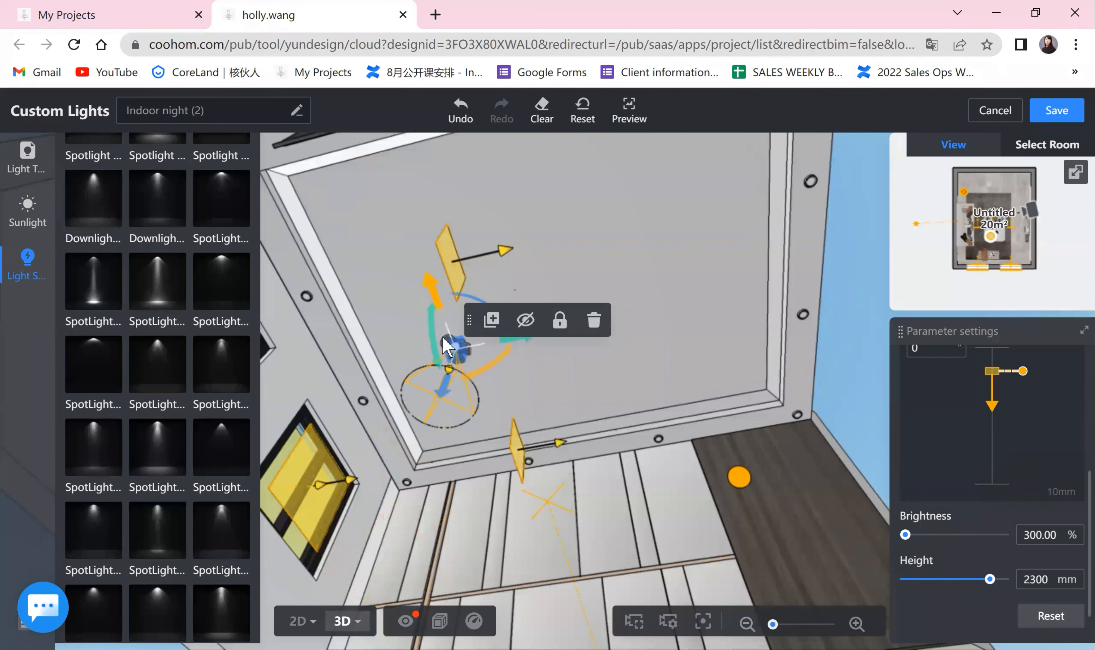
- Move the spotlight onto the recessed ceiling downlight in the sofa-wall corner beside the window
mouse_move(446, 349)
mouse_down()
mouse_move(473, 428)
mouse_move(497, 458)
mouse_up()
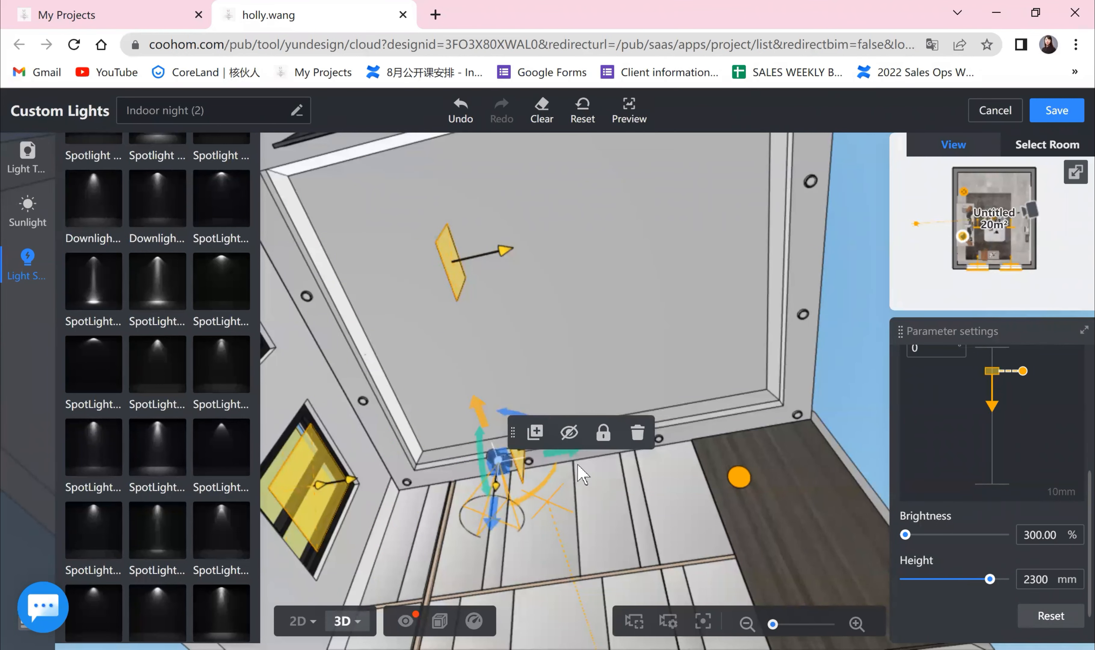
mouse_move(511, 465)
mouse_down()
mouse_move(453, 482)
mouse_move(431, 469)
mouse_up()
drag(377, 422, 381, 426)
drag(471, 474, 460, 482)
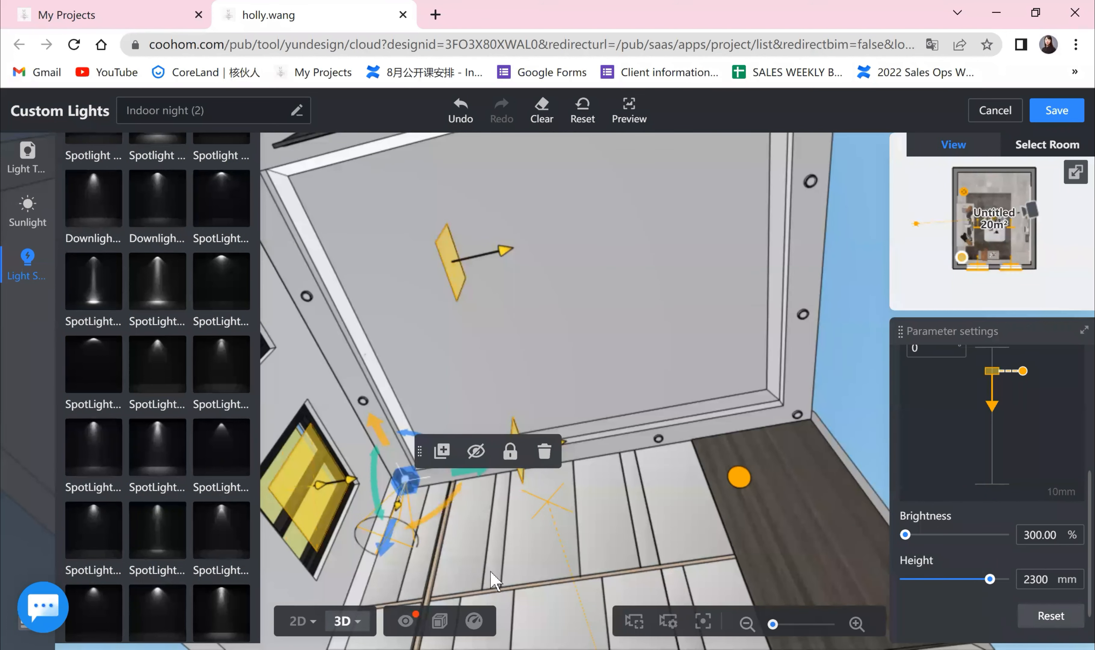
- Copy the spotlight to the other three downlights along the sofa wall and save the light scheme
drag(489, 483, 743, 433)
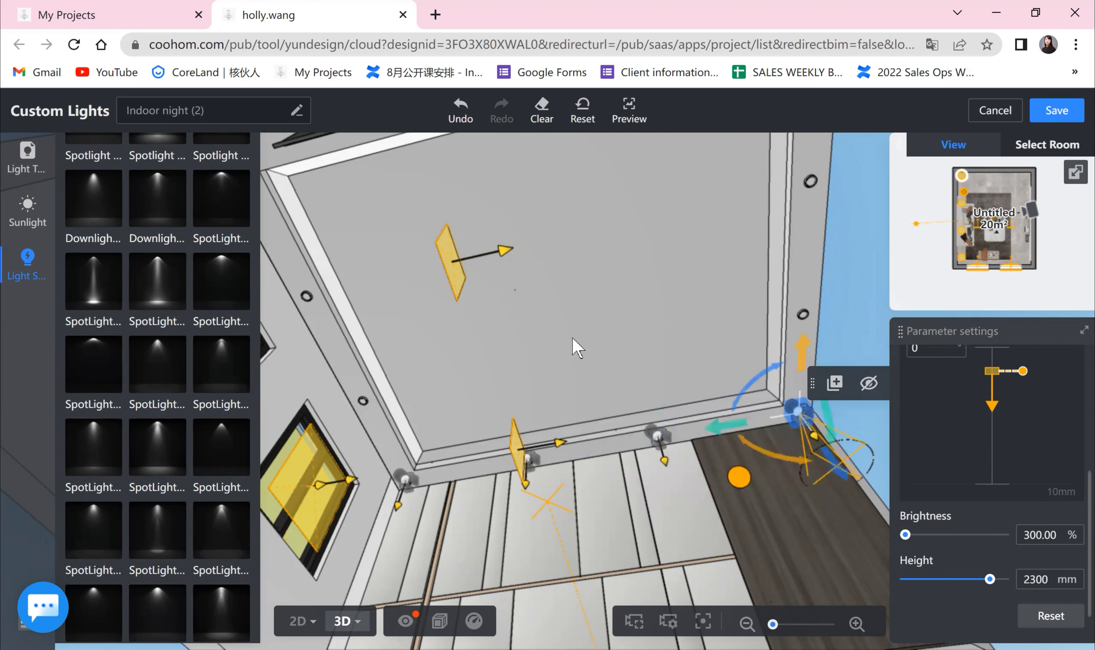
click(1057, 111)
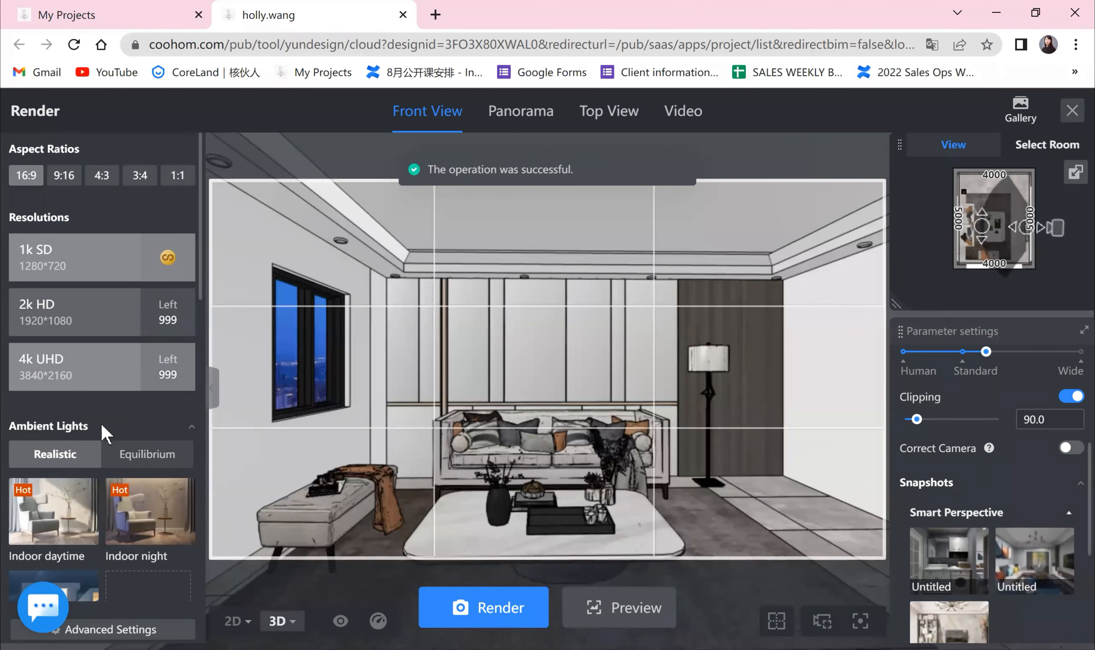
- Choose the saved sofa-wall camera angle and start the front view render with the Indoor night (2) lighting
scroll(100, 430, down, 5)
scroll(80, 429, down, 2)
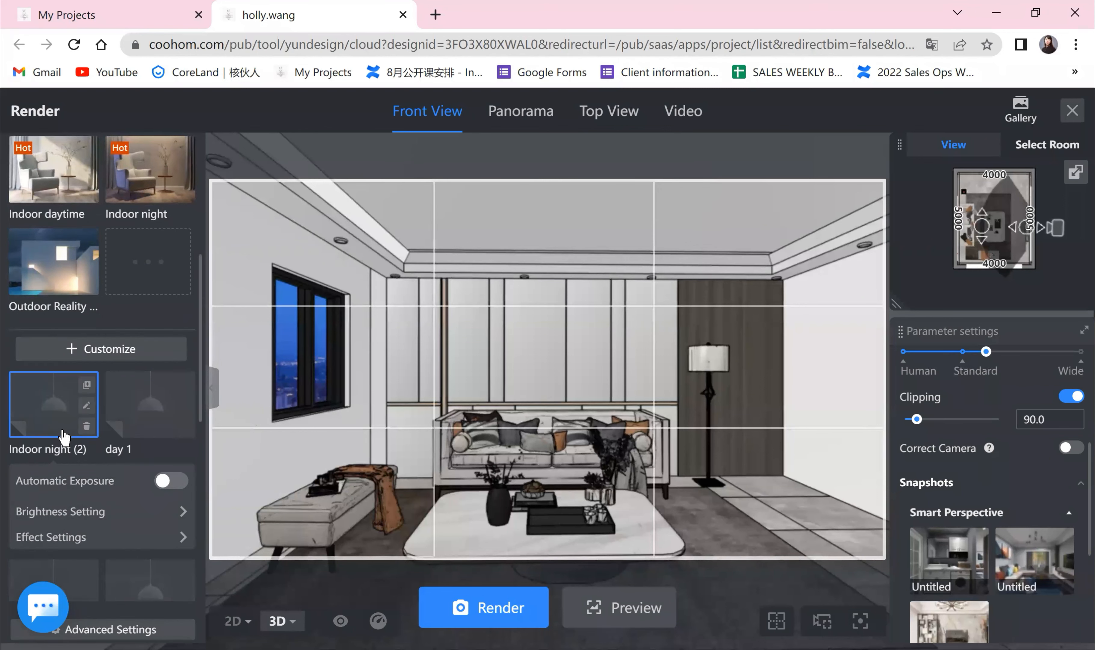
scroll(126, 487, down, 4)
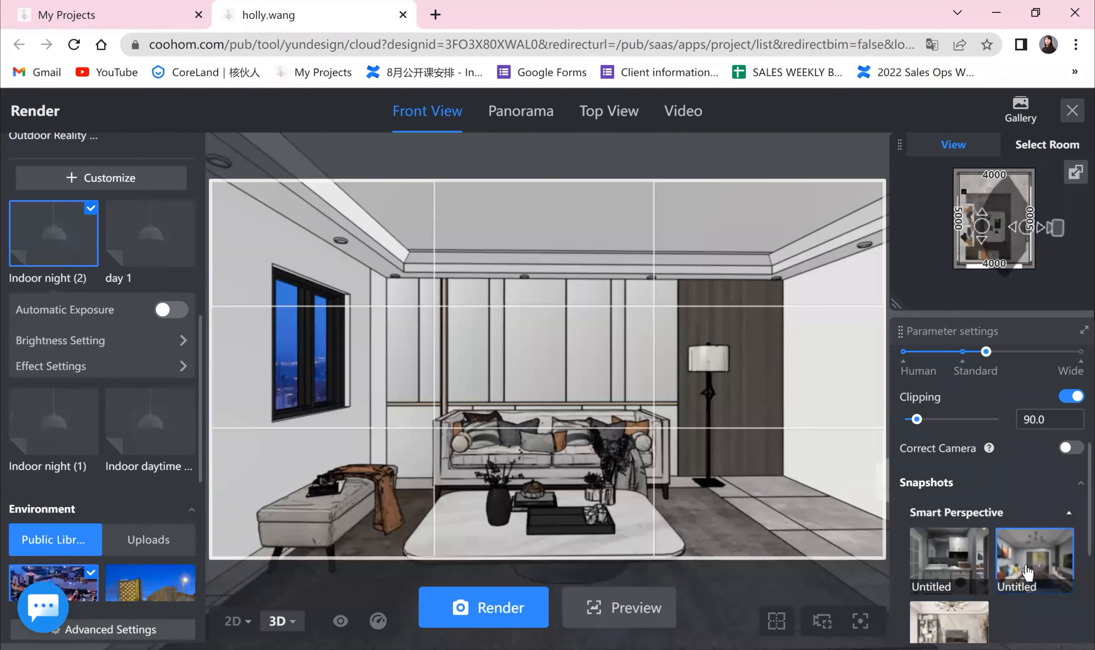
click(1027, 572)
scroll(1031, 591, down, 5)
click(1019, 539)
click(469, 608)
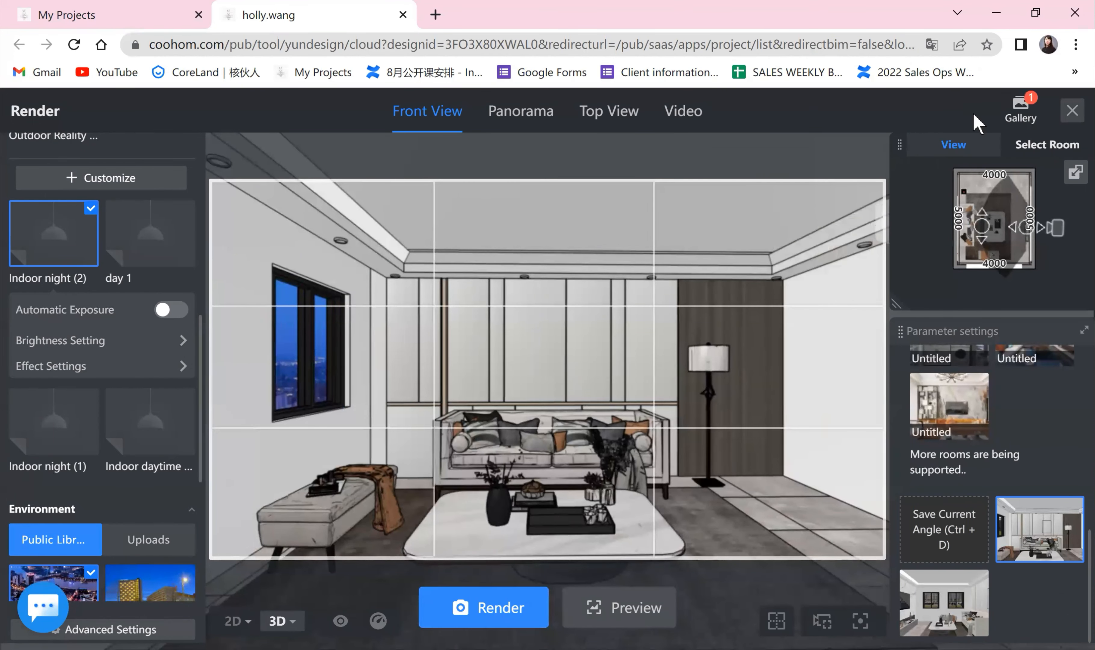
- Compare the finished night render with the daytime render in the gallery and return to the render settings
mouse_move(1025, 110)
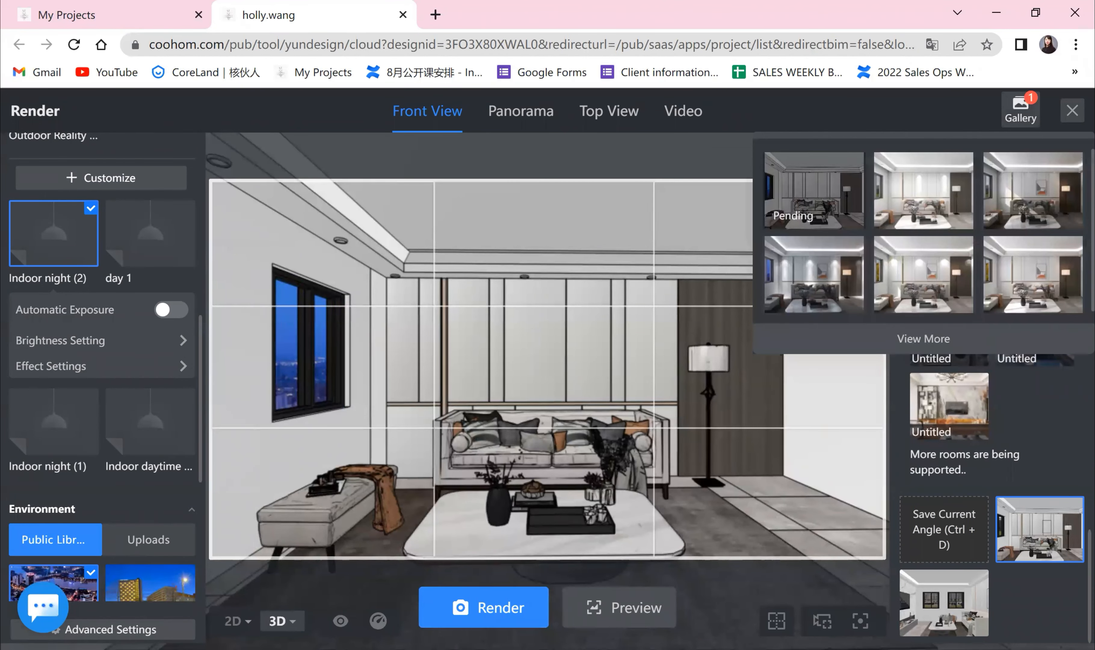
click(1024, 111)
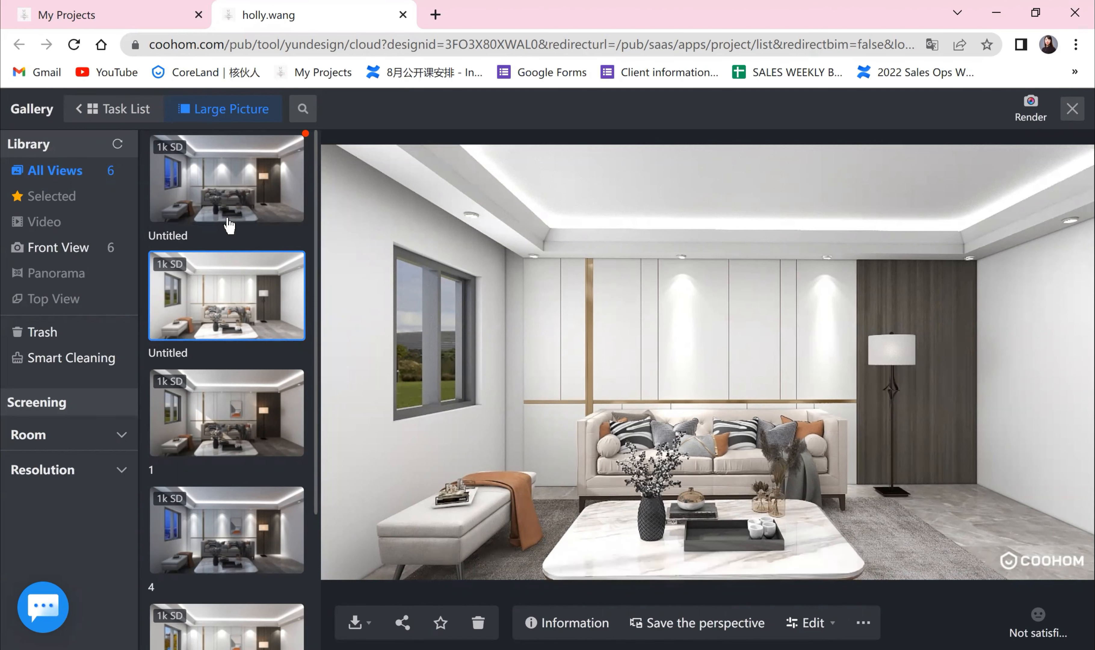
click(237, 199)
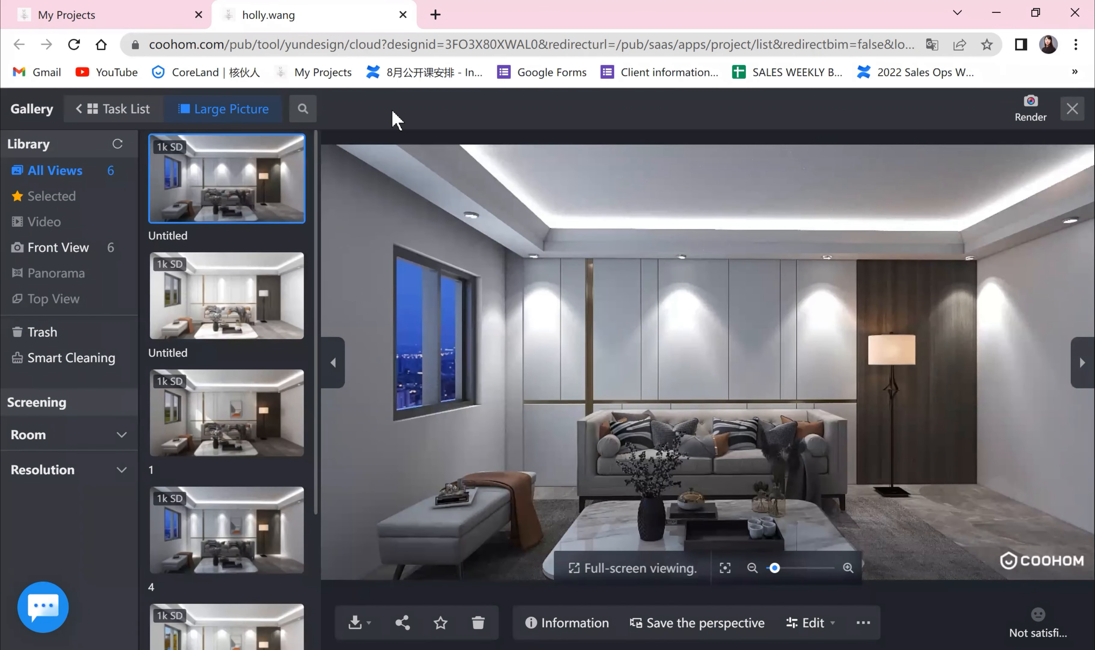
click(231, 290)
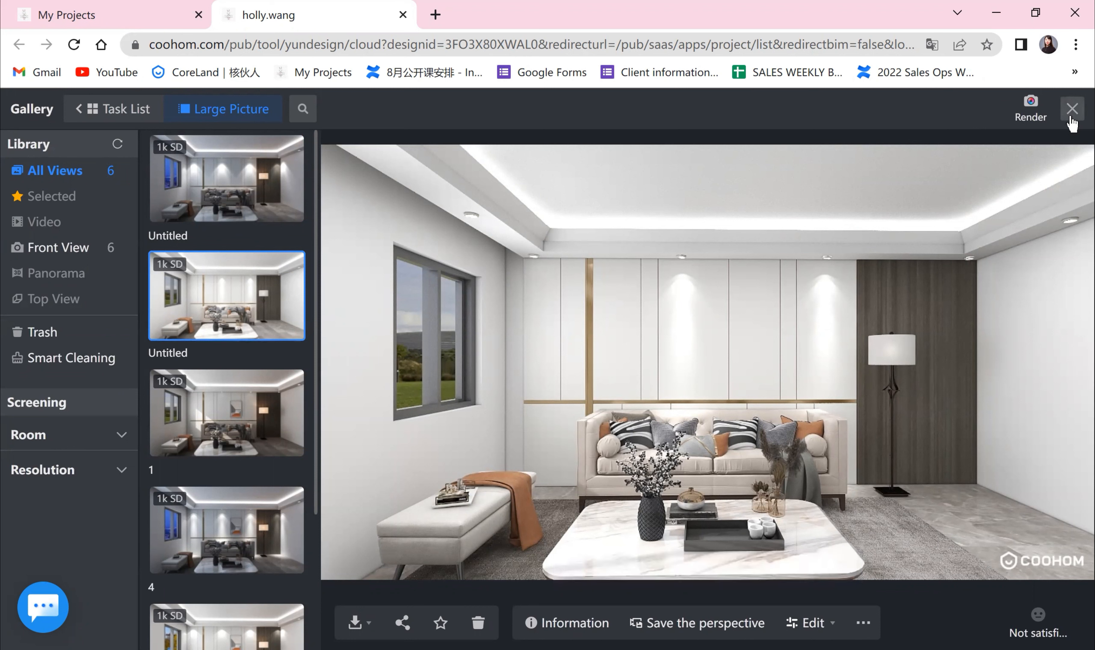
click(1030, 120)
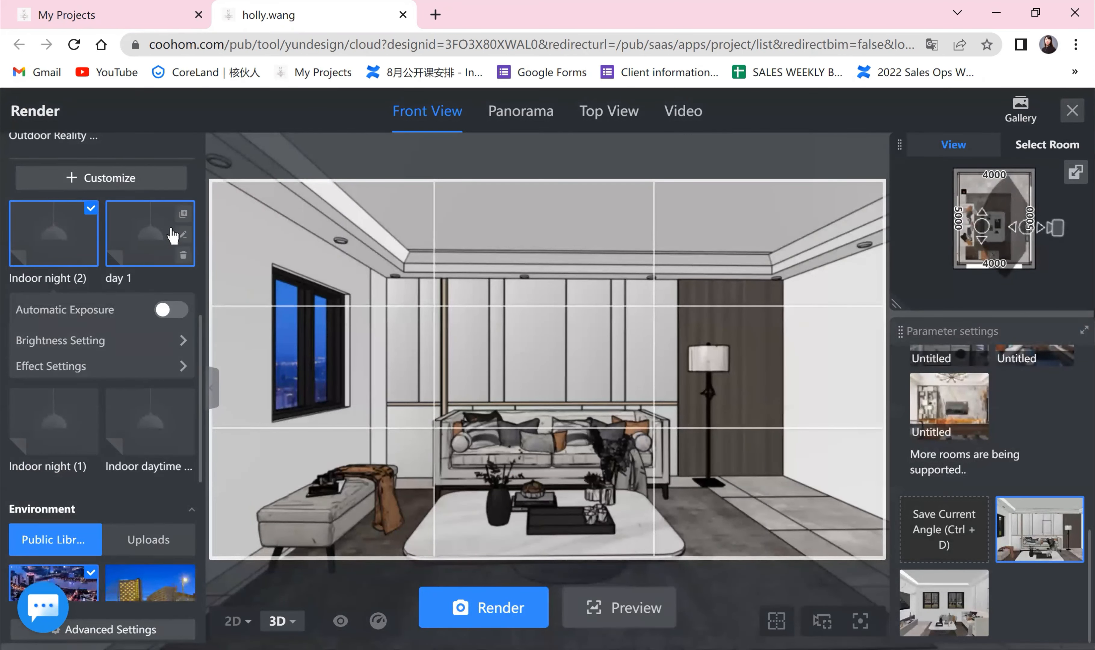
- Open the day 1 light scheme for editing and show it in the 2D floor view
click(183, 235)
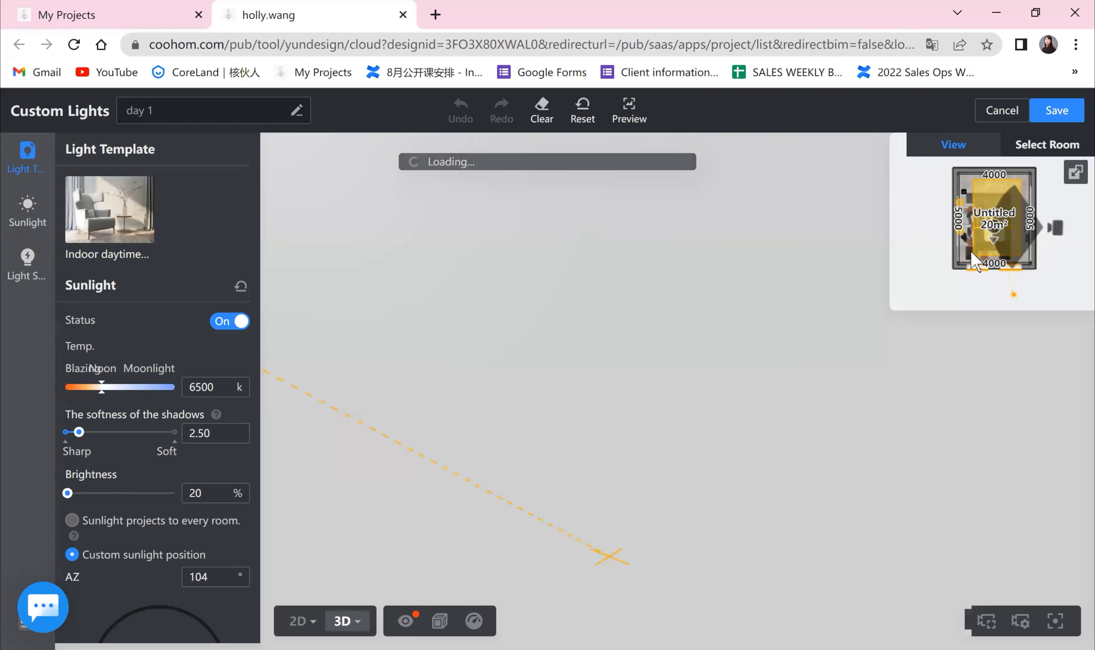
mouse_move(303, 626)
click(296, 556)
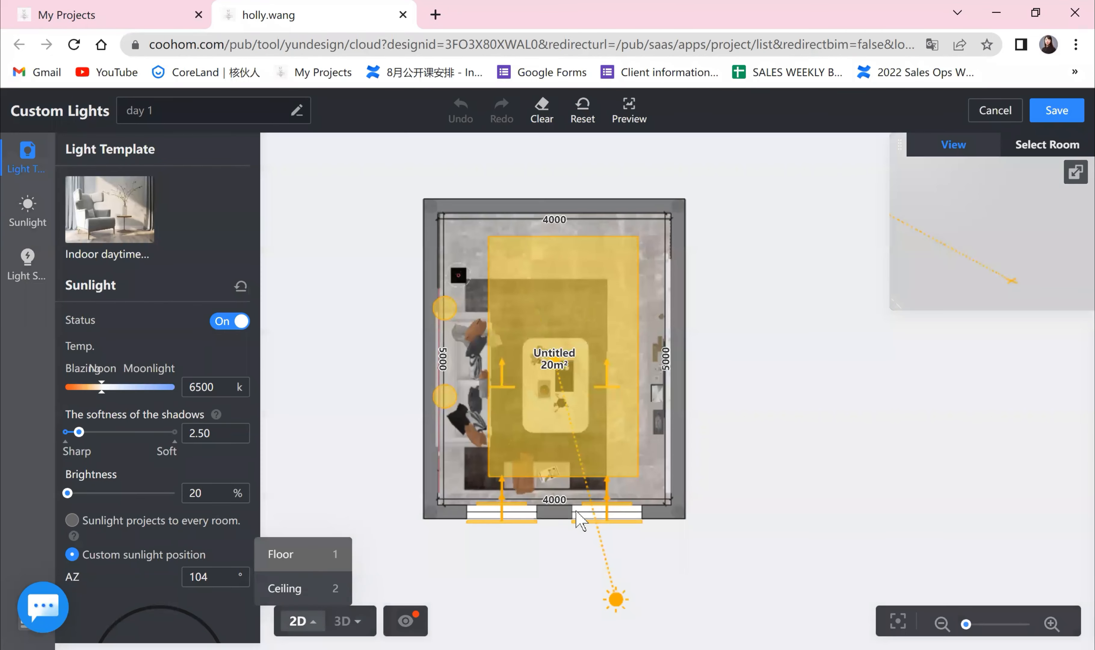
- Swing the sunlight to an azimuth of 118° and set the large ceiling face light's brightness to 100%
drag(615, 591, 662, 573)
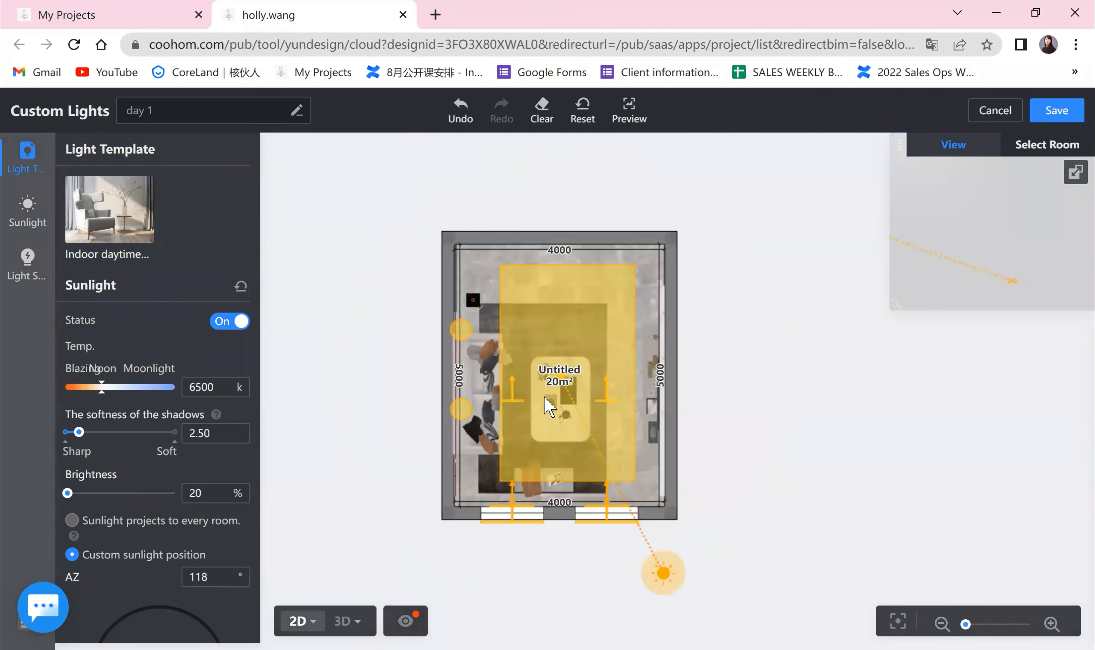
click(564, 324)
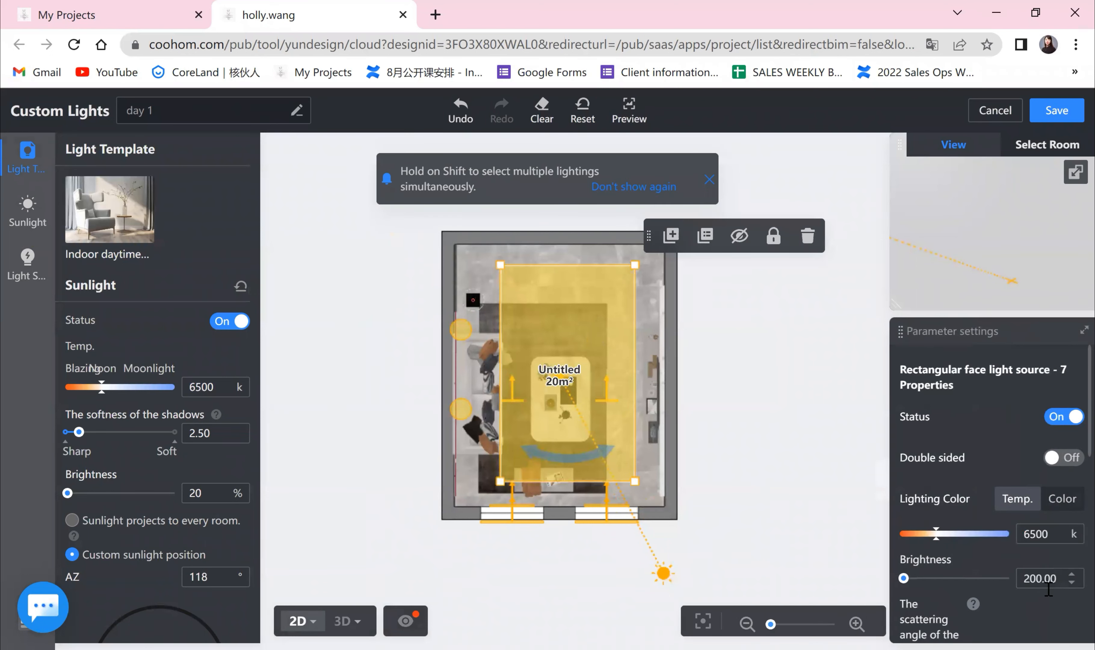
drag(1035, 578, 1008, 597)
text(10)
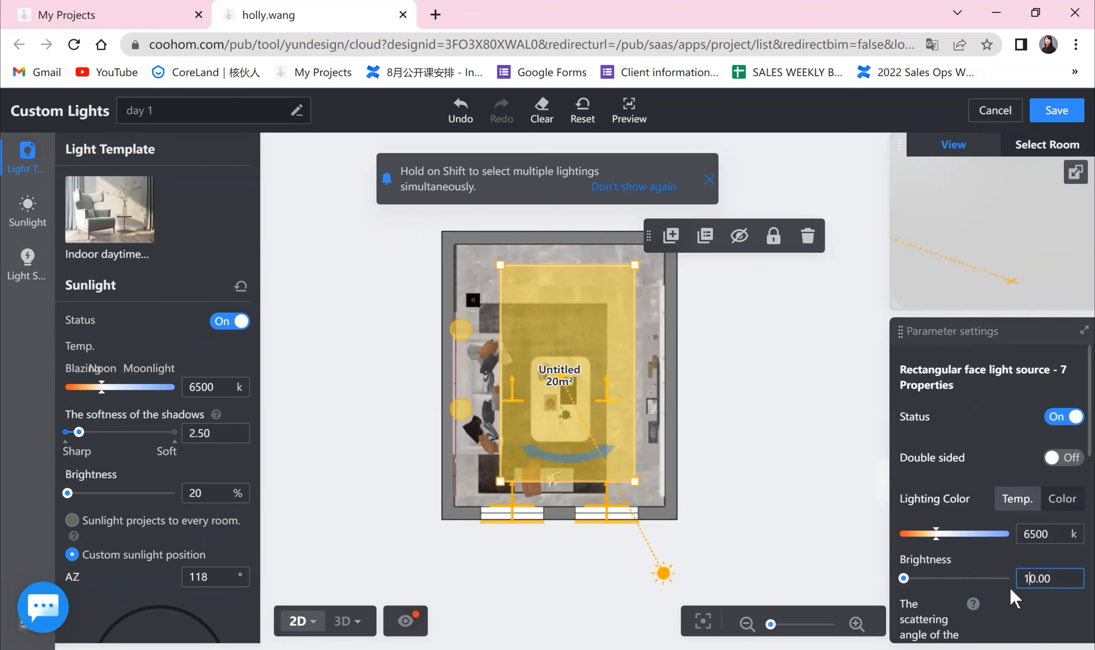
key(Return)
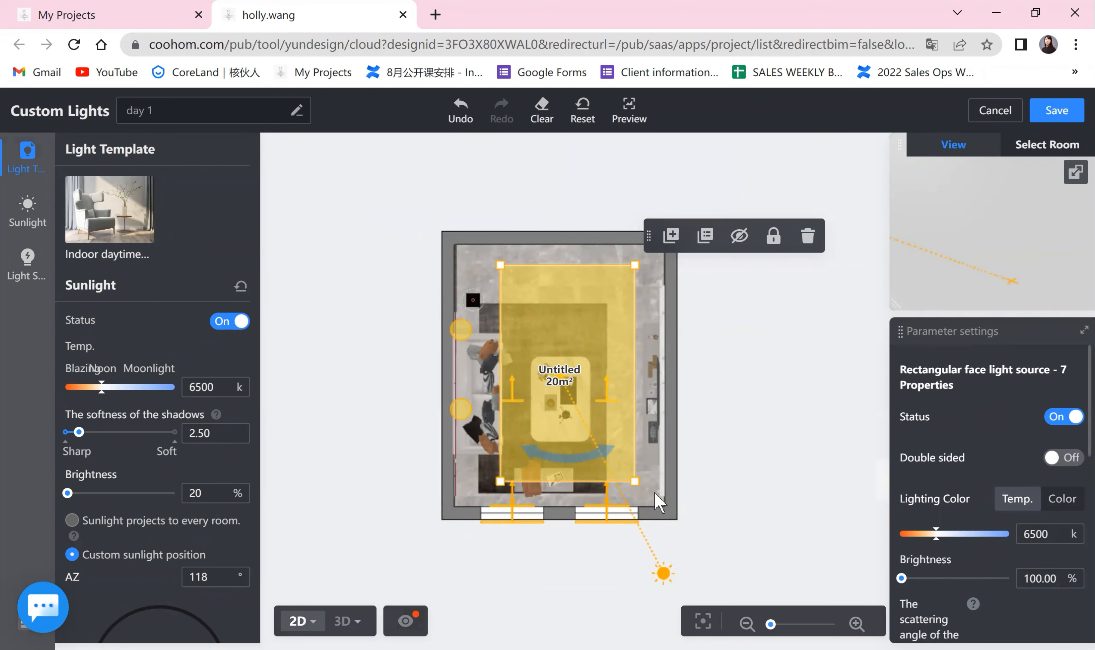
- Delete the two spotlights along the sofa wall
scroll(701, 479, up, 1)
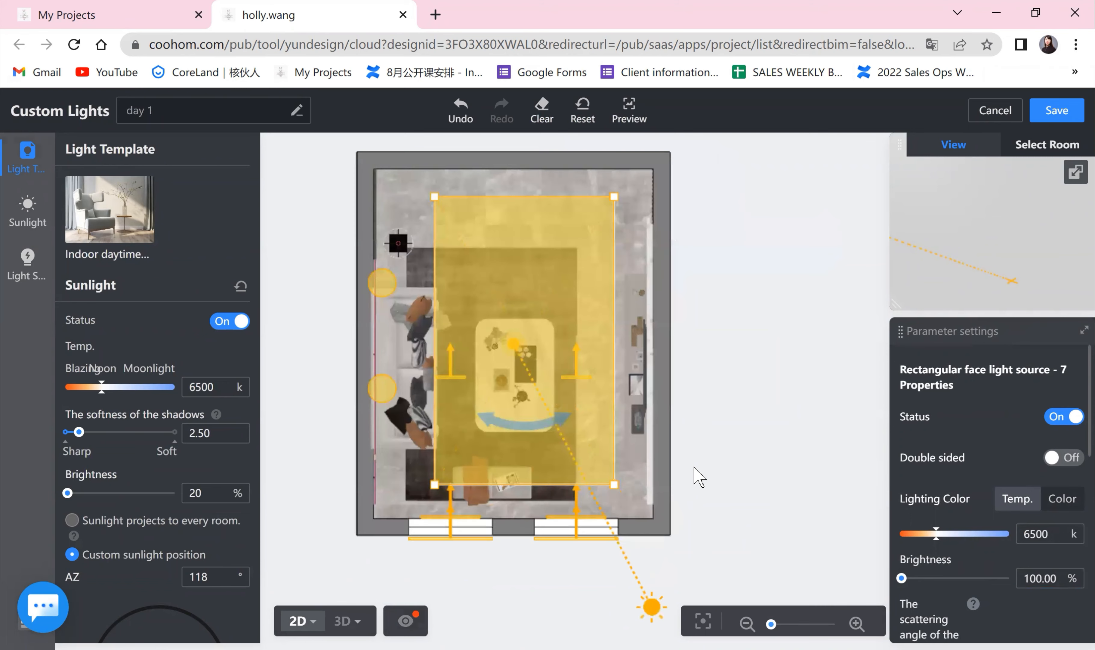
click(382, 283)
click(588, 260)
click(381, 387)
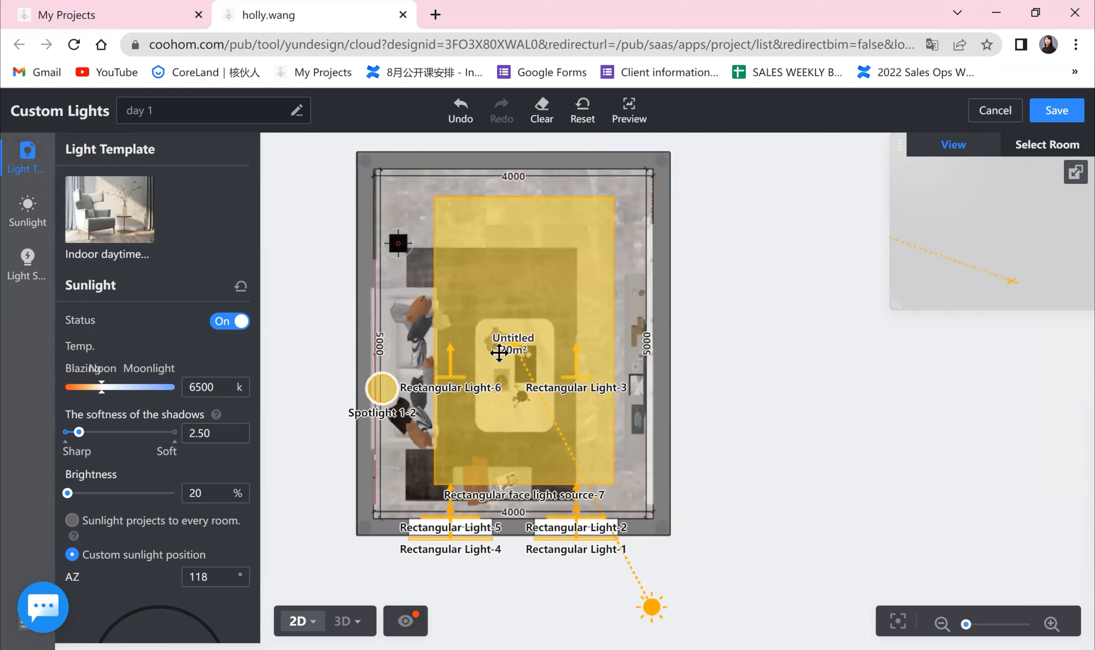
click(589, 360)
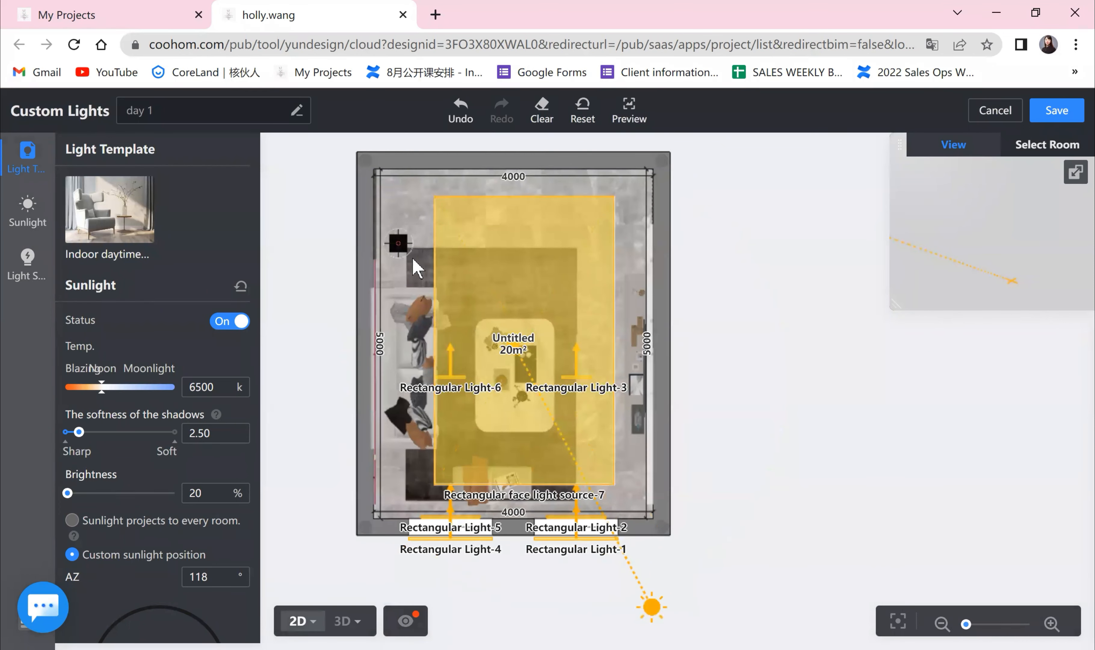
- Place an IES Fill Light from the public library over the floor lamp and centre it on the lamp
scroll(211, 355, down, 10)
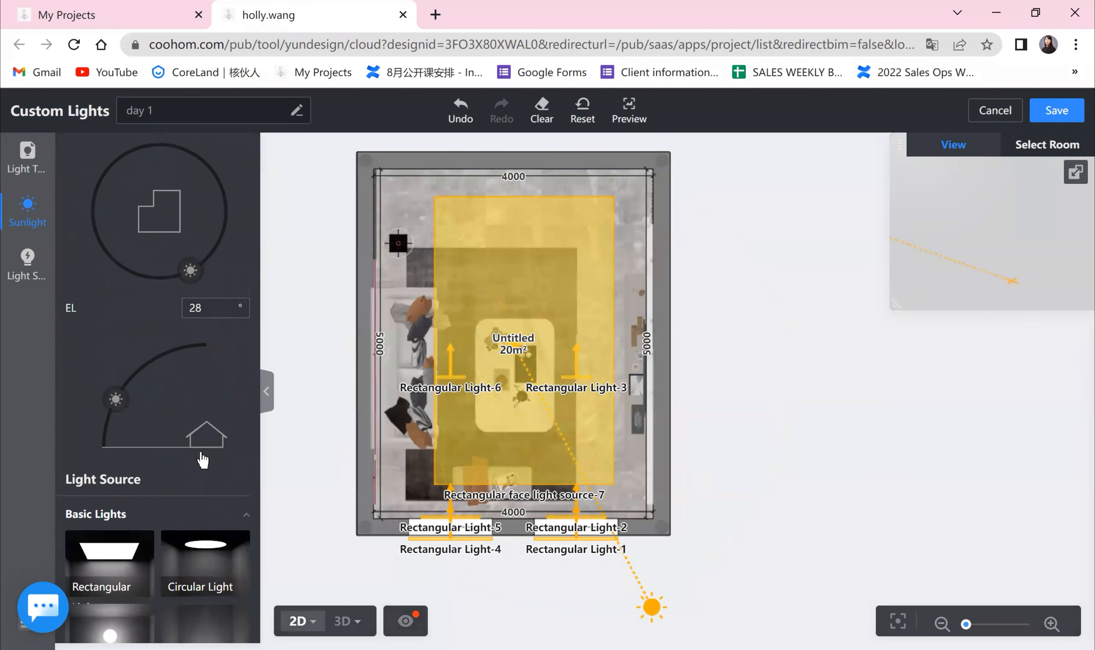
drag(221, 493, 400, 245)
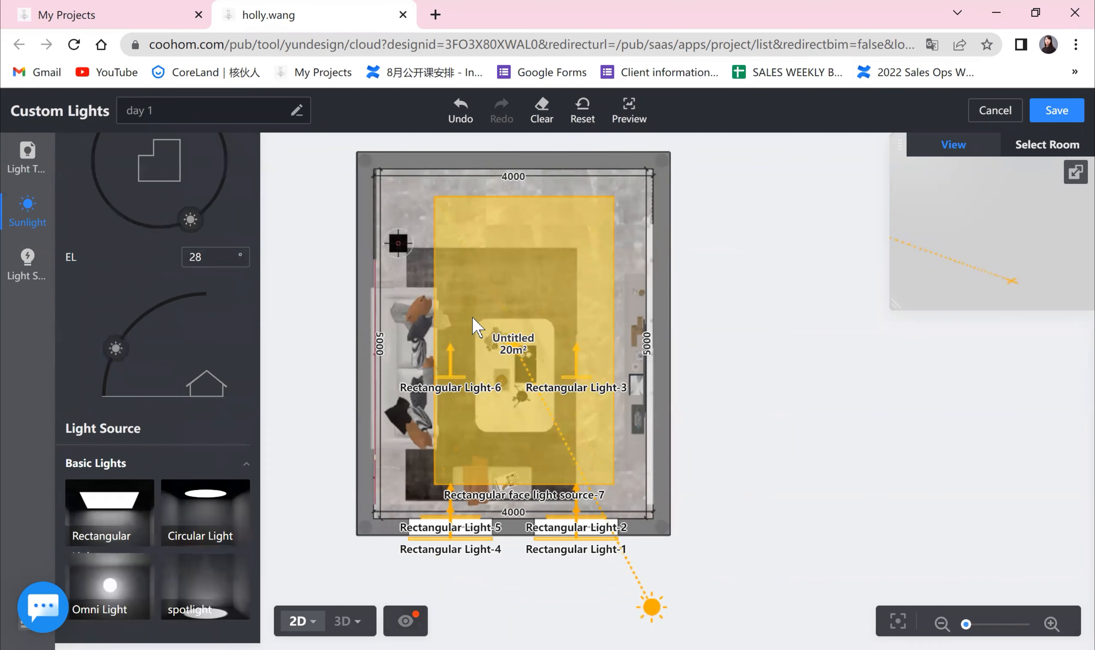
scroll(205, 531, down, 10)
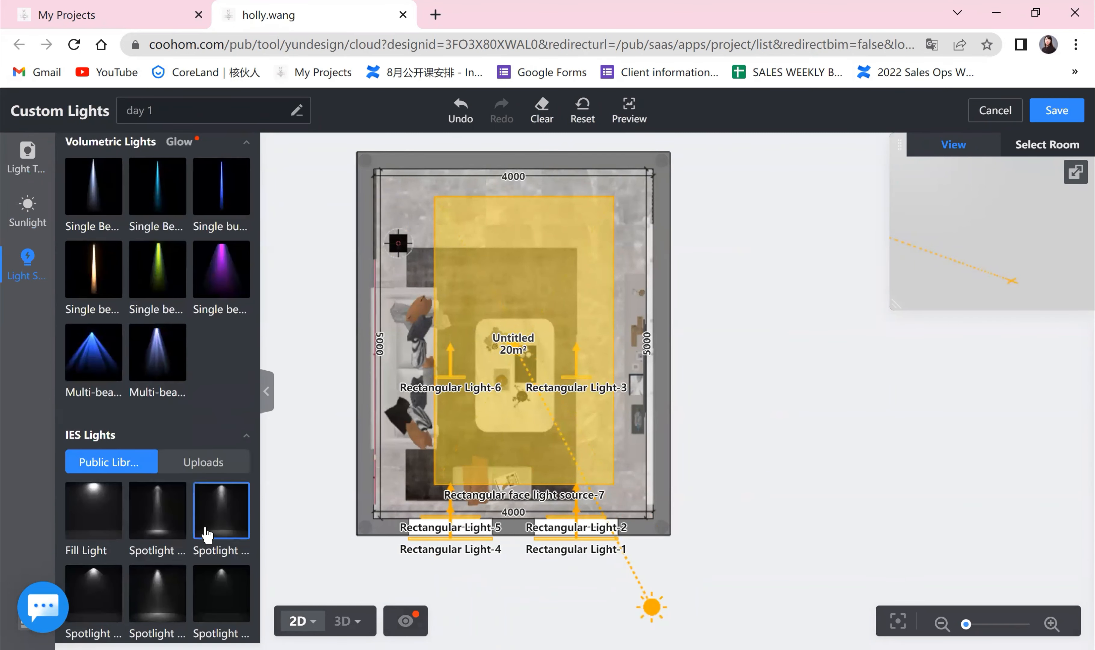
drag(93, 355, 399, 247)
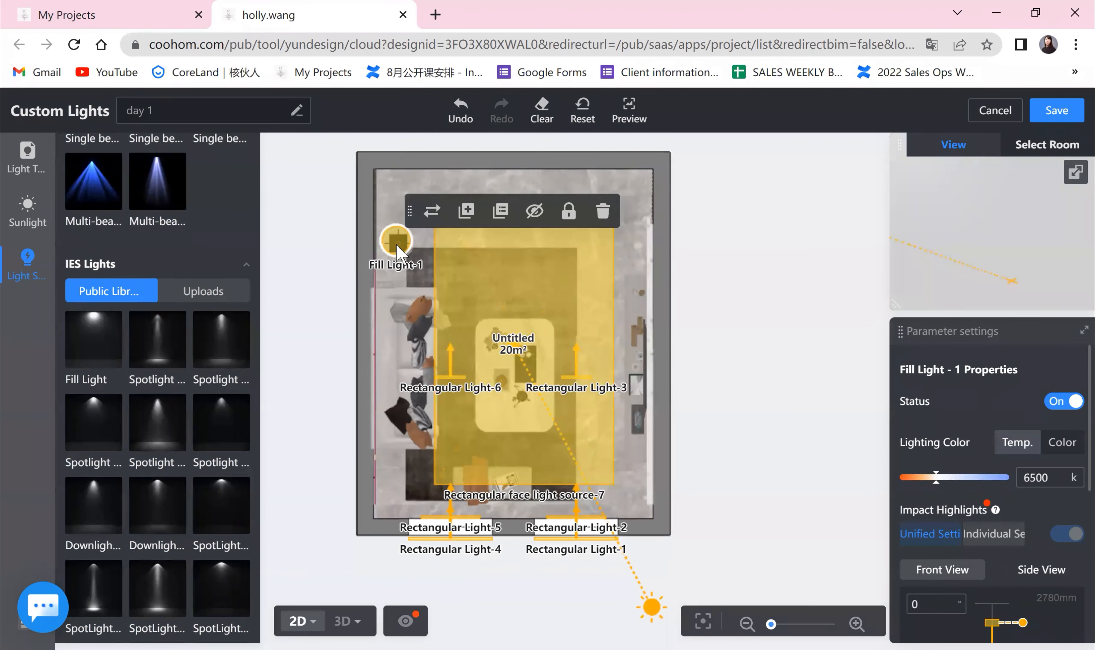
drag(405, 257, 401, 252)
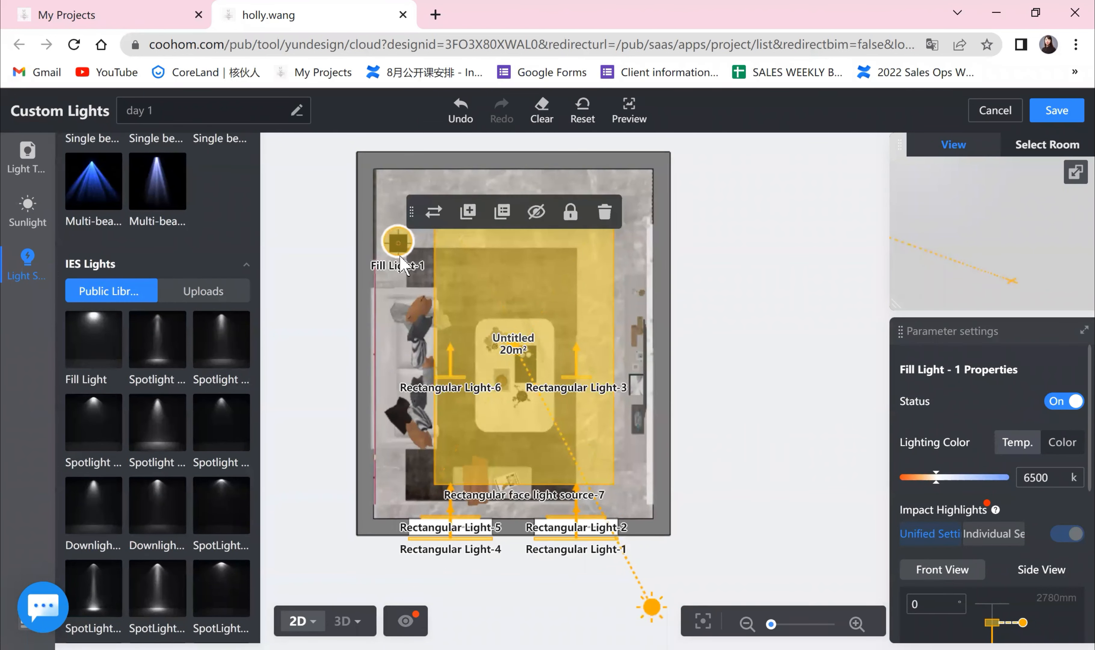
- Switch the Fill Light from temperature to colour and choose the pale orange preset
click(1061, 442)
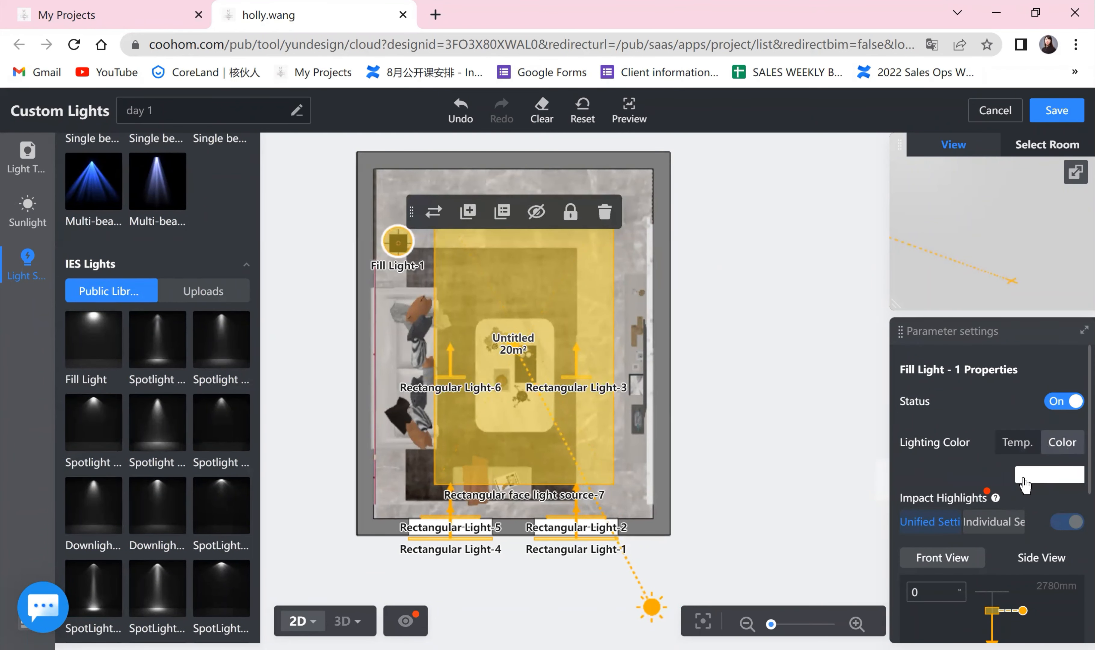
click(1035, 478)
click(920, 585)
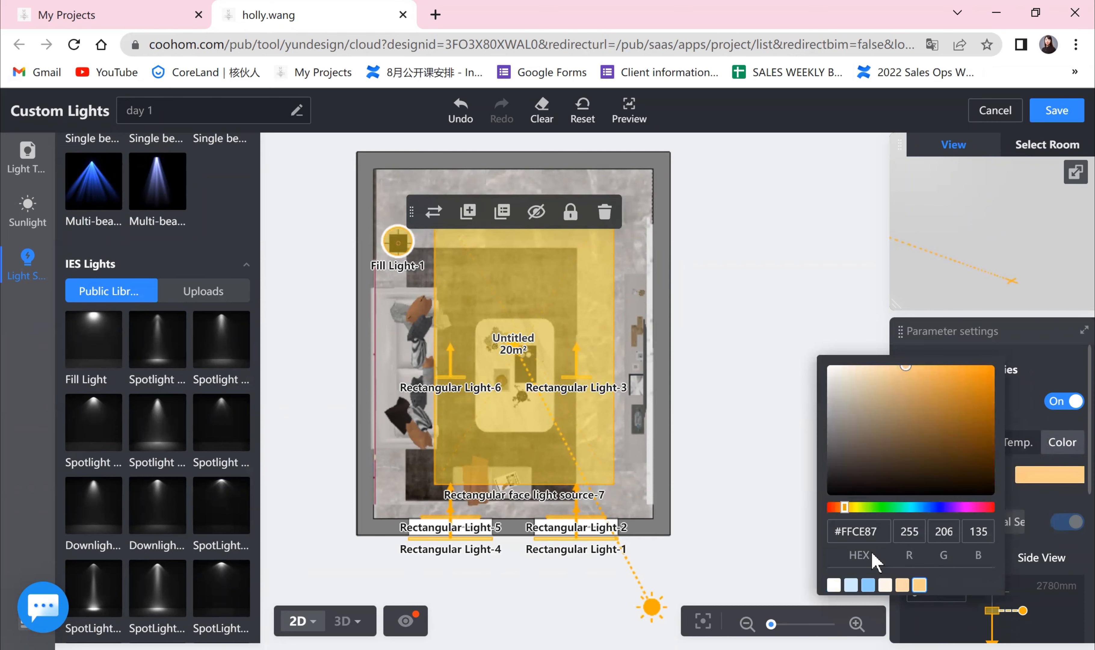
click(902, 584)
click(655, 418)
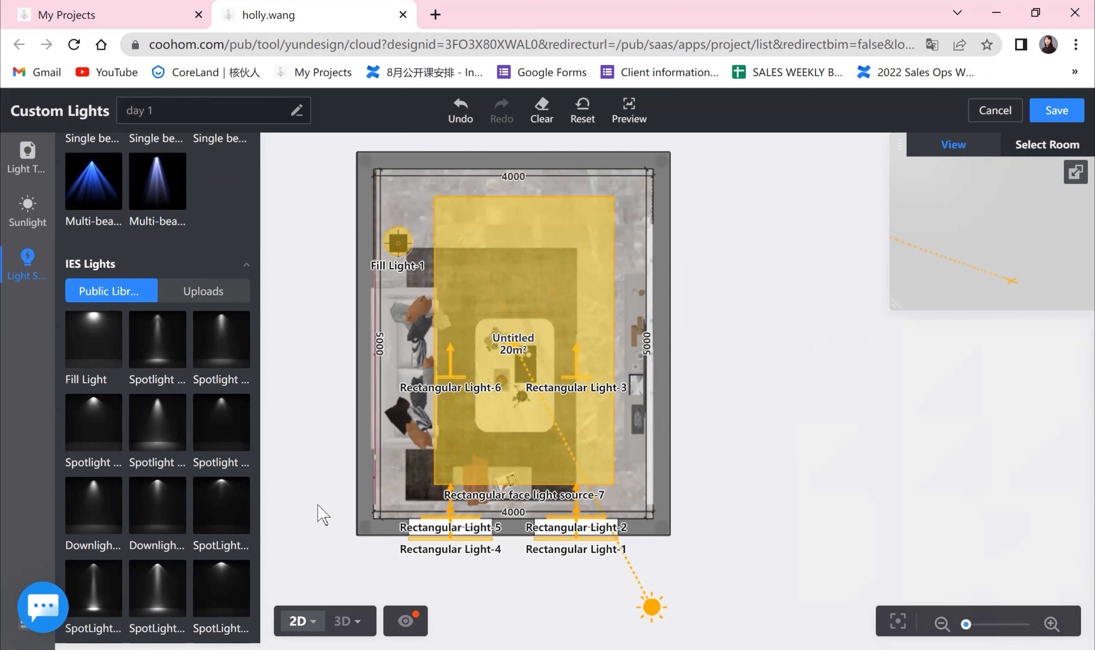
- Position the Fill Light inside the floor lamp's shade in 3D and check its brightness and height settings
mouse_move(348, 621)
click(353, 562)
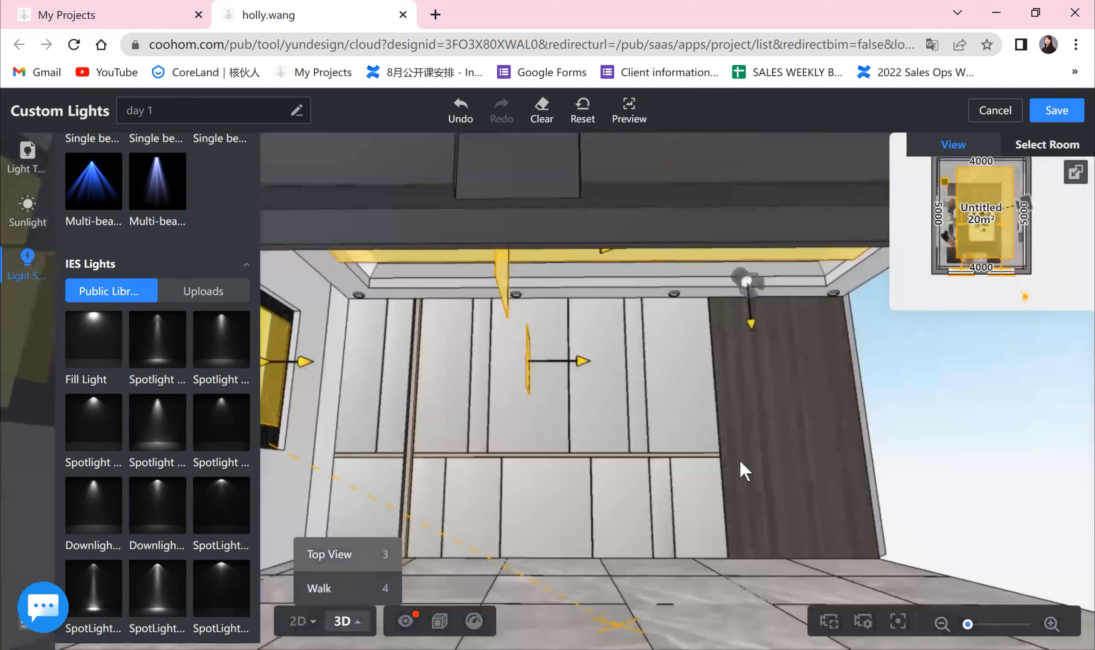
drag(667, 571, 795, 306)
drag(781, 243, 784, 351)
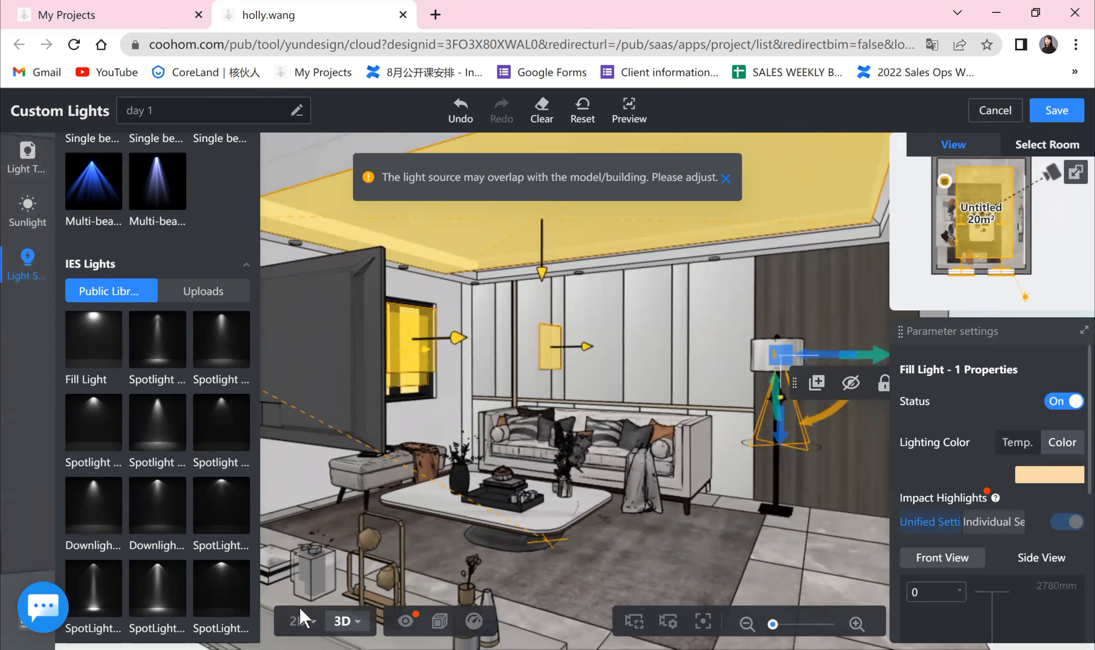
click(304, 620)
click(297, 561)
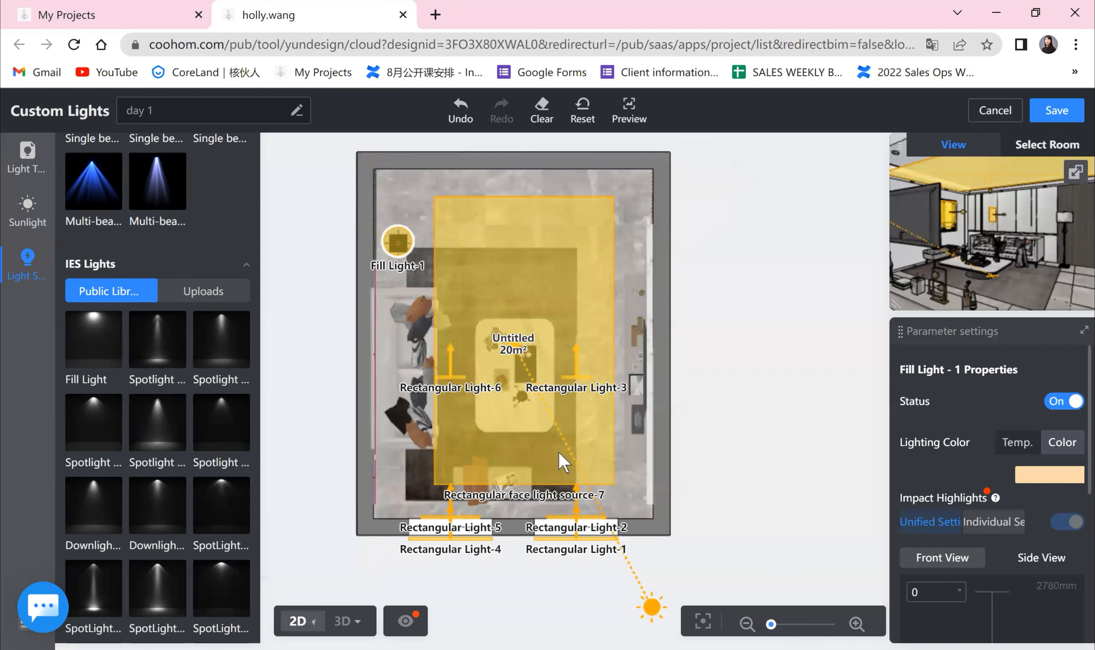
click(397, 249)
scroll(1021, 567, down, 4)
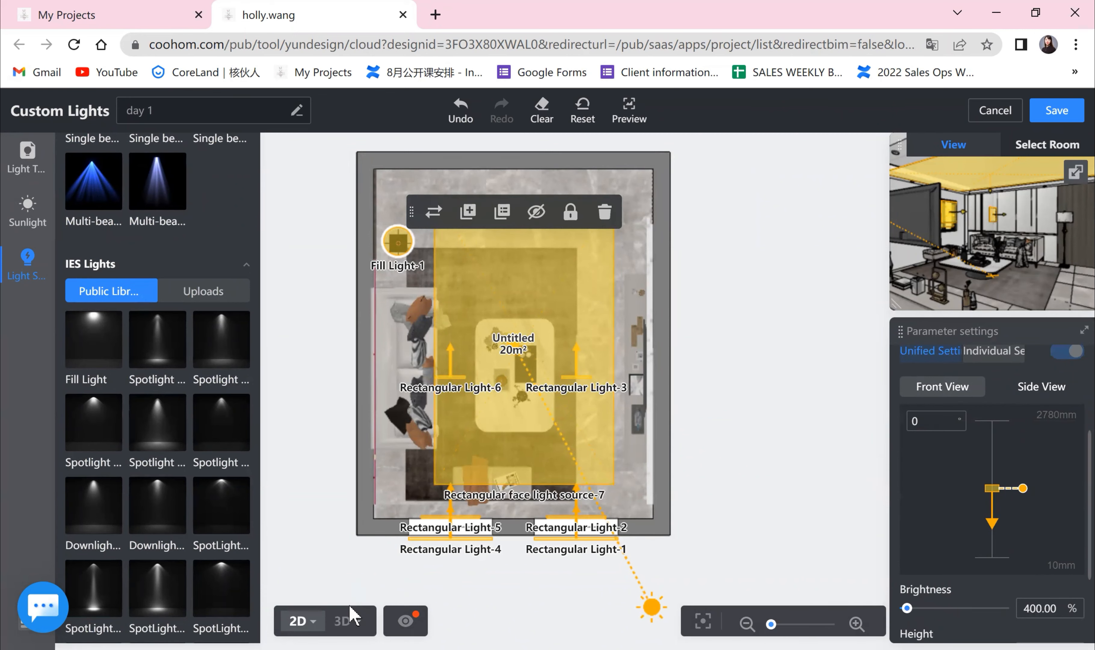
click(349, 620)
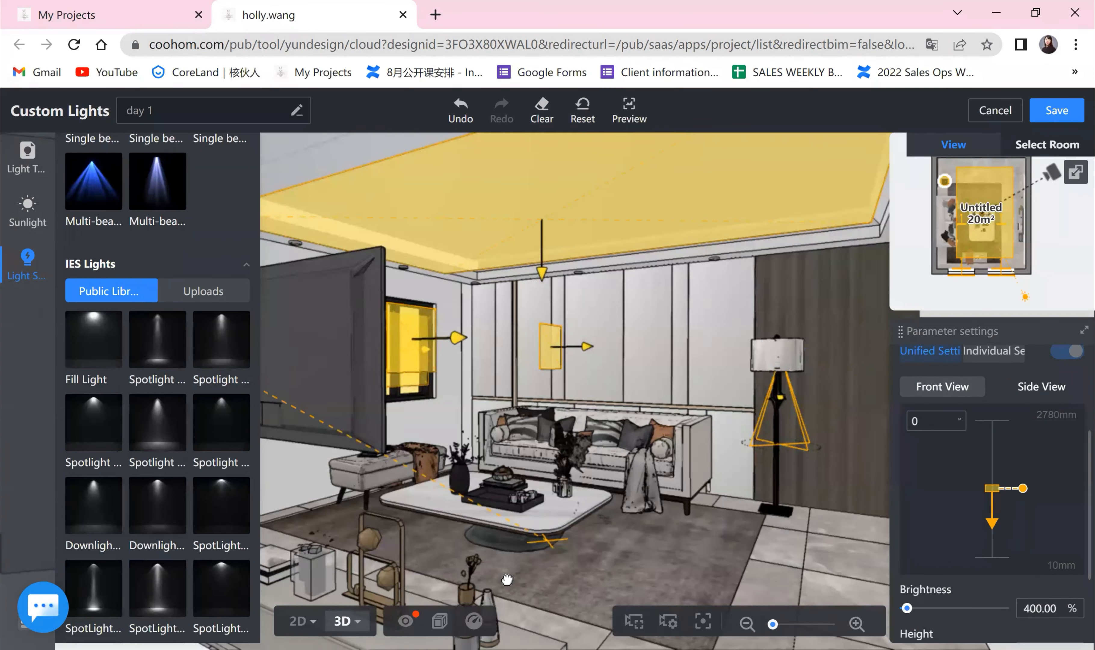
- Place an IES spotlight in the 3D view above the vase on the coffee table and adjust its position
drag(655, 585, 178, 320)
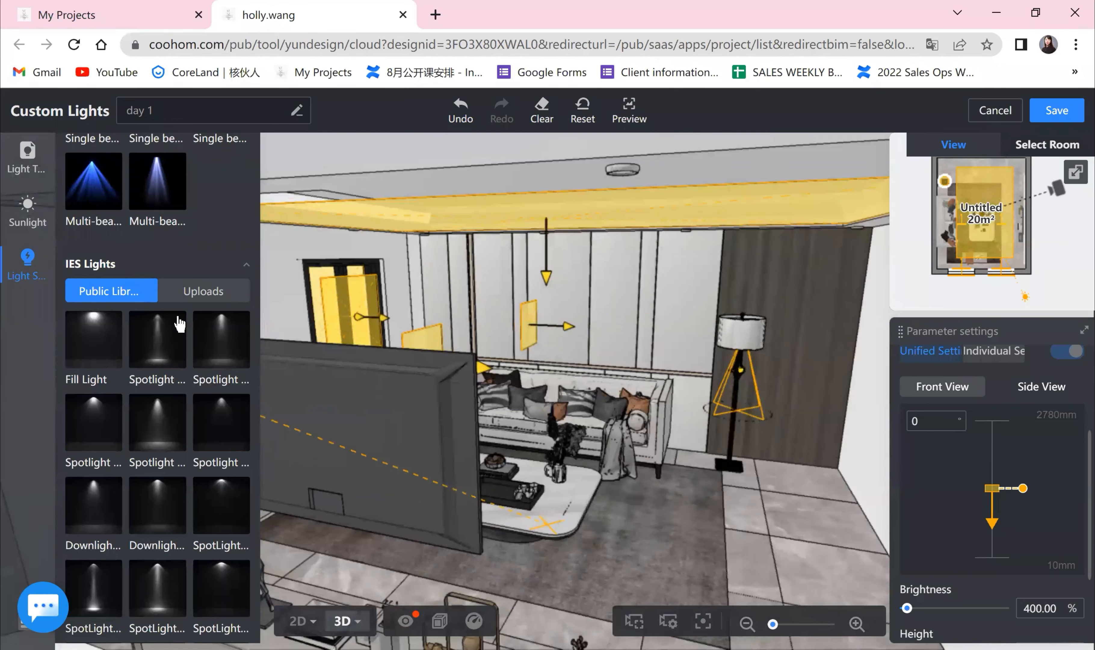
drag(127, 400, 153, 317)
scroll(153, 318, down, 2)
click(153, 262)
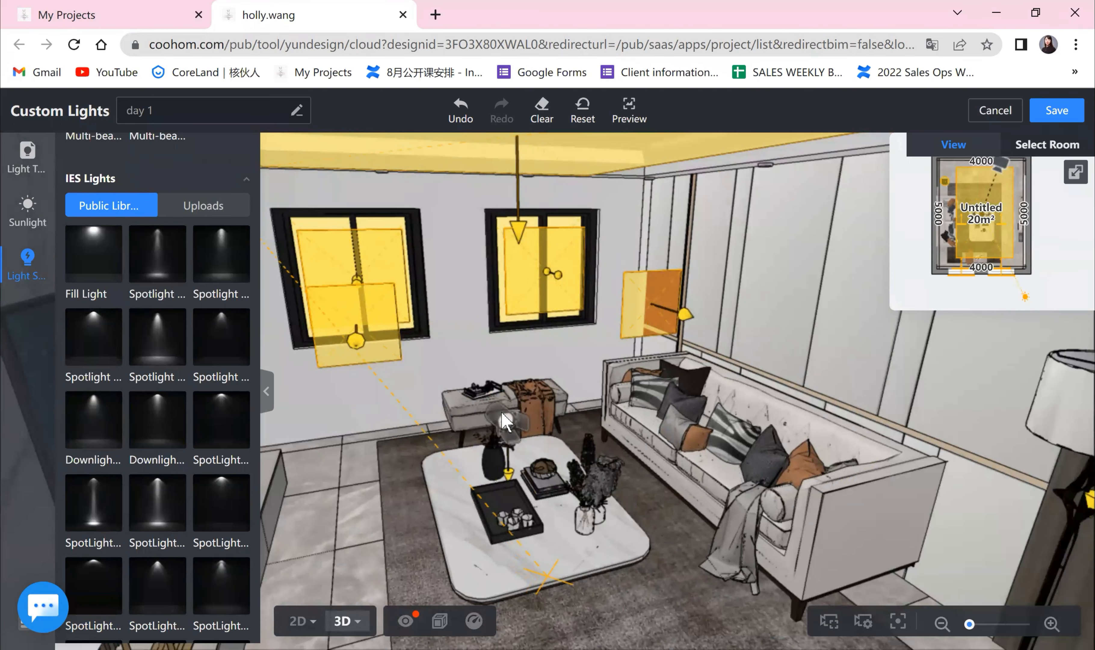
drag(447, 504, 473, 299)
click(482, 383)
drag(514, 382, 502, 378)
- Set the coffee table spotlight's brightness to 150% and save the day 1 light scheme
scroll(1063, 566, down, 4)
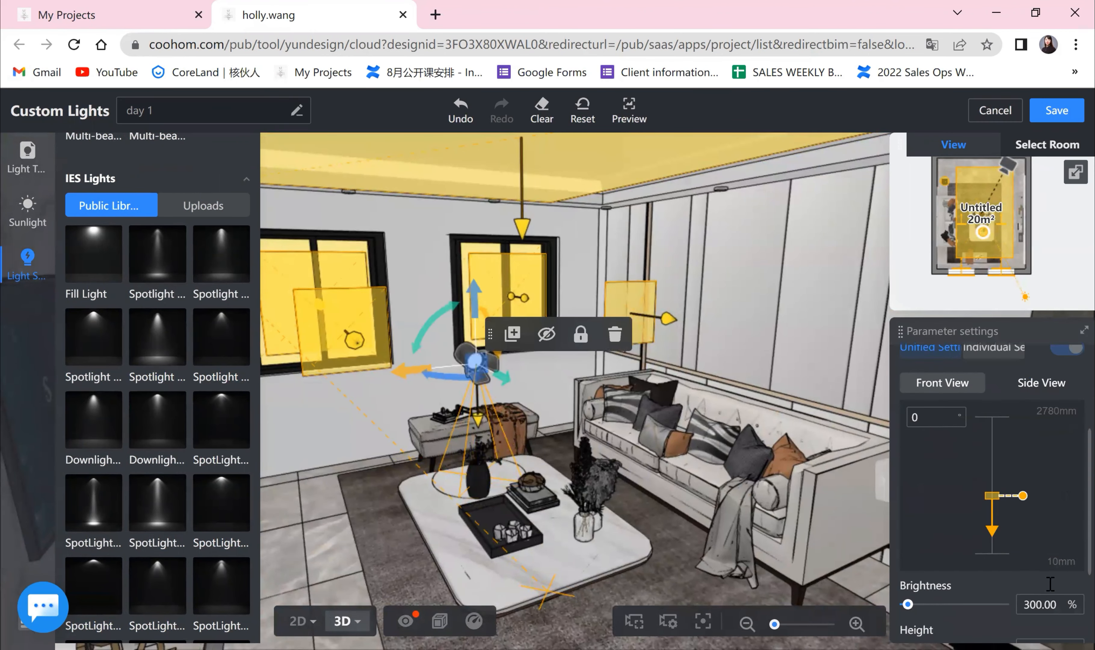
scroll(1049, 583, down, 2)
drag(1029, 537, 1006, 551)
text(15)
click(1005, 550)
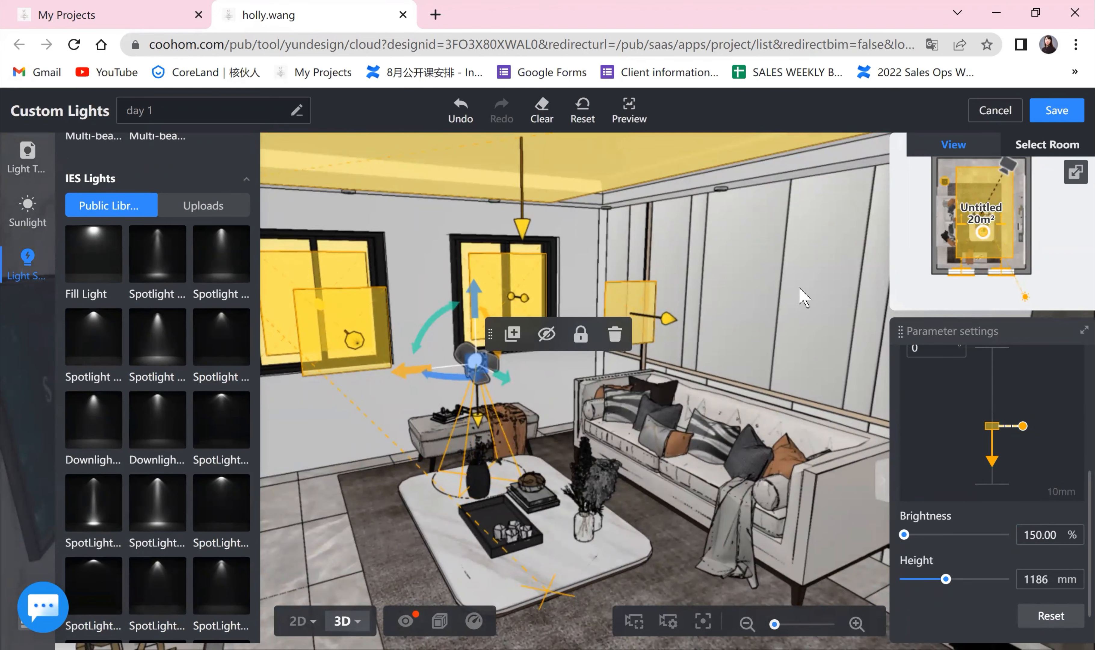
click(1066, 114)
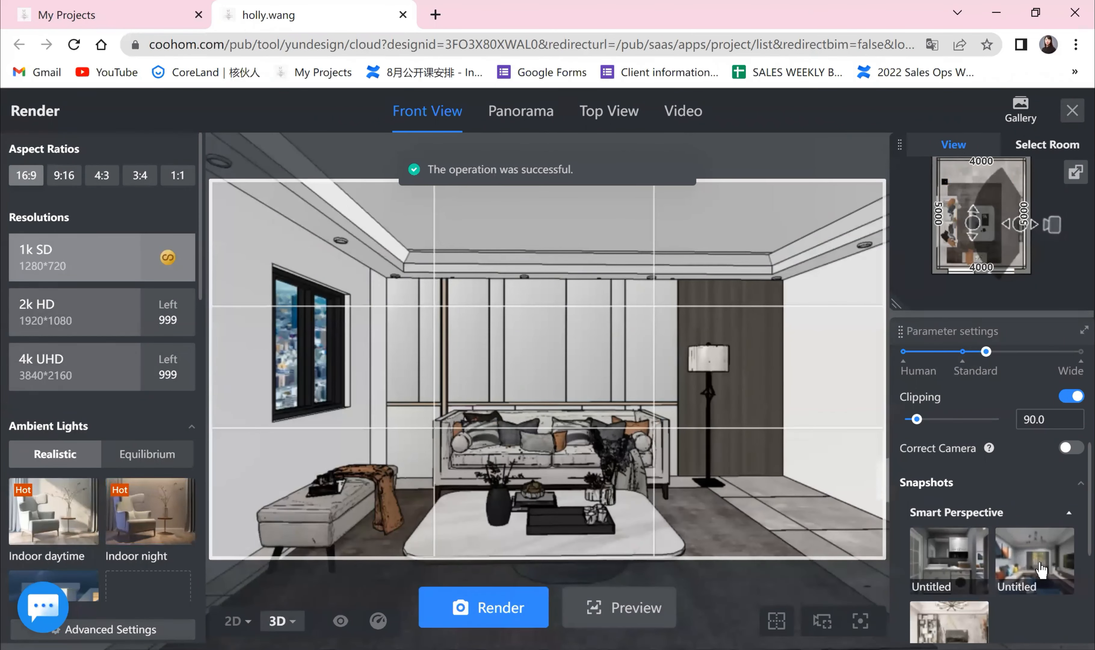
- Set the outside environment to Lawn 2 and start the 1k SD front view render with the day 1 lighting
scroll(1022, 510, down, 5)
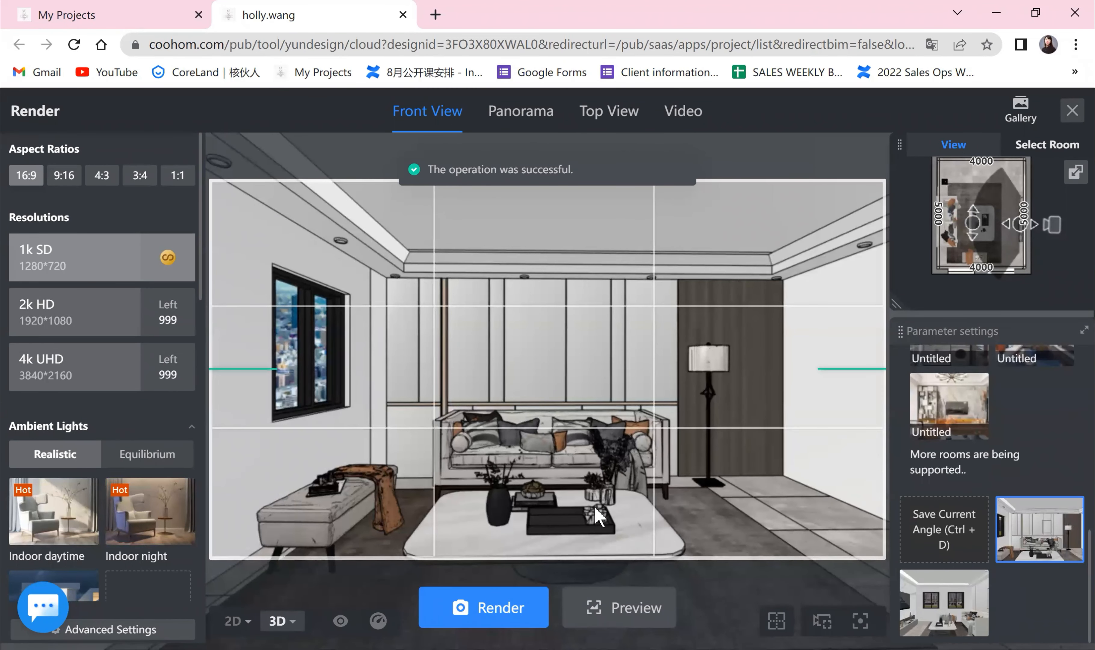
scroll(134, 404, down, 5)
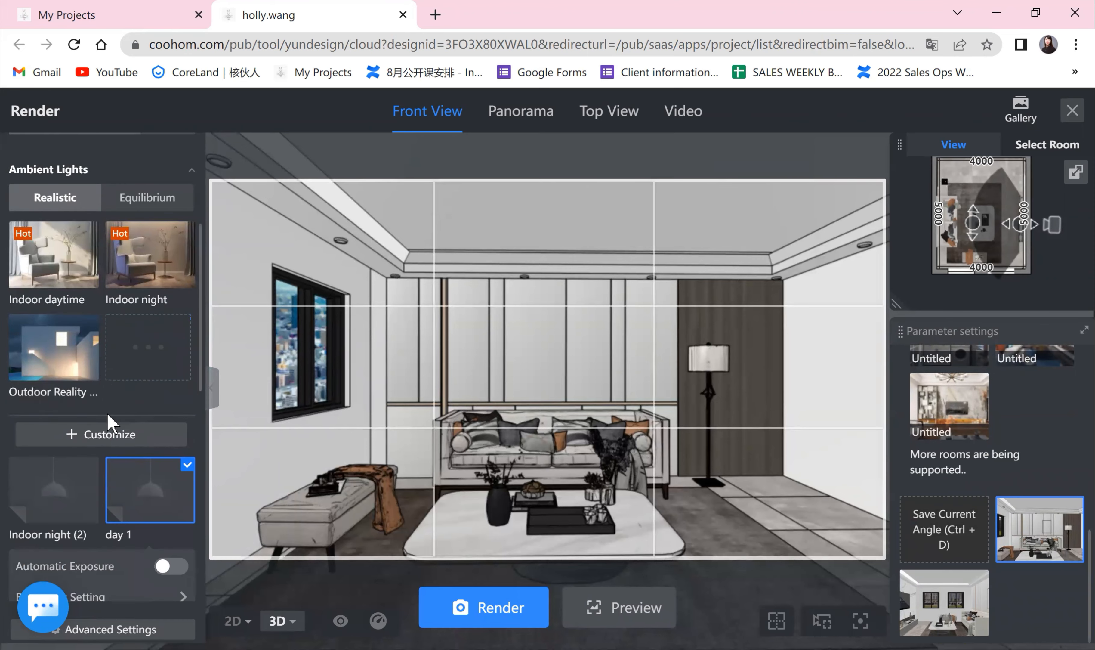
scroll(107, 412, down, 11)
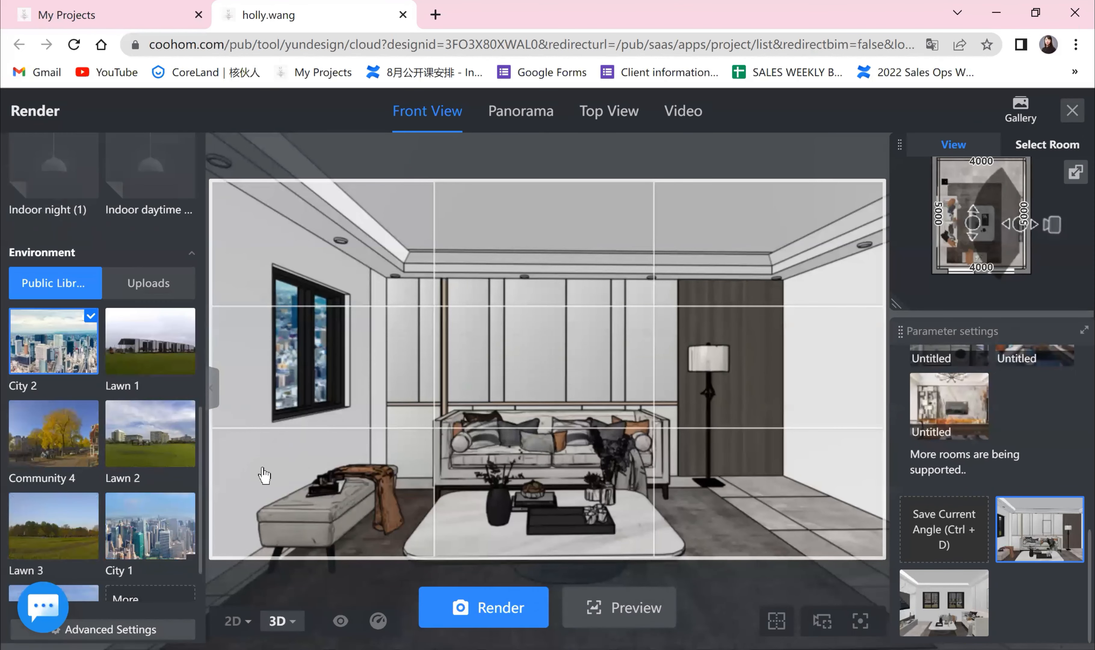
click(151, 433)
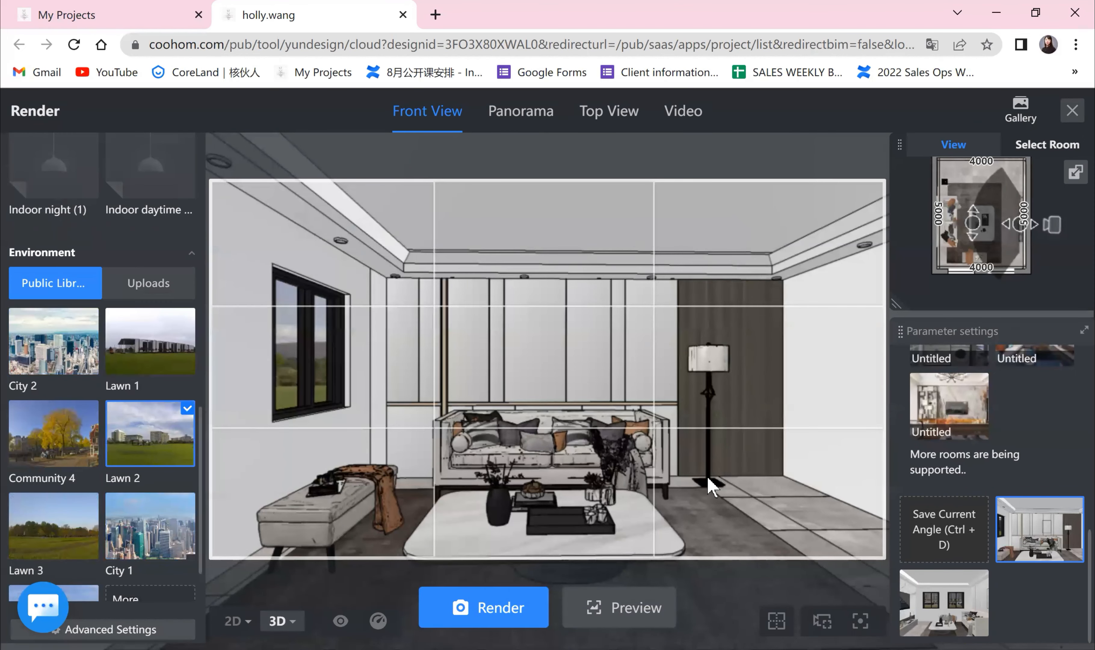
click(473, 617)
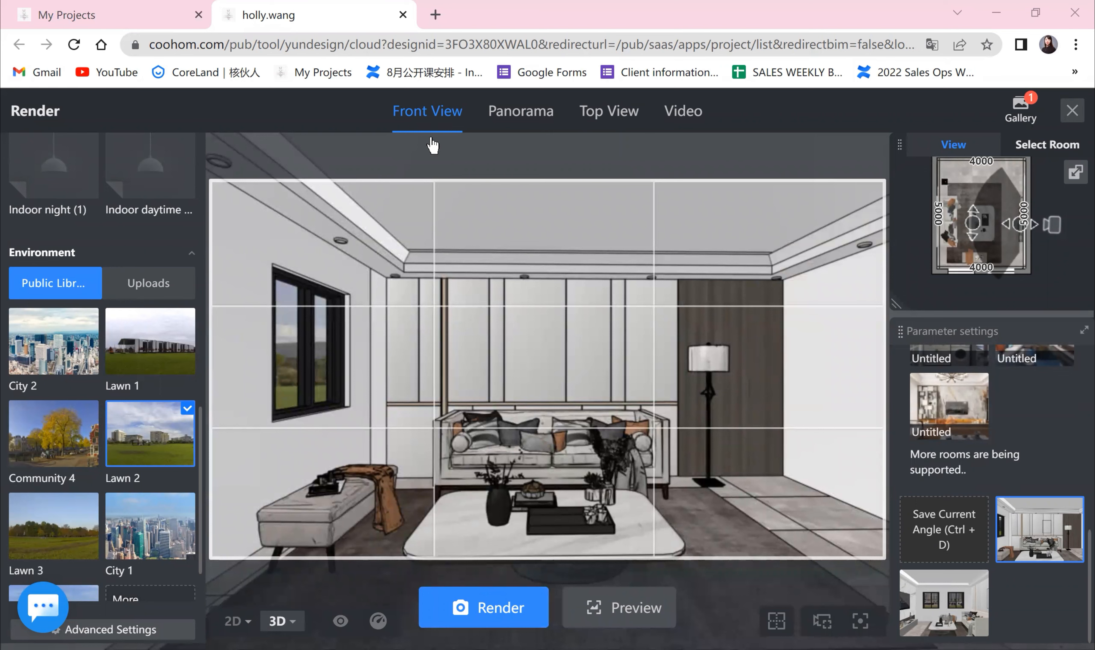
- Open the newest day 1 render in the gallery and examine its sofa wall and floor lamp lighting up close
click(1018, 111)
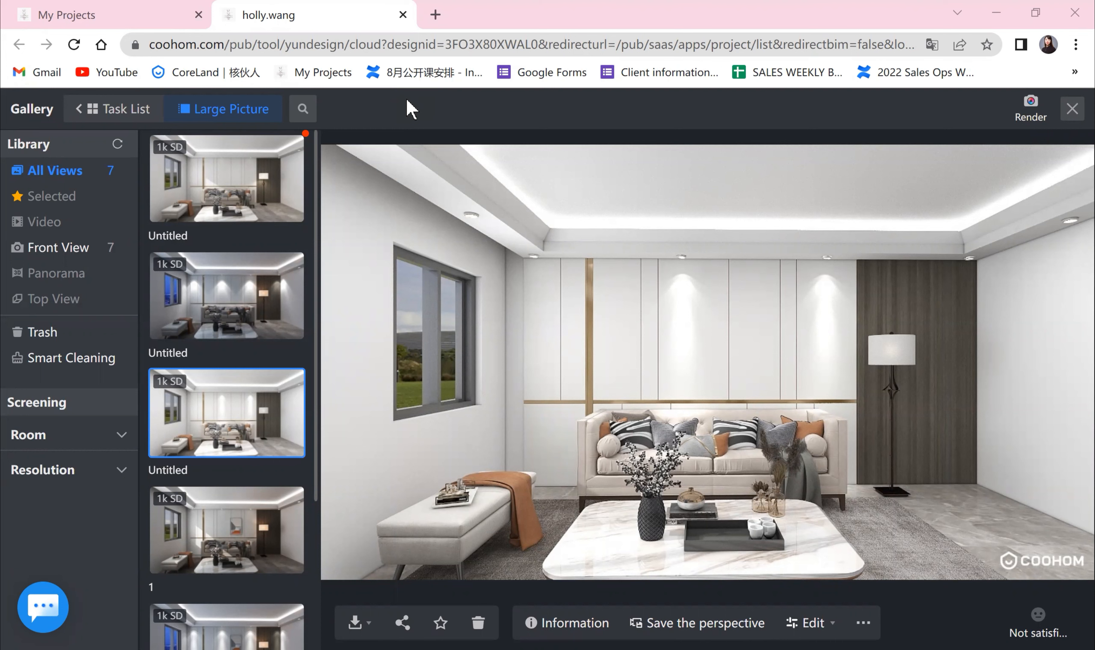
click(219, 179)
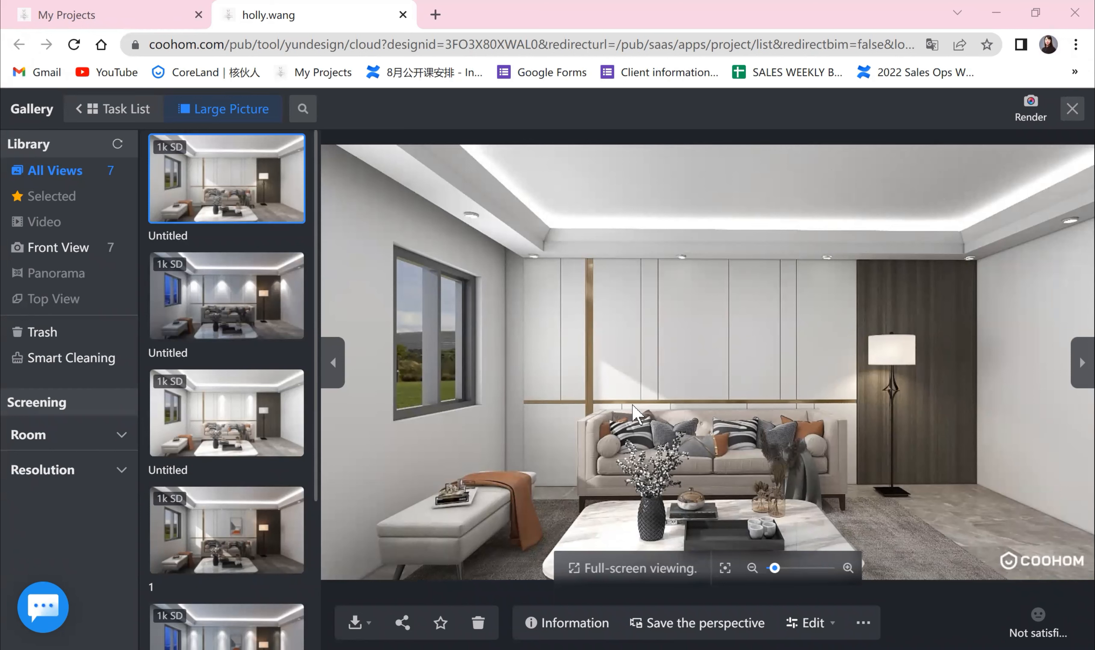
scroll(686, 540, down, 1)
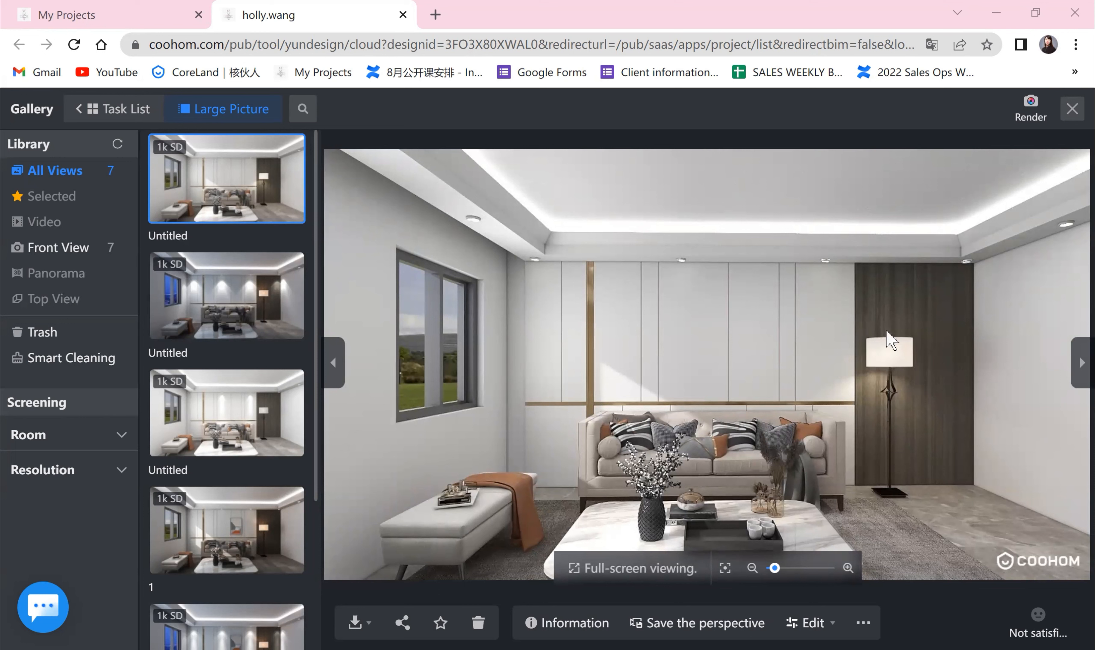
scroll(893, 383, down, 2)
scroll(890, 382, up, 3)
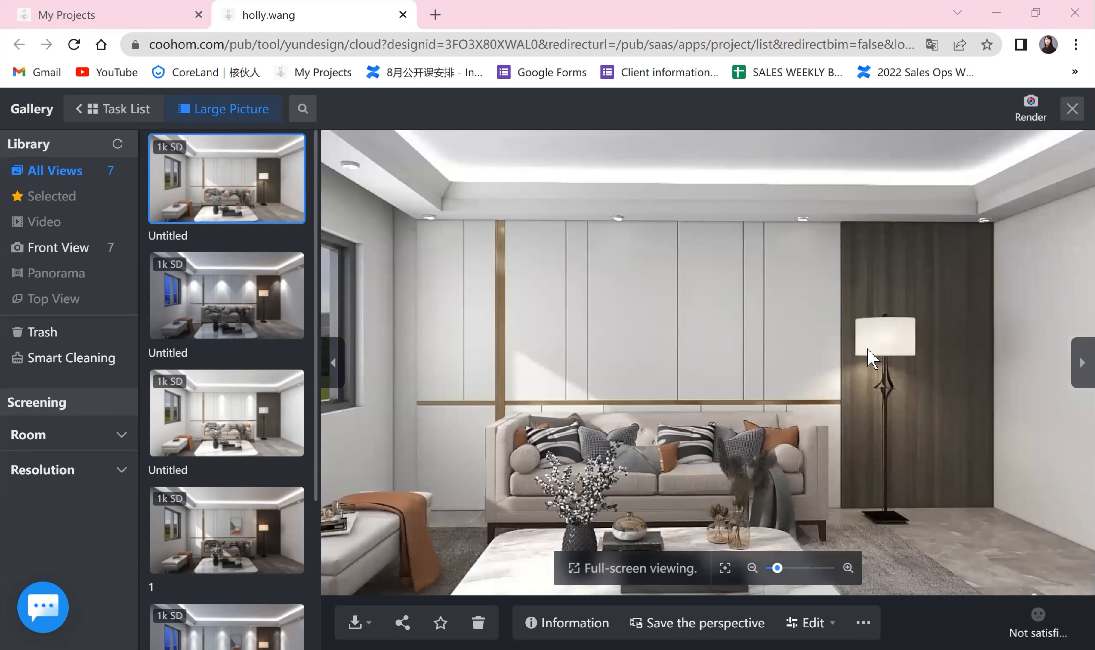
scroll(878, 331, down, 1)
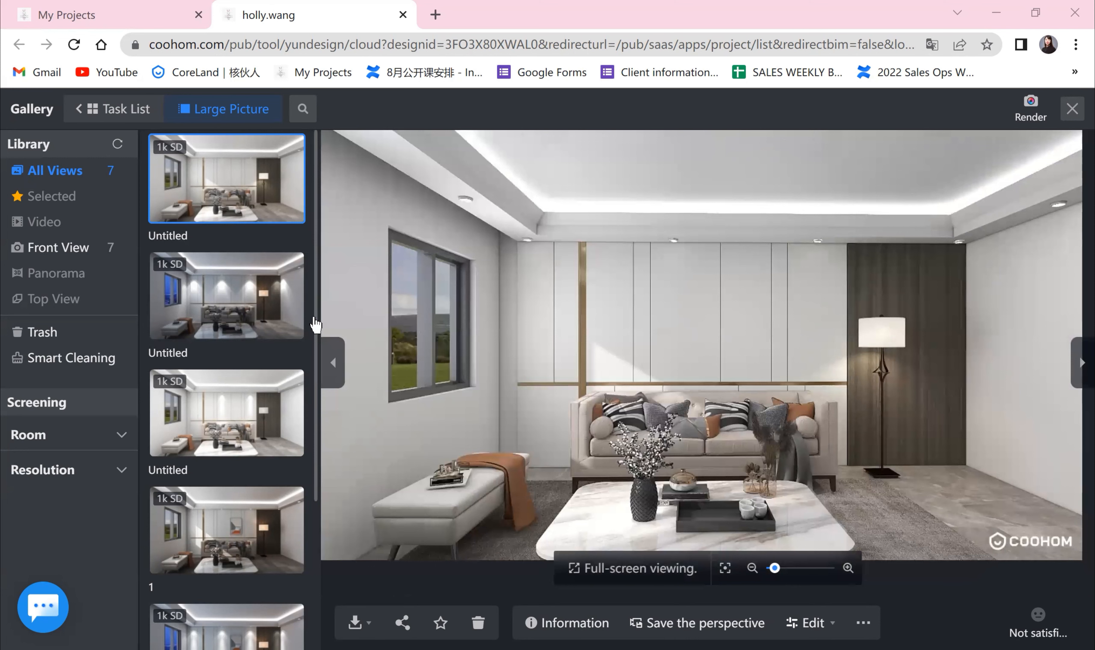
- Compare the newest day 1 render with the earlier daytime renders in the gallery, including the one named 1
scroll(923, 492, down, 2)
scroll(919, 474, up, 1)
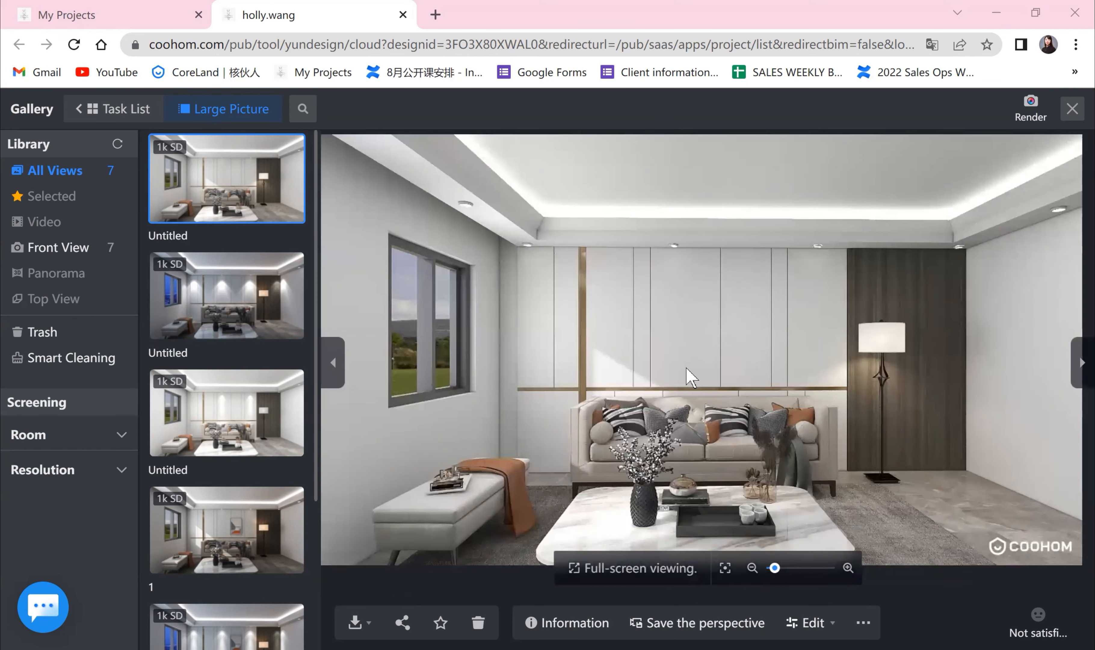
click(236, 407)
click(218, 160)
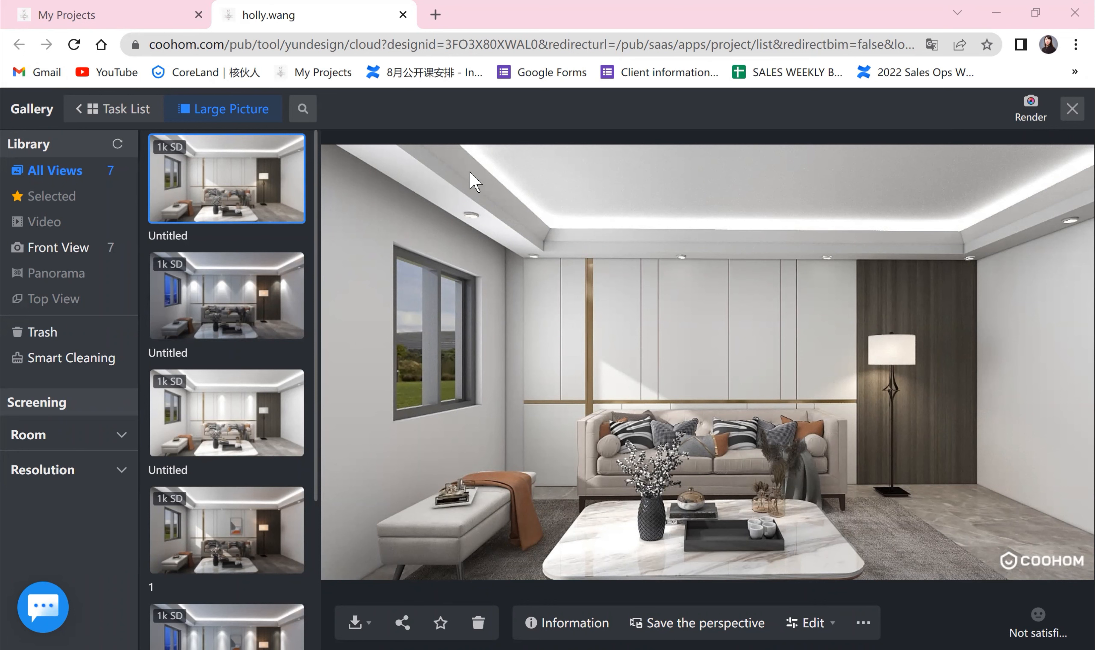
scroll(235, 447, down, 3)
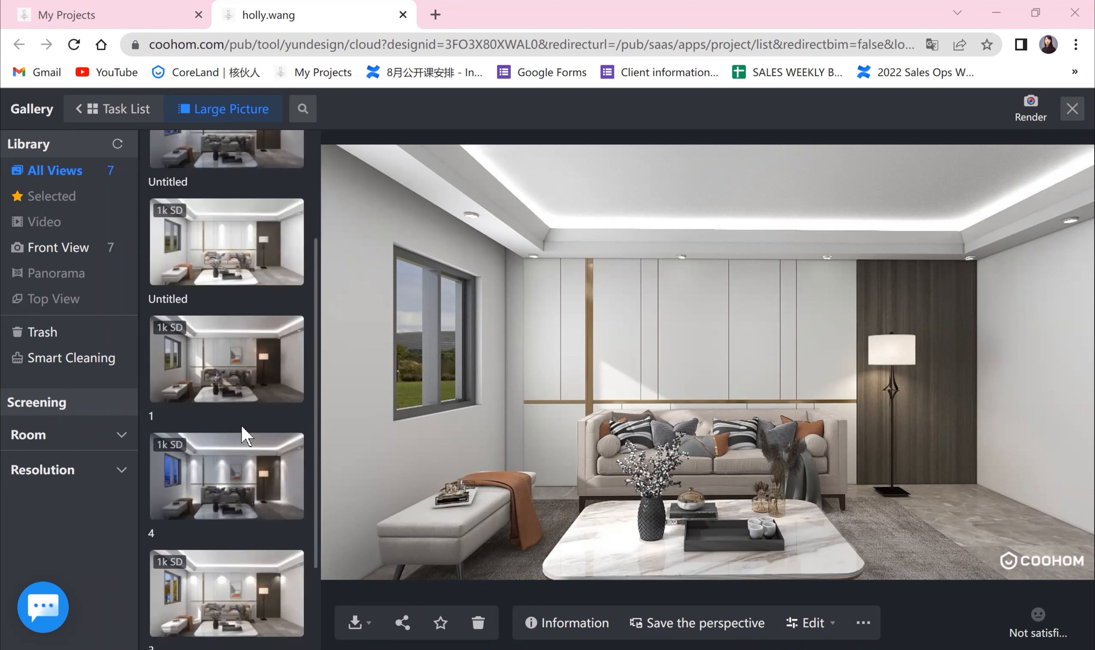
click(230, 372)
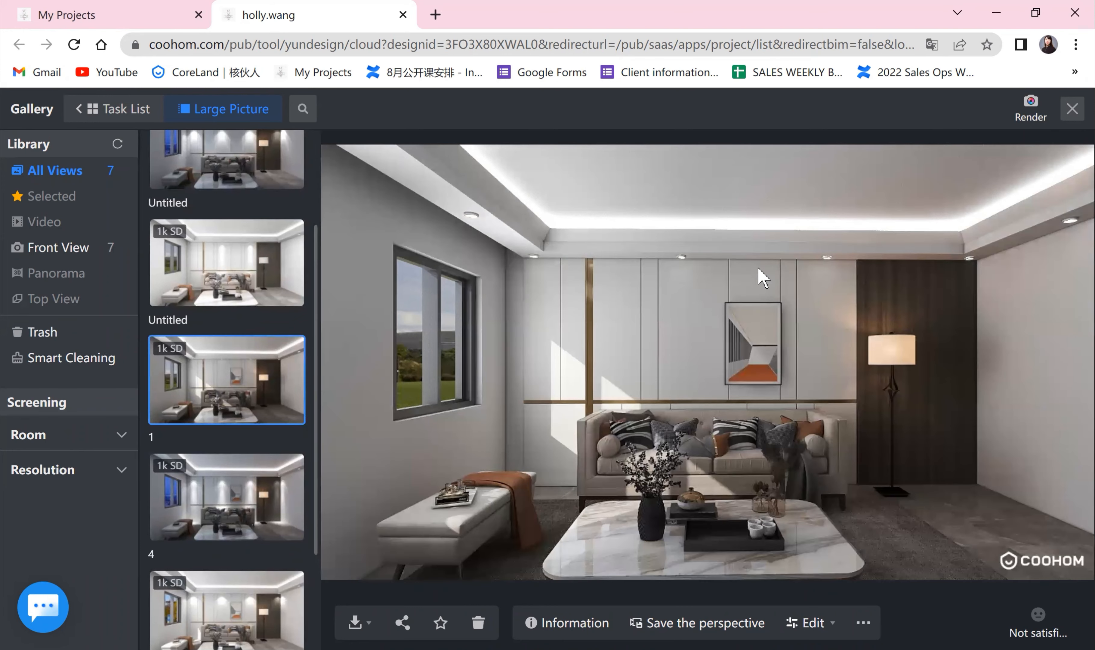
mouse_move(674, 433)
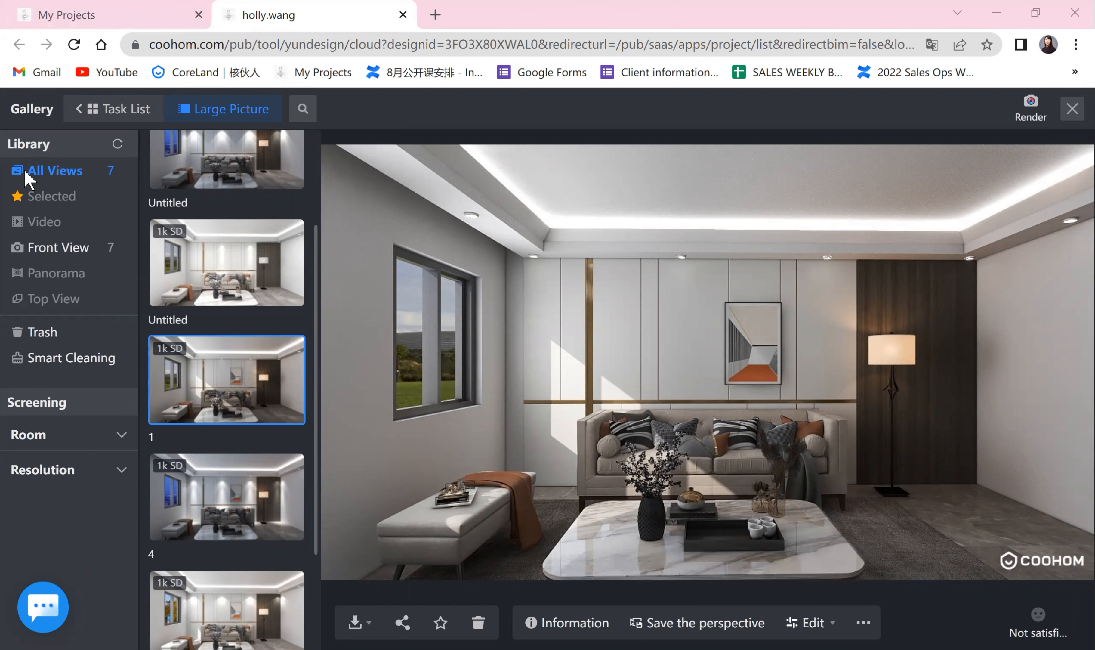
- Enable Automatic Exposure for the day 1 lighting and start a front view render from the saved sofa wall angle
click(1033, 120)
scroll(84, 404, up, 5)
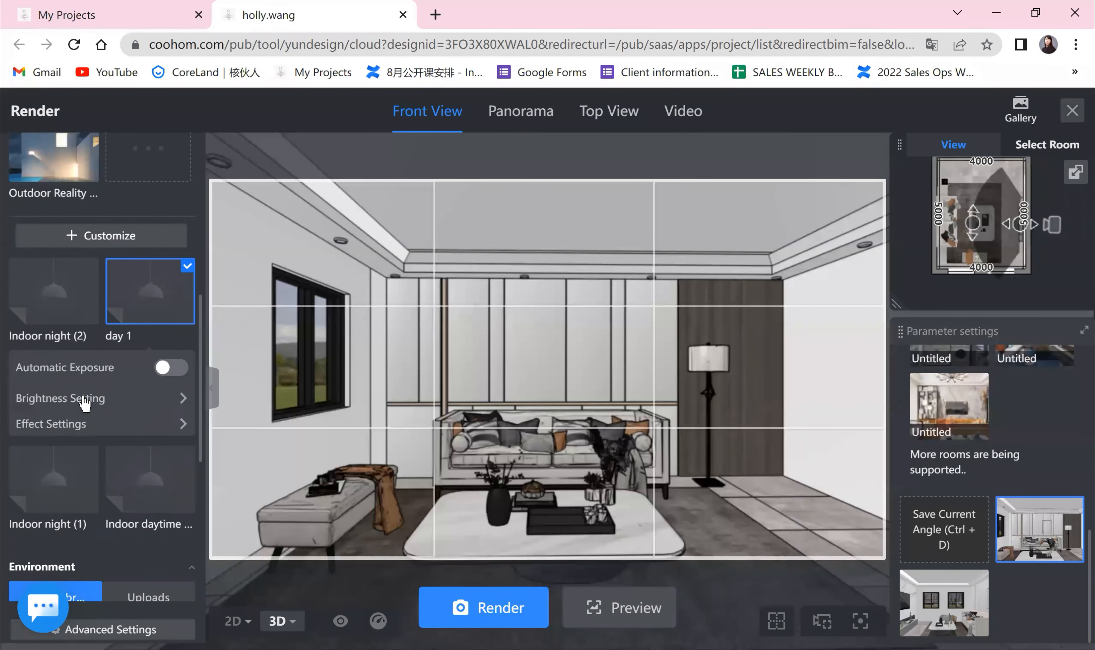
scroll(83, 397, up, 3)
scroll(655, 326, up, 3)
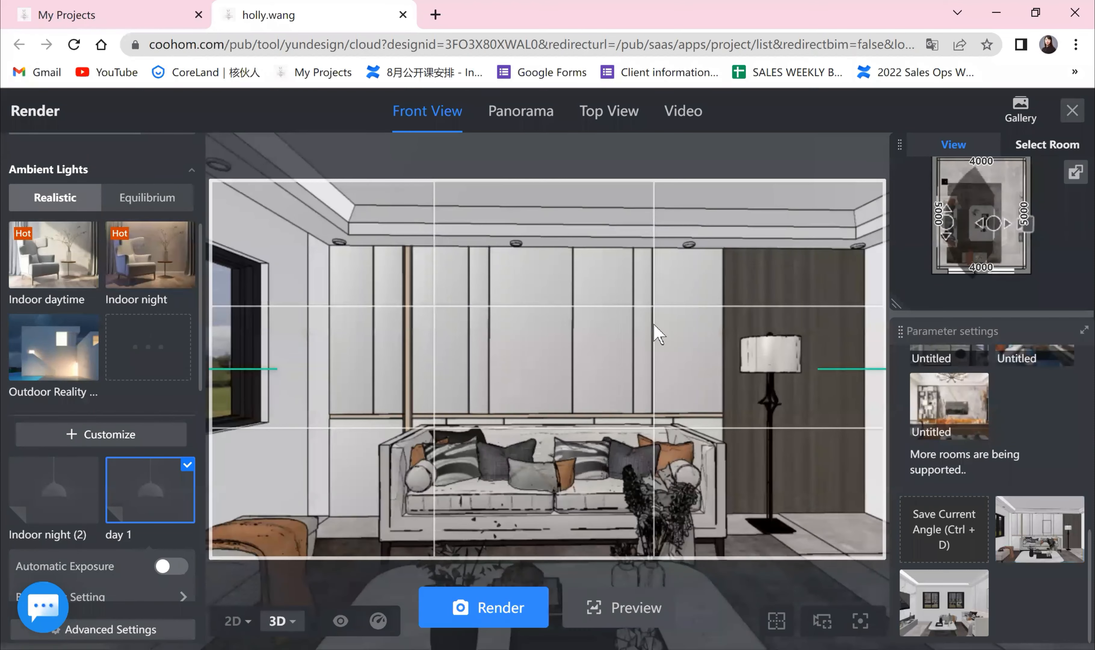
drag(689, 320, 537, 305)
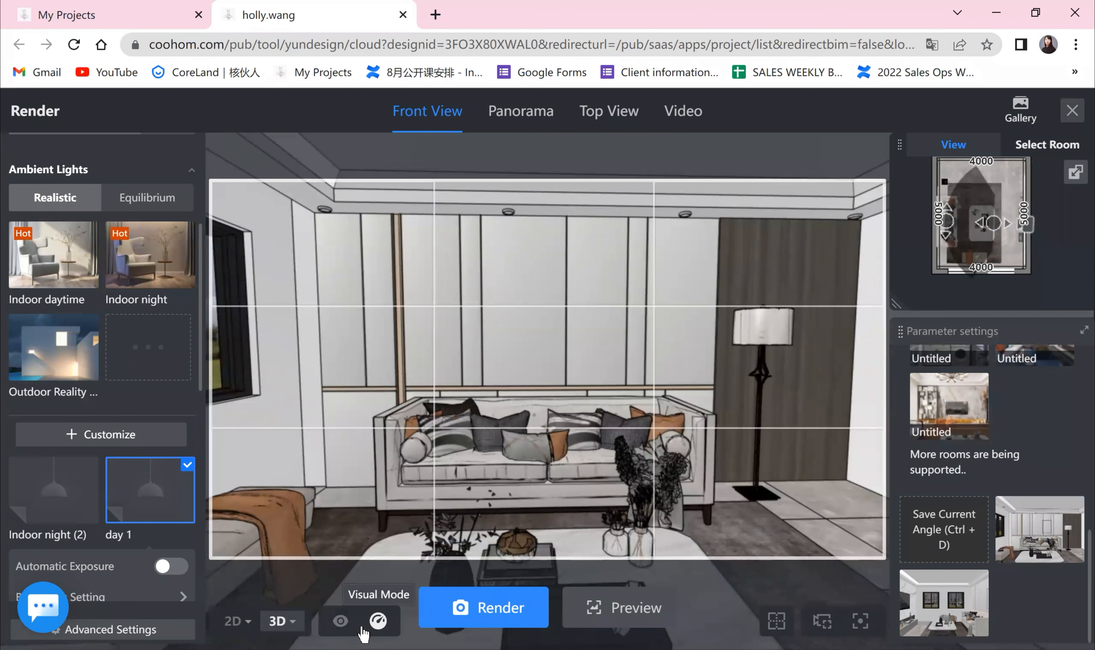
scroll(133, 487, down, 4)
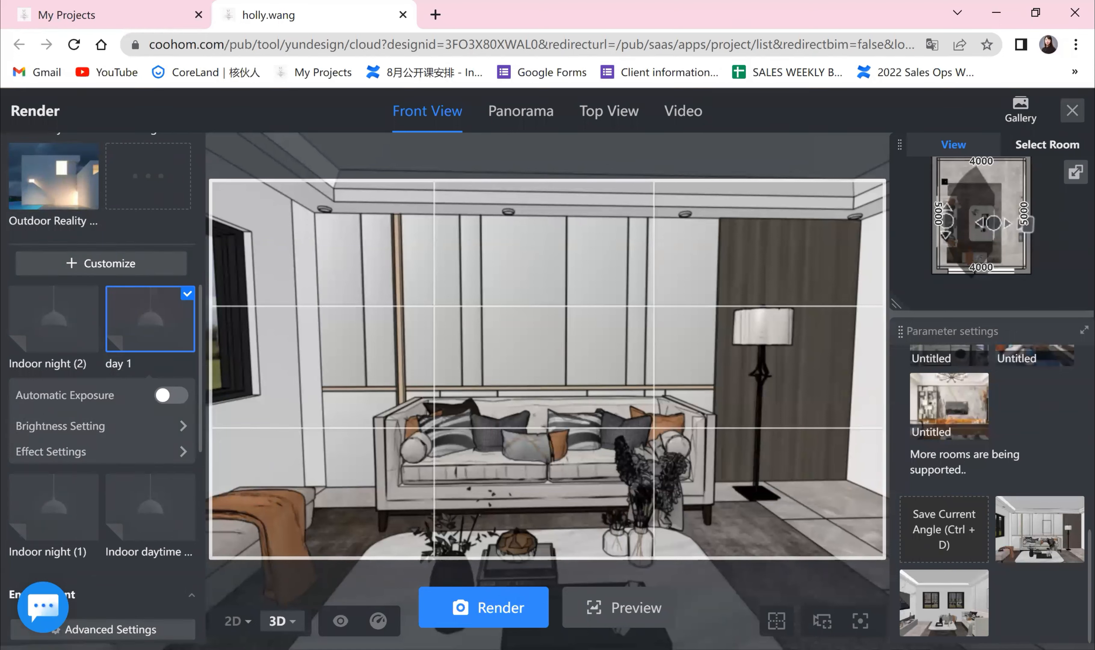
click(180, 400)
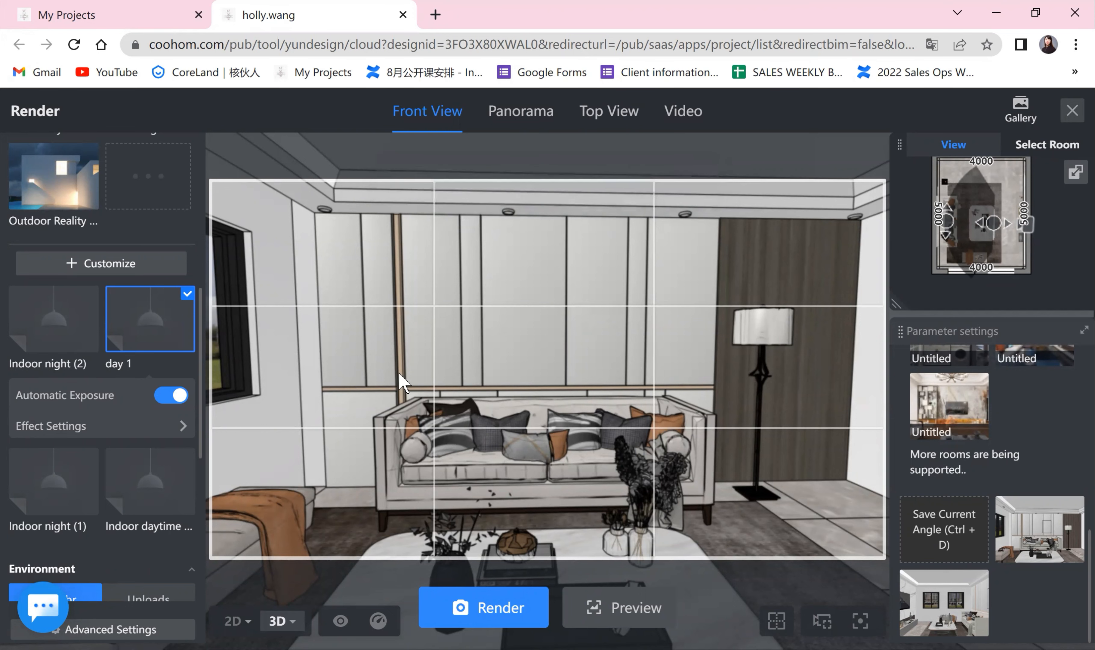
click(998, 524)
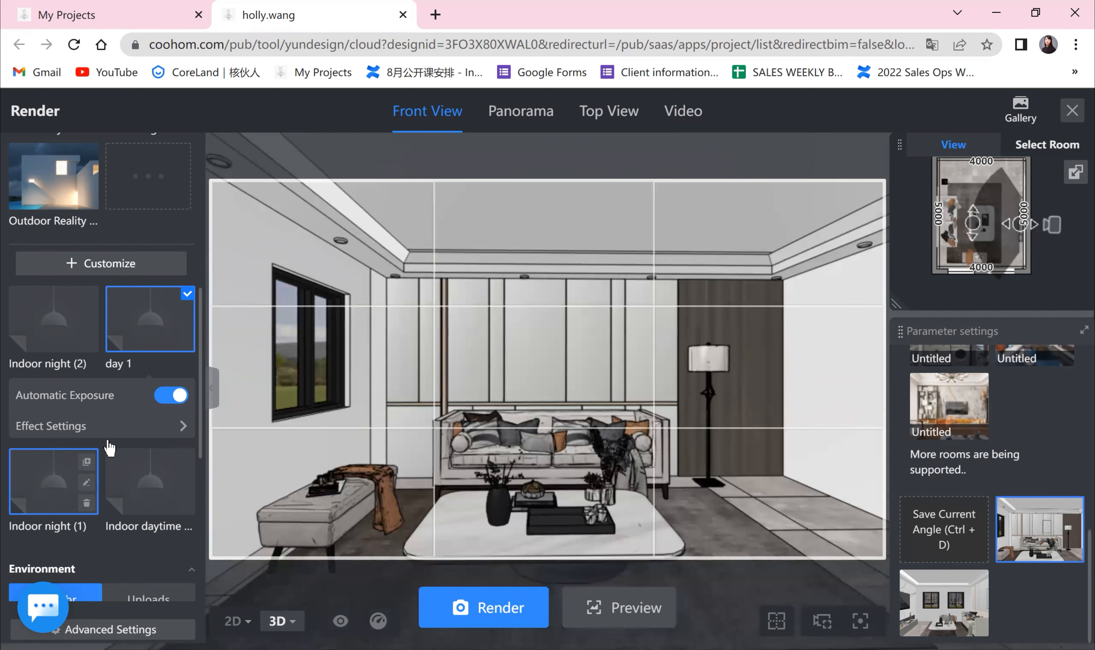
click(486, 607)
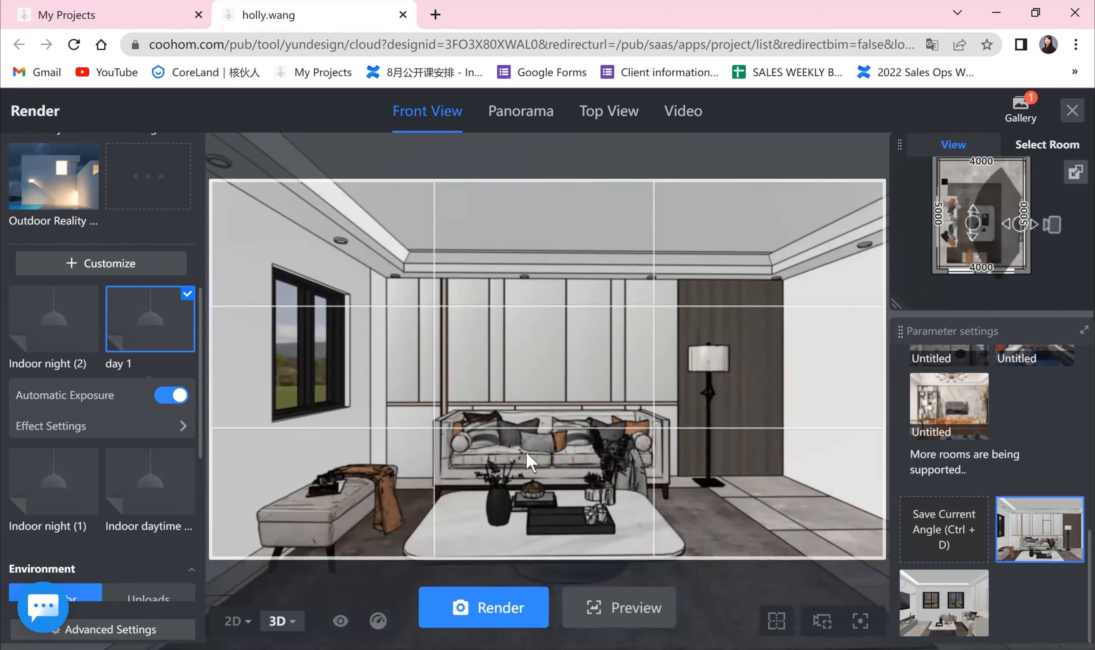
- Review the ambient light and outside environment options, and open the advanced render settings
scroll(33, 338, up, 6)
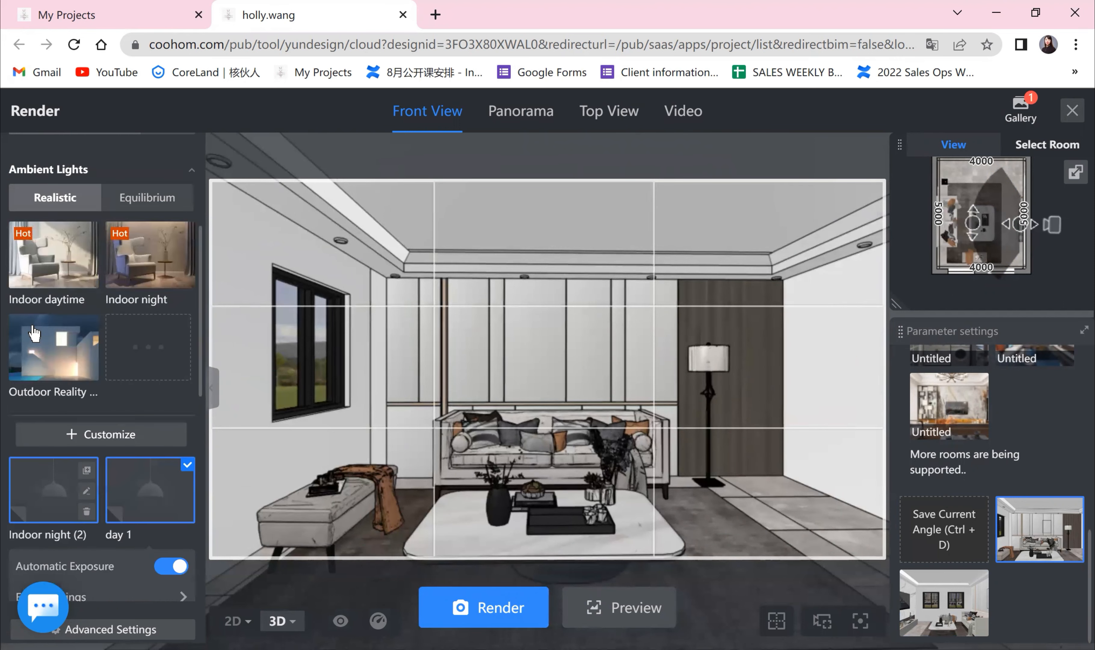
scroll(32, 339, down, 9)
scroll(31, 339, down, 2)
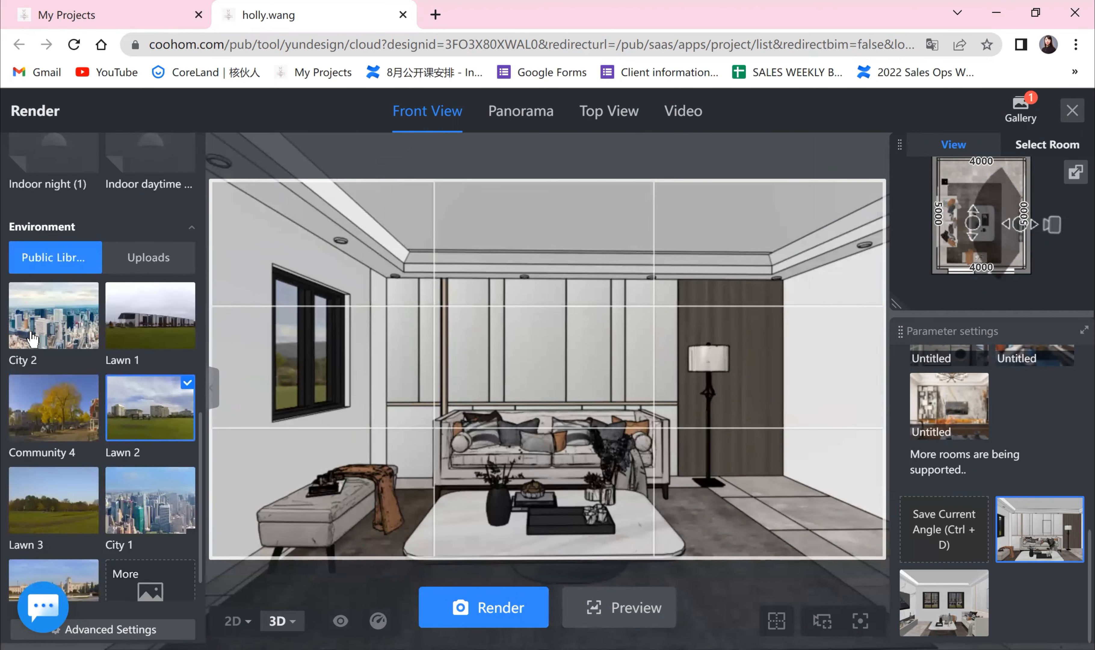
mouse_move(31, 340)
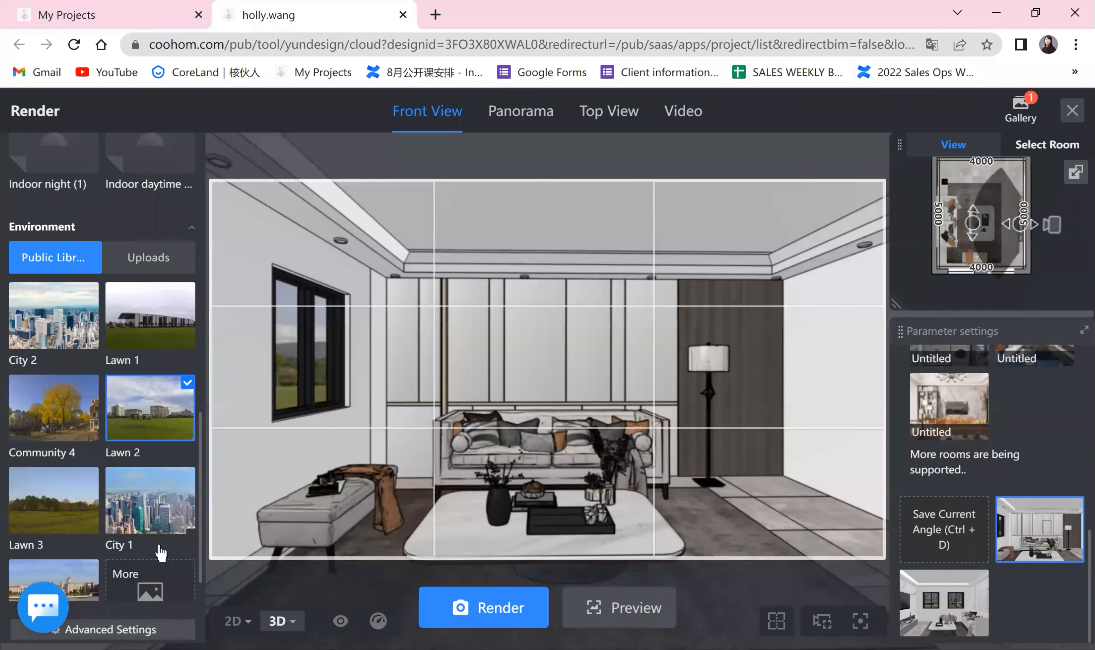
mouse_move(178, 529)
scroll(155, 463, down, 1)
mouse_move(169, 478)
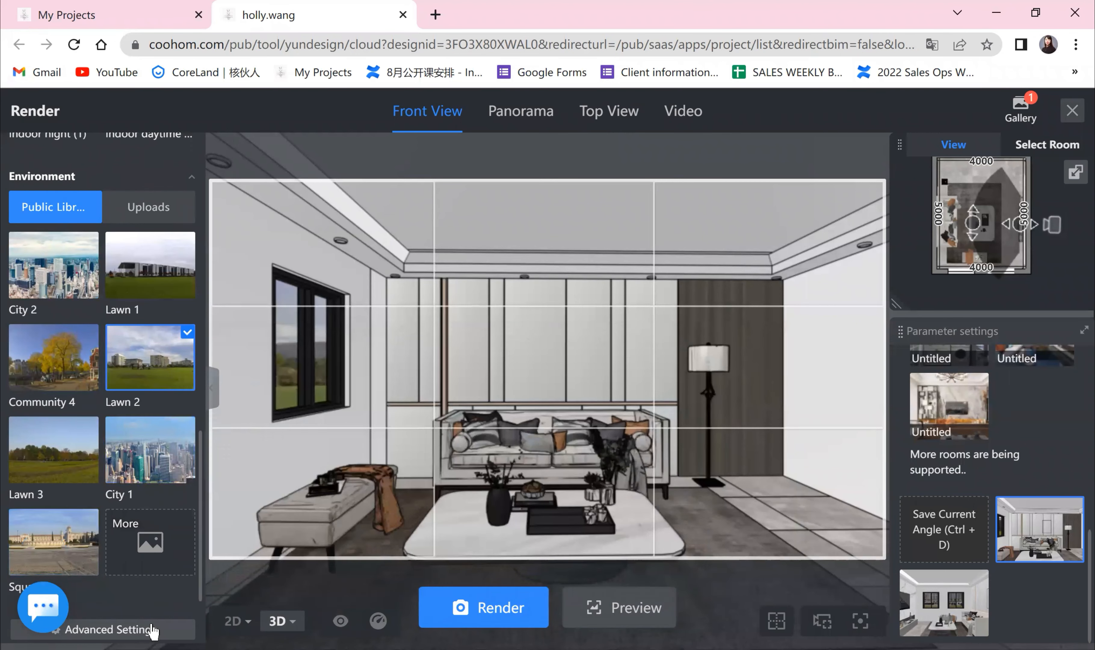
click(126, 637)
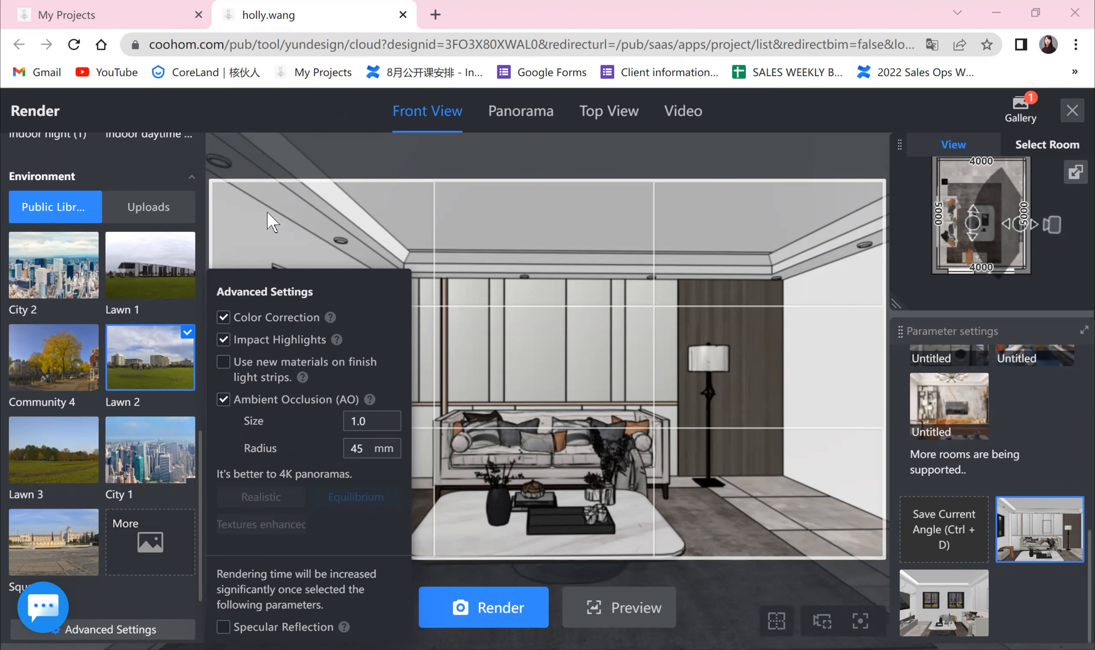
- Open the Indoor night (1) light scheme for editing and show it in the 2D plan view
scroll(97, 256, up, 4)
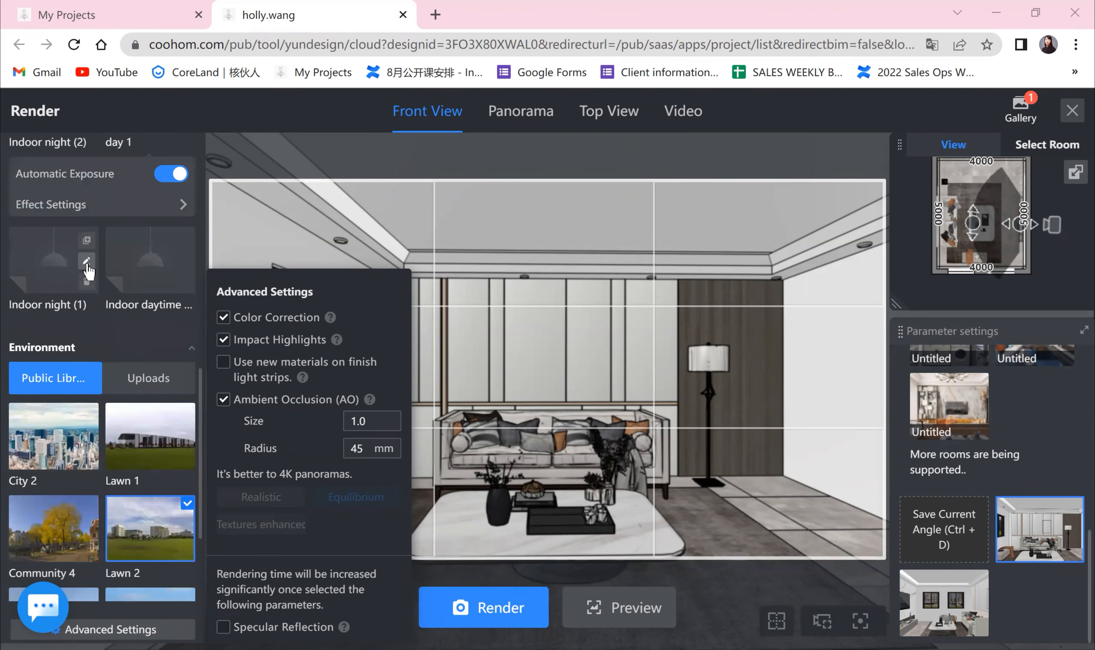
click(89, 265)
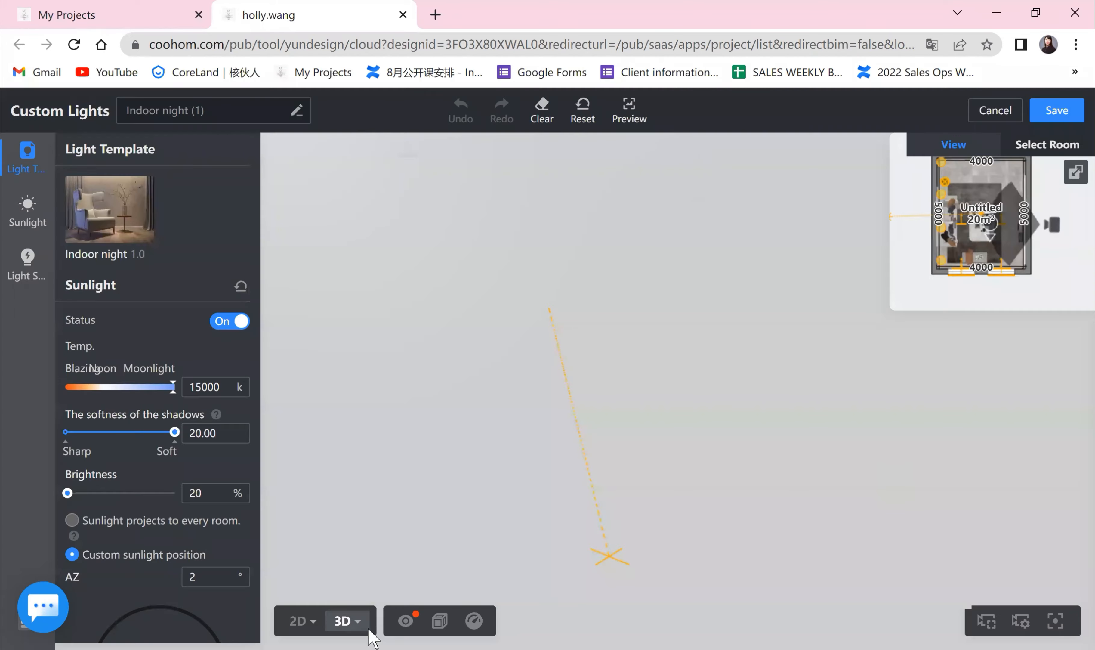
click(298, 621)
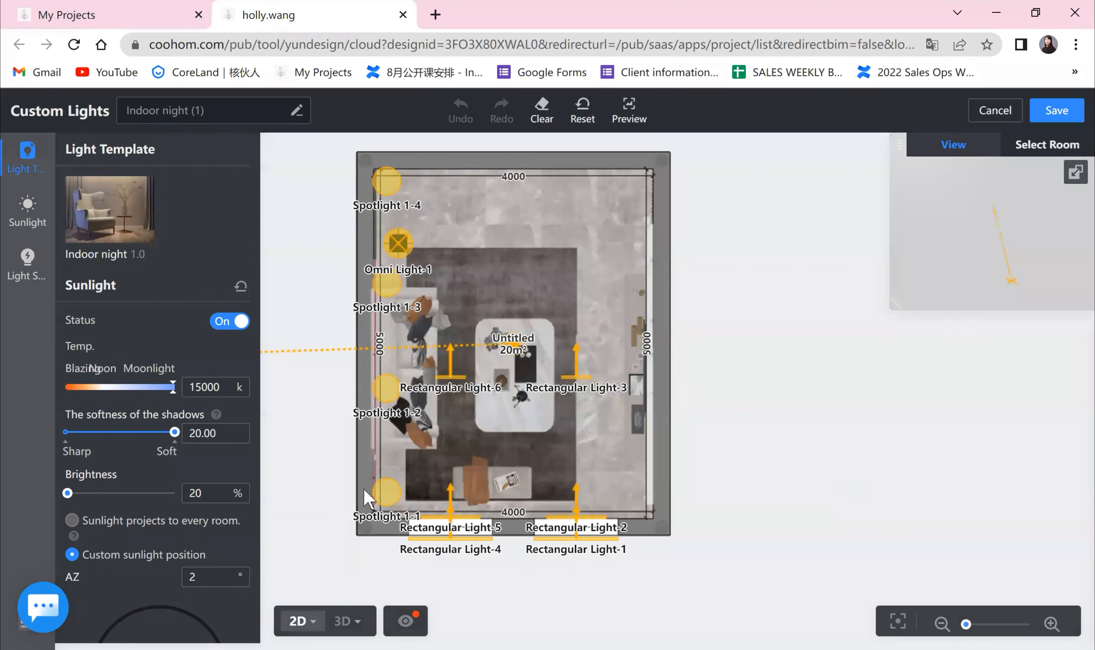
- Try turning off Spotlight 1-4 in the Indoor night (1) scheme, and restore its On status
click(385, 187)
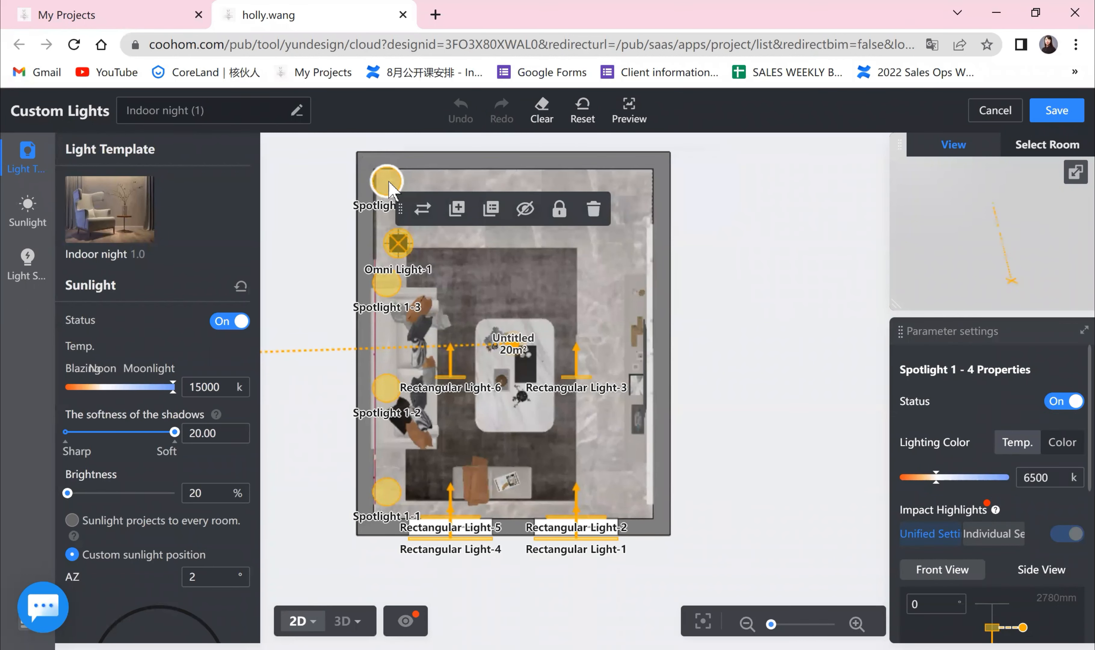
click(1055, 405)
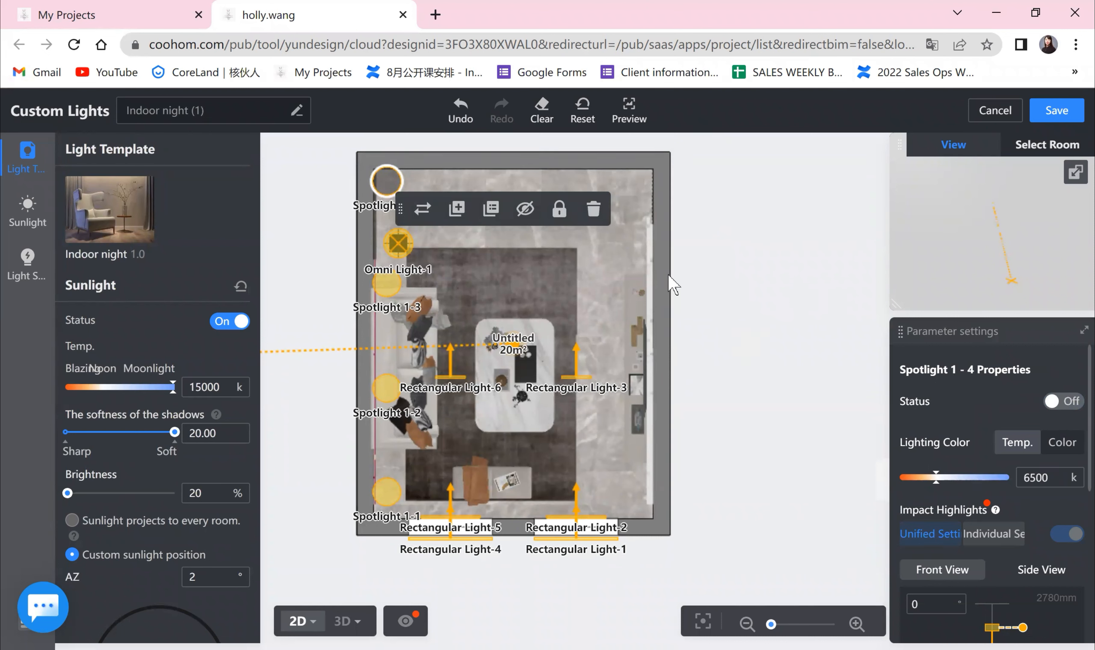
click(614, 247)
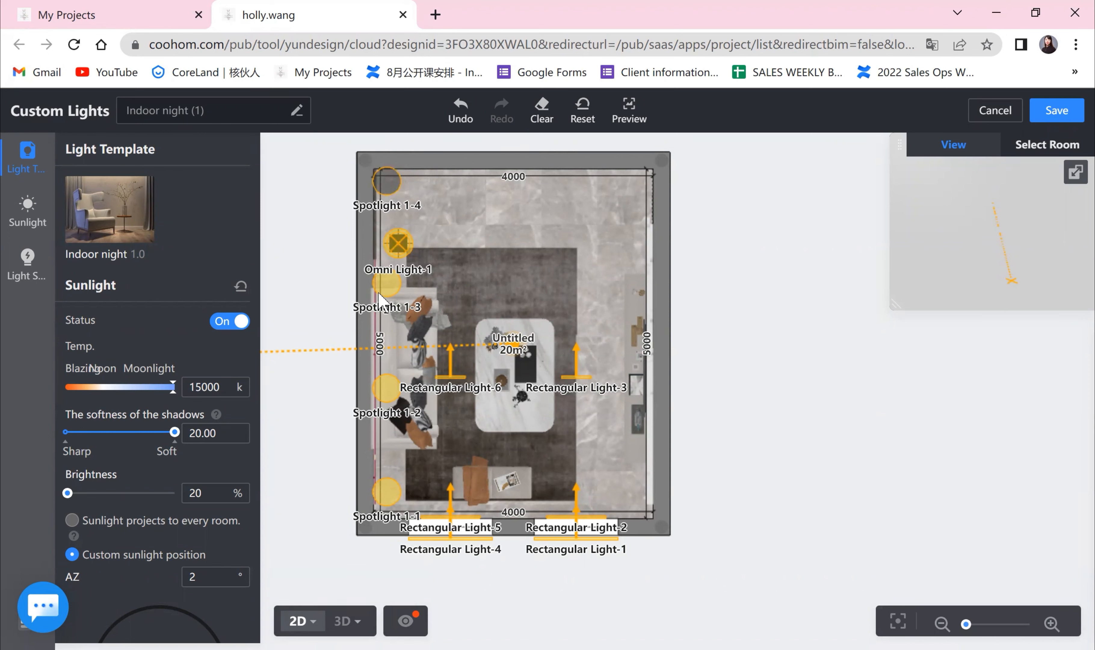
click(385, 282)
click(593, 254)
click(461, 119)
click(384, 179)
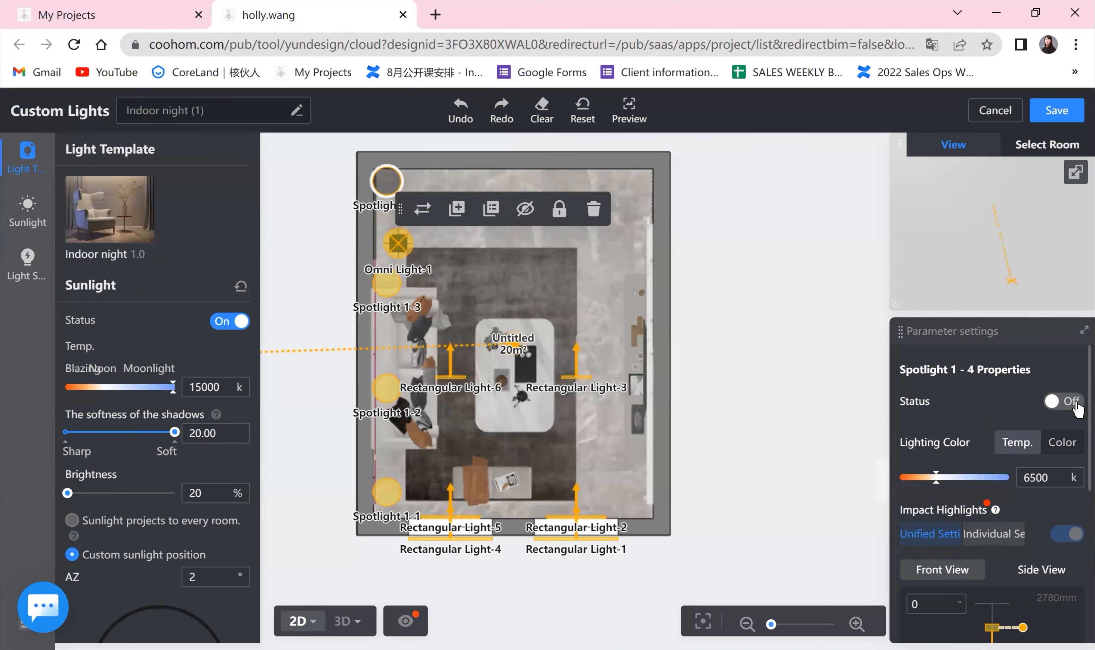
click(1077, 402)
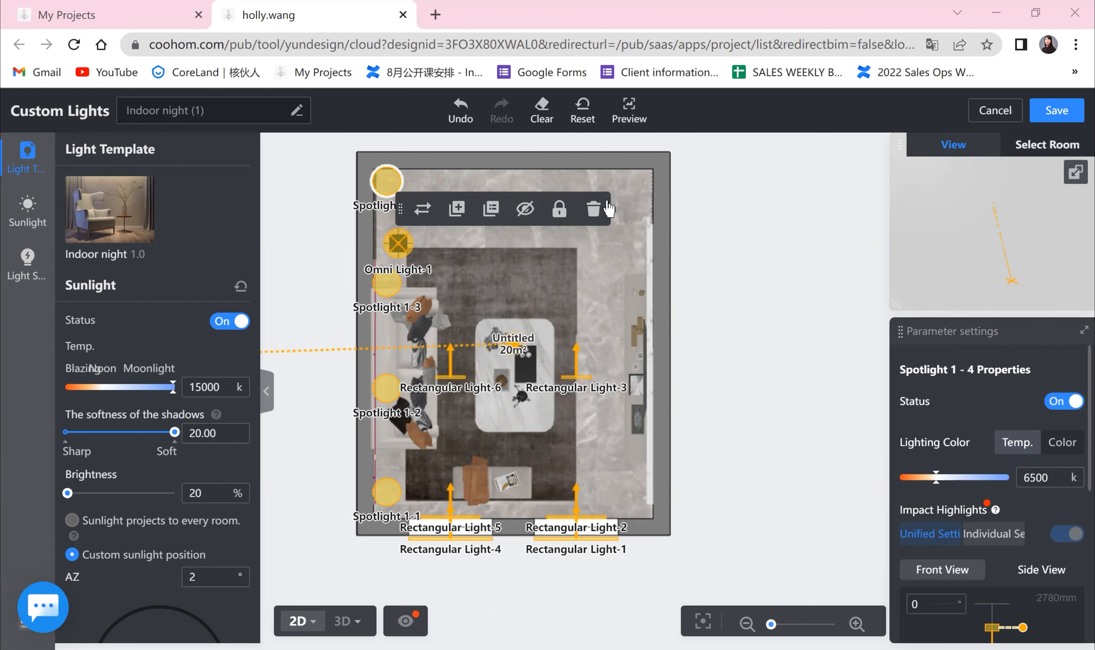
- Save the Indoor night (1) light scheme and review the resolutions and ambient lights offered for panorama renders
click(1056, 115)
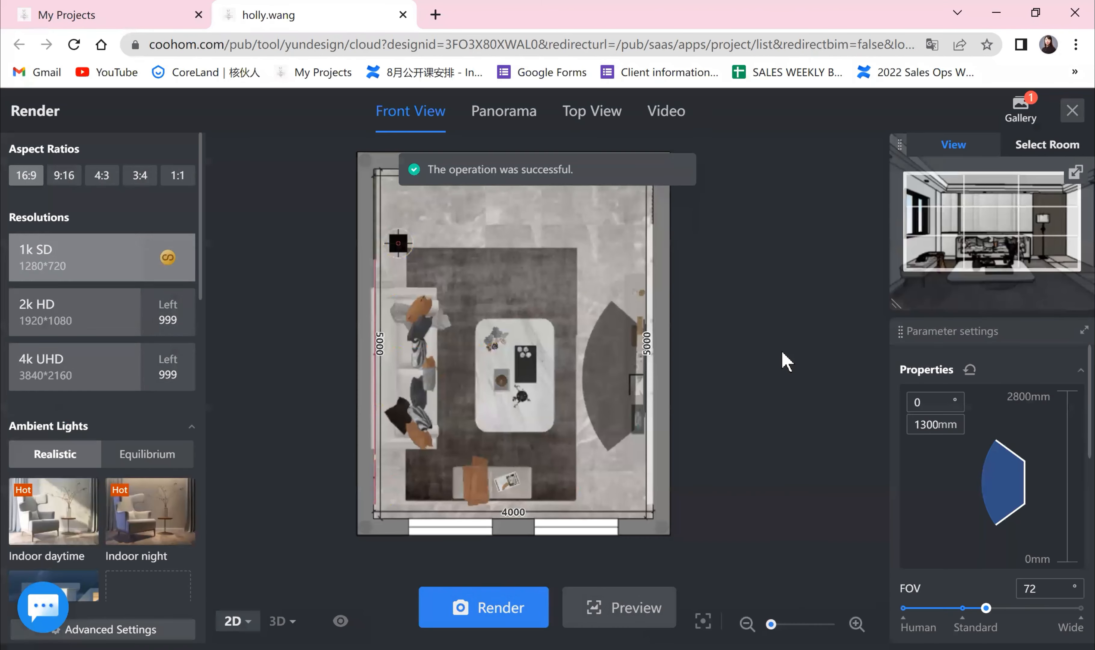
click(527, 126)
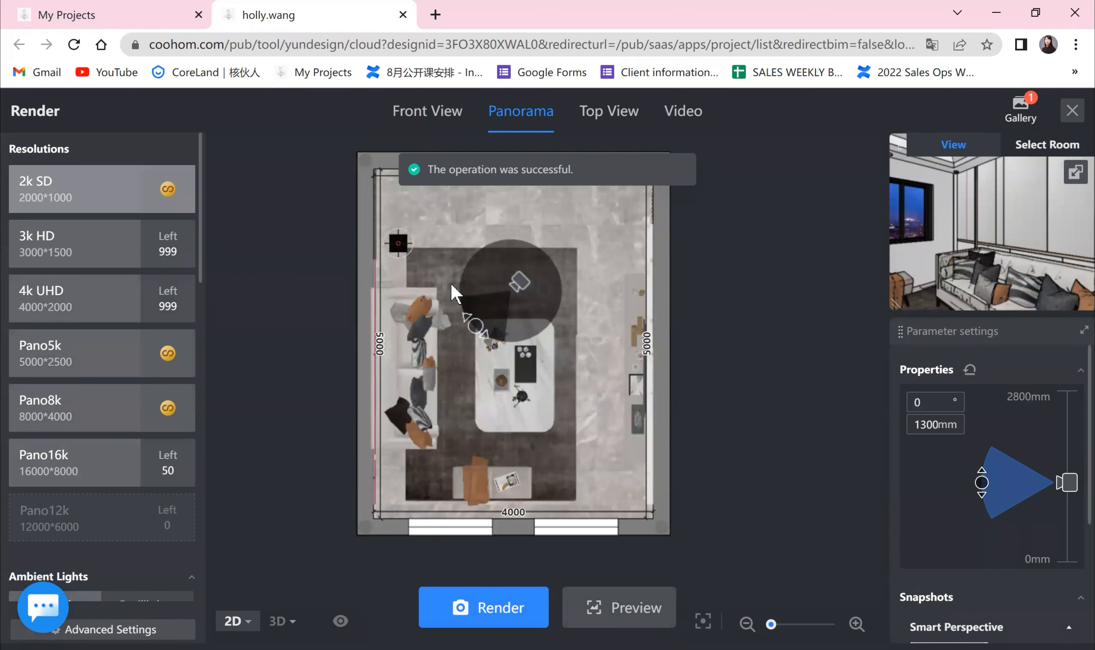
scroll(127, 501, down, 10)
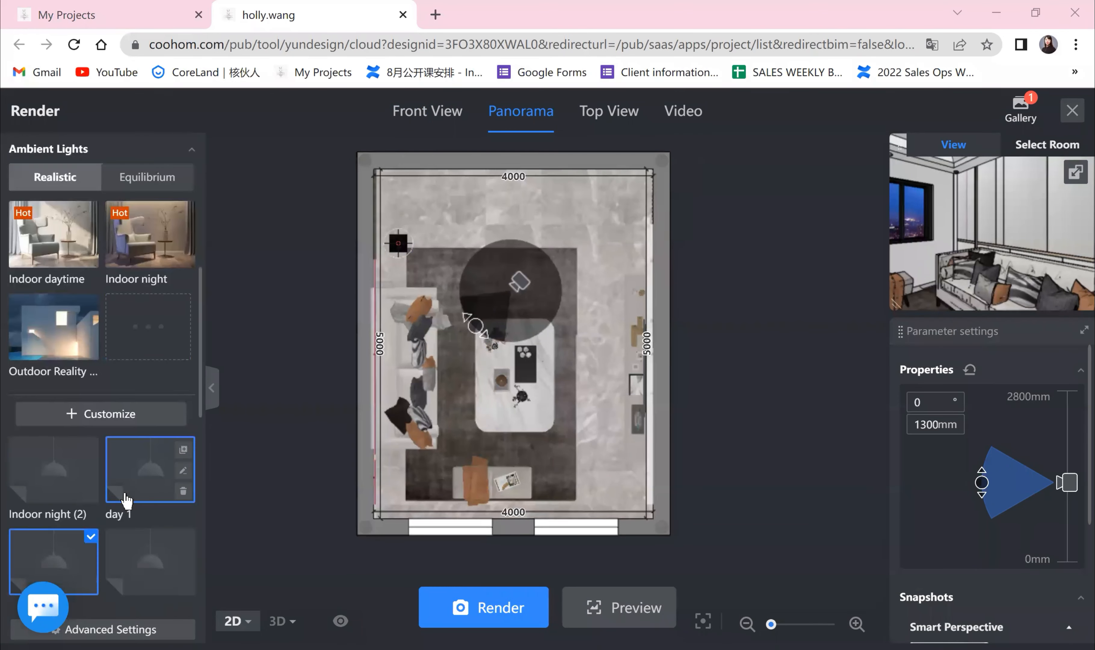
scroll(128, 445, up, 2)
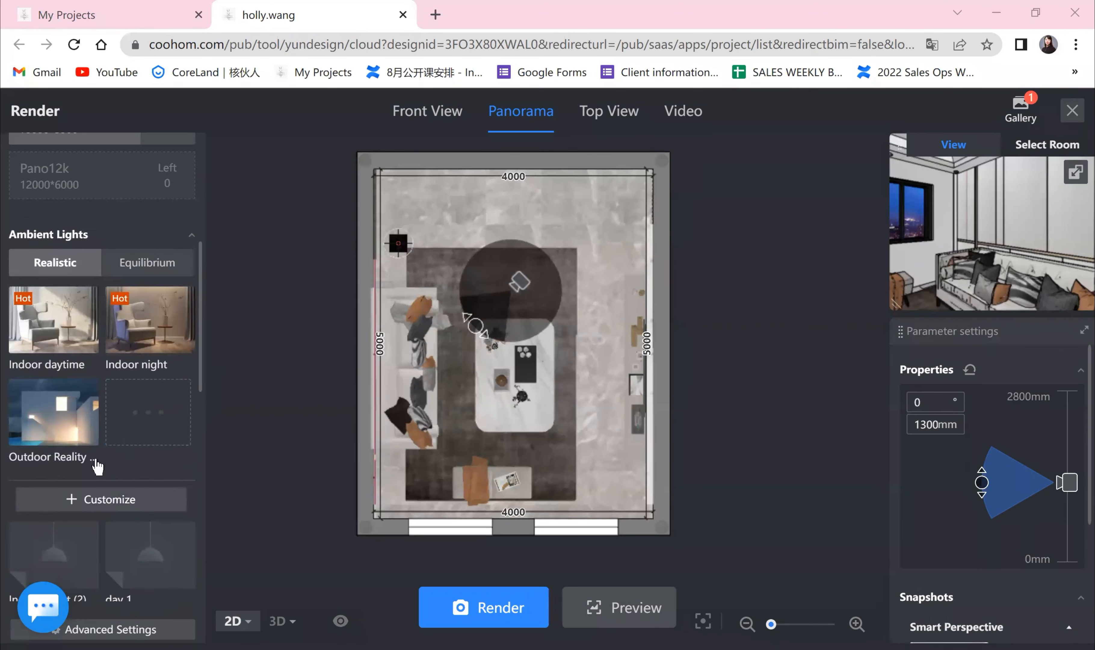
scroll(97, 467, down, 6)
scroll(53, 311, up, 6)
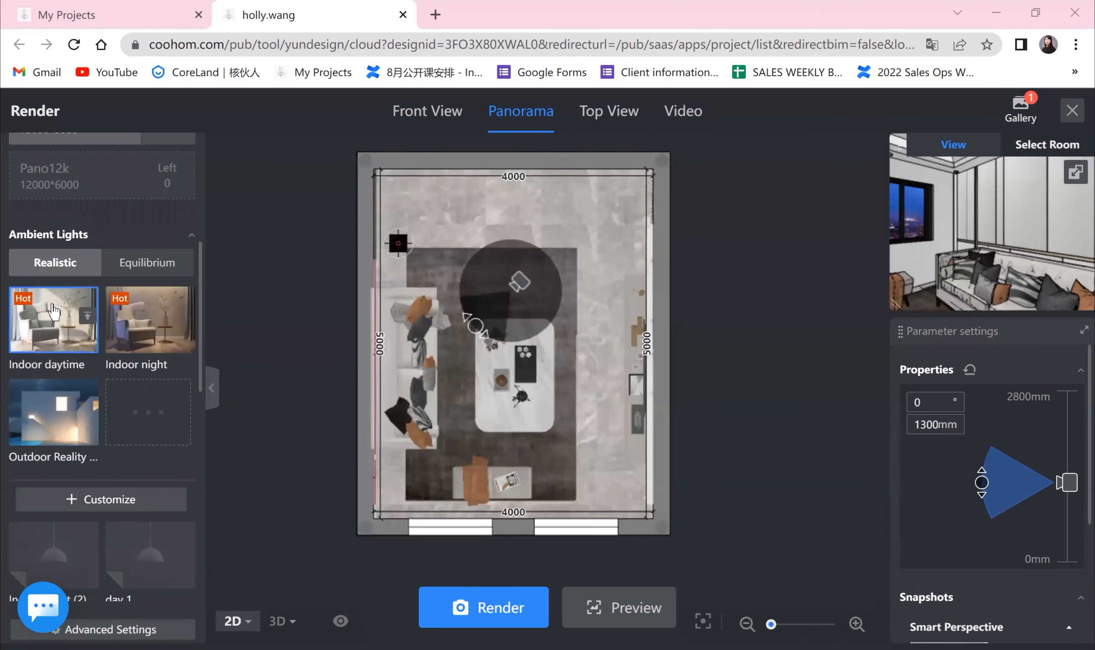
scroll(62, 355, down, 6)
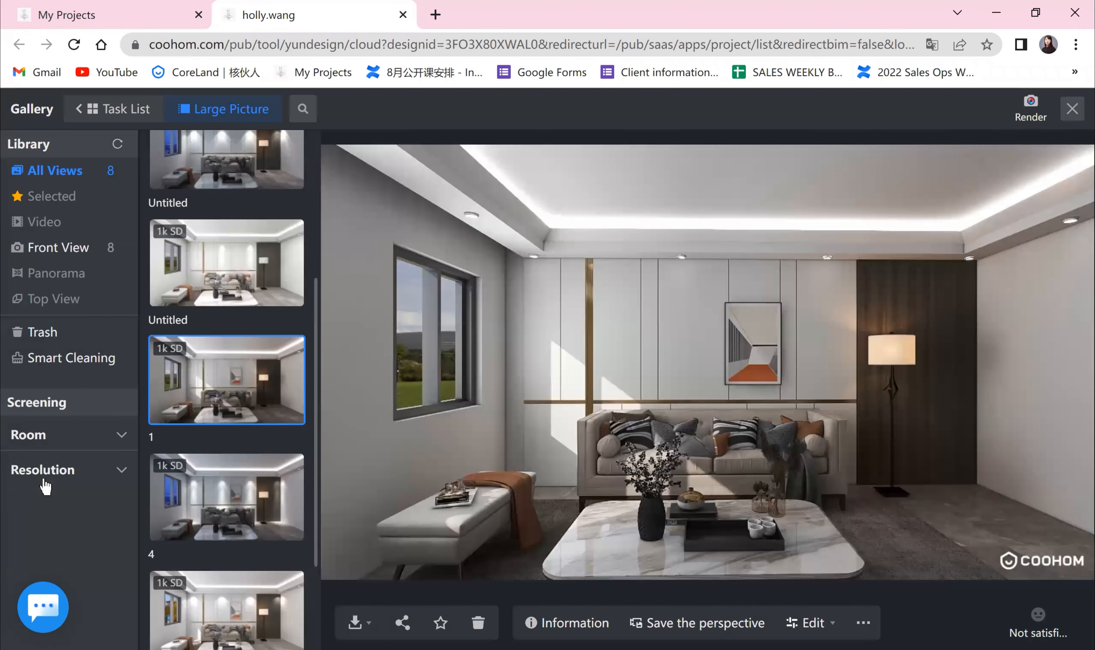
- Display the earlier day 1 render in the gallery and compare it with the other day and night renders
scroll(237, 219, up, 2)
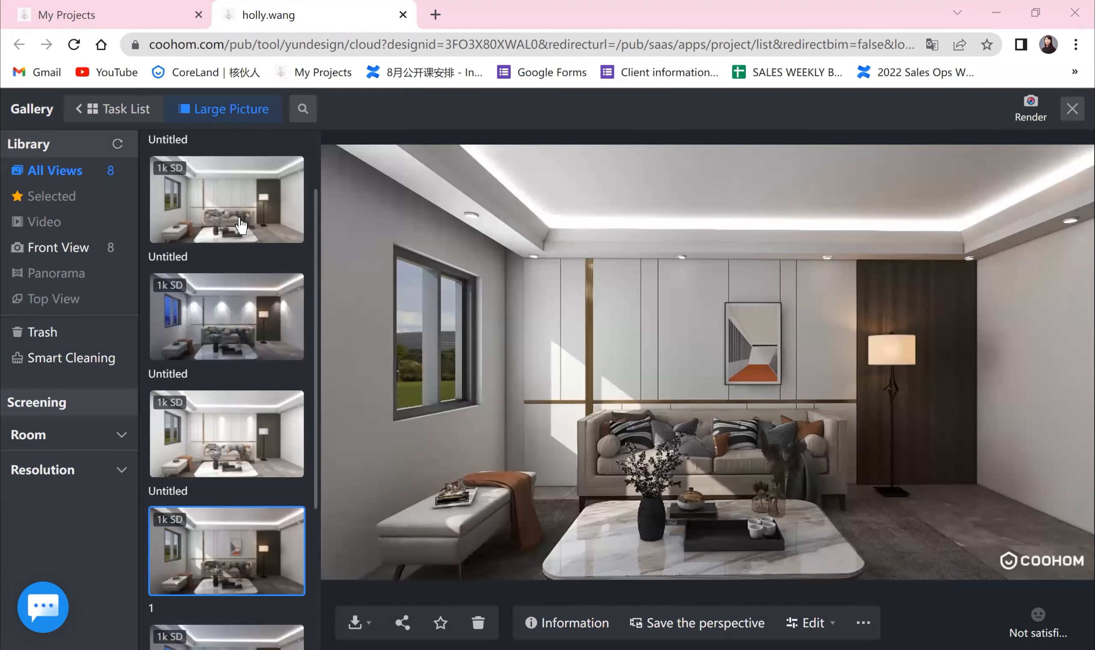
click(241, 217)
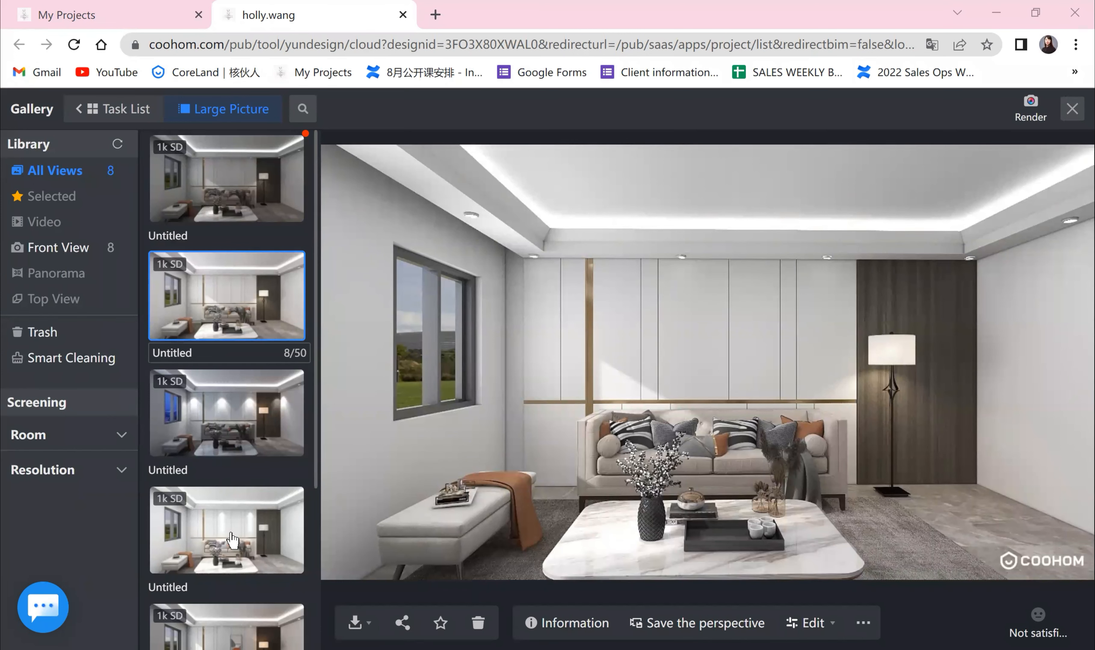
scroll(231, 536, down, 2)
scroll(228, 531, up, 2)
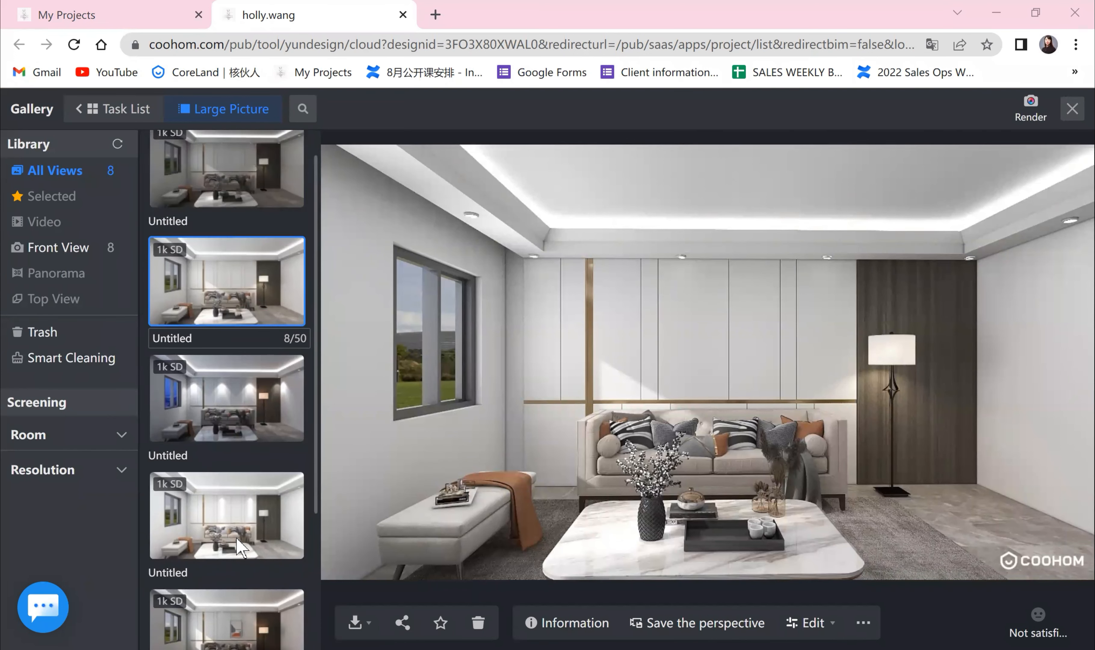
scroll(225, 523, down, 2)
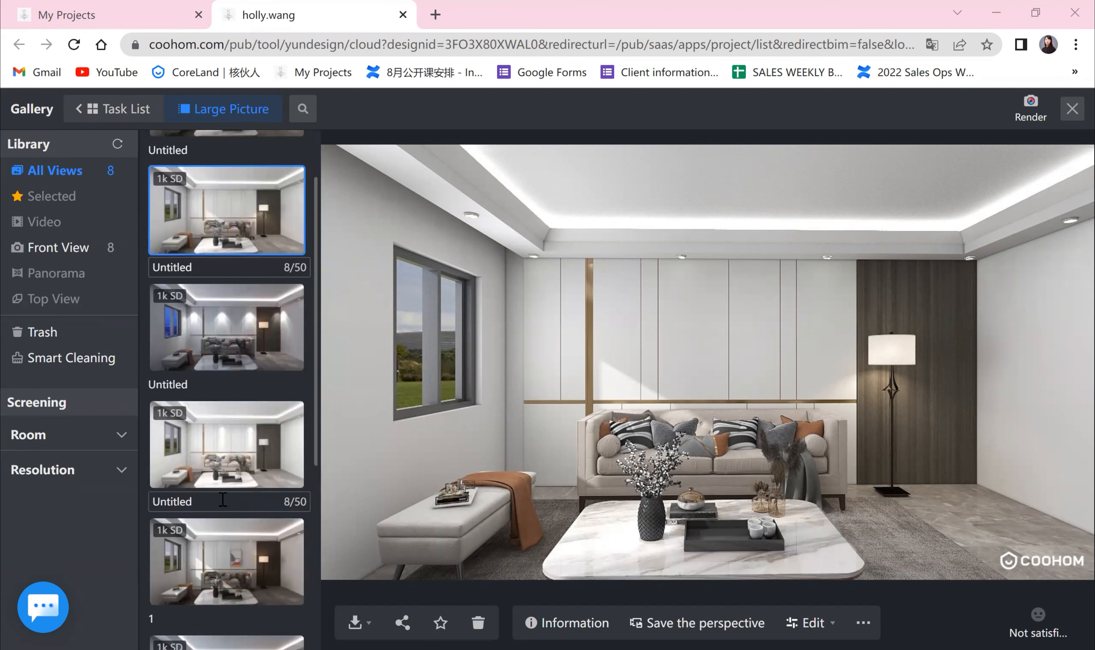
- Display the gallery renders named 1 and 2 in turn to compare their daytime lighting
click(222, 544)
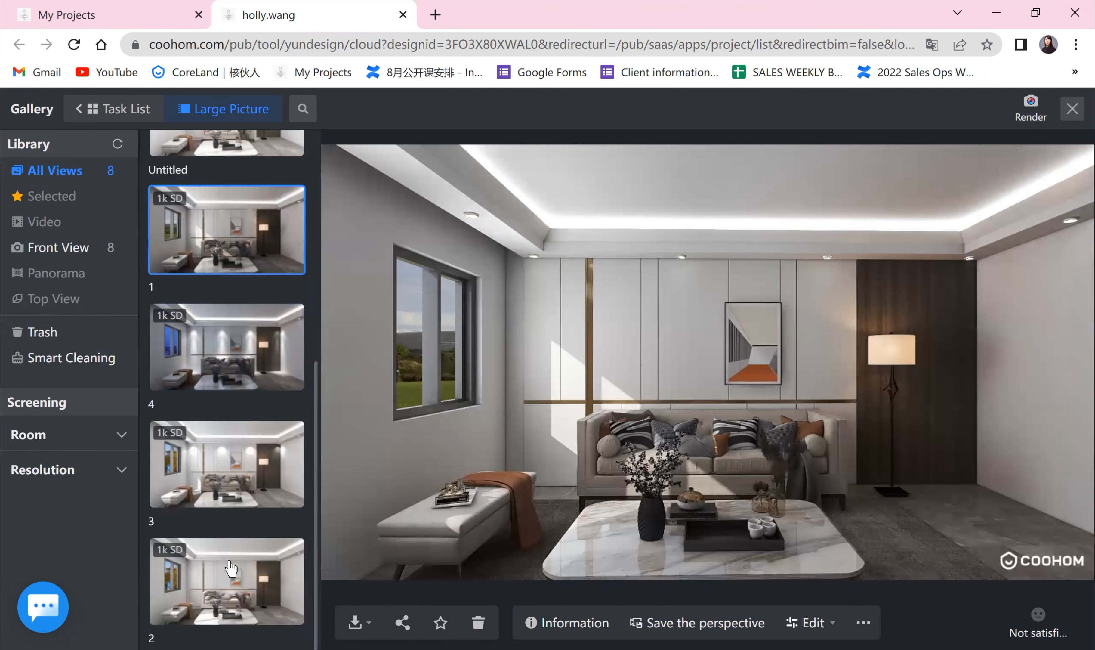
click(237, 588)
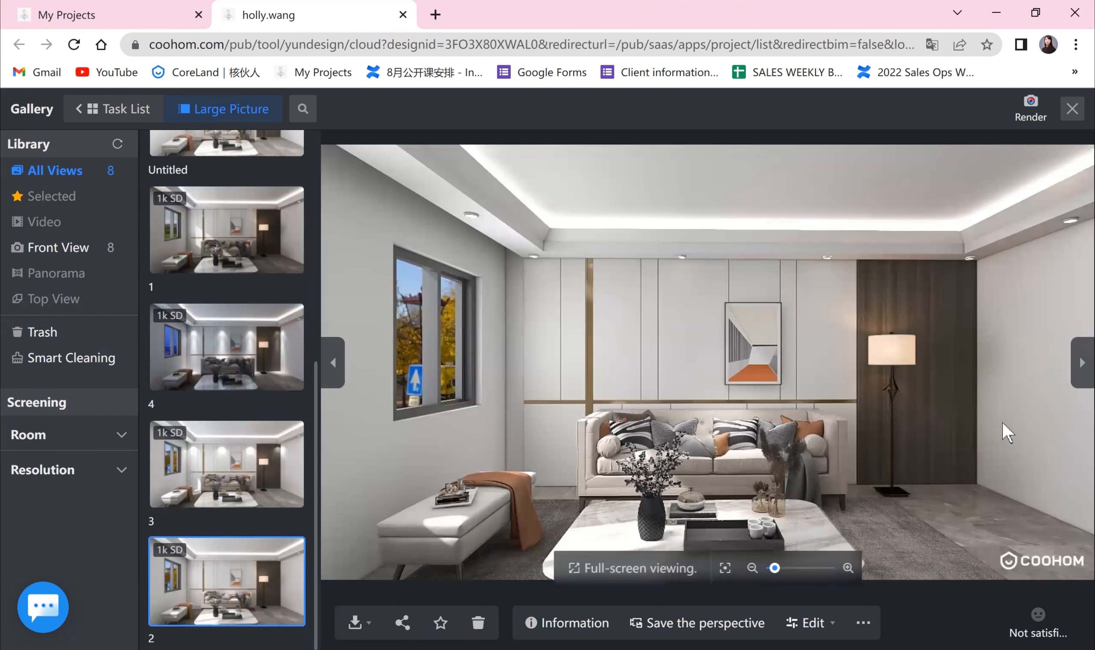
scroll(224, 369, up, 5)
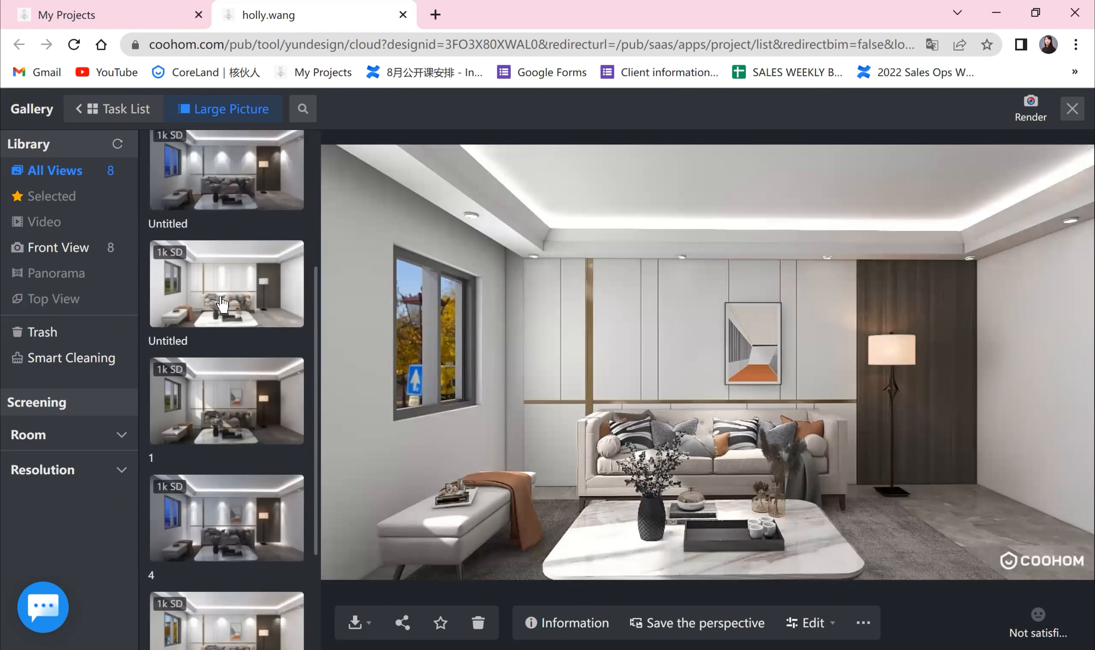
scroll(219, 364, up, 3)
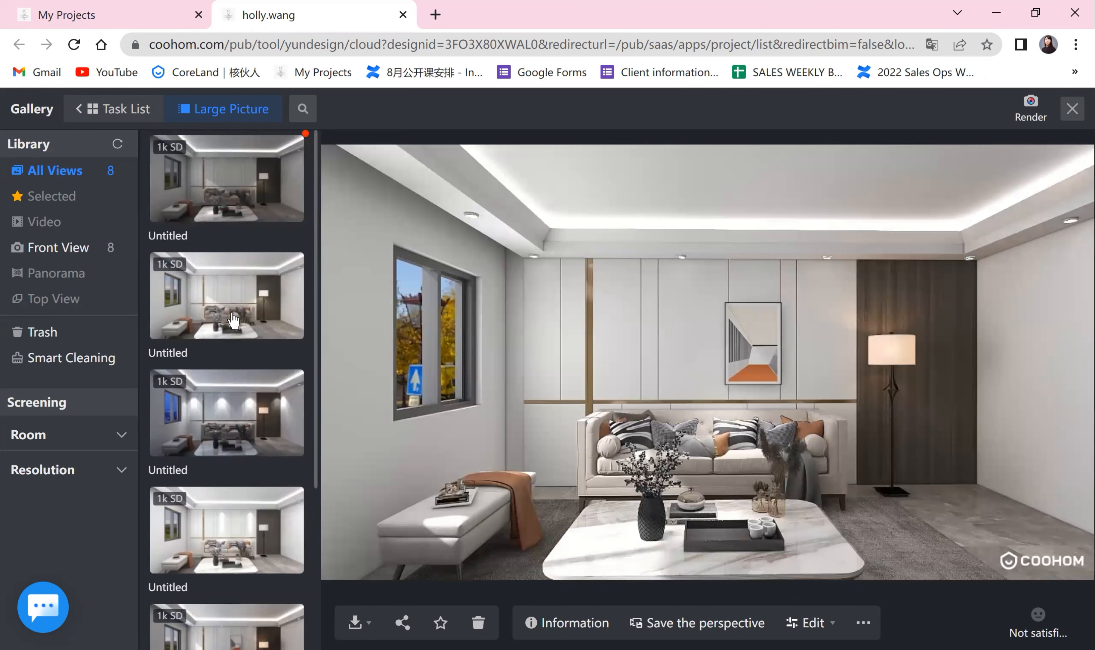
- Compare the dark and bright untitled day renders without wall art against the untitled night render
click(229, 299)
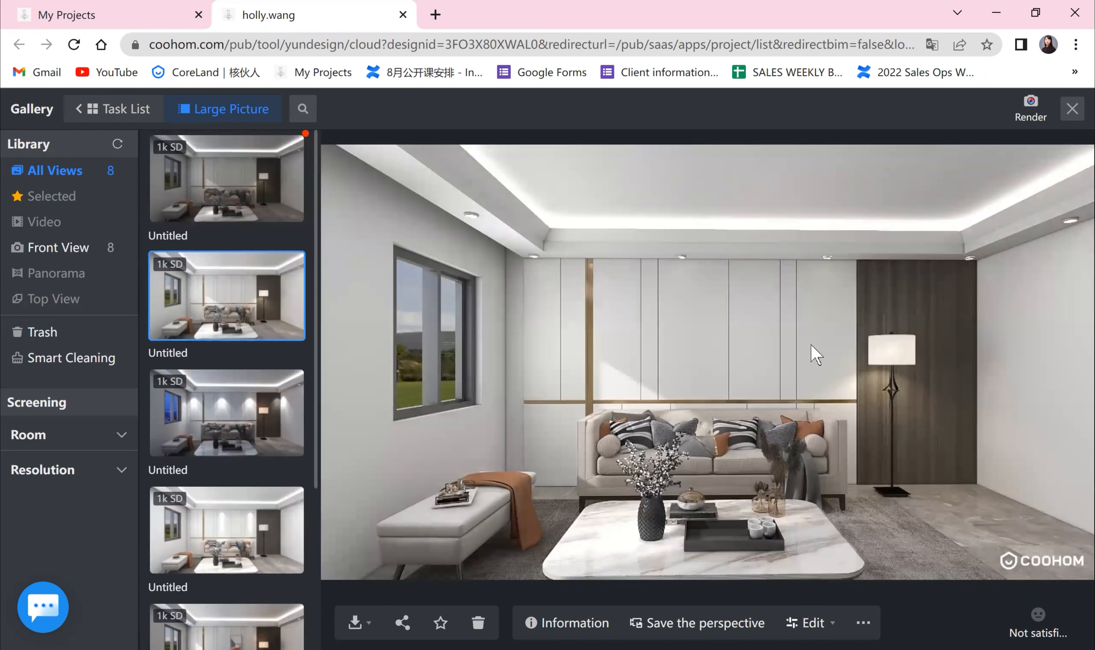
click(231, 205)
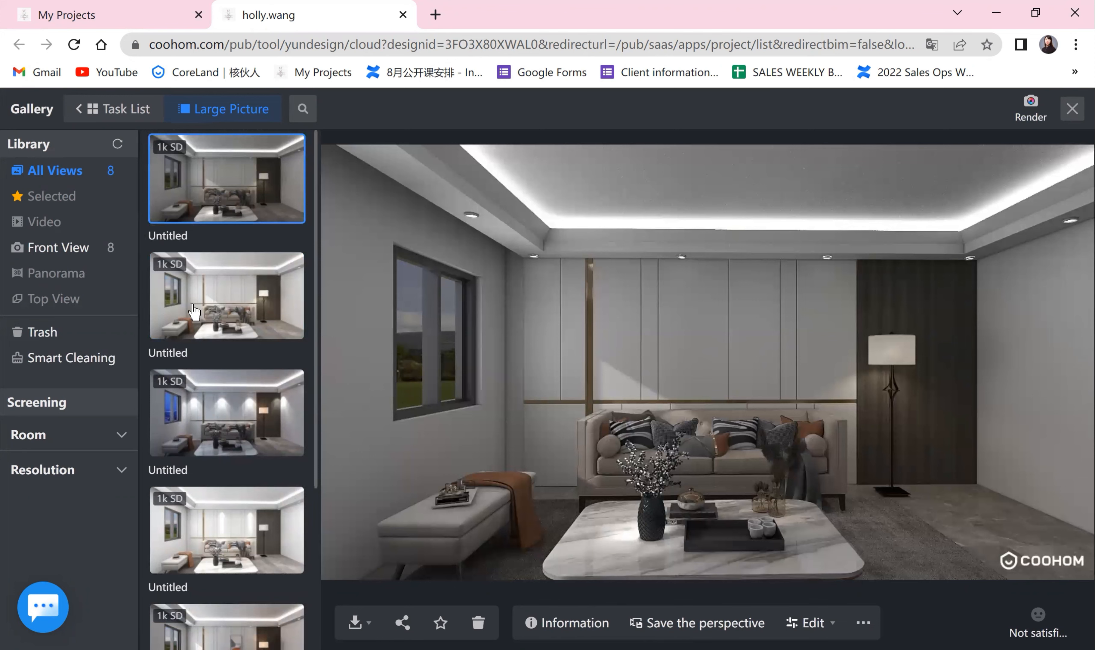
click(217, 293)
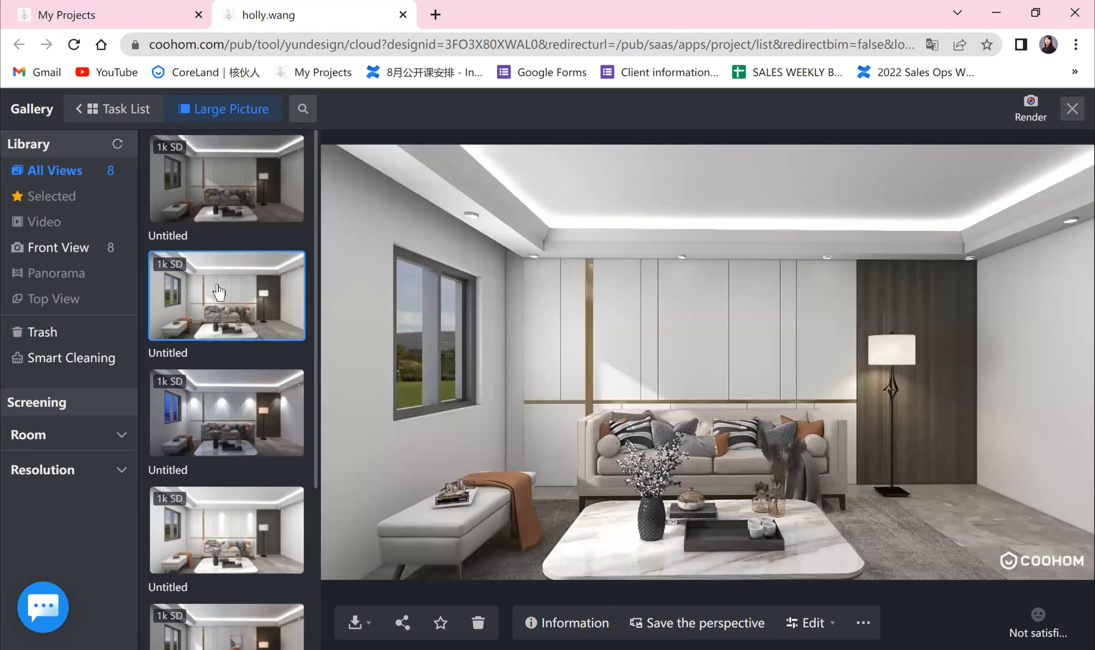
click(238, 196)
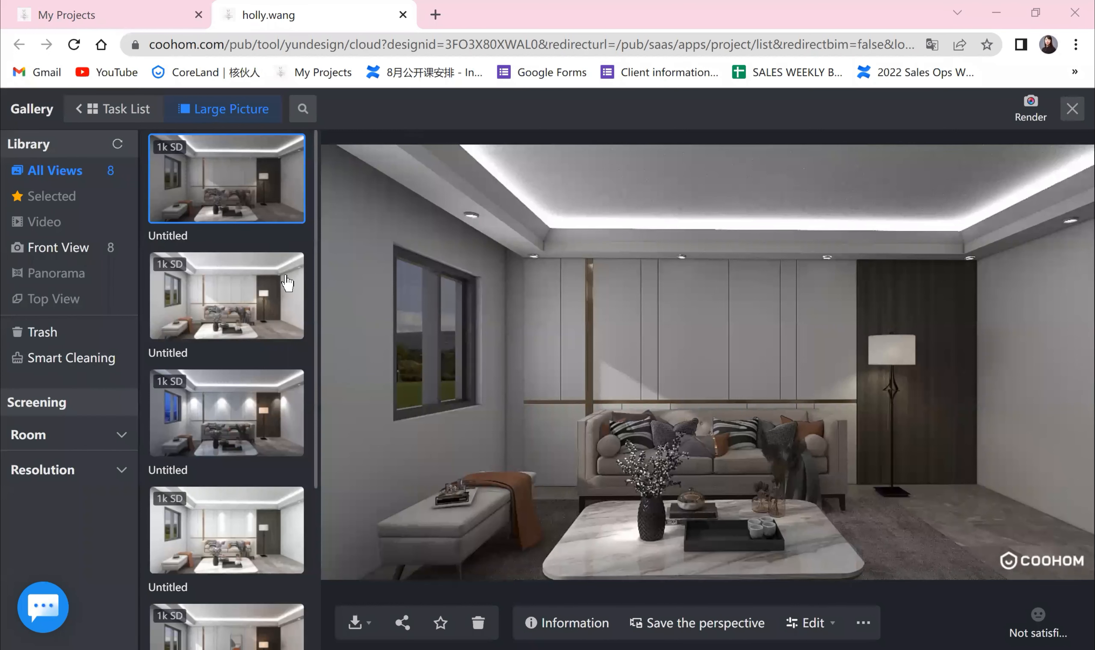
click(208, 428)
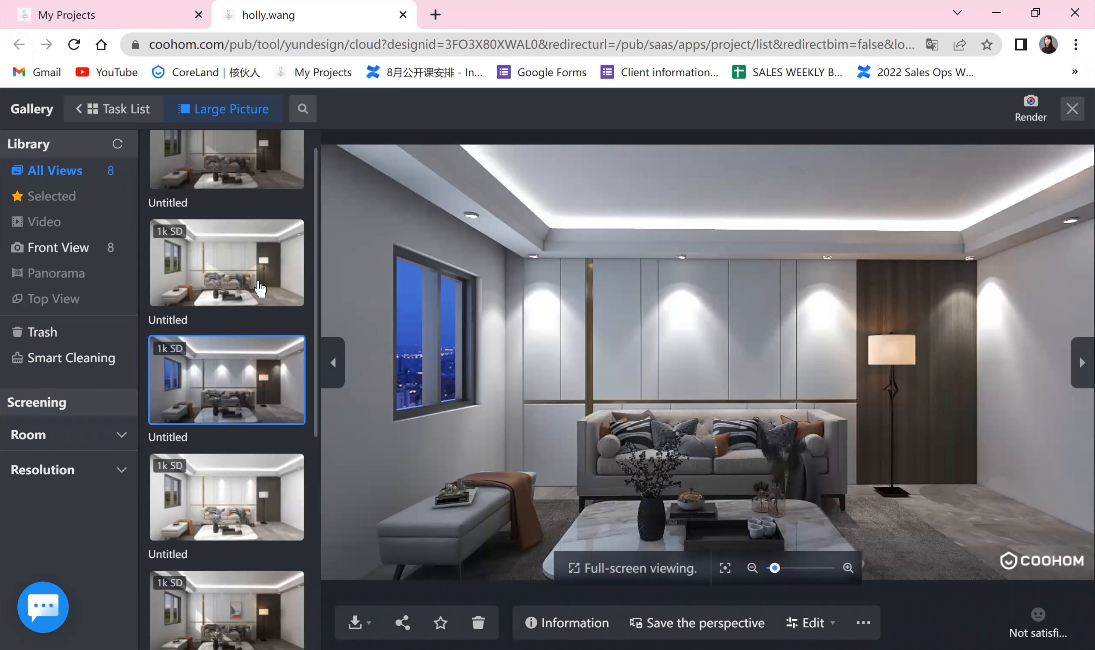
key(Left)
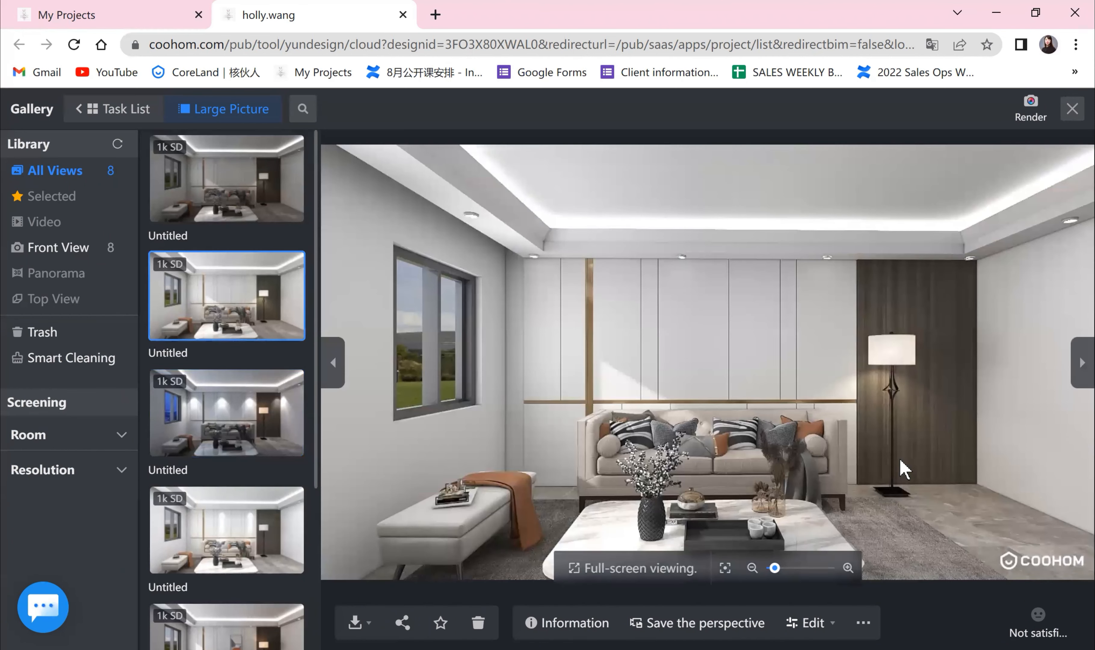
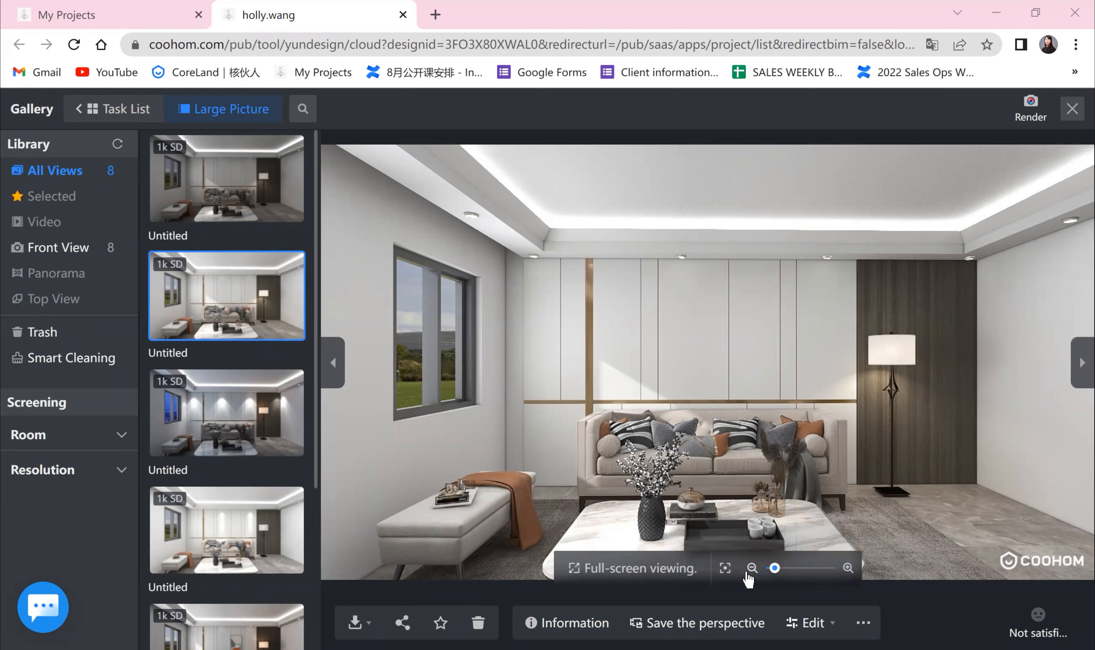
- Return from the gallery to the render setup and open the Indoor night (2) light scheme for editing
mouse_move(811, 627)
click(802, 569)
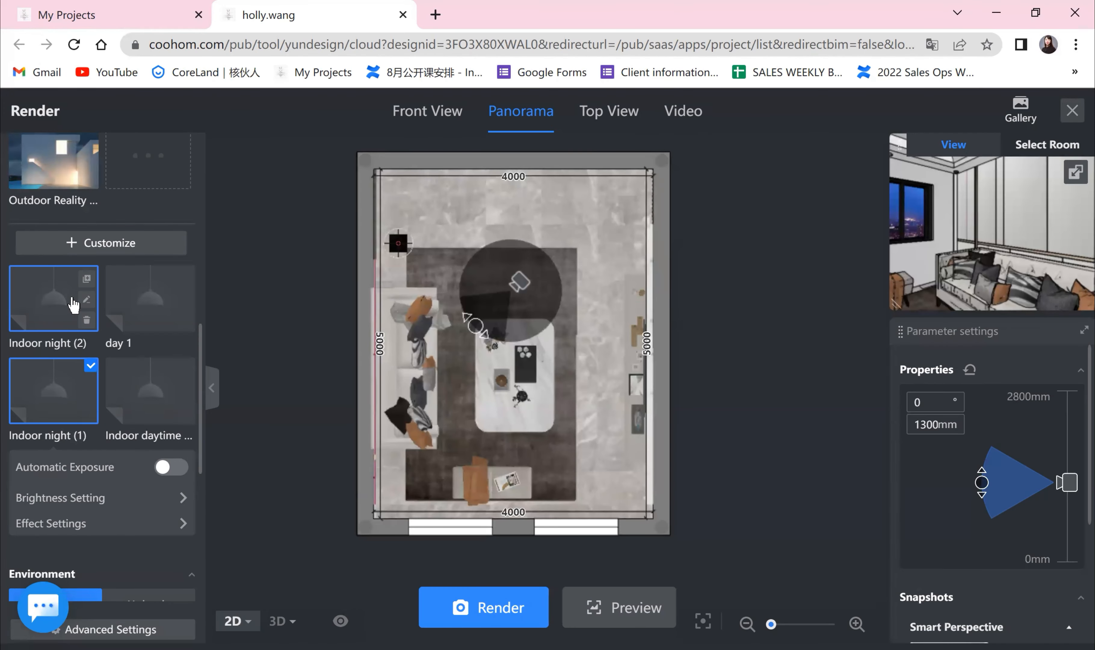
click(67, 307)
click(85, 303)
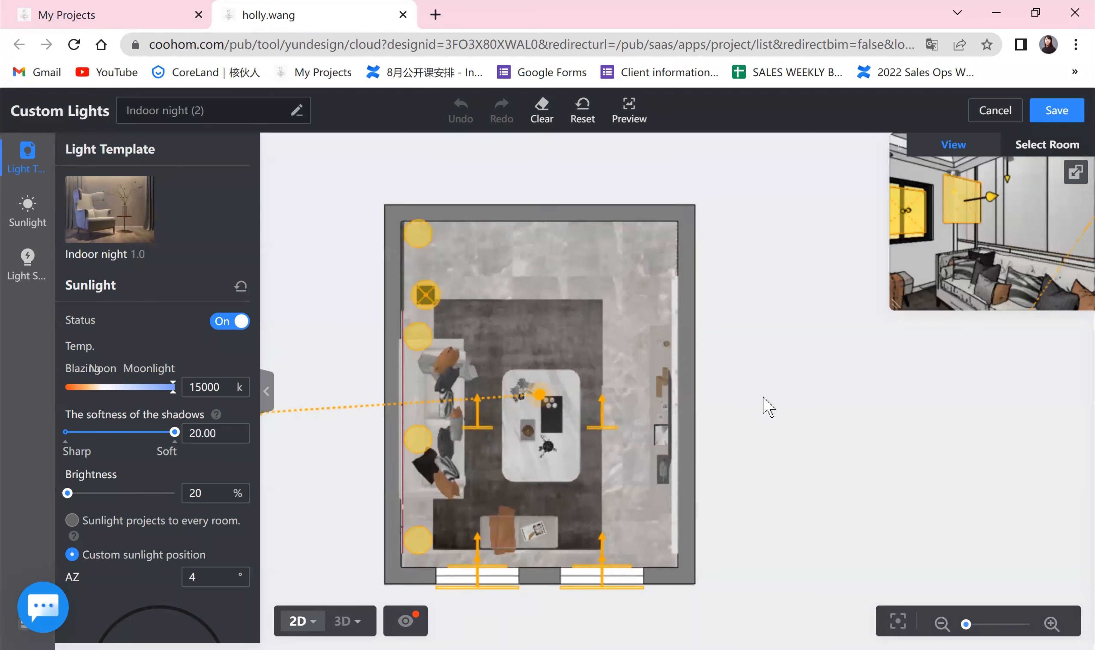
- Try turning off the sunlight in the Indoor night (2) scheme, and restore its On status
click(223, 324)
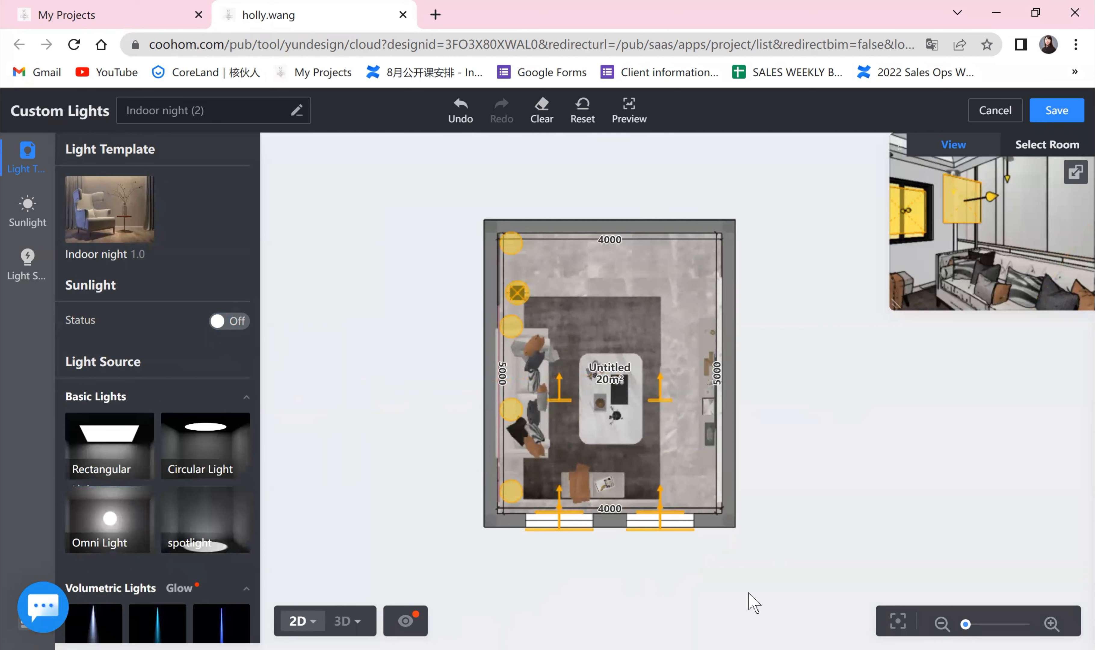
click(245, 322)
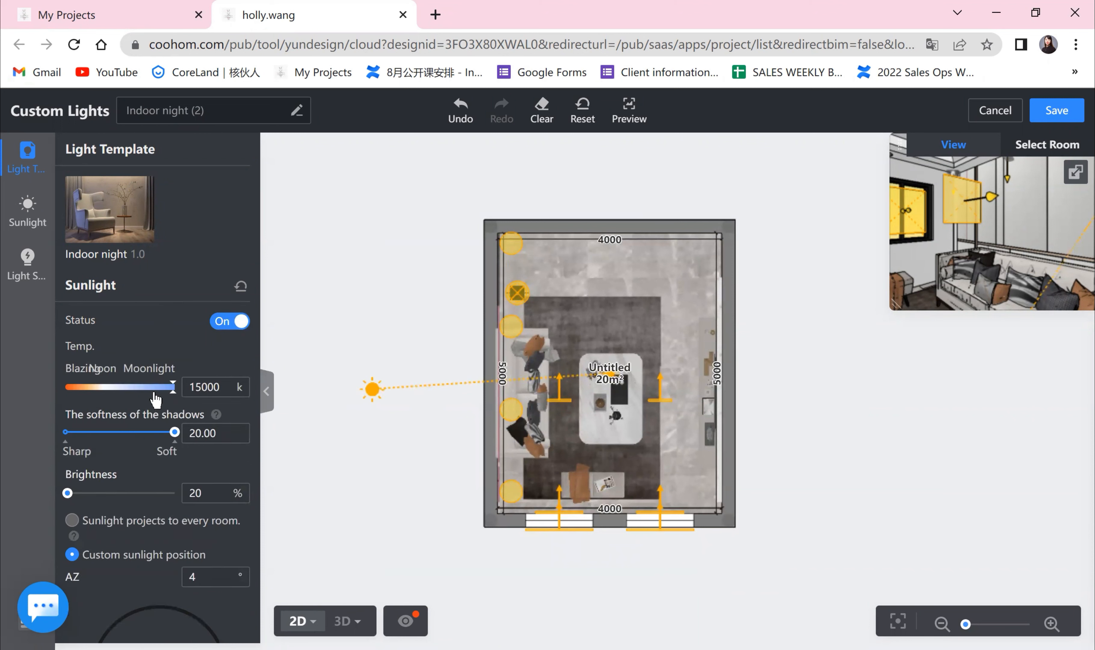
- Review the sunlight's temperature, shadow softness, brightness, azimuth and elevation settings in the Indoor night (2) scheme
click(171, 390)
double_click(236, 384)
double_click(236, 386)
triple_click(236, 386)
triple_click(236, 385)
double_click(235, 386)
drag(171, 390, 174, 388)
scroll(178, 520, down, 5)
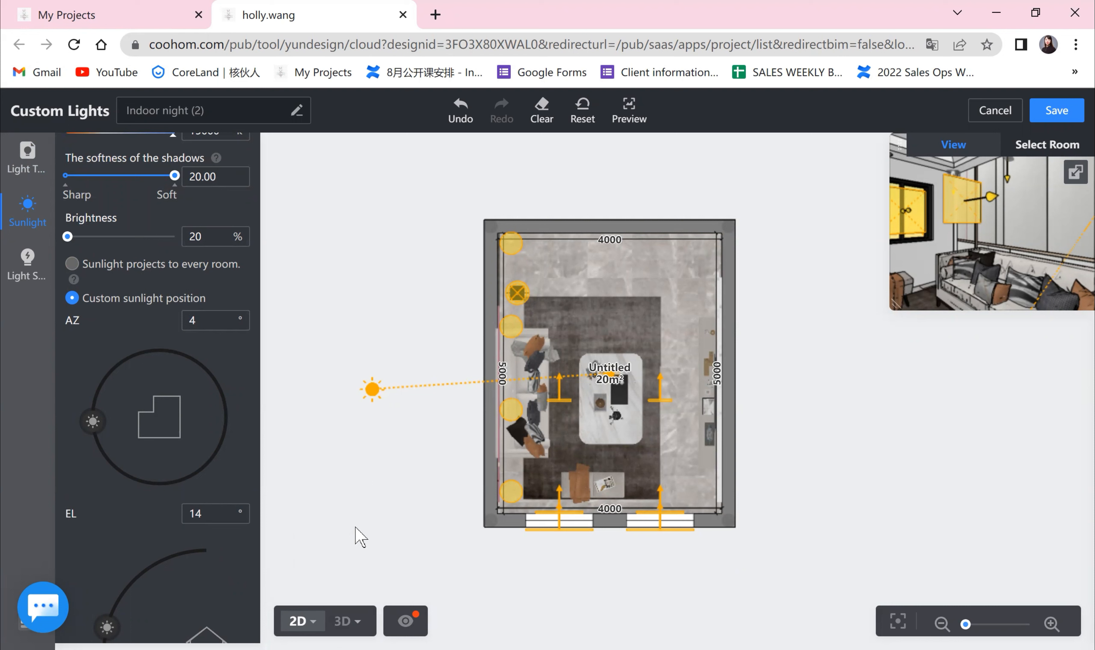
- Inspect the Indoor night (2) light placement in 3D, and return to the 2D plan view
mouse_move(317, 635)
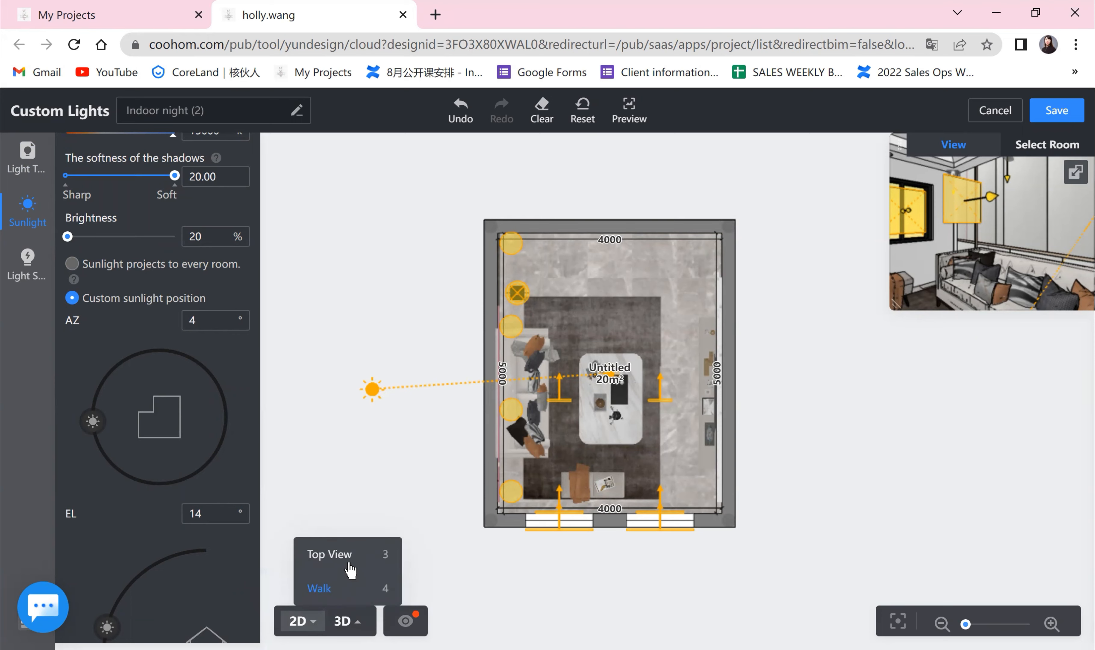
click(342, 554)
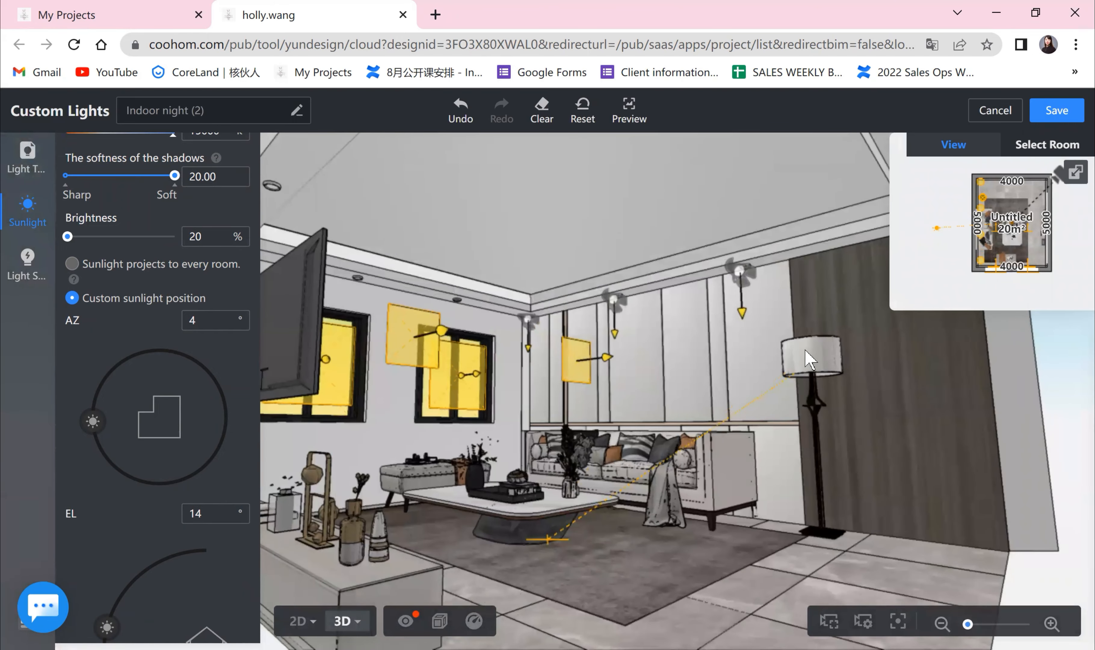
drag(737, 565, 725, 332)
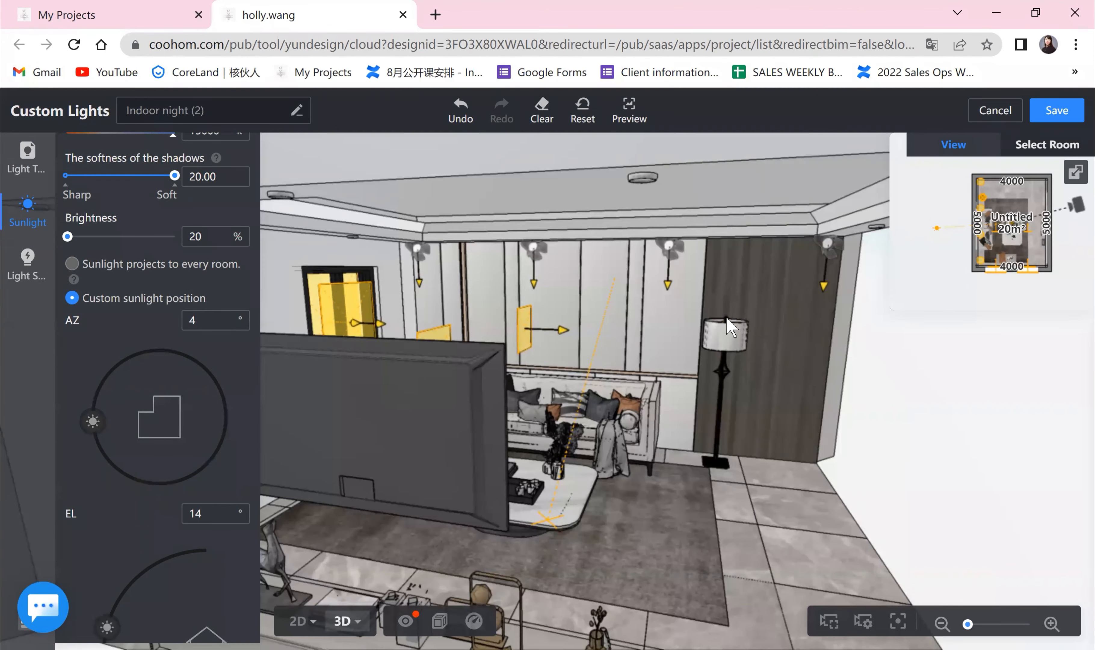
click(295, 619)
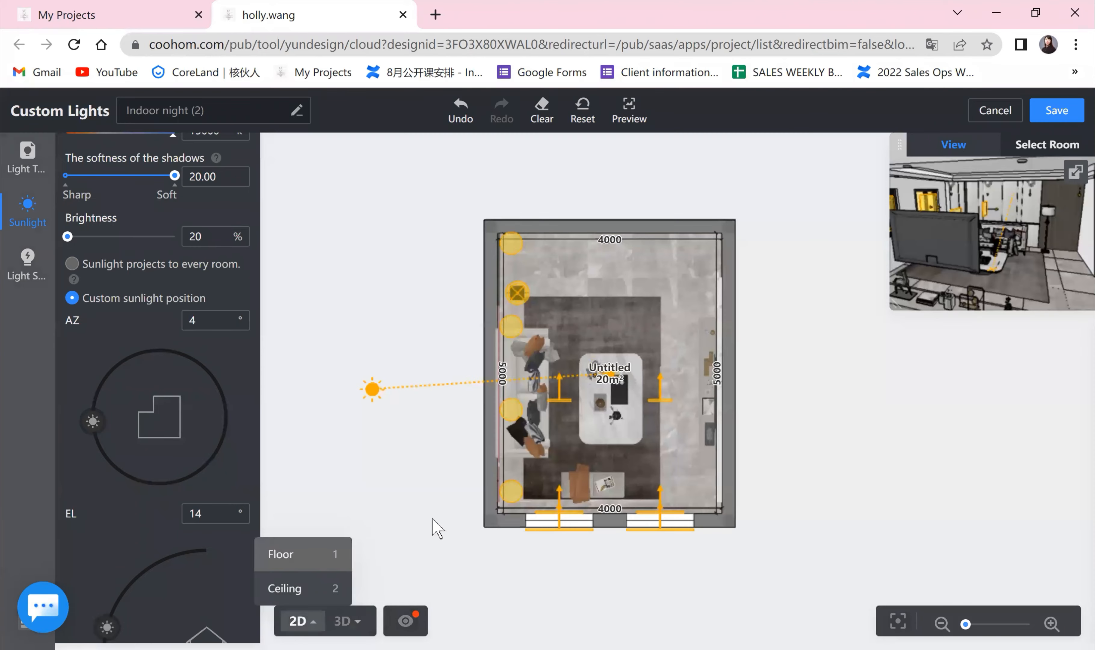
- Examine the lighting colour and properties of the omni light at the floor lamp in the plan
click(517, 292)
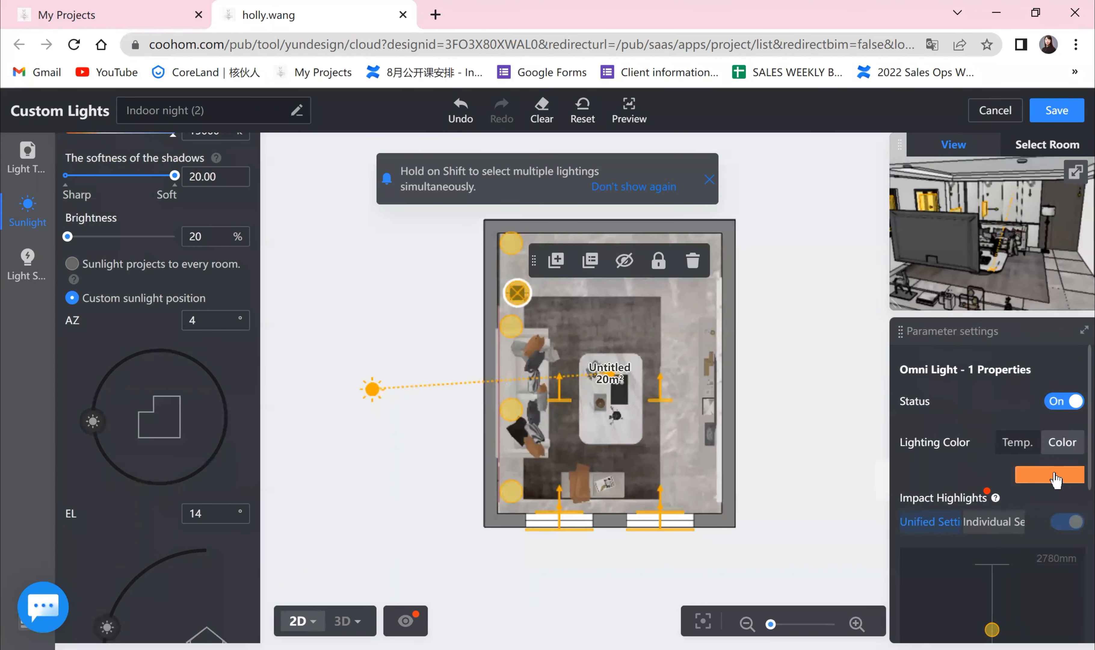
click(1059, 481)
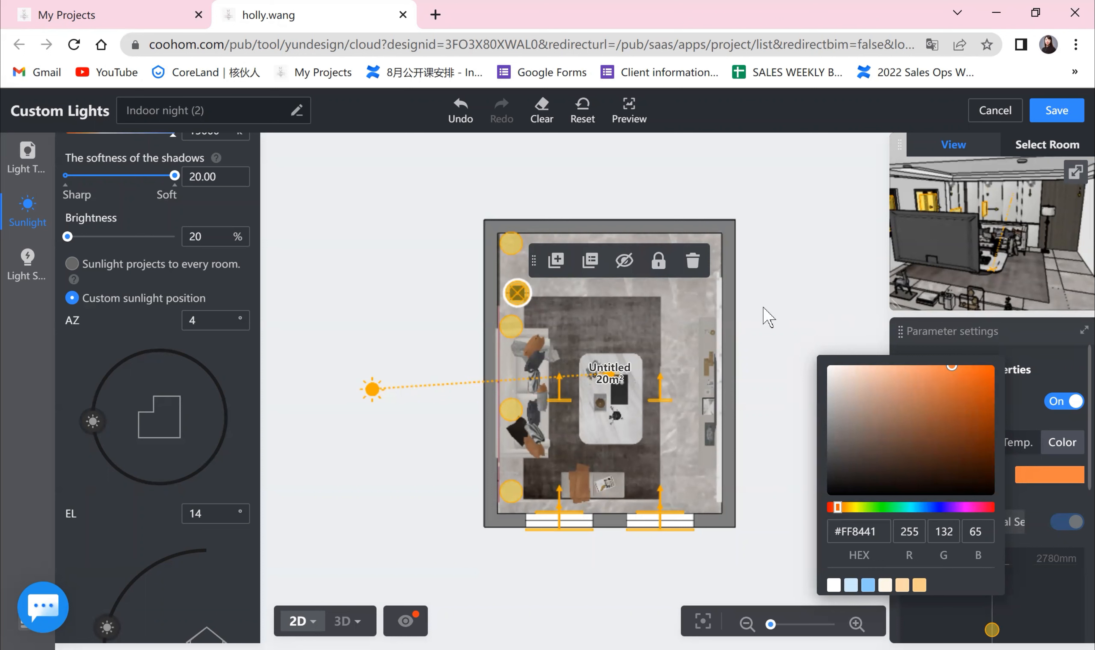
click(800, 319)
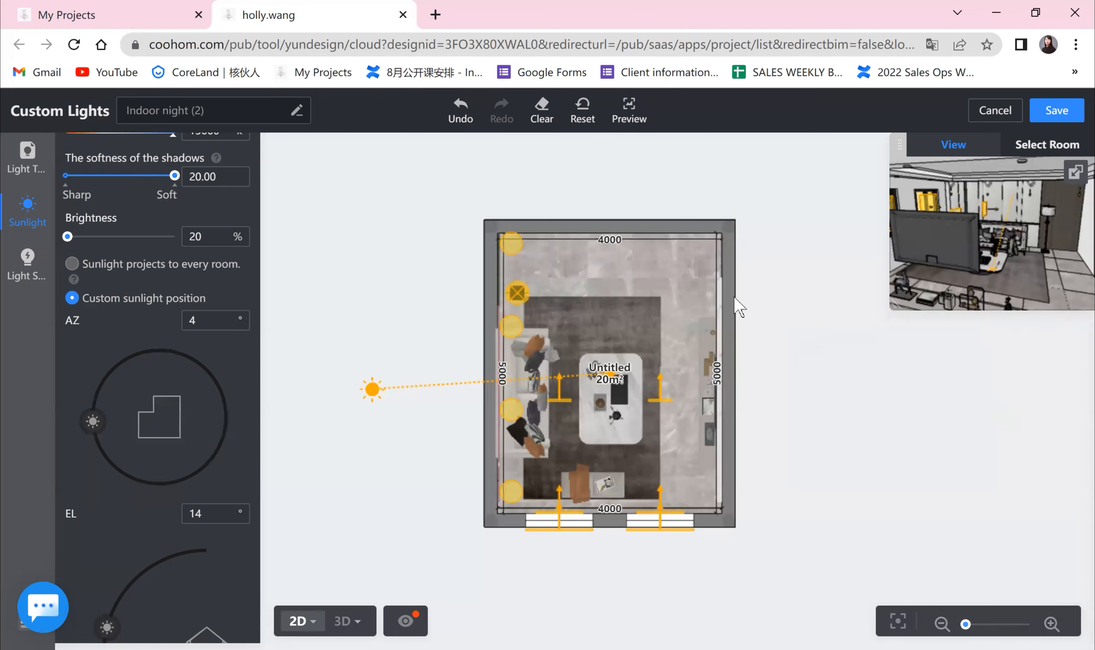
click(522, 300)
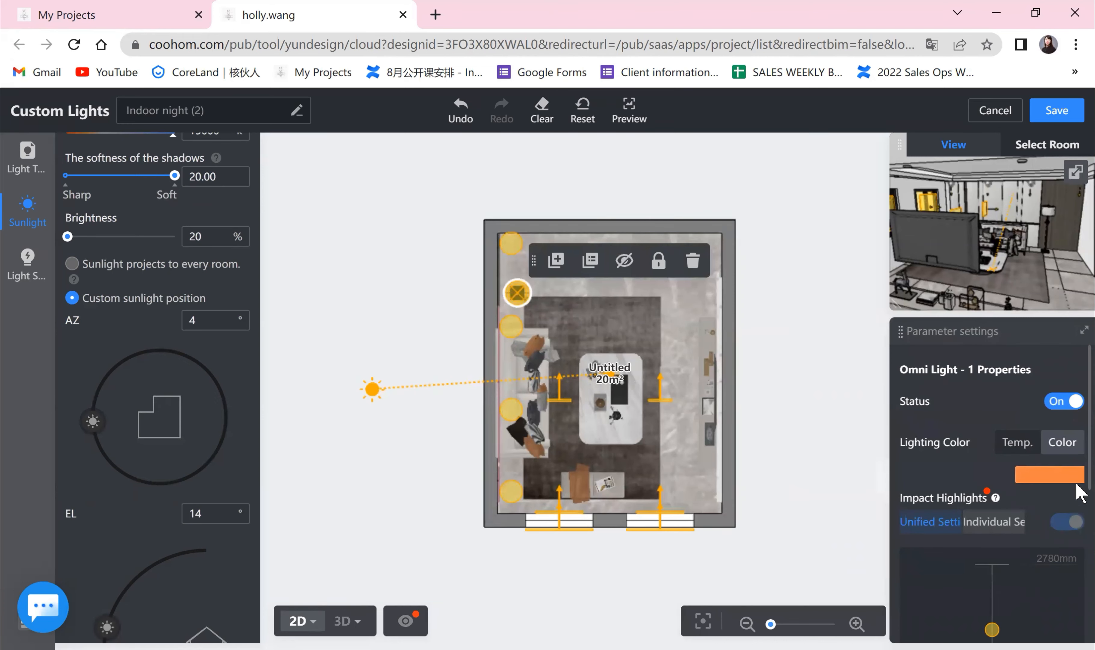
- Show the scheme in 3D and review the brightness and height of the spotlight nearest the floor lamp
click(342, 621)
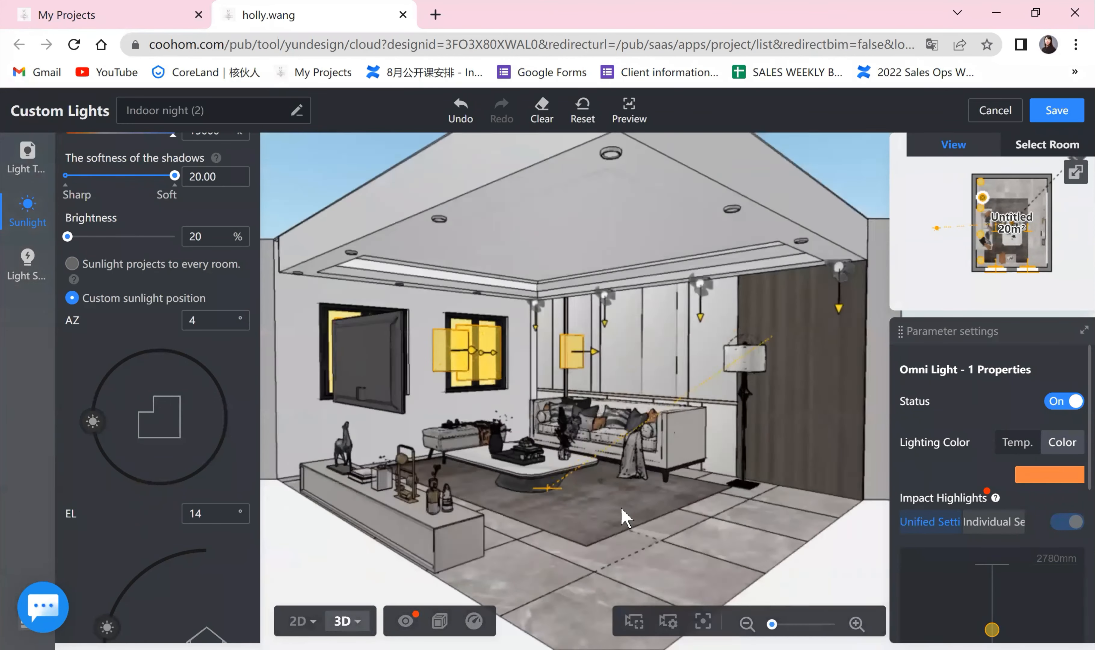
drag(640, 542, 726, 284)
click(727, 279)
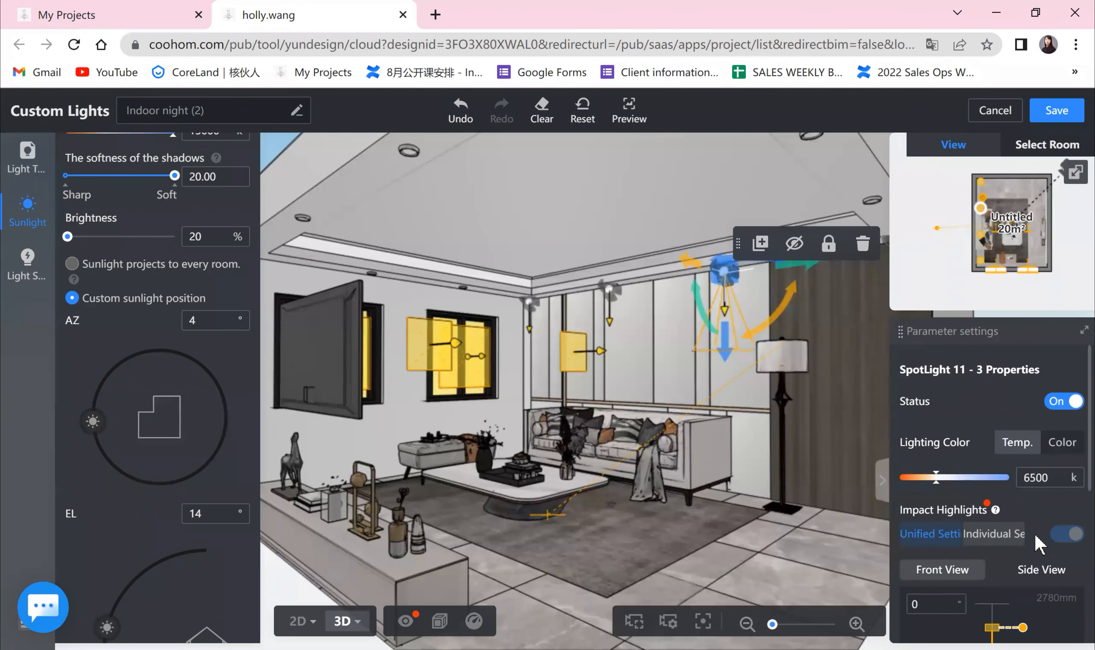
scroll(1038, 542, down, 5)
scroll(1035, 534, down, 1)
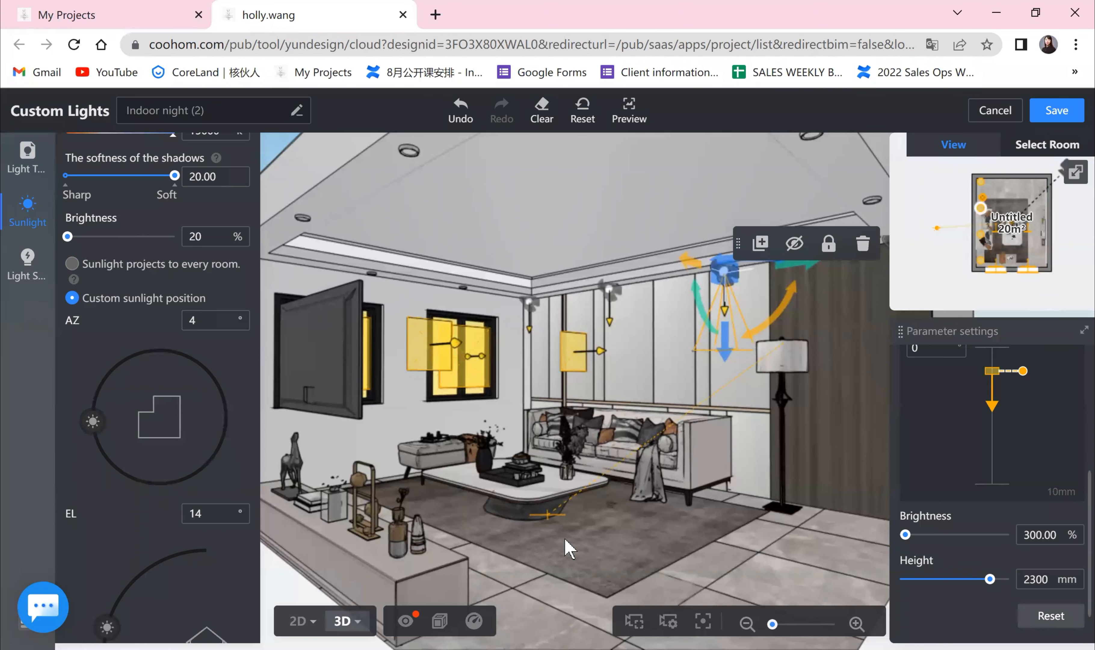
- Examine the window, wall and ceiling lights from several 3D viewpoints, including towards the TV wall
drag(535, 567, 579, 461)
scroll(579, 460, up, 3)
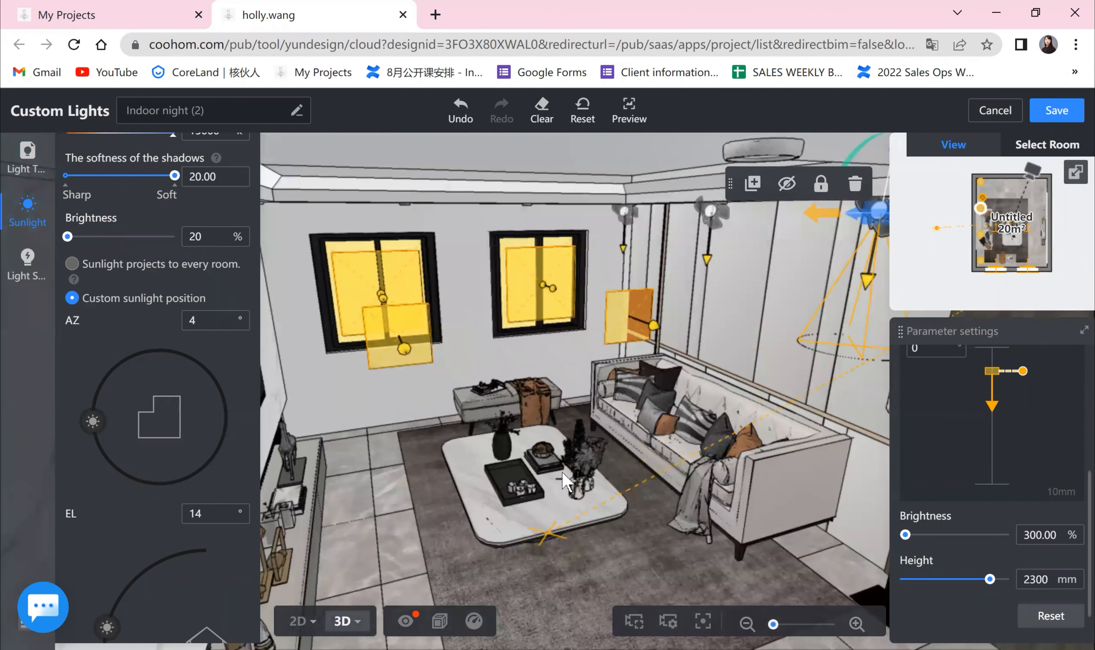
drag(606, 448, 655, 430)
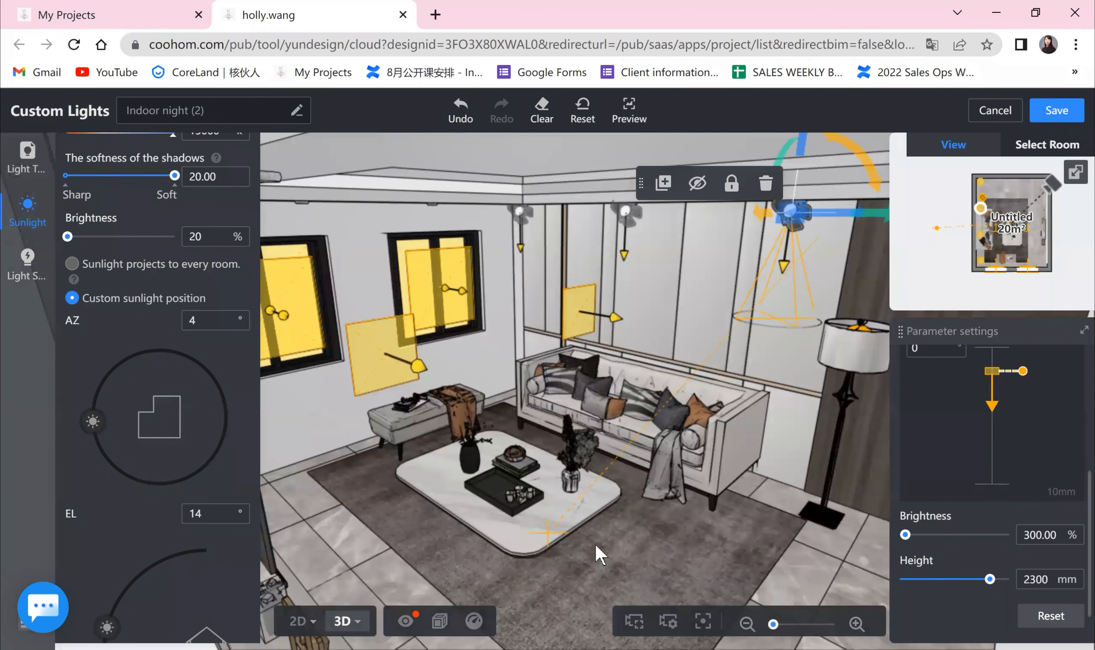
mouse_move(586, 536)
mouse_down()
mouse_move(365, 513)
mouse_move(315, 513)
mouse_move(304, 527)
mouse_move(318, 339)
mouse_move(296, 370)
mouse_move(335, 524)
mouse_move(359, 518)
mouse_move(489, 543)
mouse_move(576, 528)
mouse_up()
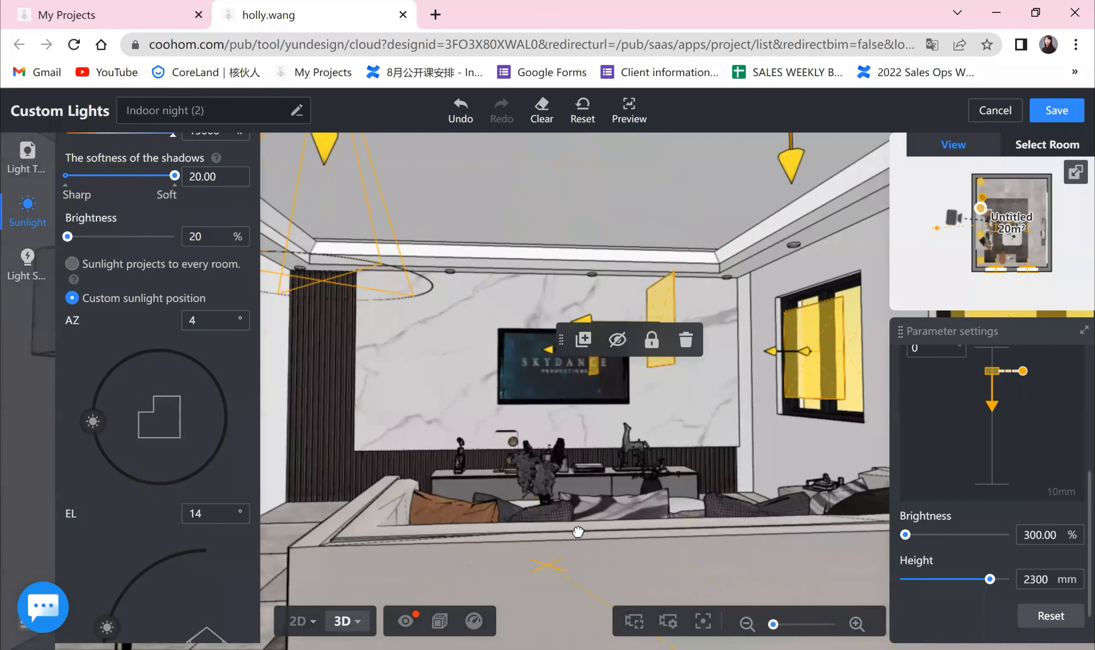
drag(644, 519, 665, 543)
drag(535, 509, 595, 580)
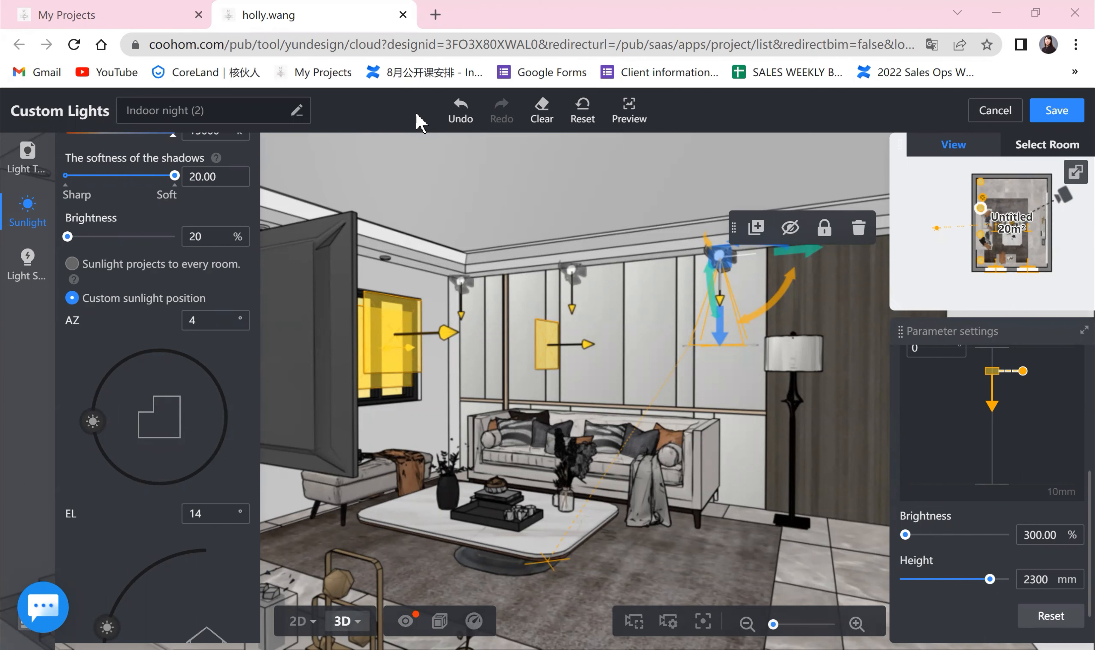
- Browse the spotlights and downlights offered in the public library of IES Lights
scroll(196, 395, down, 10)
scroll(191, 393, down, 12)
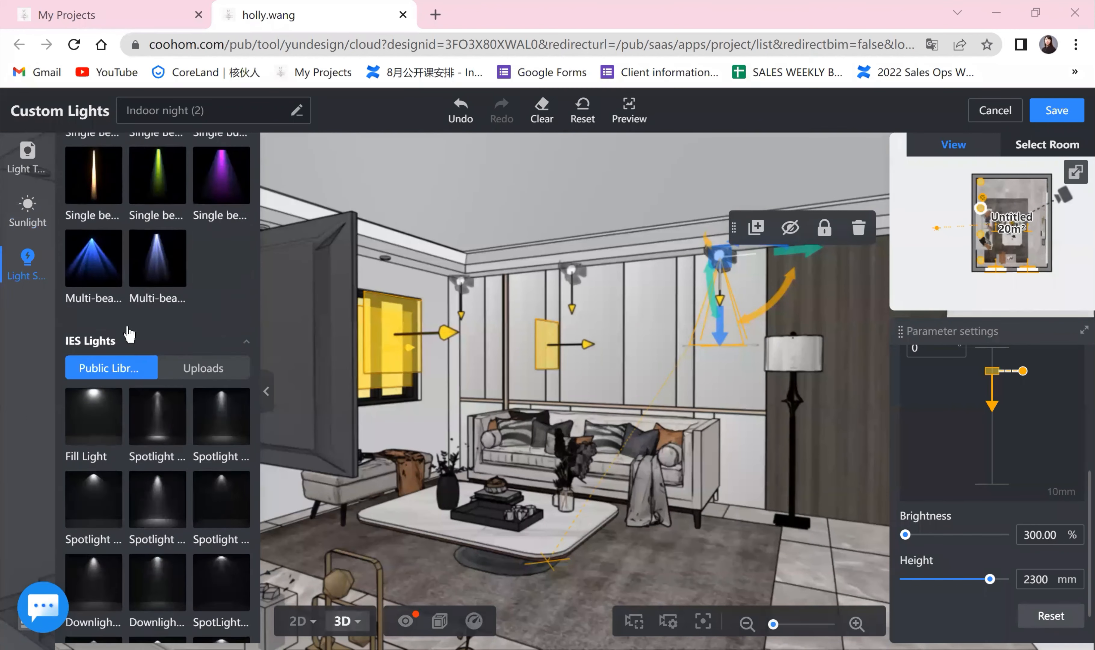
scroll(117, 232, up, 2)
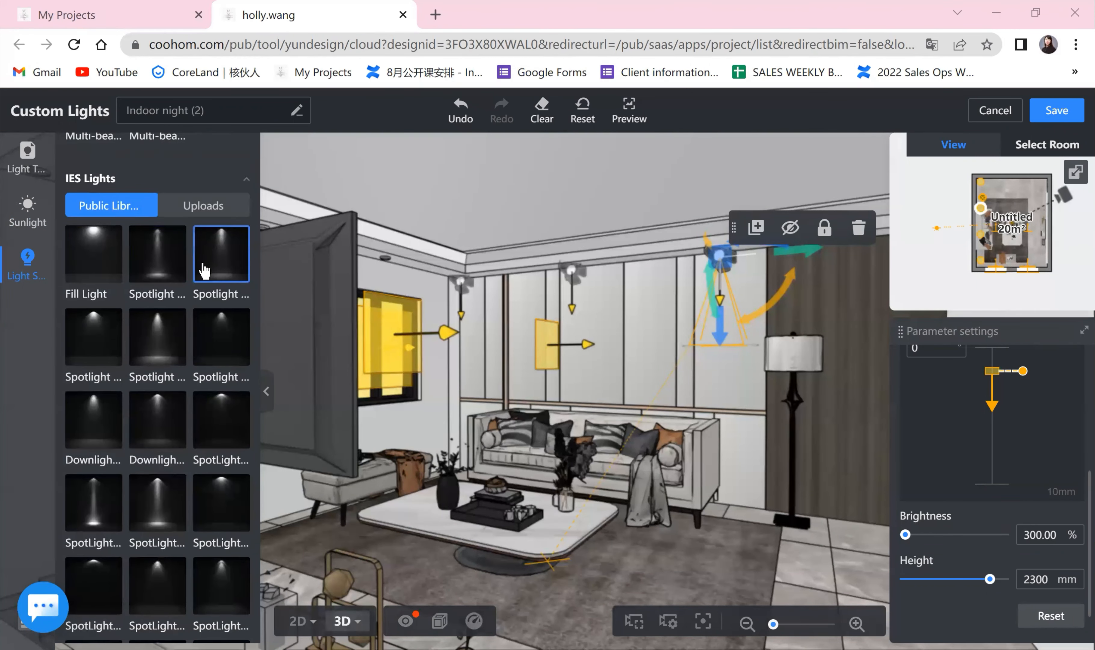
scroll(197, 400, down, 3)
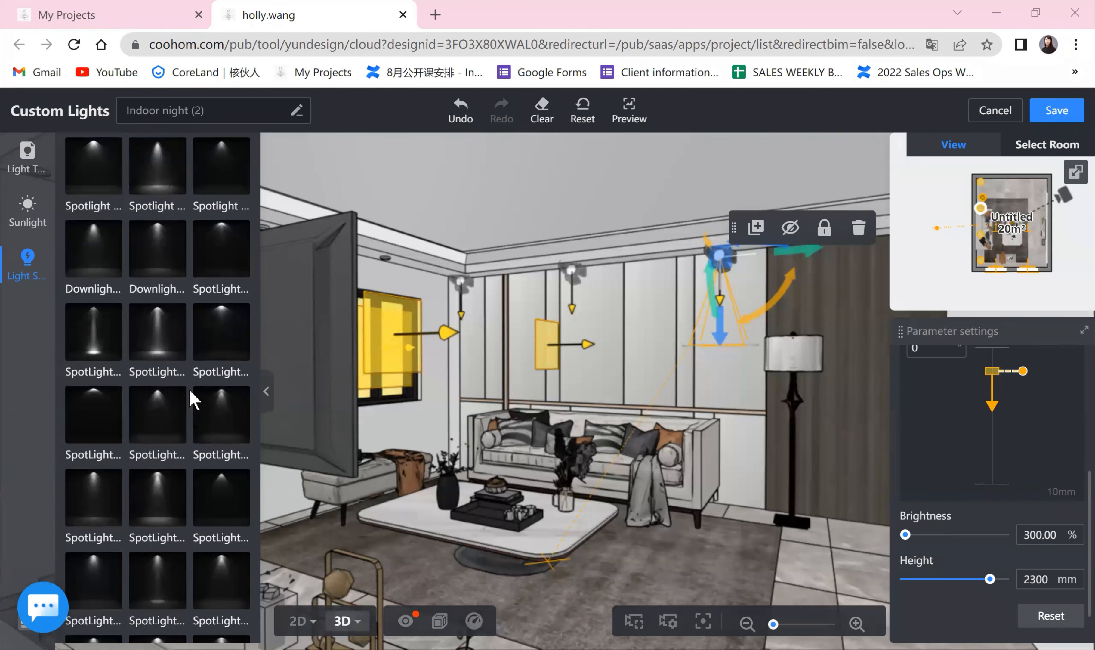
scroll(190, 394, down, 3)
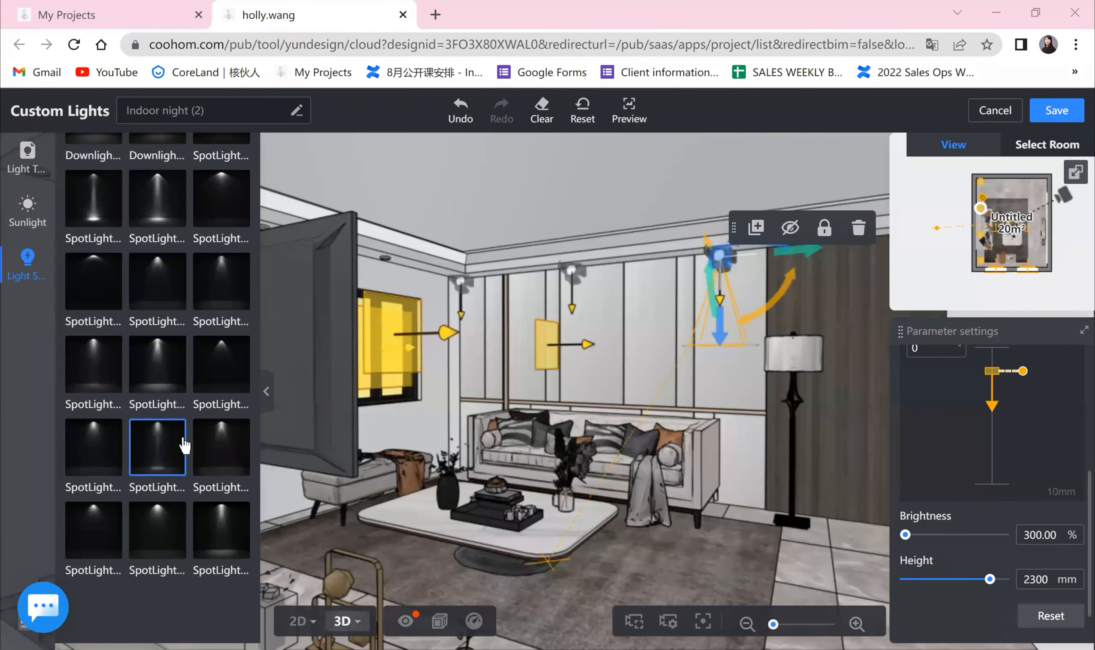
- Return to the start of the IES Lights public library and review its fill light and first spotlights
scroll(158, 431, up, 5)
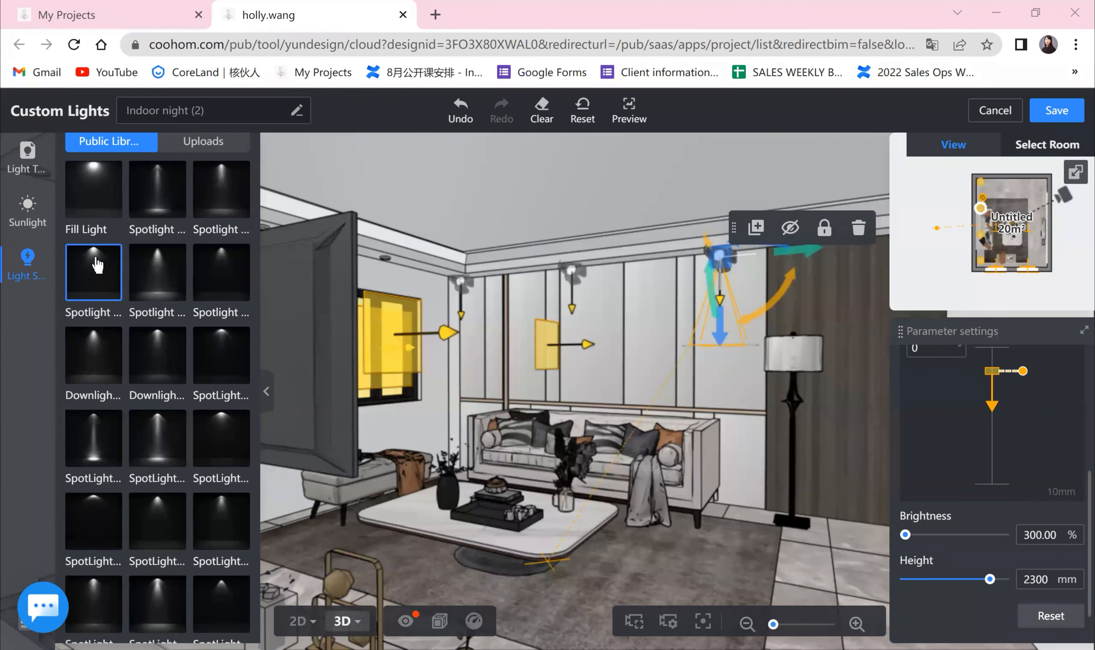
scroll(162, 391, up, 5)
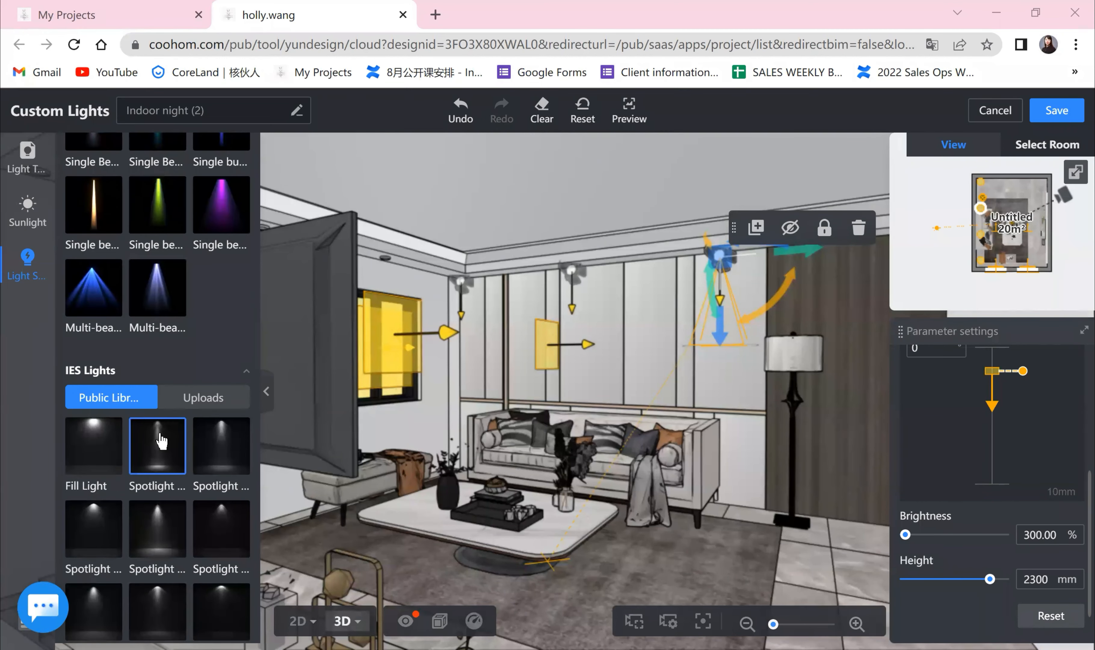
scroll(154, 440, down, 2)
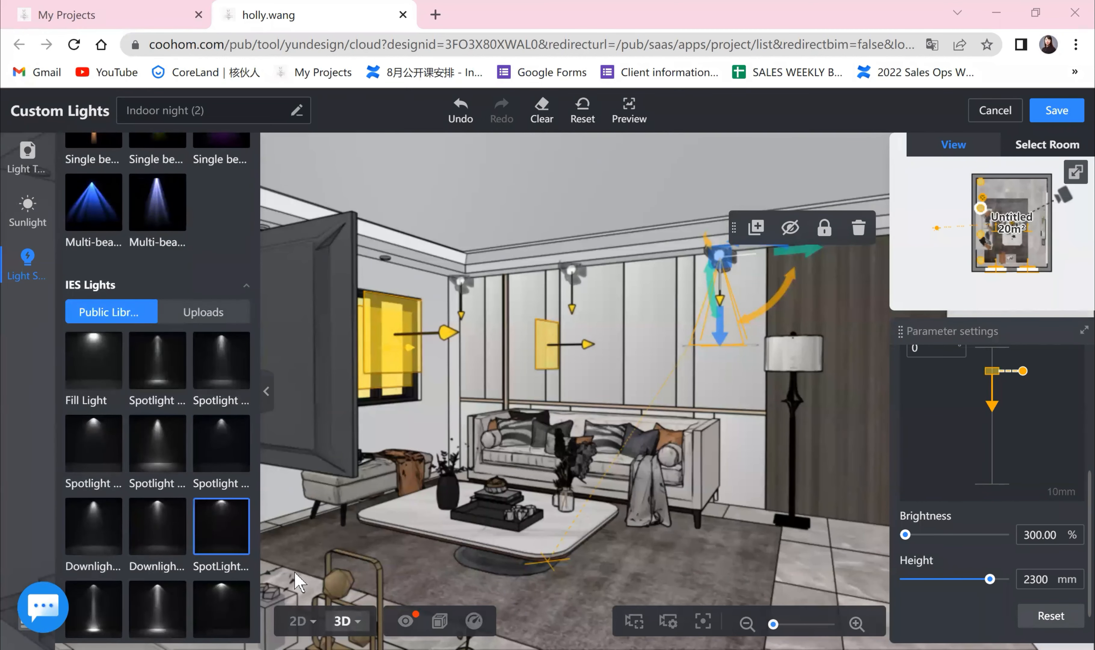
- In the 2D plan, move the four spotlights along the sofa wall slightly inward, aligning them with the omni light at the floor lamp
click(296, 622)
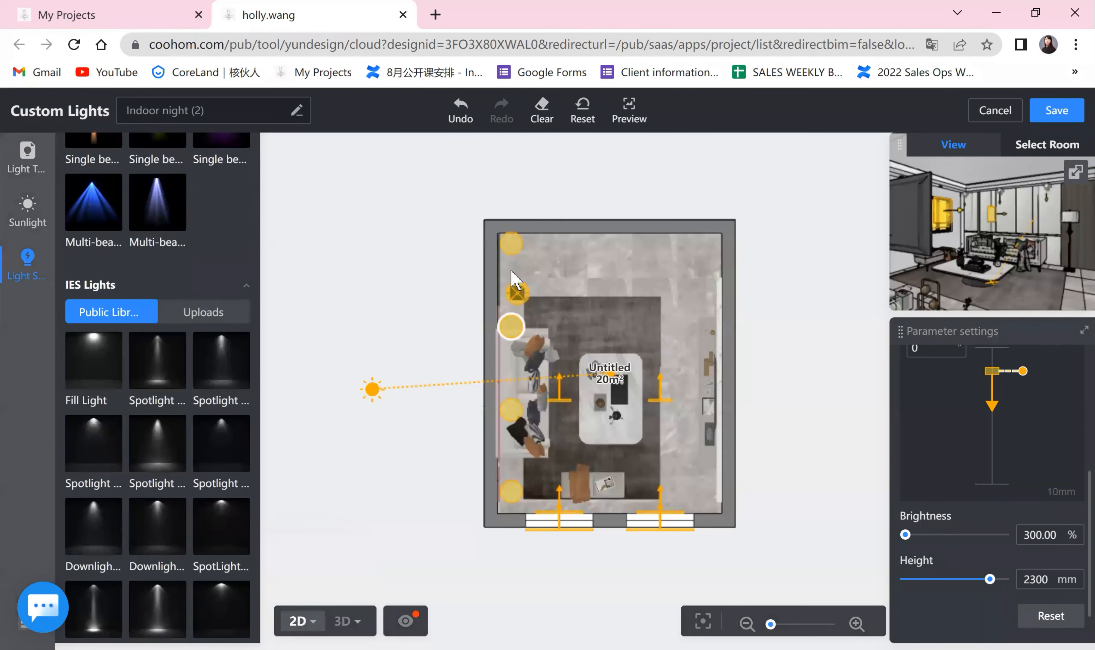
drag(511, 327, 518, 325)
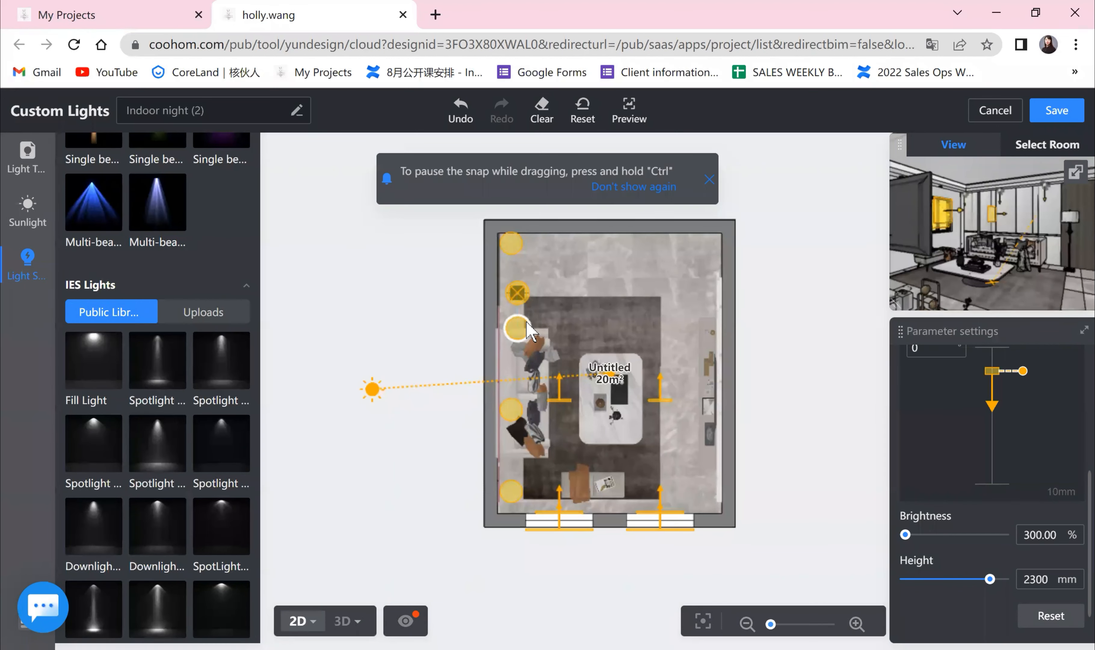
drag(521, 244, 524, 247)
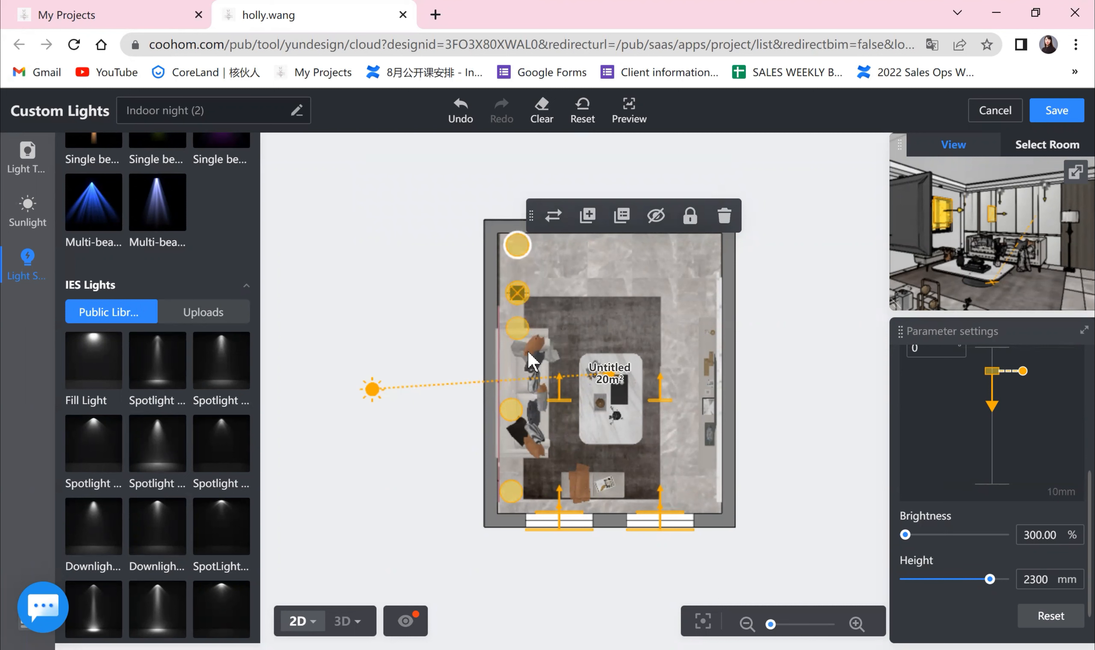
drag(515, 408, 522, 403)
drag(517, 492, 529, 492)
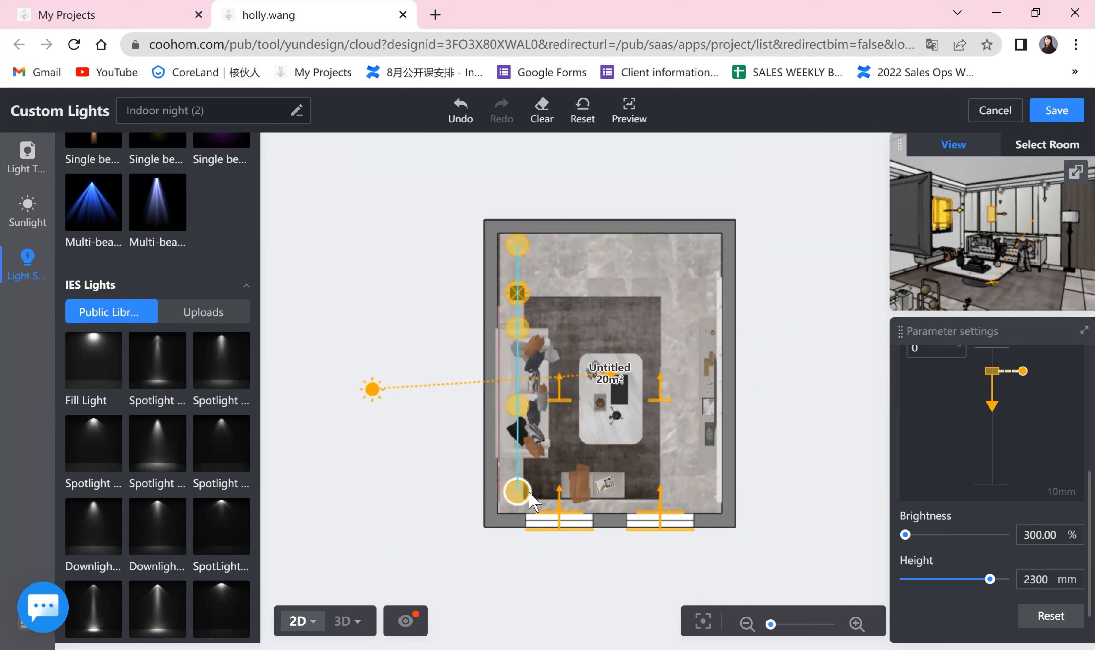